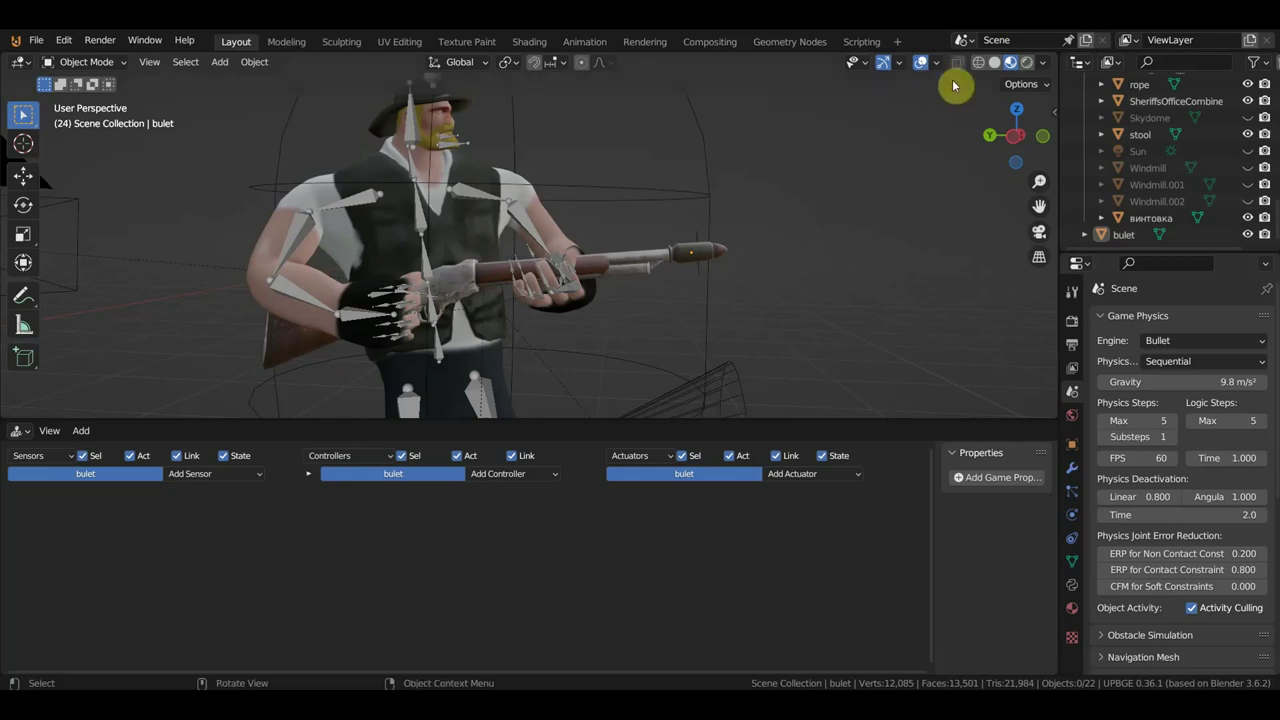
Scale up the Empty at the rifle muzzle
{"action": "mouse_move", "coordinate": [815, 241]}
{"action": "middle_mouse_down"}
{"action": "mouse_move", "coordinate": [693, 268]}
{"action": "mouse_move", "coordinate": [614, 237]}
{"action": "mouse_move", "coordinate": [685, 249]}
{"action": "middle_mouse_up"}
{"action": "scroll", "coordinate": [601, 238], "scroll_direction": "up", "scroll_amount": 3}
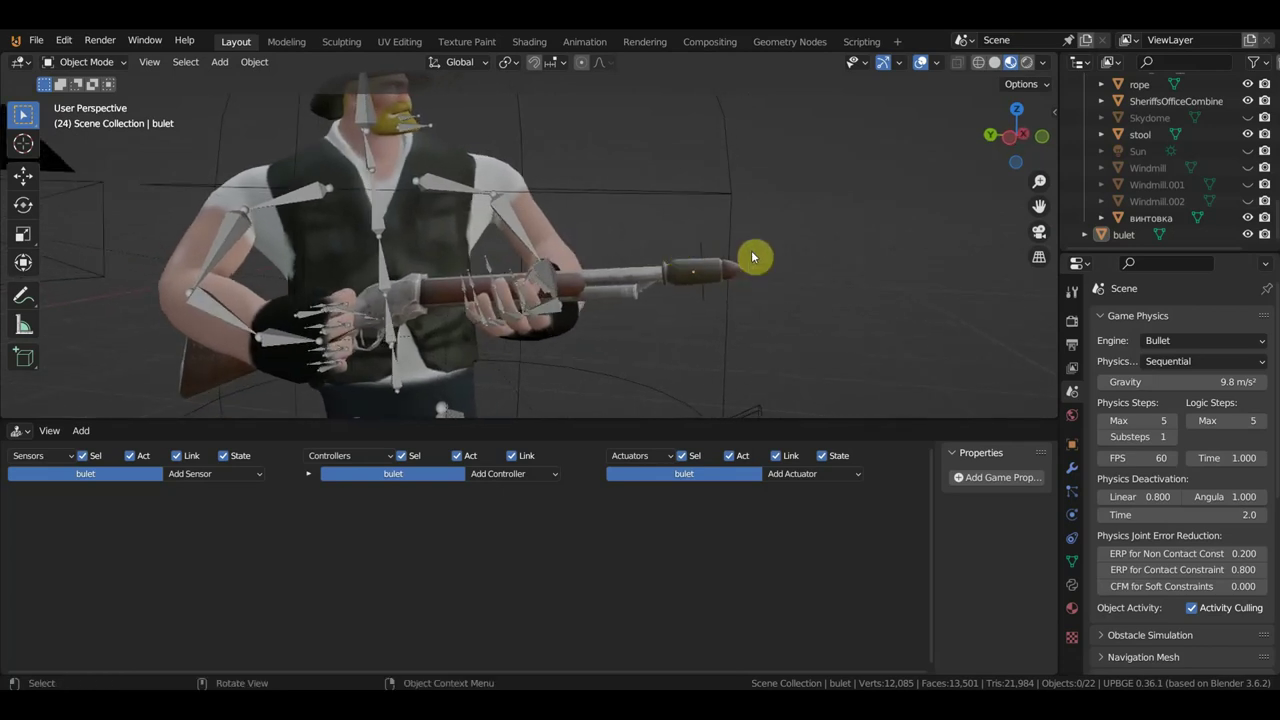
{"action": "scroll", "coordinate": [737, 260], "scroll_direction": "up", "scroll_amount": 3}
{"action": "scroll", "coordinate": [743, 271], "scroll_direction": "down", "scroll_amount": 2}
{"action": "left_click", "coordinate": [768, 280]}
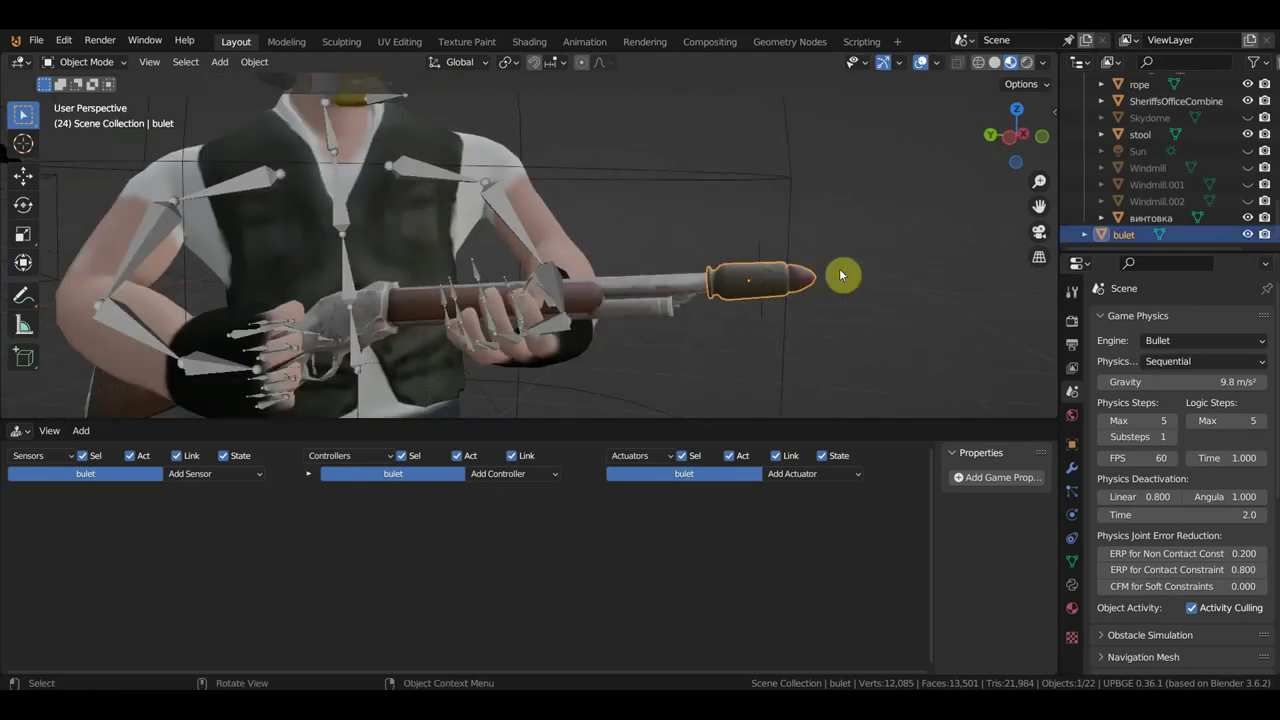
{"action": "left_click", "coordinate": [770, 272]}
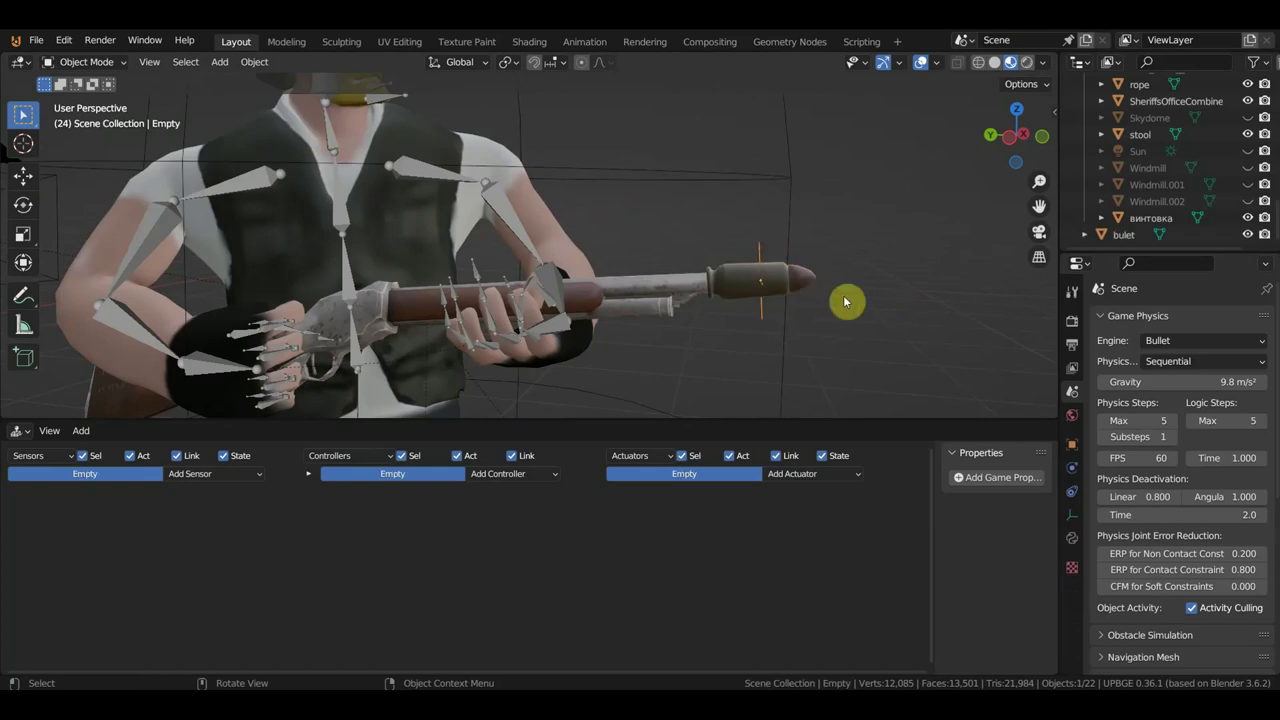
{"action": "key", "text": "s"}
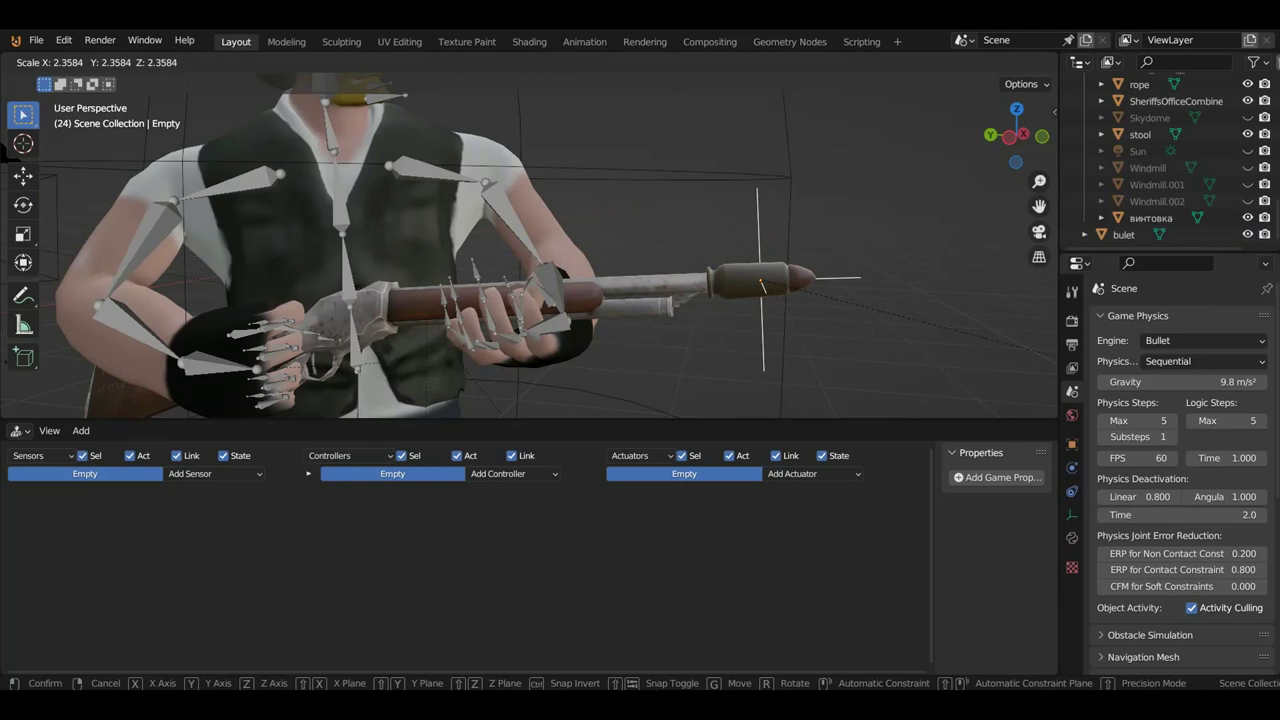
{"action": "left_click", "coordinate": [1013, 363]}
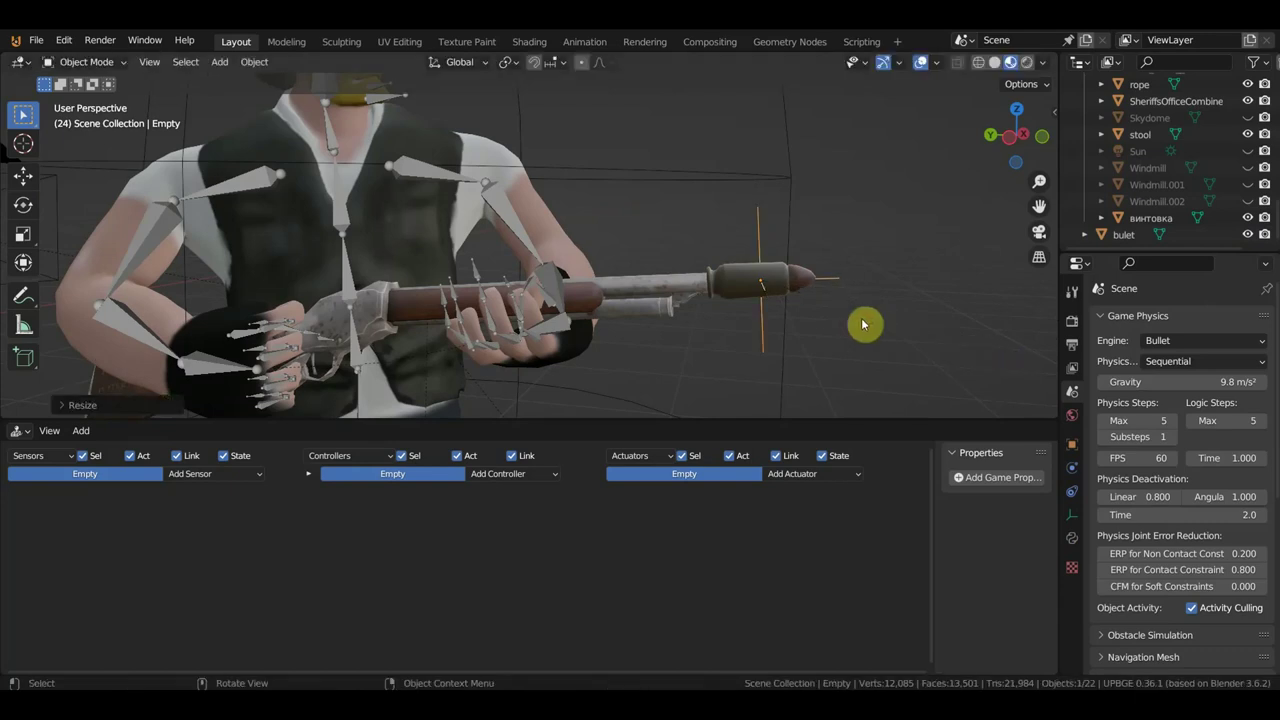
Shrink the bullet to sit inside the barrel tip and inspect it from another angle
{"action": "left_click", "coordinate": [746, 287]}
{"action": "key", "text": "s"}
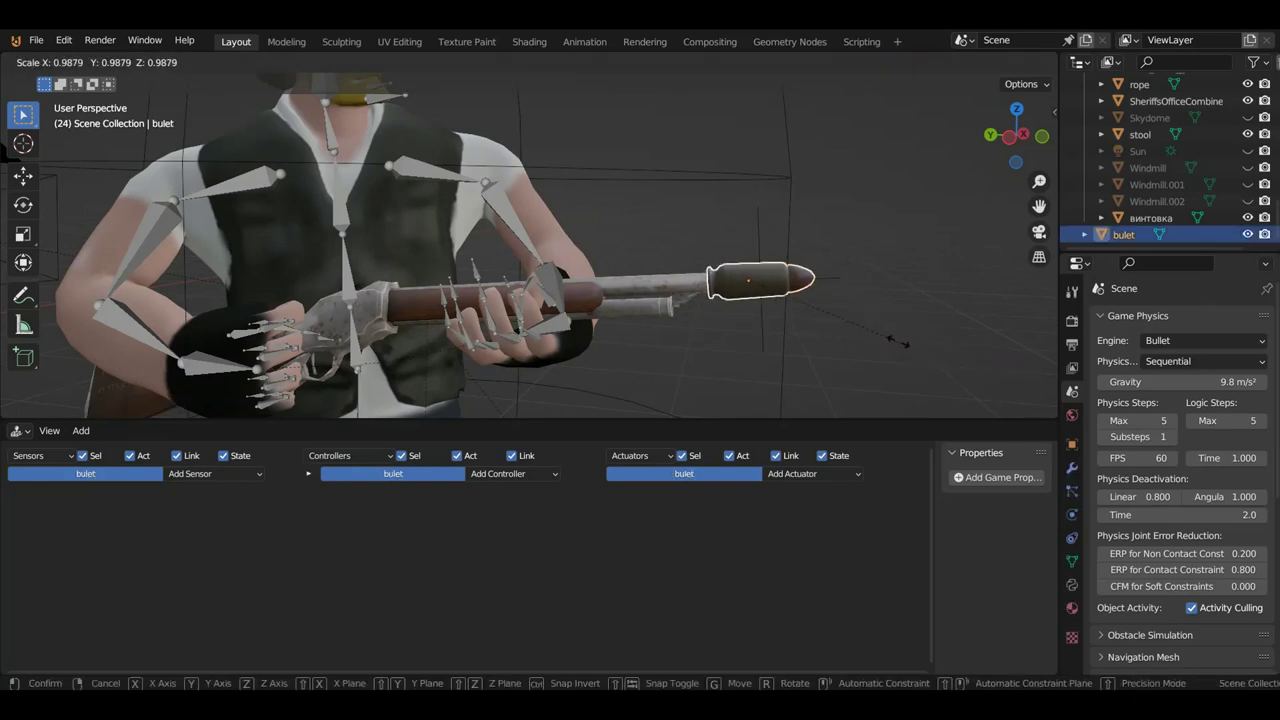
{"action": "left_click", "coordinate": [827, 326]}
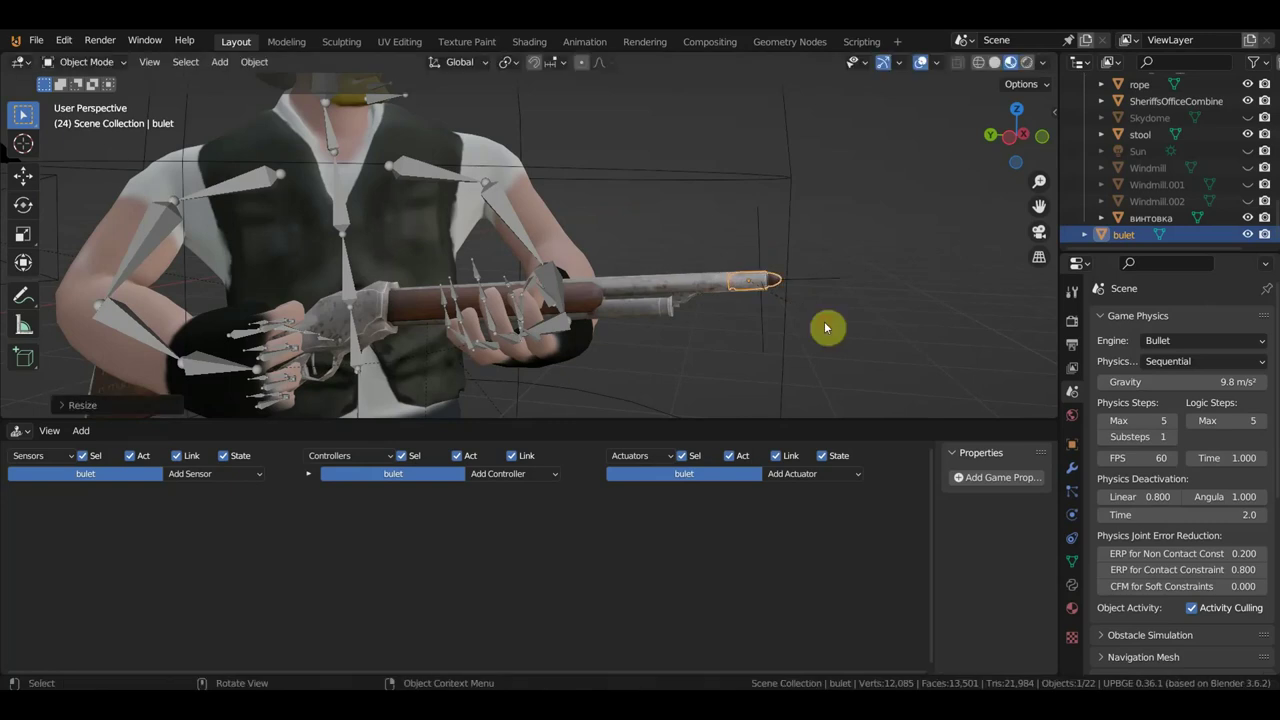
{"action": "scroll", "coordinate": [843, 338], "scroll_direction": "up", "scroll_amount": 2}
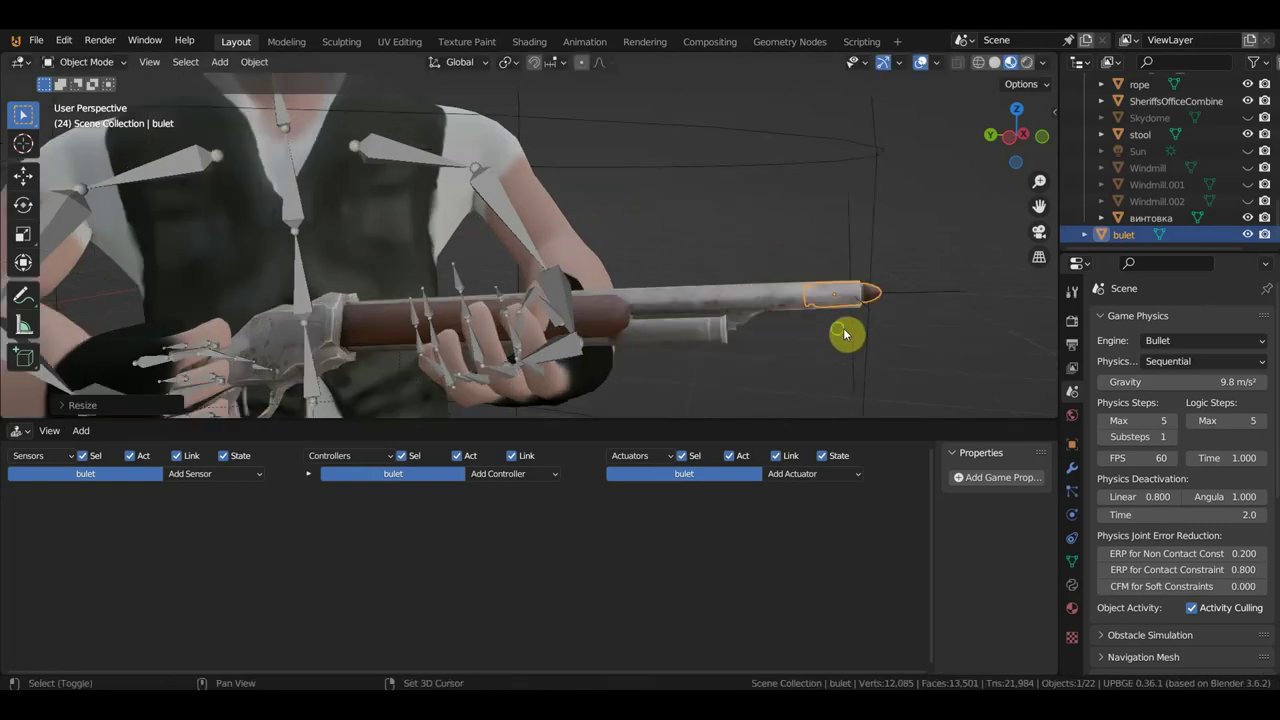
{"action": "mouse_move", "coordinate": [845, 337]}
{"action": "middle_mouse_down"}
{"action": "mouse_move", "coordinate": [700, 317]}
{"action": "mouse_move", "coordinate": [777, 309]}
{"action": "middle_mouse_up"}
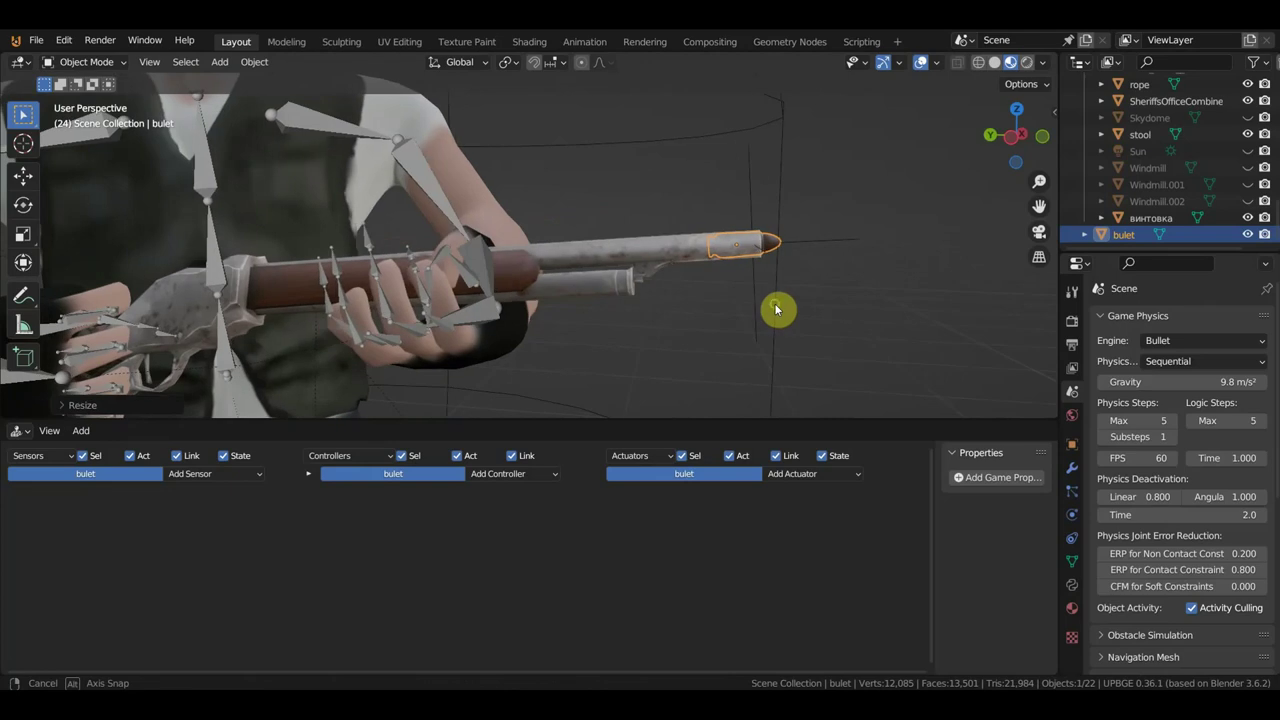
{"action": "left_click", "coordinate": [750, 213]}
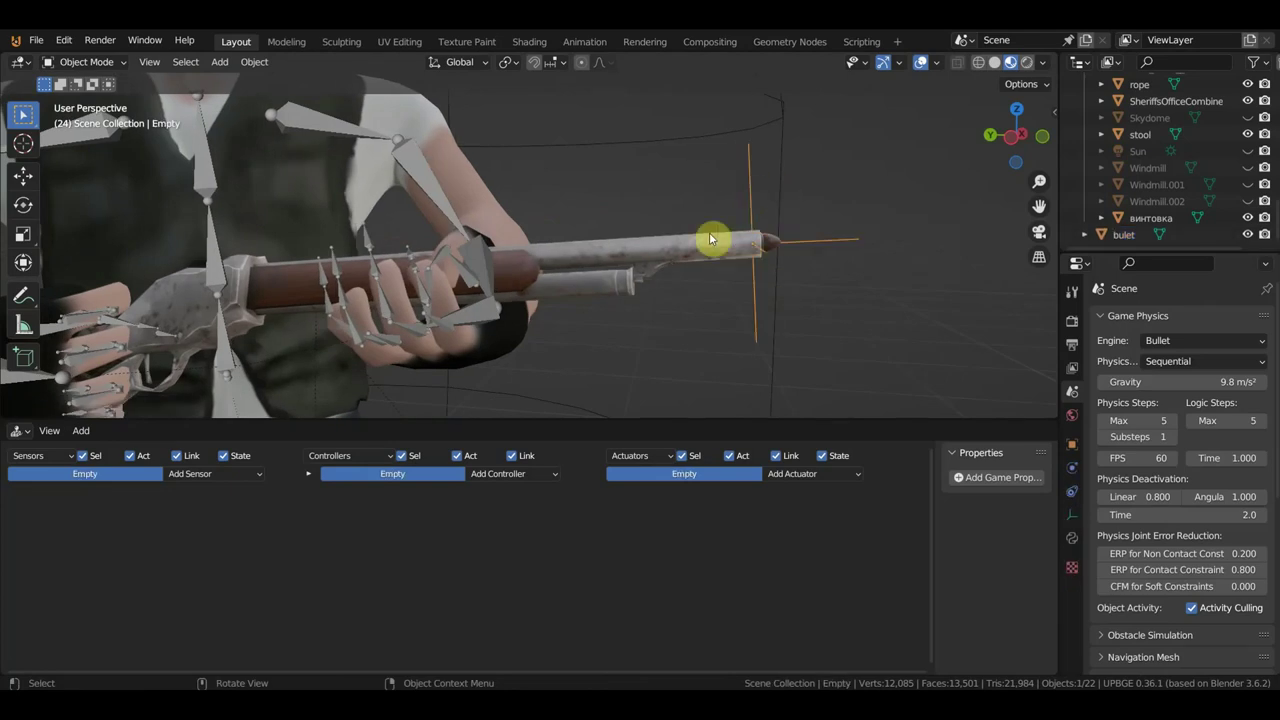
{"action": "left_click", "coordinate": [776, 247]}
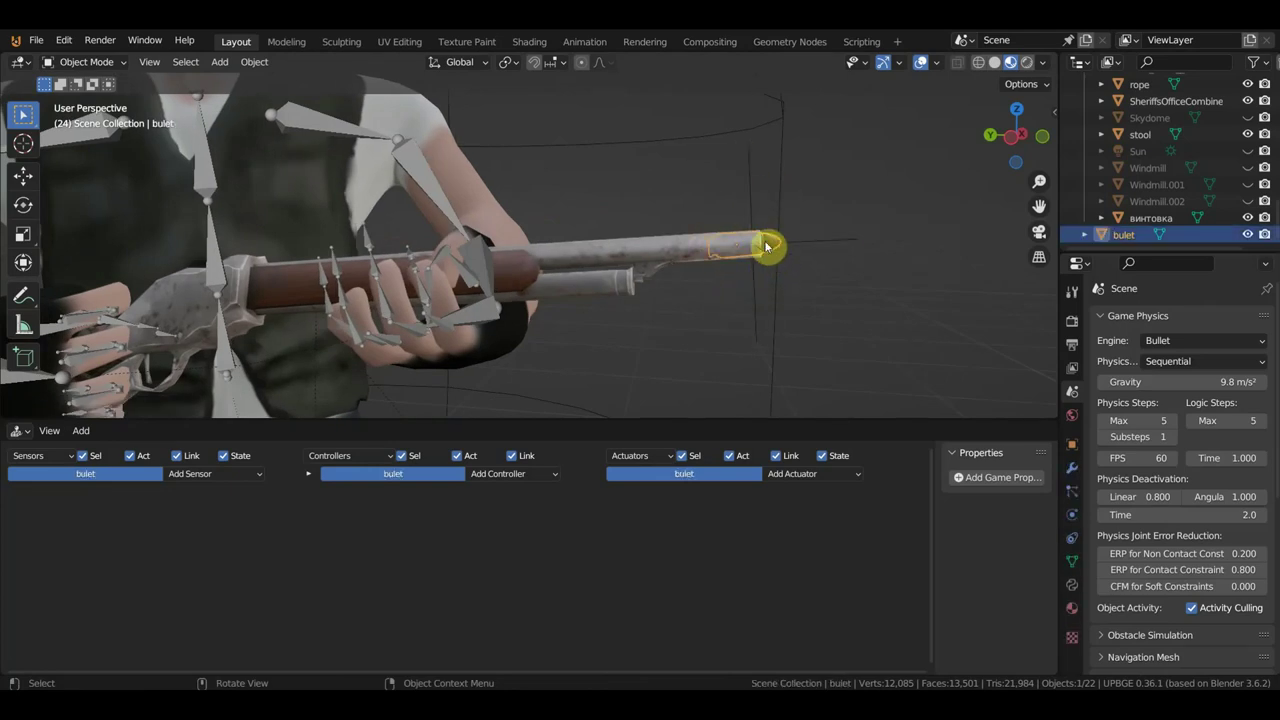
{"action": "middle_click_drag", "start_coordinate": [853, 303], "coordinate": [851, 303]}
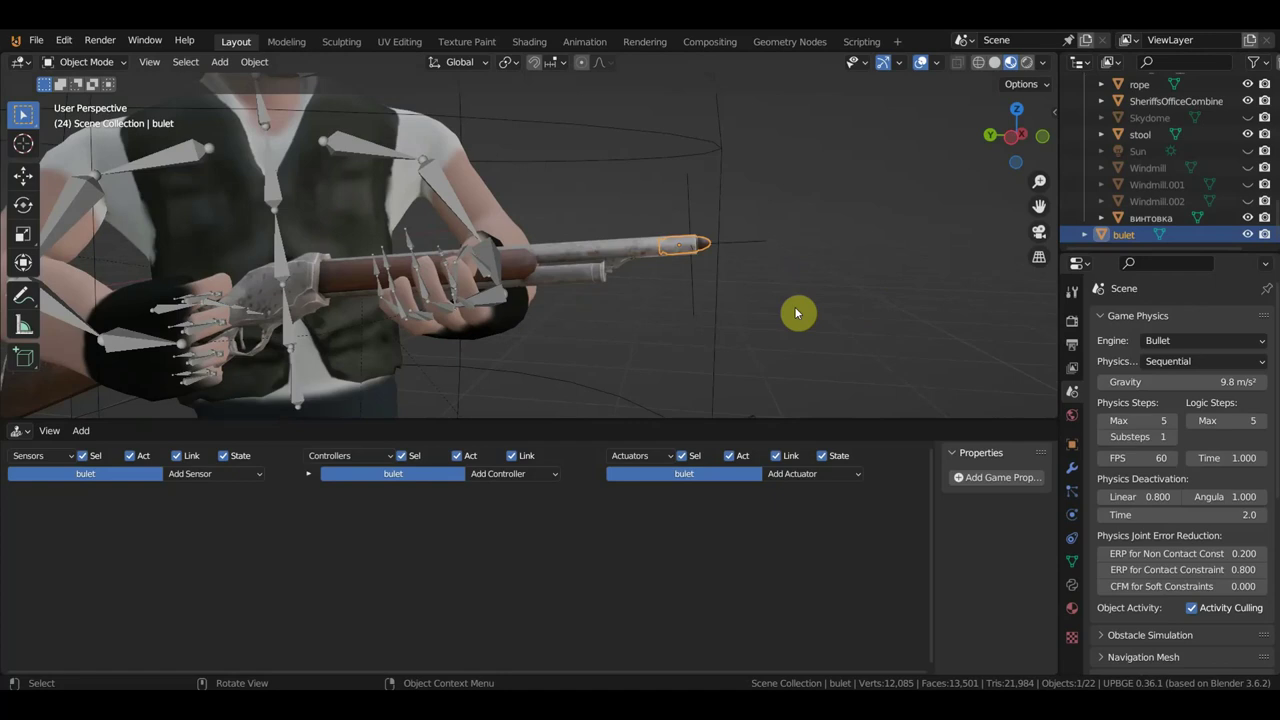
Move bulet into a new collection named 'bullets' and enlarge the logic editor
{"action": "key", "text": "m"}
{"action": "left_click", "coordinate": [738, 309]}
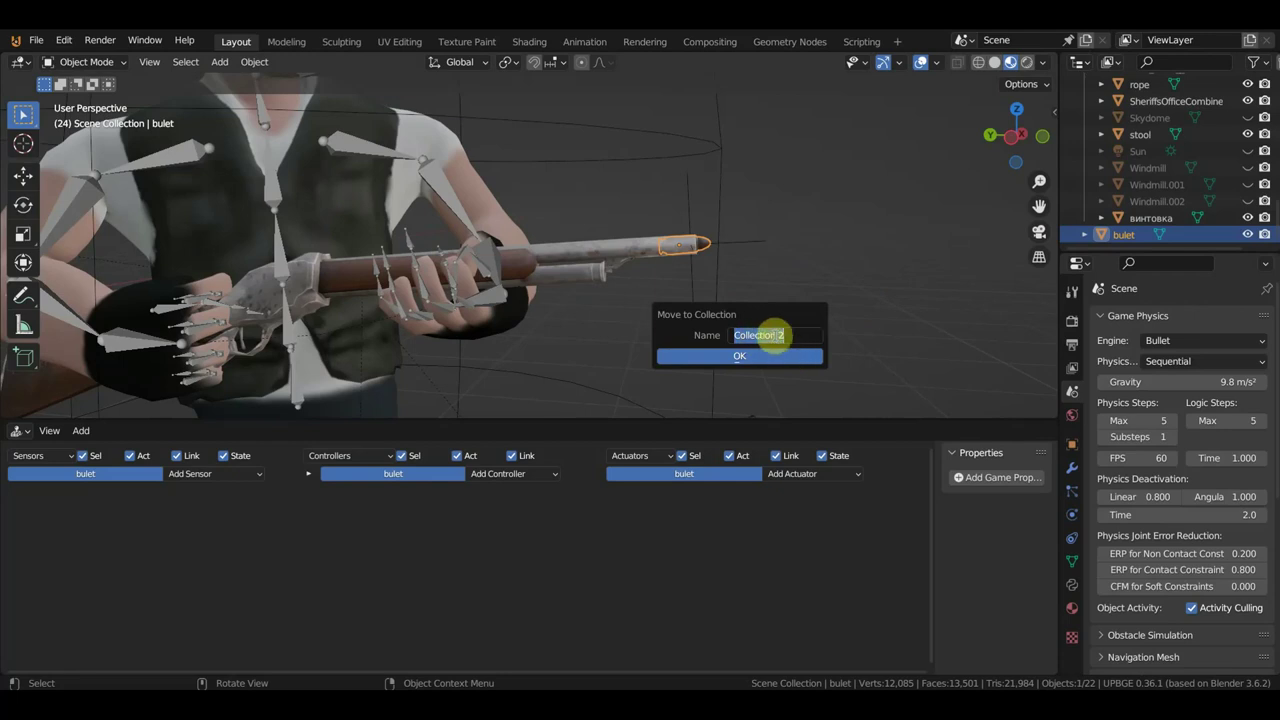
{"action": "key", "text": "shift"}
{"action": "type", "text": "bullets"}
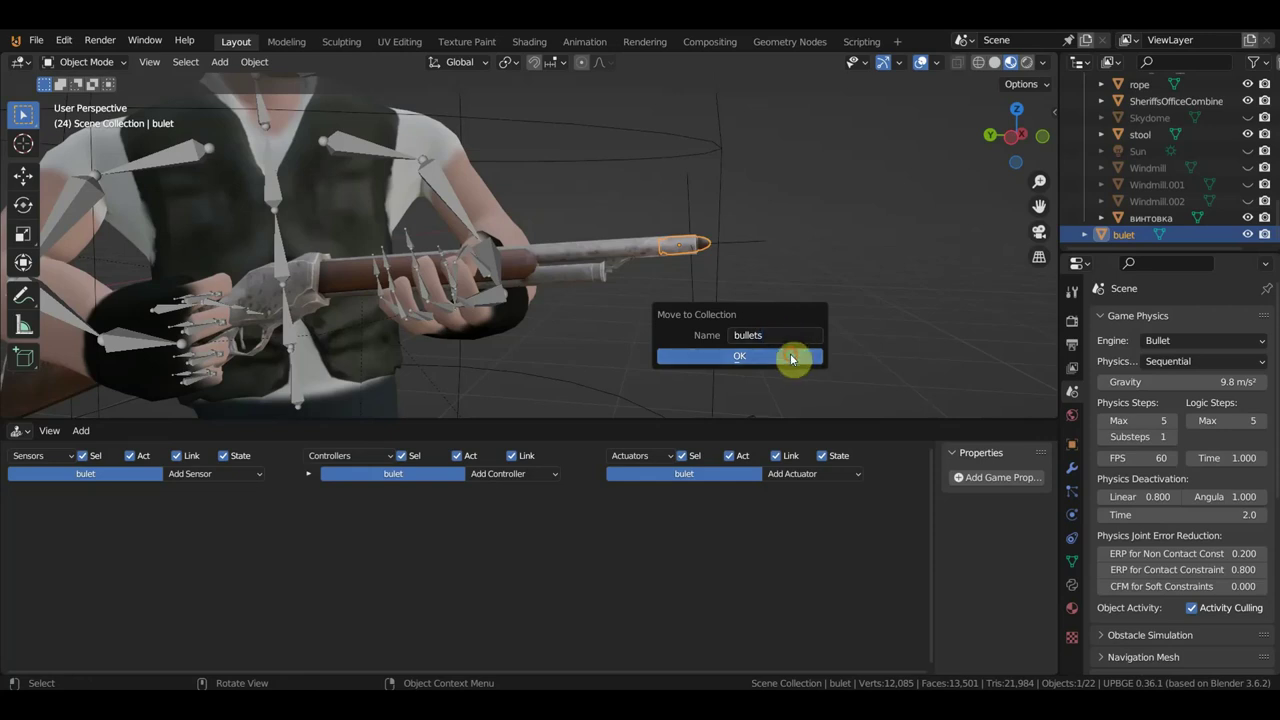
{"action": "left_click", "coordinate": [794, 356]}
{"action": "scroll", "coordinate": [1157, 250], "scroll_direction": "down", "scroll_amount": 1}
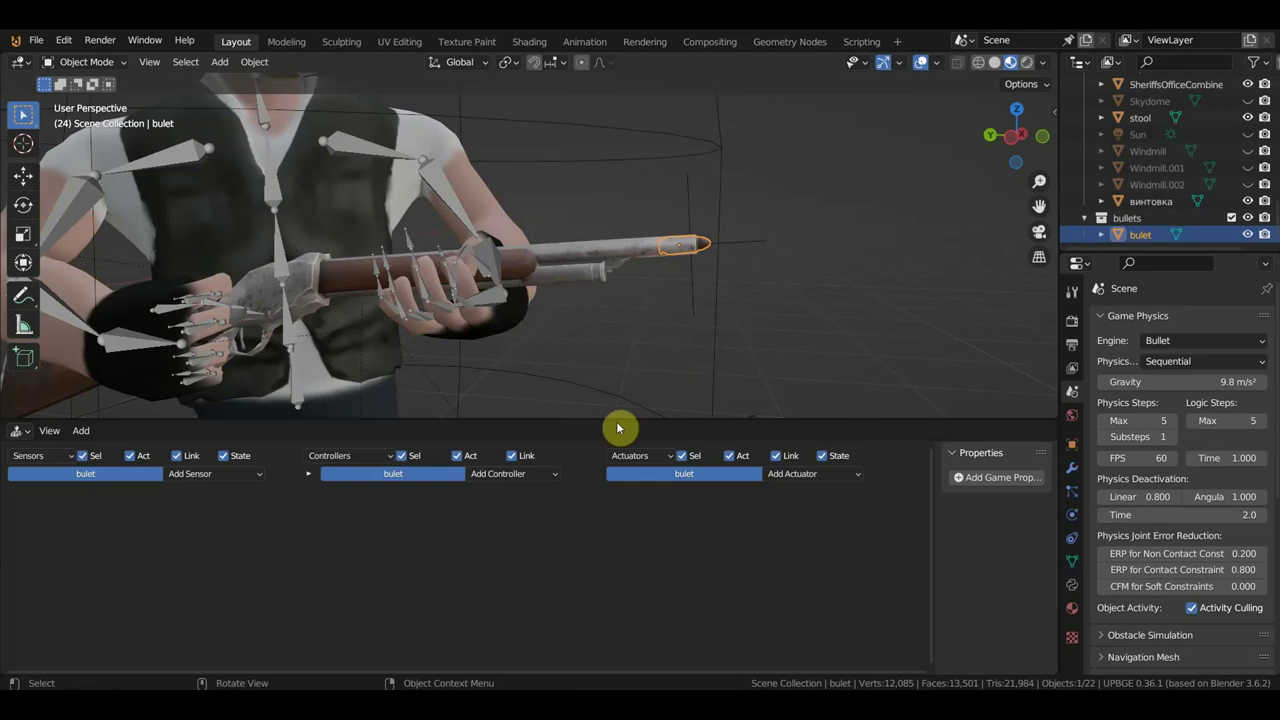
{"action": "left_click_drag", "start_coordinate": [617, 421], "coordinate": [663, 342]}
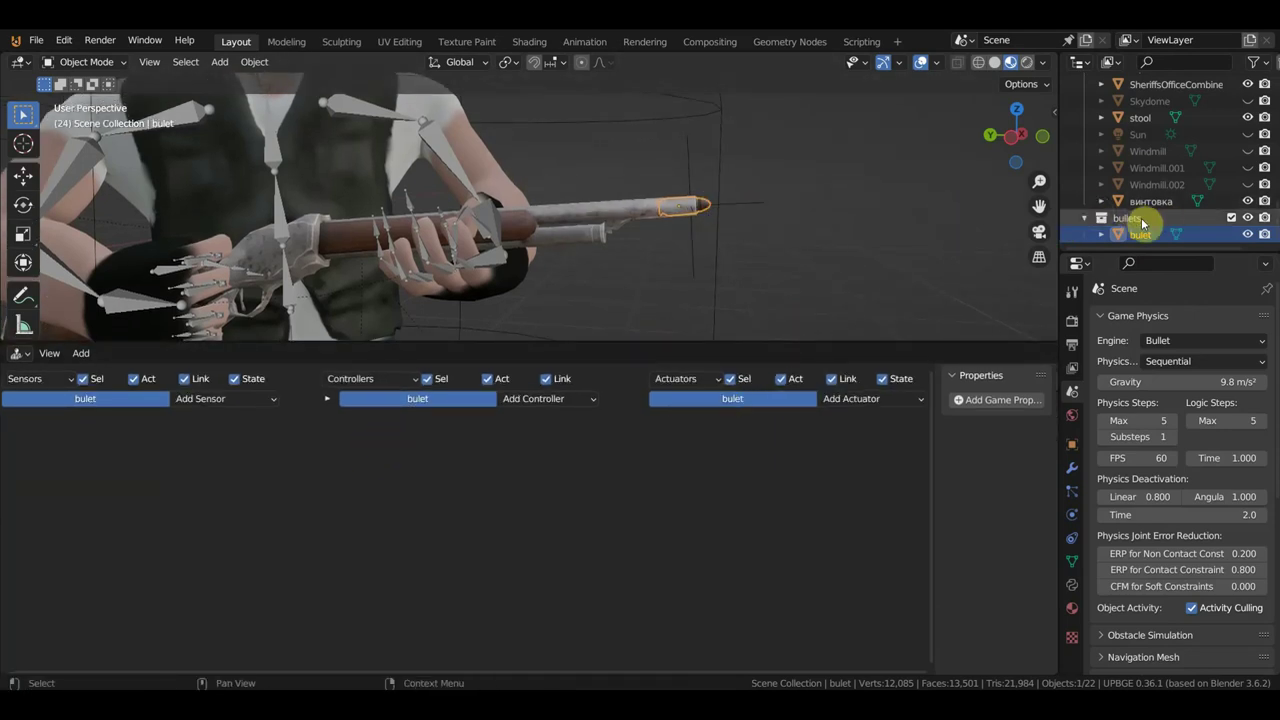
Add an Always sensor and a Motion actuator to bulet and wire them together
{"action": "left_click", "coordinate": [238, 401]}
{"action": "left_click", "coordinate": [224, 435]}
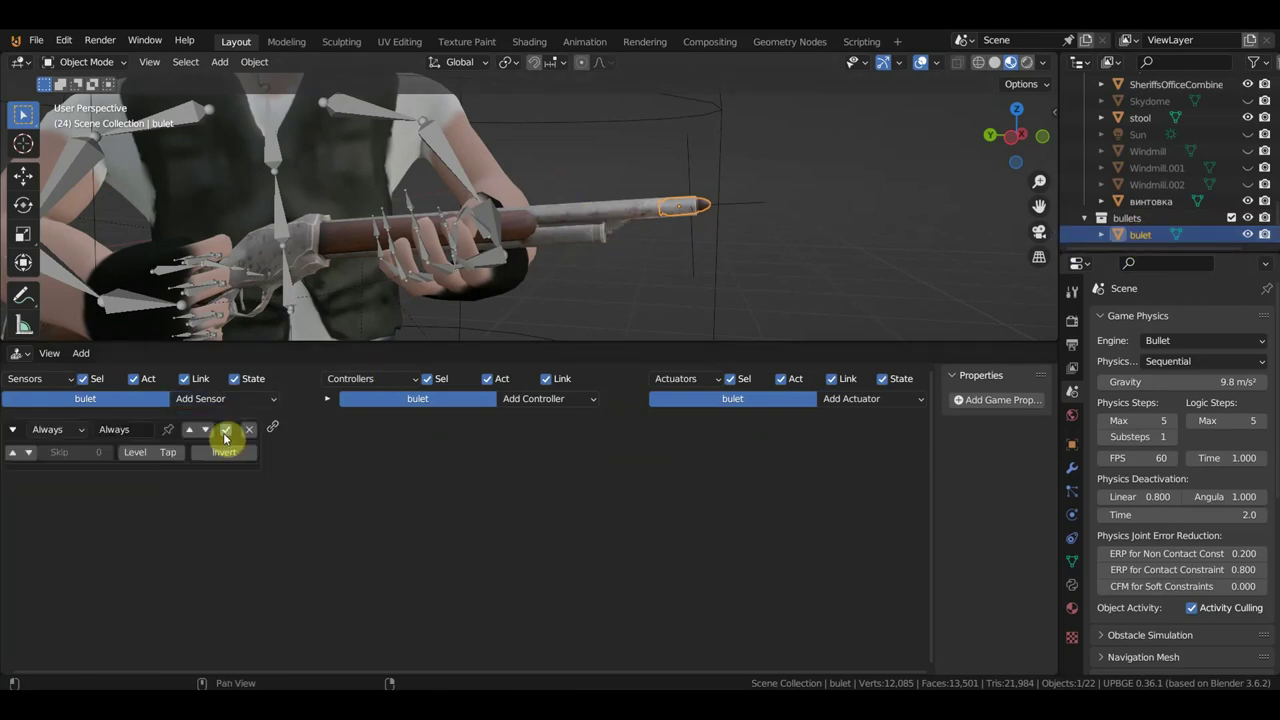
{"action": "left_click", "coordinate": [866, 400]}
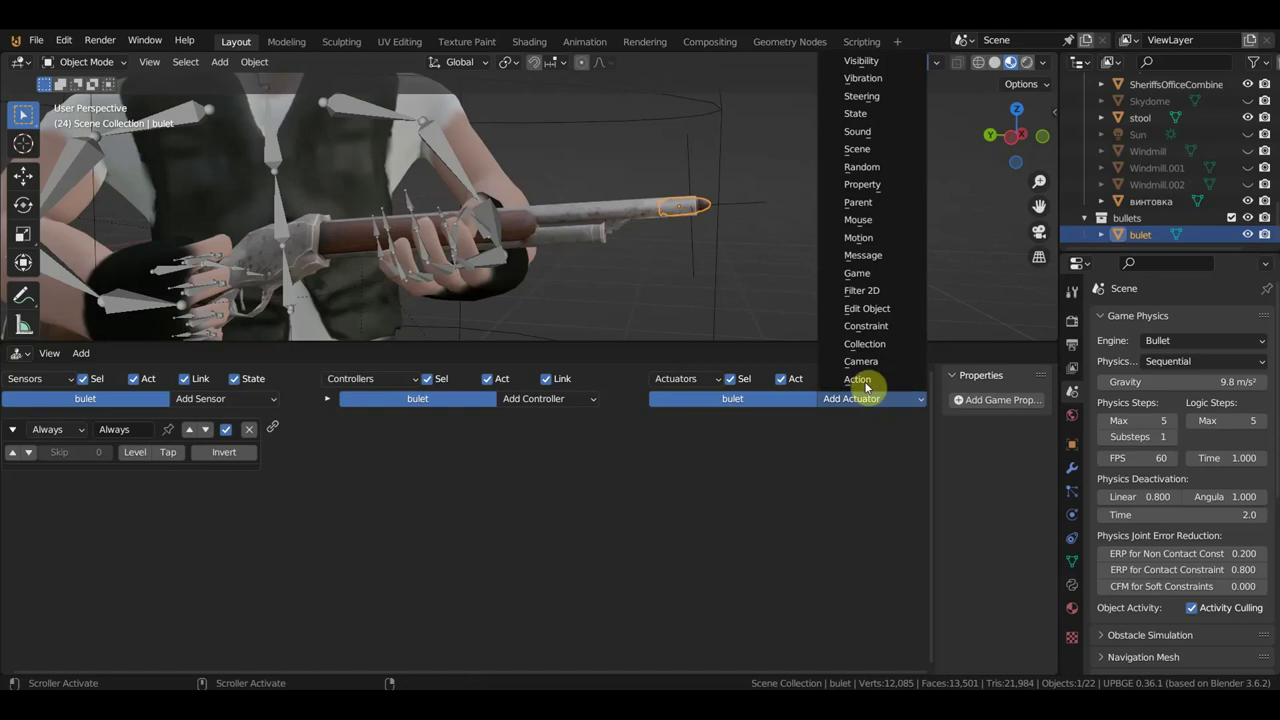
{"action": "left_click", "coordinate": [885, 240]}
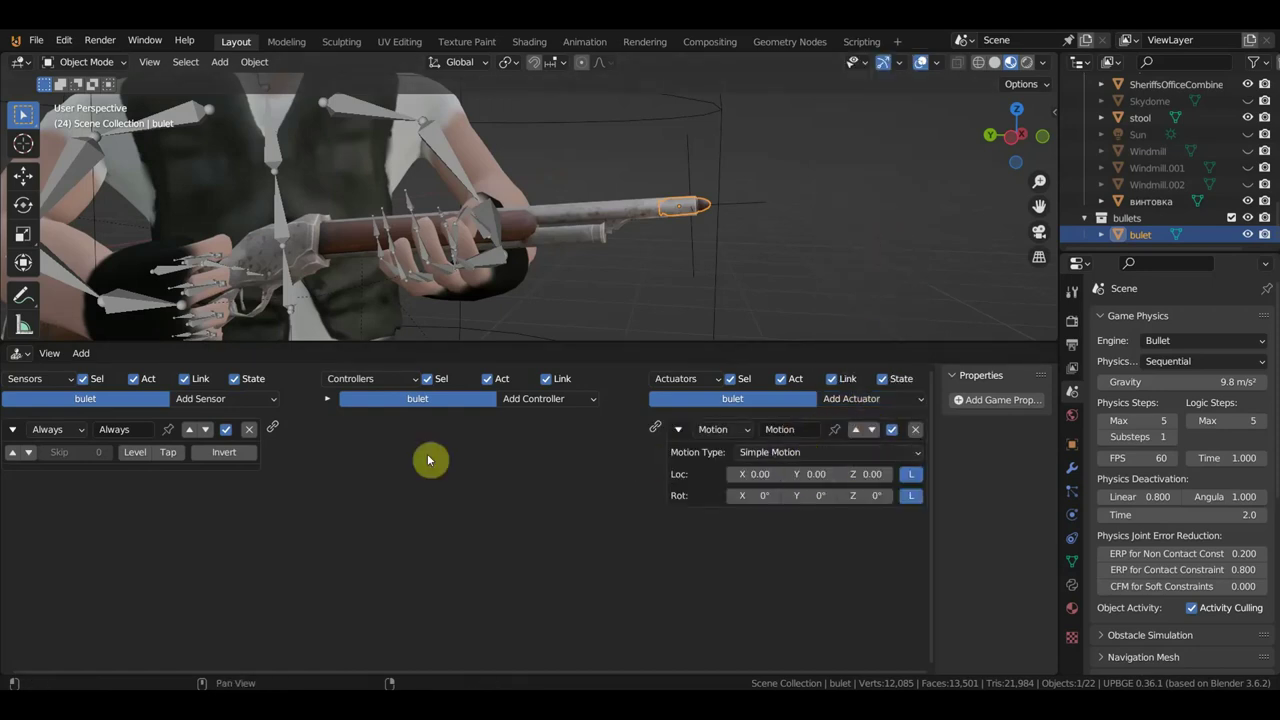
{"action": "left_click_drag", "start_coordinate": [276, 426], "coordinate": [655, 428]}
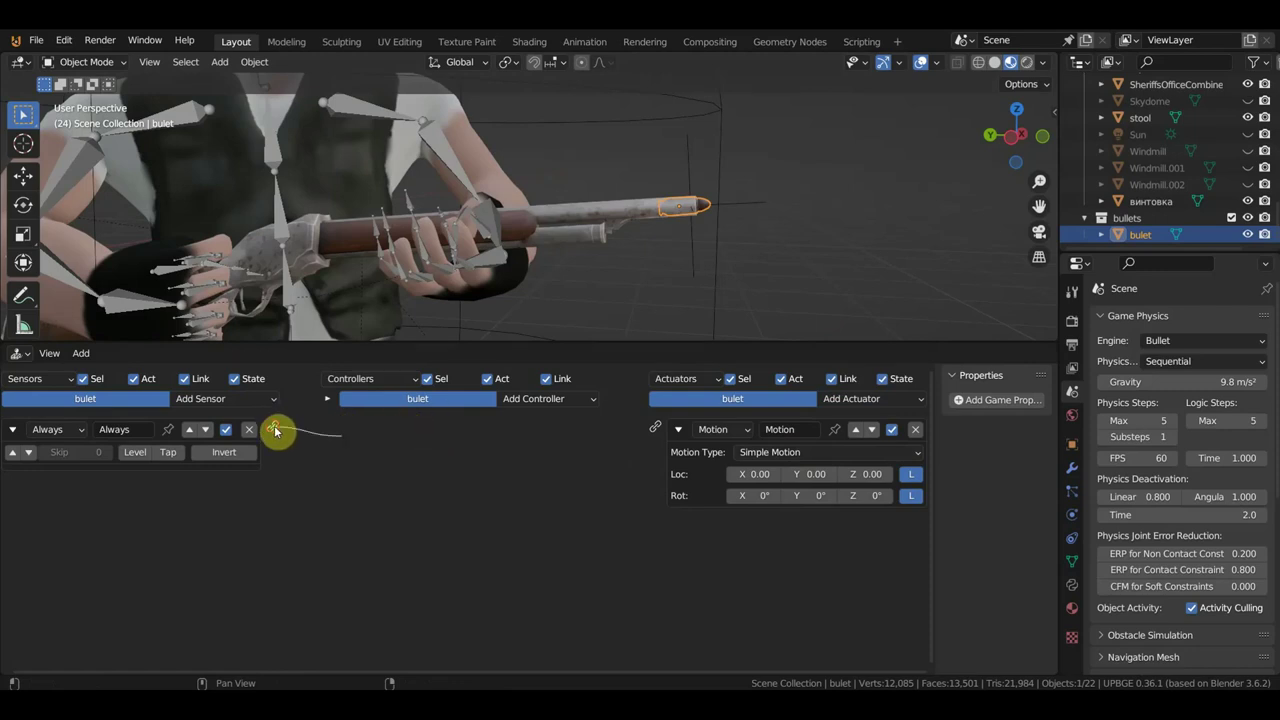
Set the Motion actuator's Loc Y to -0.20
{"action": "left_click", "coordinate": [793, 477]}
{"action": "type", "text": "-0.5"}
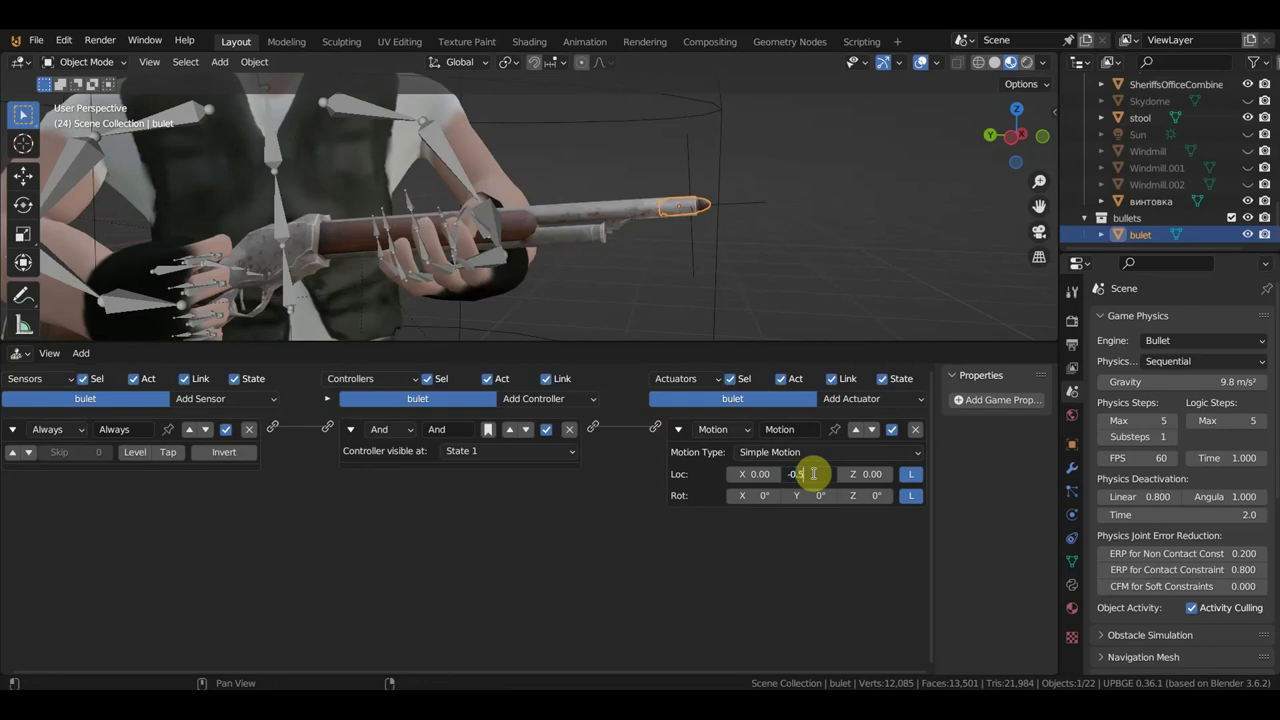
{"action": "key", "text": "Return"}
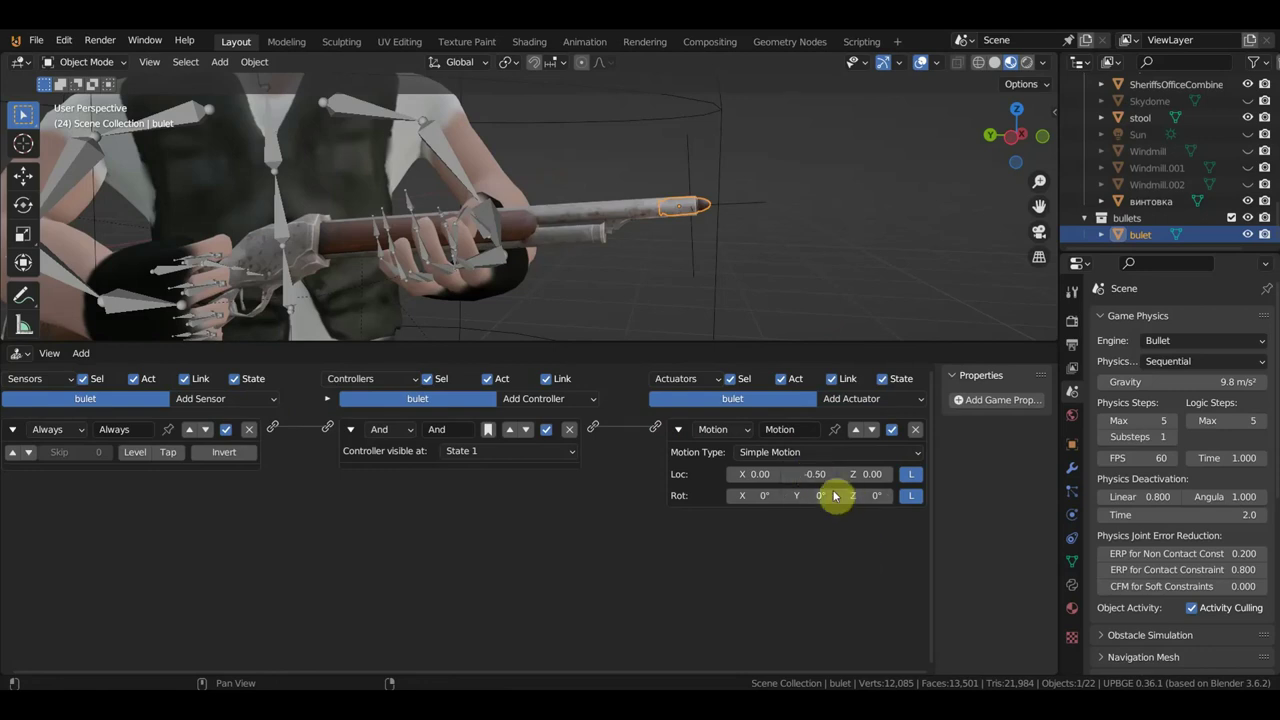
{"action": "left_click", "coordinate": [815, 474]}
{"action": "type", "text": "-0.8"}
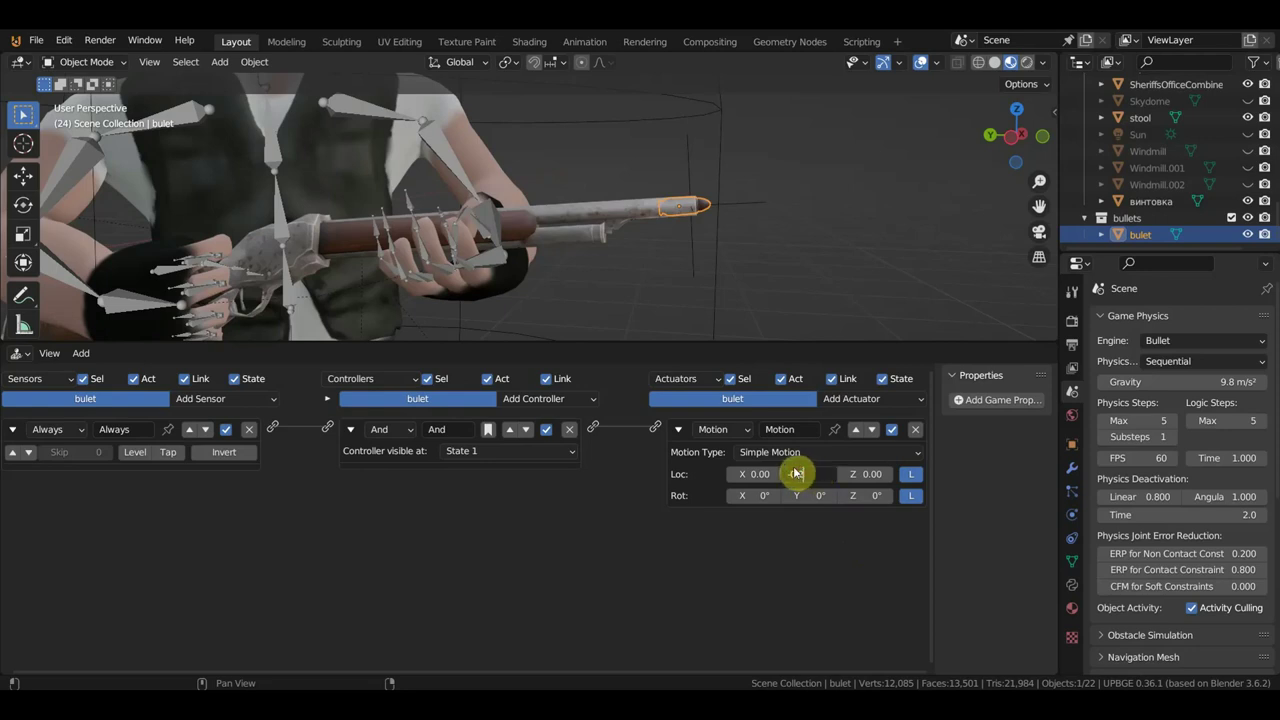
{"action": "key", "text": "Return"}
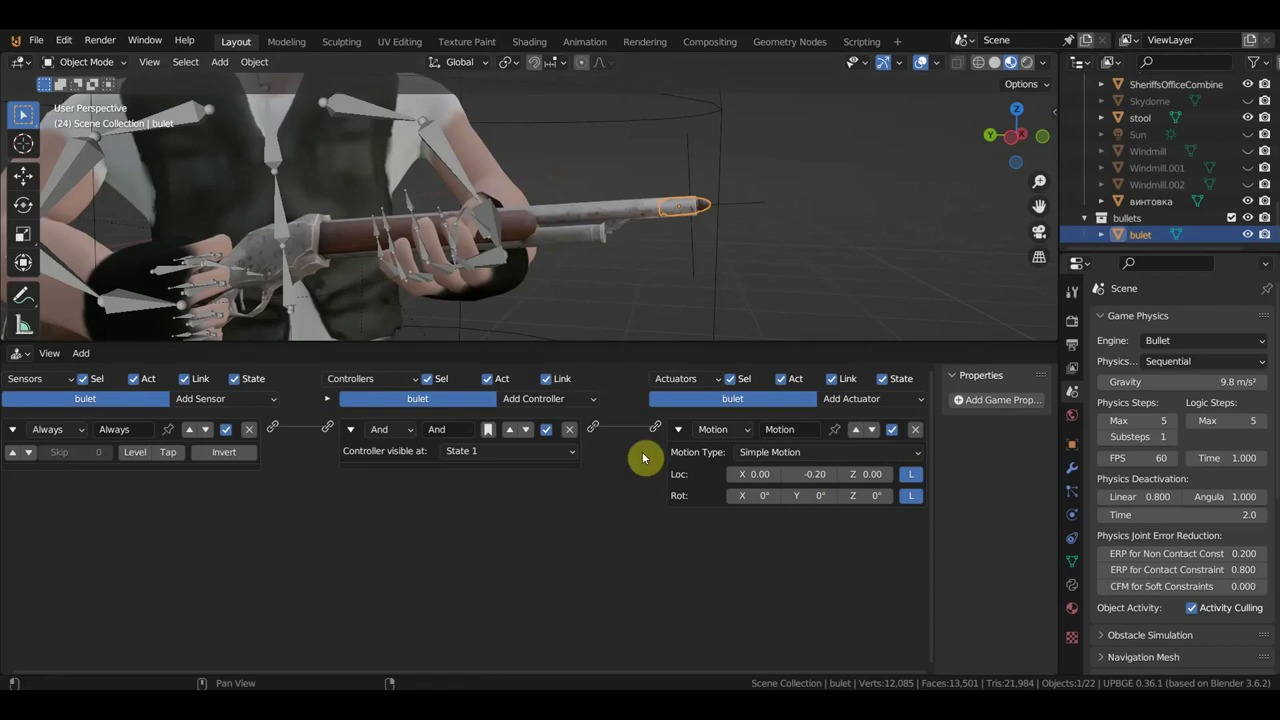
Give the Empty an Integer game property 'bullets' with value 10 and debug display on
{"action": "left_click", "coordinate": [692, 180]}
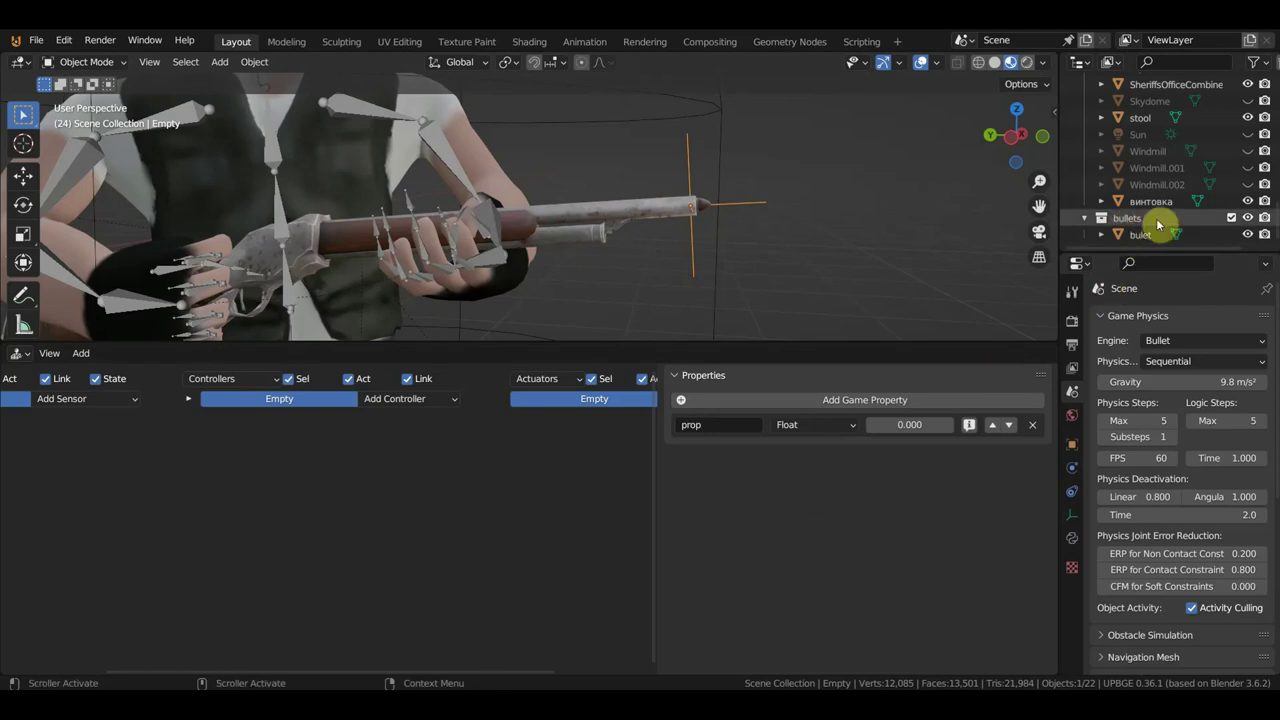
{"action": "left_click", "coordinate": [730, 428]}
{"action": "type", "text": "bullets"}
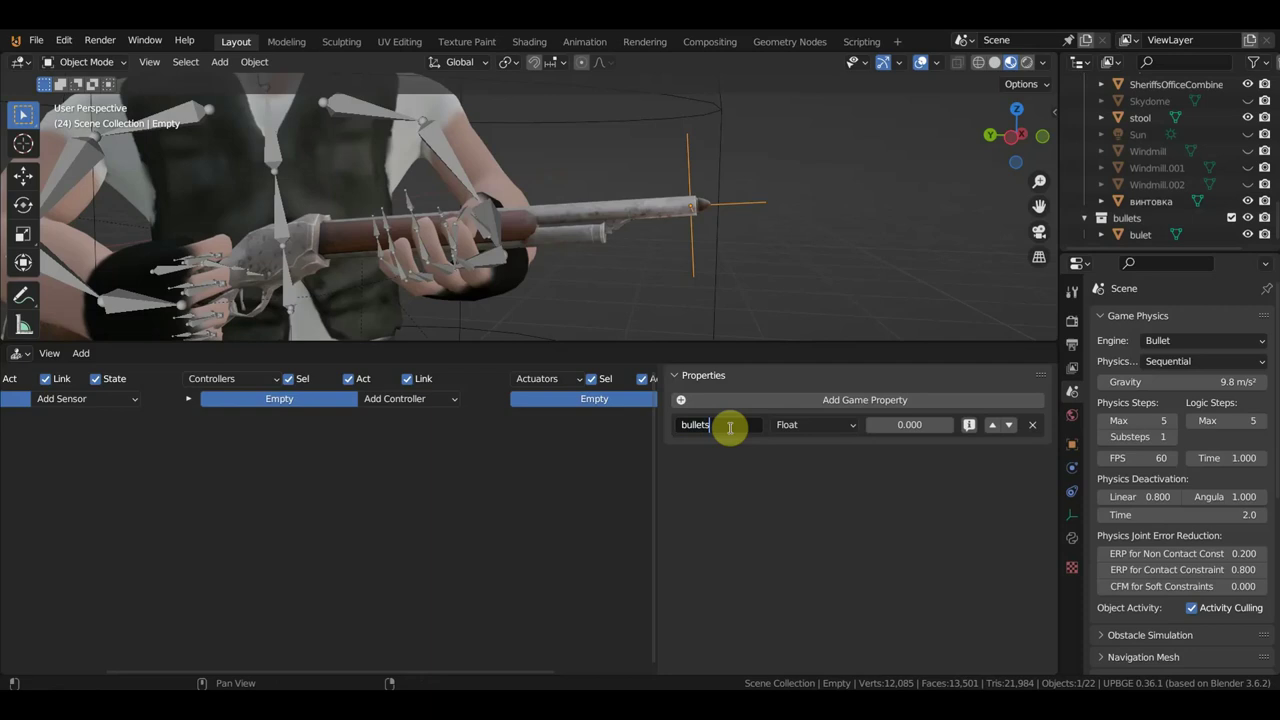
{"action": "key", "text": "Return"}
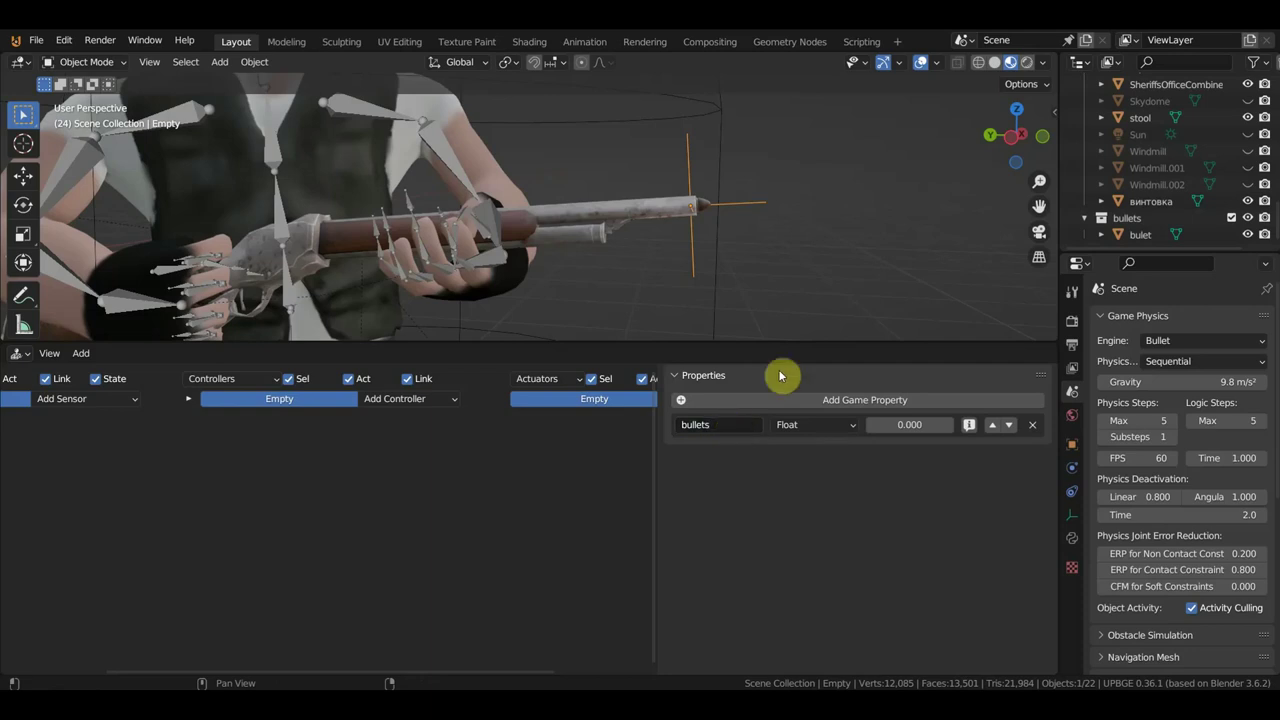
{"action": "left_click", "coordinate": [846, 428]}
{"action": "left_click", "coordinate": [821, 464]}
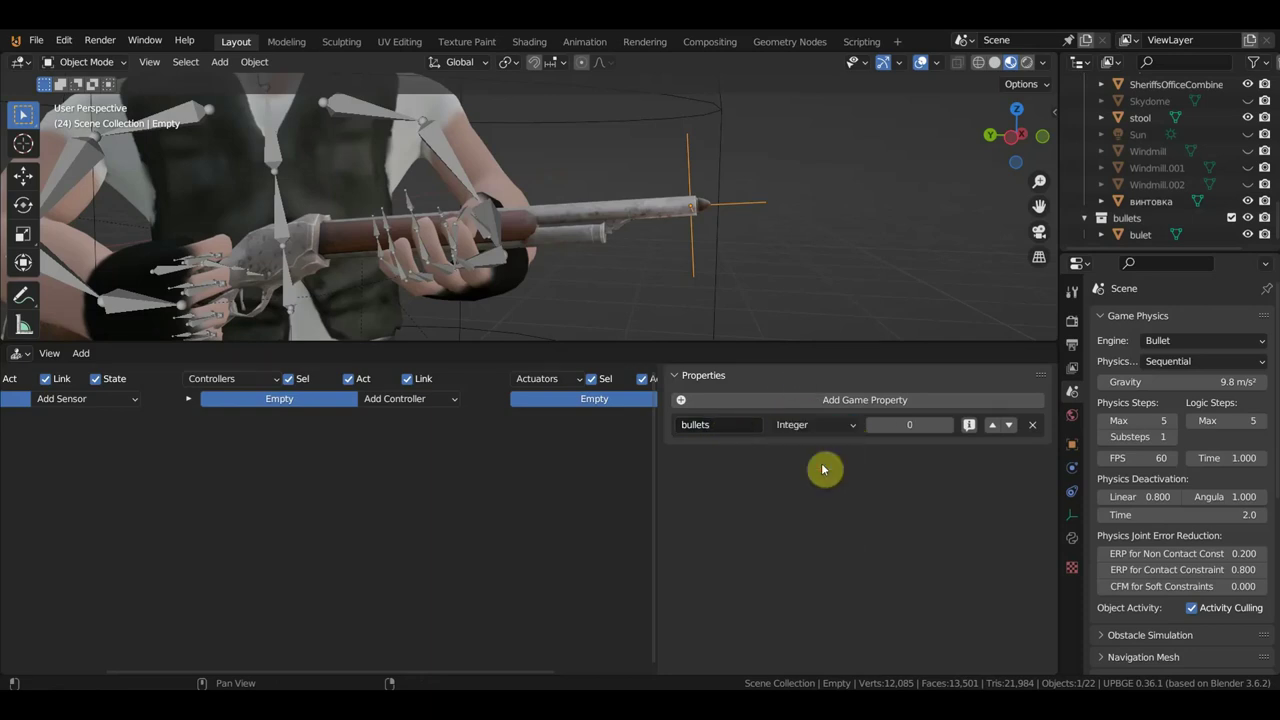
{"action": "left_click", "coordinate": [910, 425]}
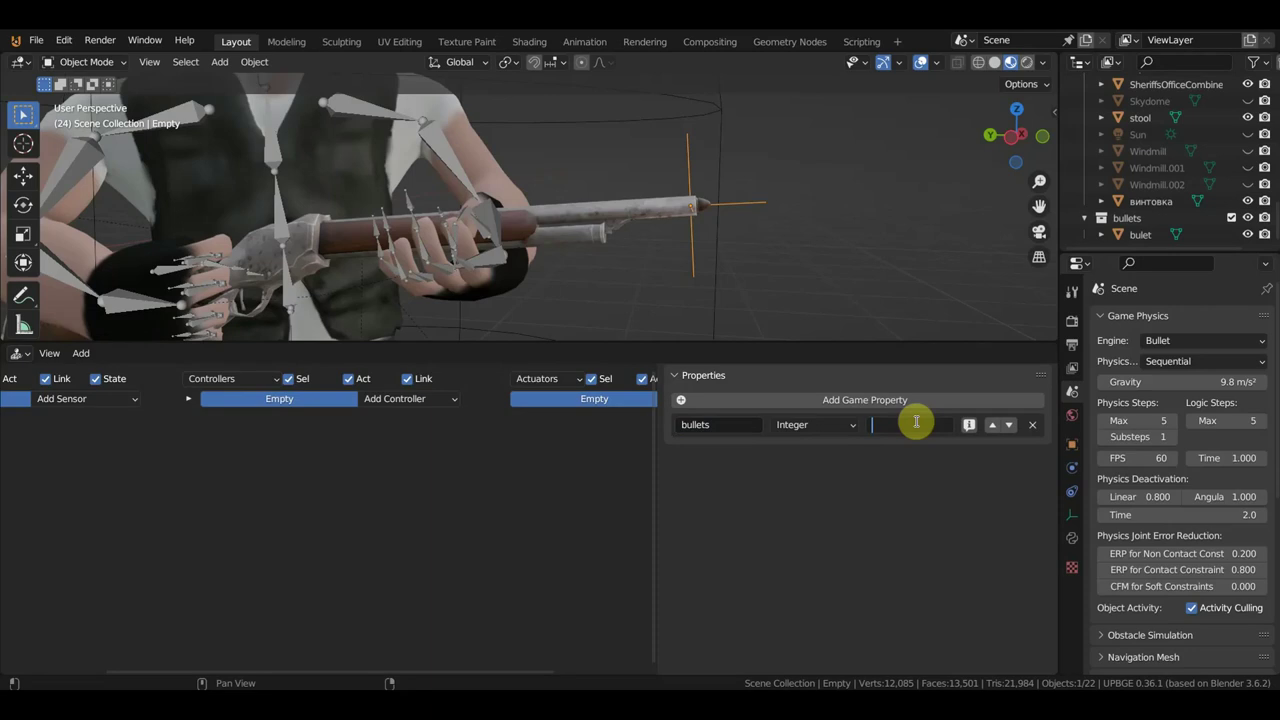
{"action": "type", "text": "10"}
{"action": "key", "text": "Return"}
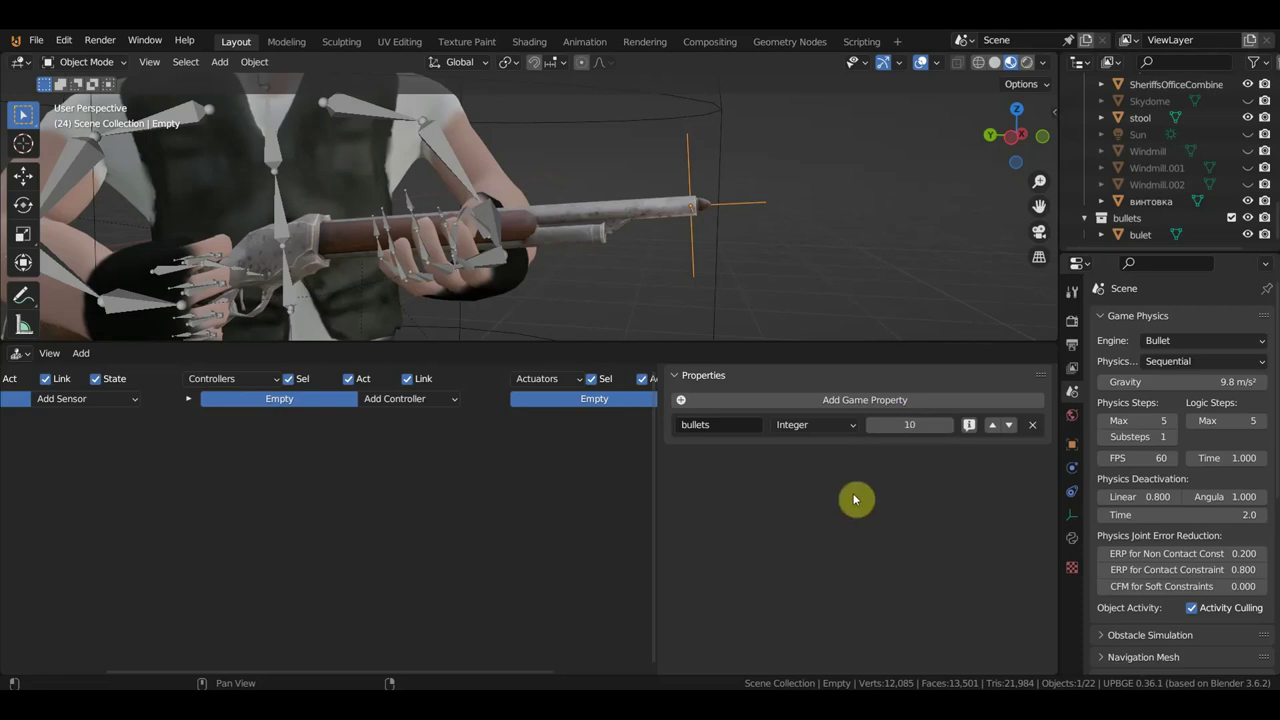
{"action": "left_click", "coordinate": [970, 428]}
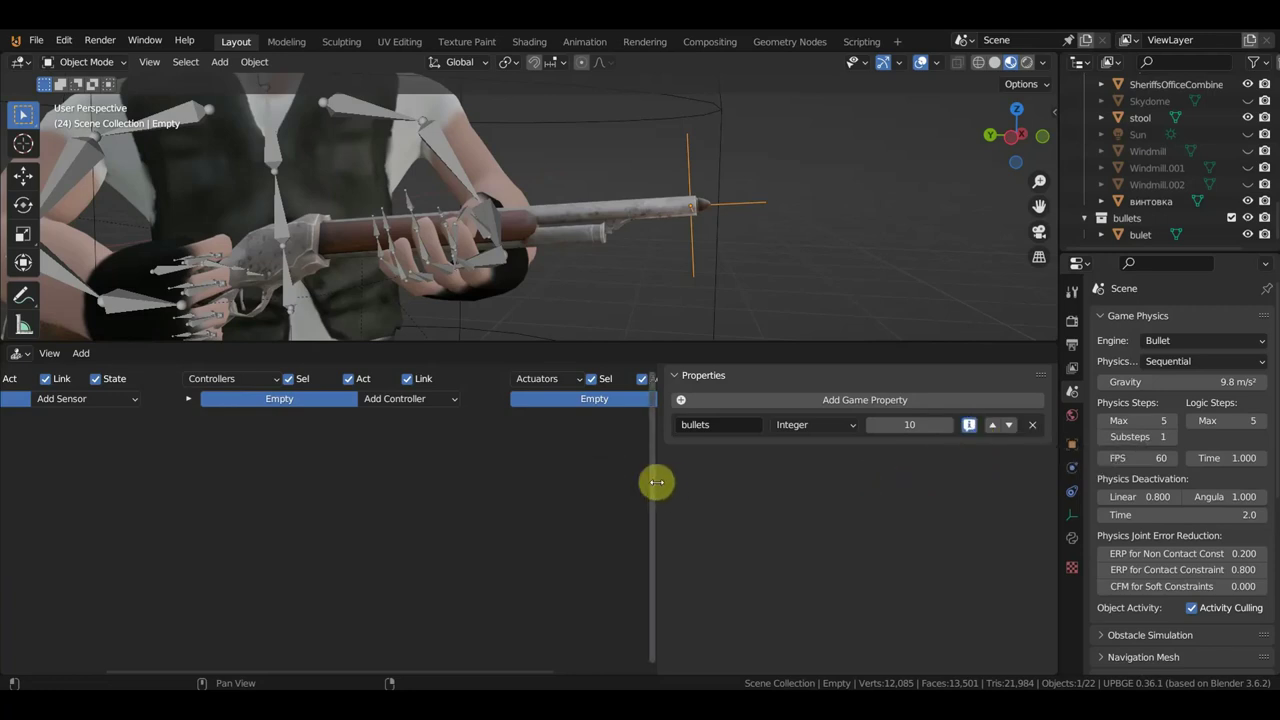
Widen the logic bricks and add a left-button Mouse sensor and an Edit Object actuator
{"action": "left_click_drag", "start_coordinate": [656, 486], "coordinate": [1021, 510]}
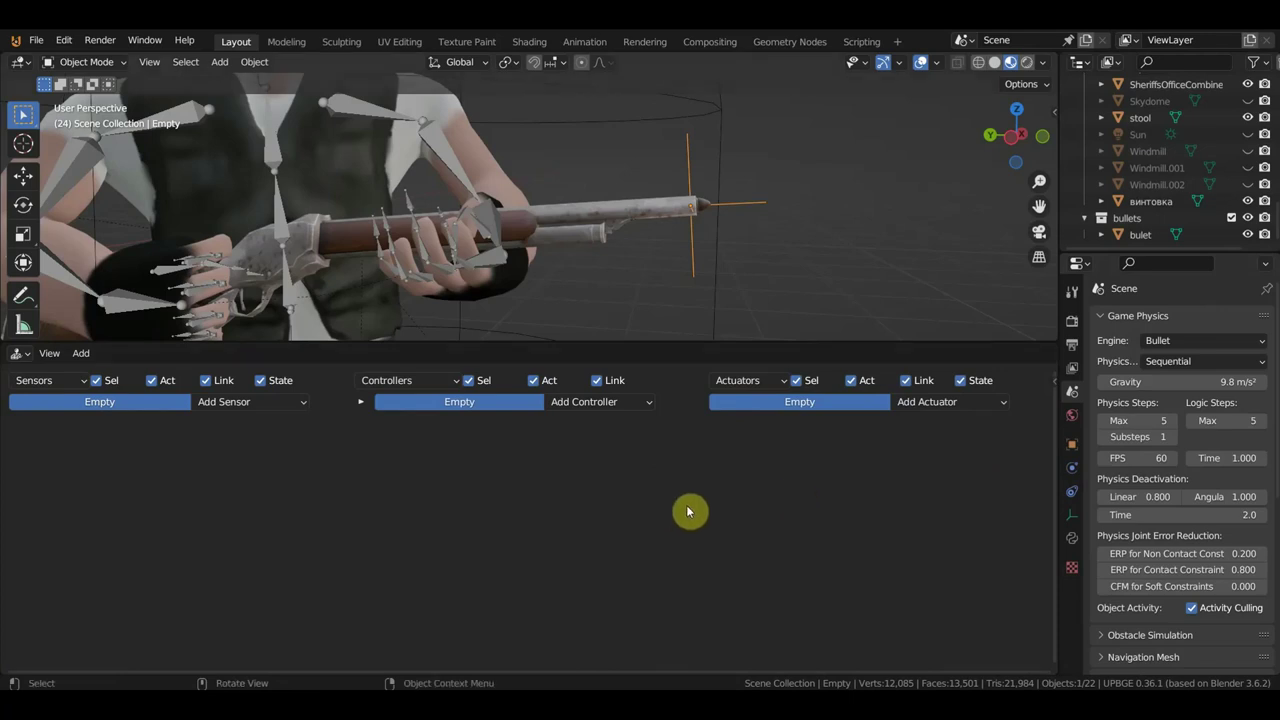
{"action": "left_click", "coordinate": [256, 410]}
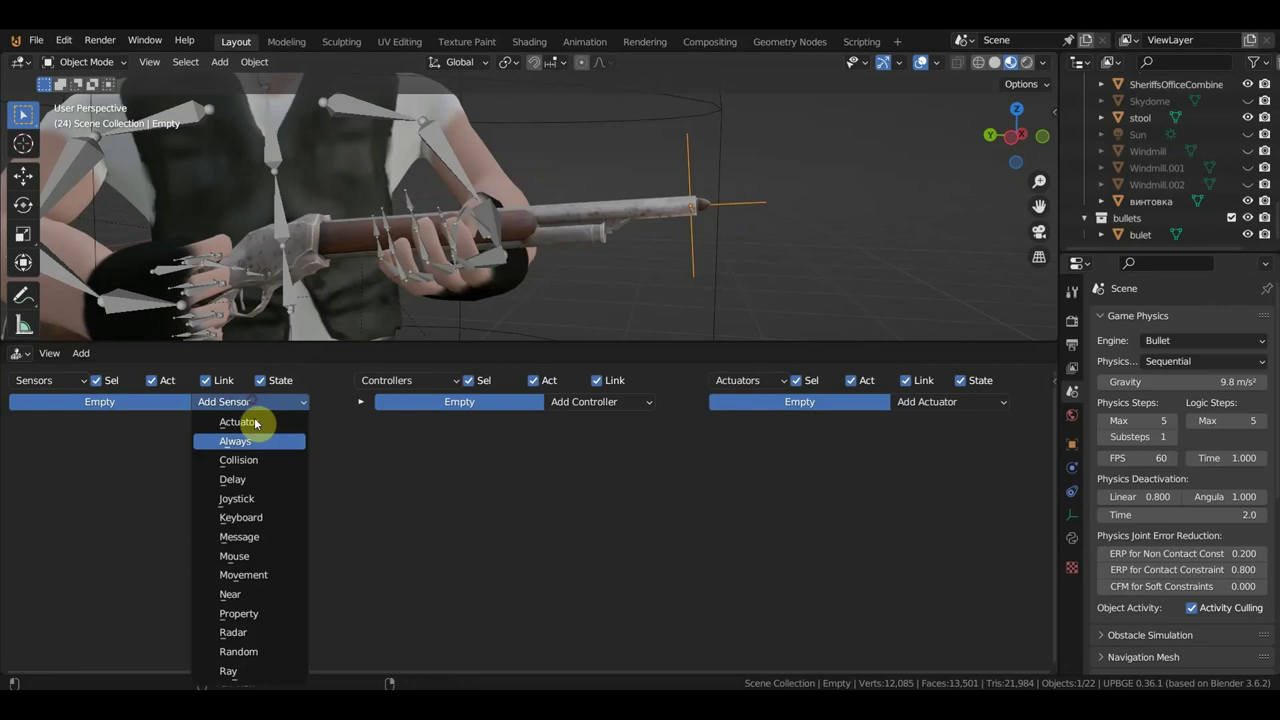
{"action": "left_click", "coordinate": [258, 556]}
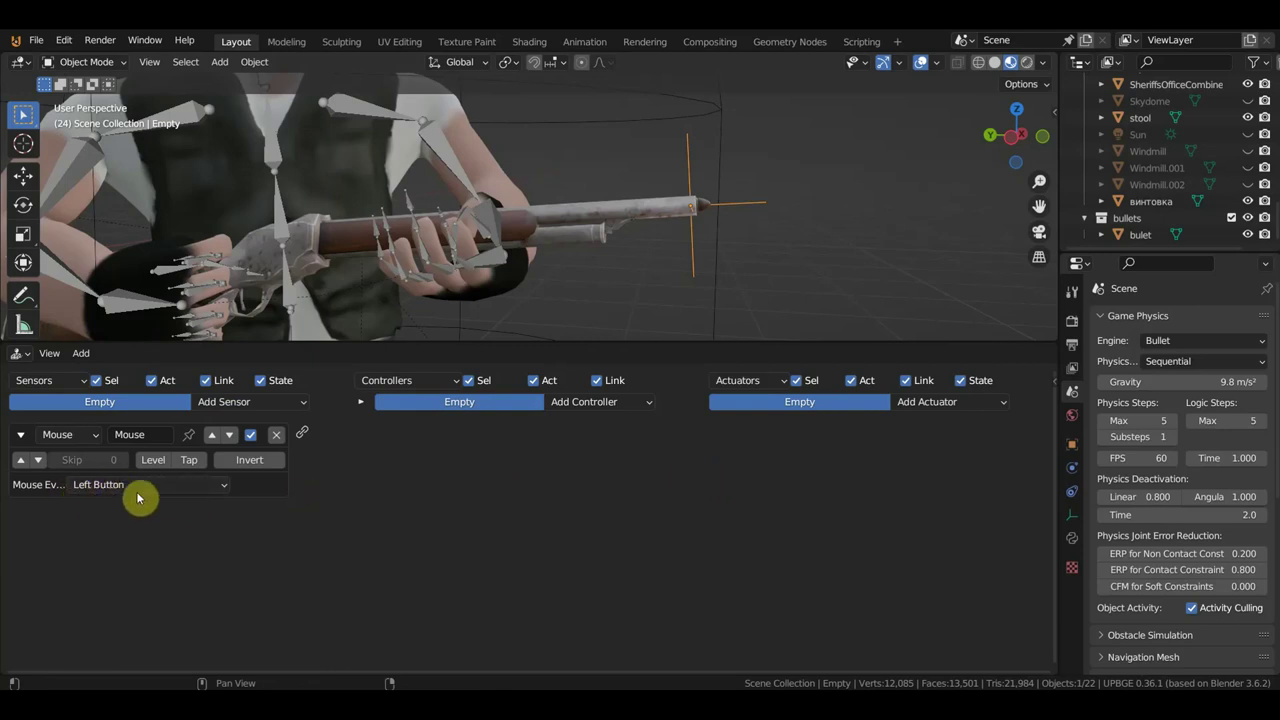
{"action": "left_click", "coordinate": [932, 405]}
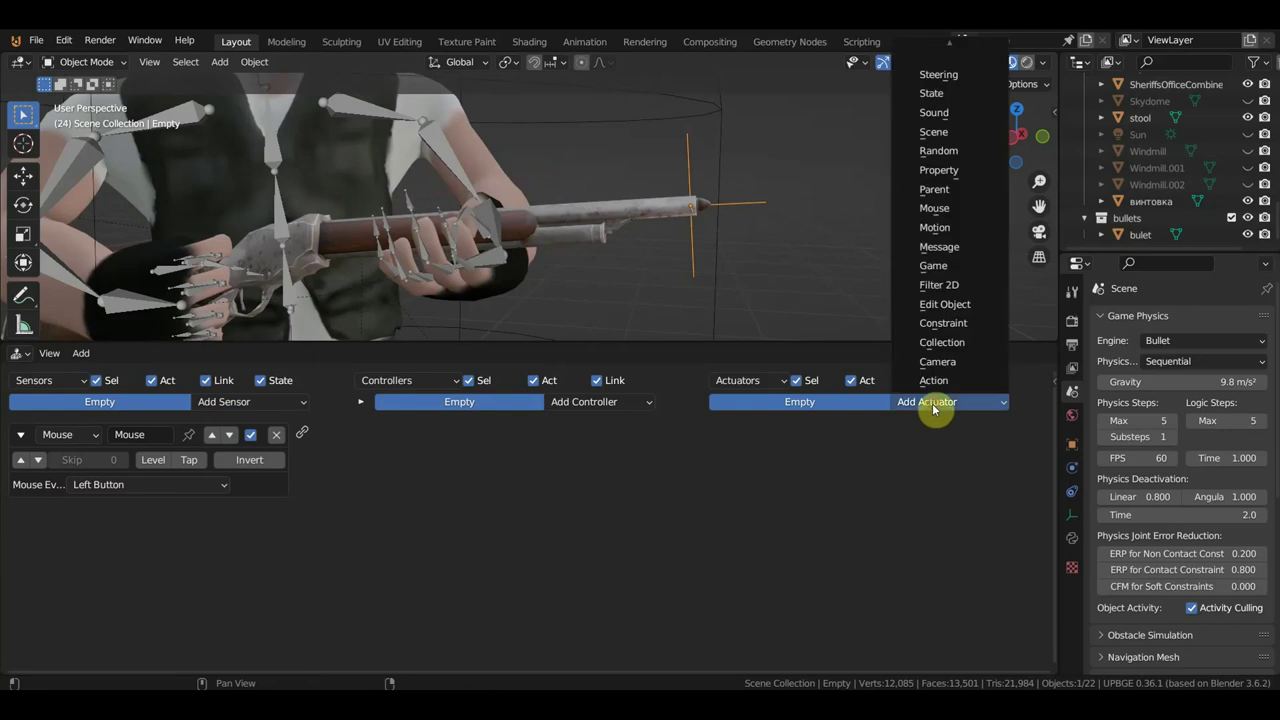
{"action": "left_click", "coordinate": [950, 304]}
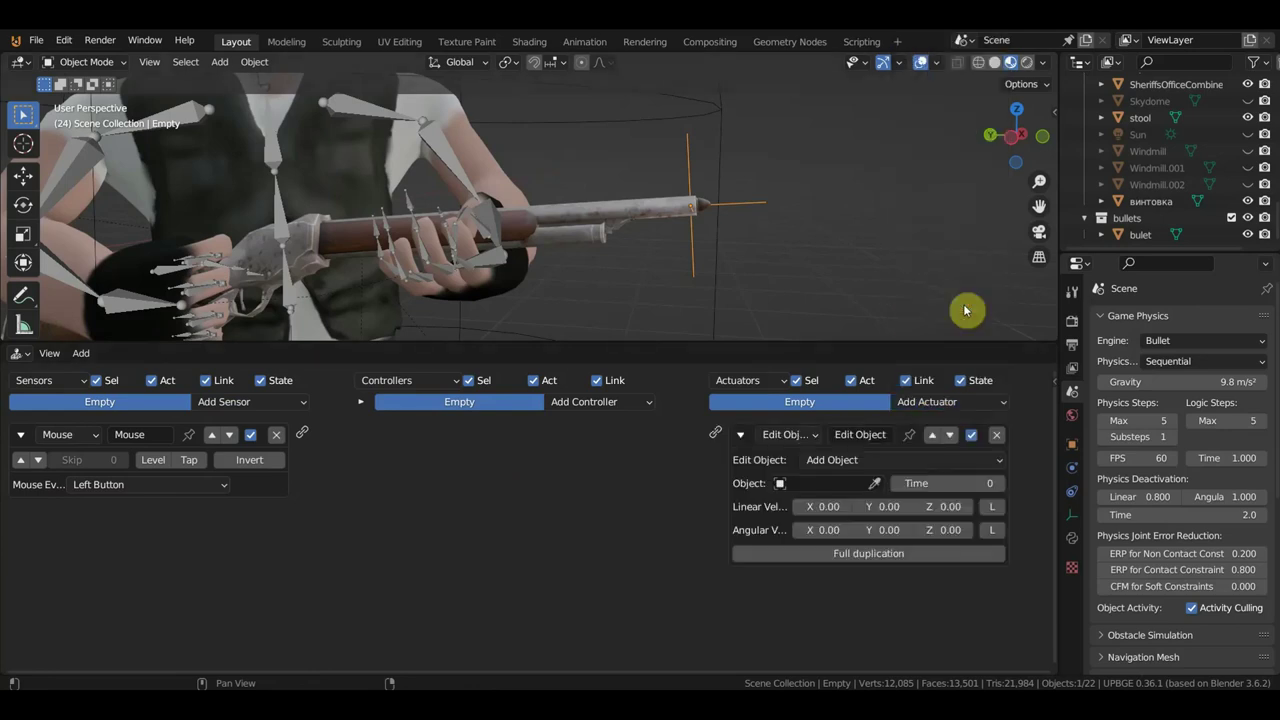
Set the Edit Object actuator to add bulet with Y linear velocity -0.2
{"action": "left_click", "coordinate": [832, 484]}
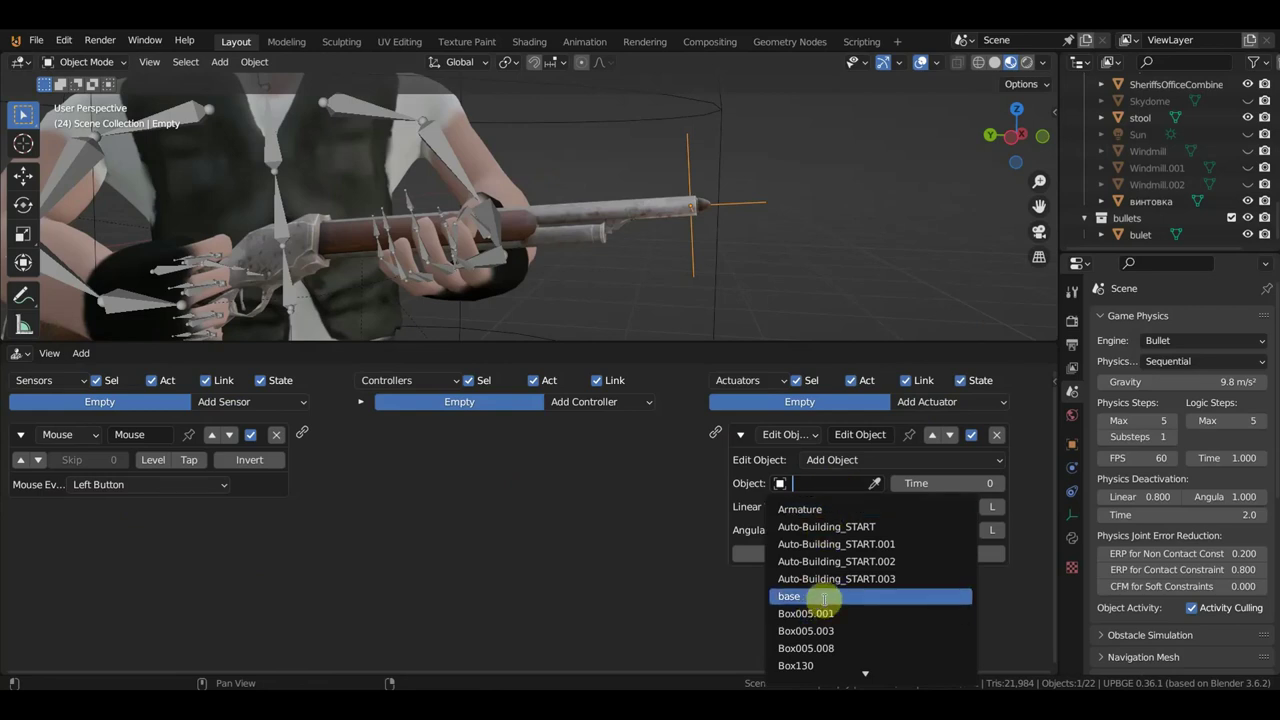
{"action": "scroll", "coordinate": [829, 606], "scroll_direction": "down", "scroll_amount": 5}
{"action": "scroll", "coordinate": [840, 604], "scroll_direction": "down", "scroll_amount": 10}
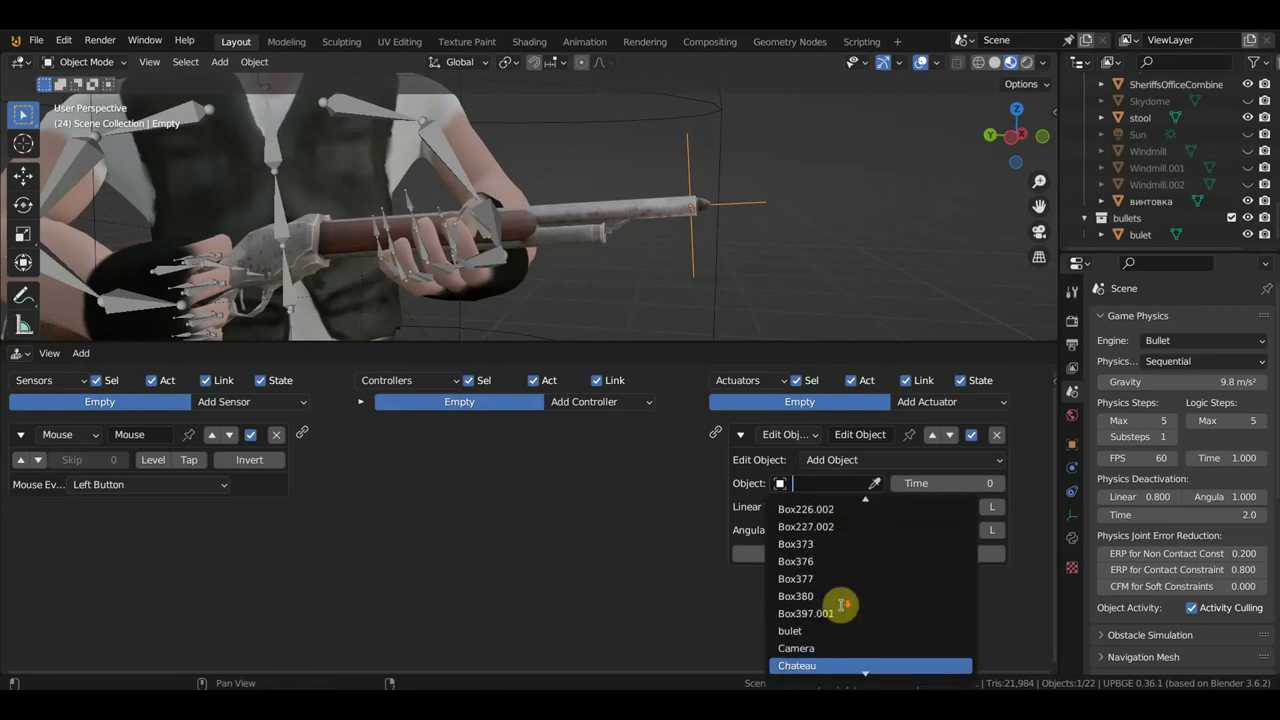
{"action": "scroll", "coordinate": [843, 604], "scroll_direction": "down", "scroll_amount": 6}
{"action": "scroll", "coordinate": [845, 602], "scroll_direction": "up", "scroll_amount": 2}
{"action": "scroll", "coordinate": [845, 602], "scroll_direction": "up", "scroll_amount": 2}
{"action": "scroll", "coordinate": [845, 602], "scroll_direction": "up", "scroll_amount": 2}
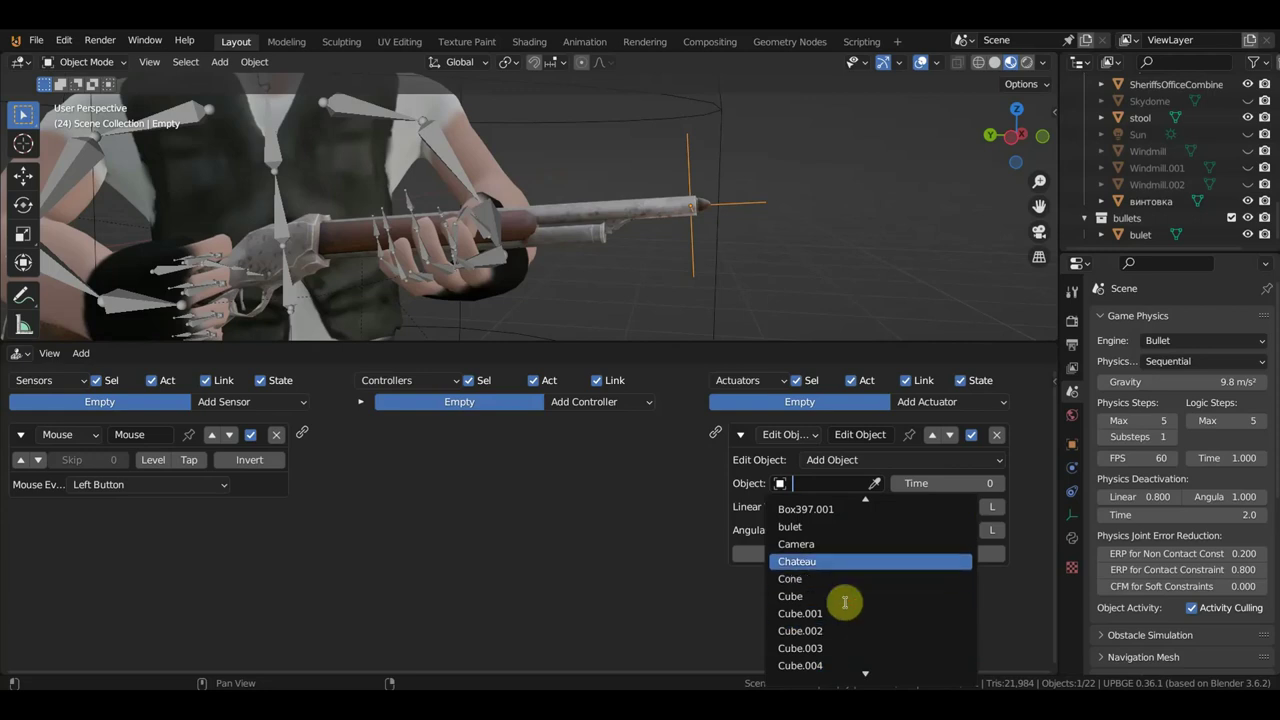
{"action": "left_click", "coordinate": [808, 527]}
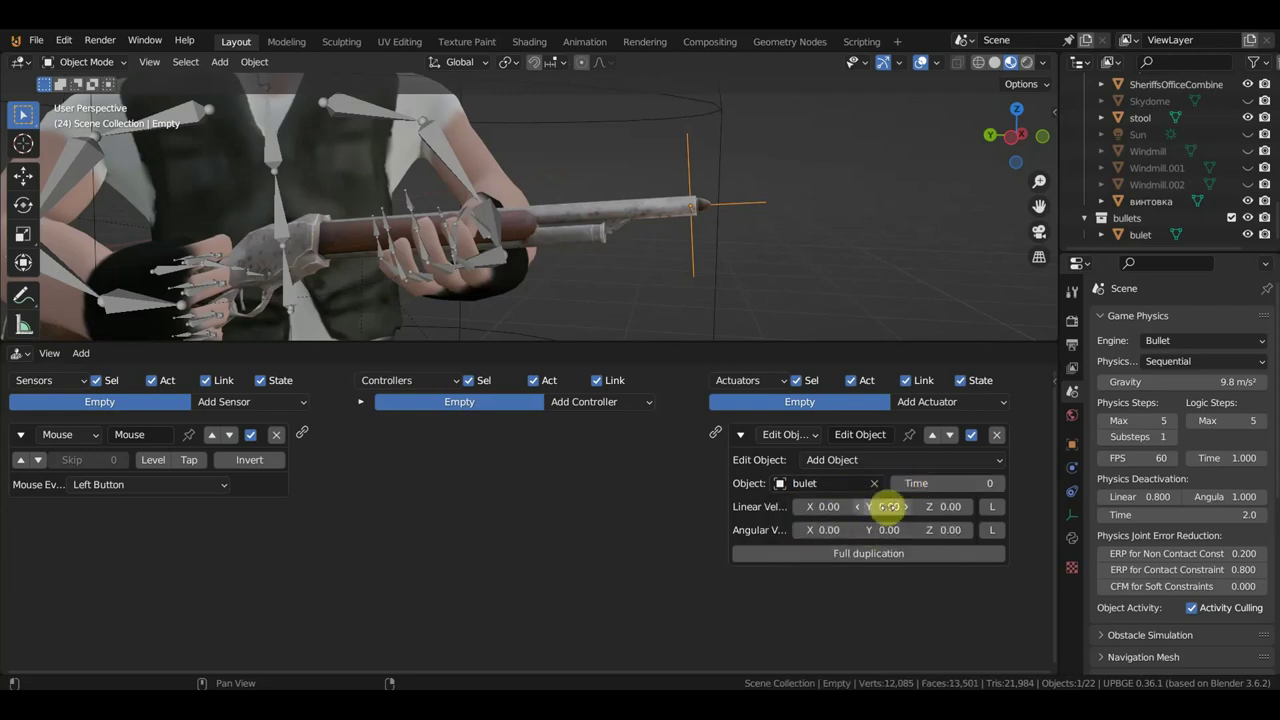
{"action": "left_click", "coordinate": [889, 507]}
{"action": "type", "text": "-0.2"}
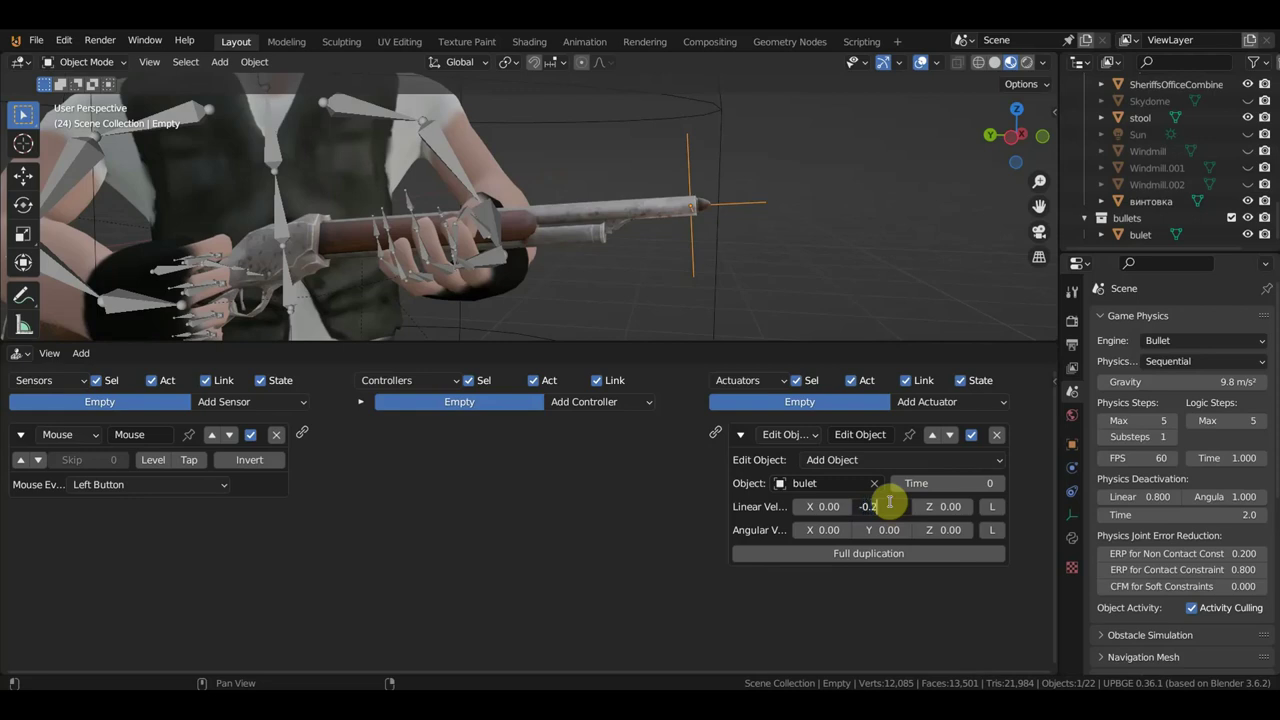
{"action": "key", "text": "Return"}
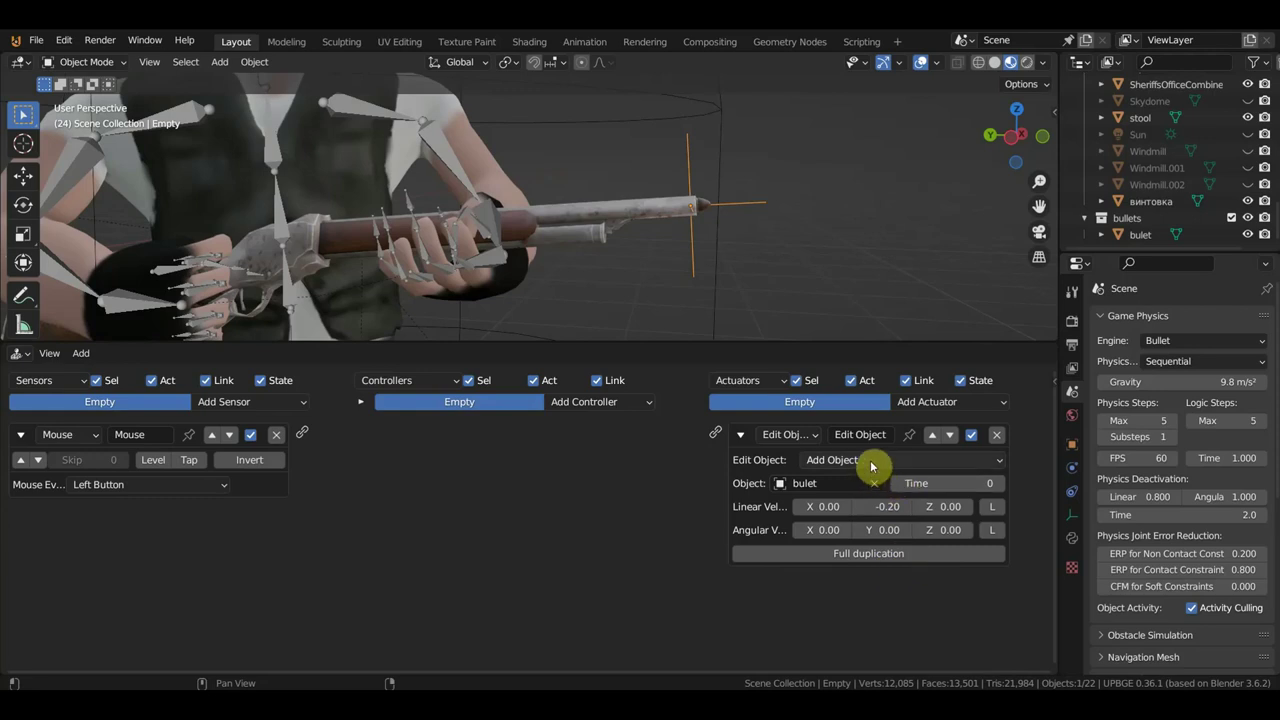
Wire the Mouse sensor to the bullet spawner and add a Property actuator
{"action": "left_click_drag", "start_coordinate": [302, 432], "coordinate": [718, 435]}
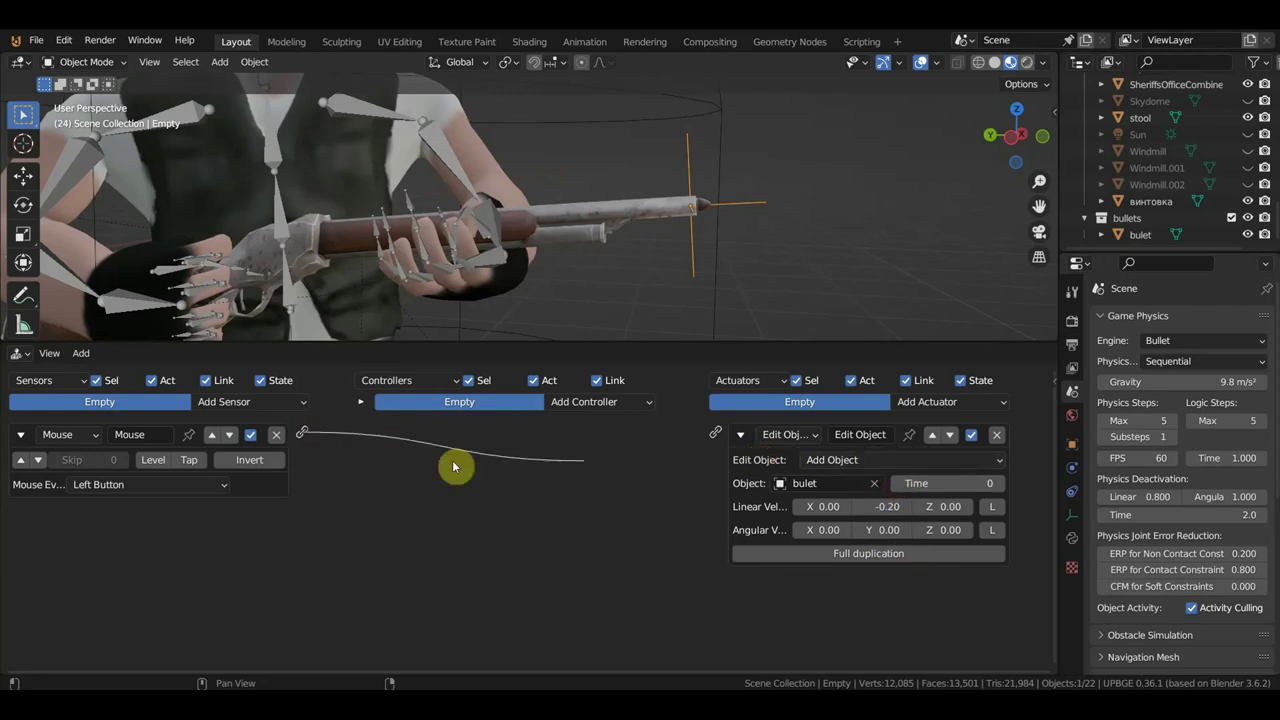
{"action": "left_click", "coordinate": [936, 404]}
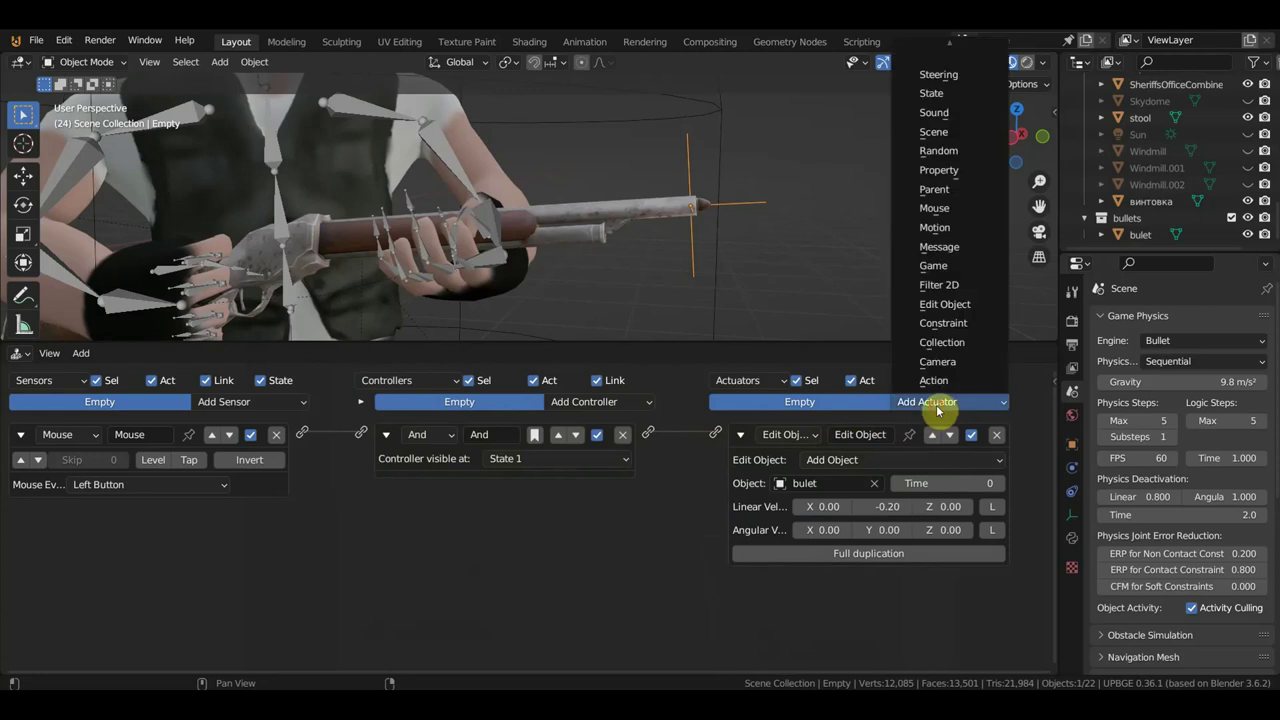
{"action": "left_click", "coordinate": [960, 172]}
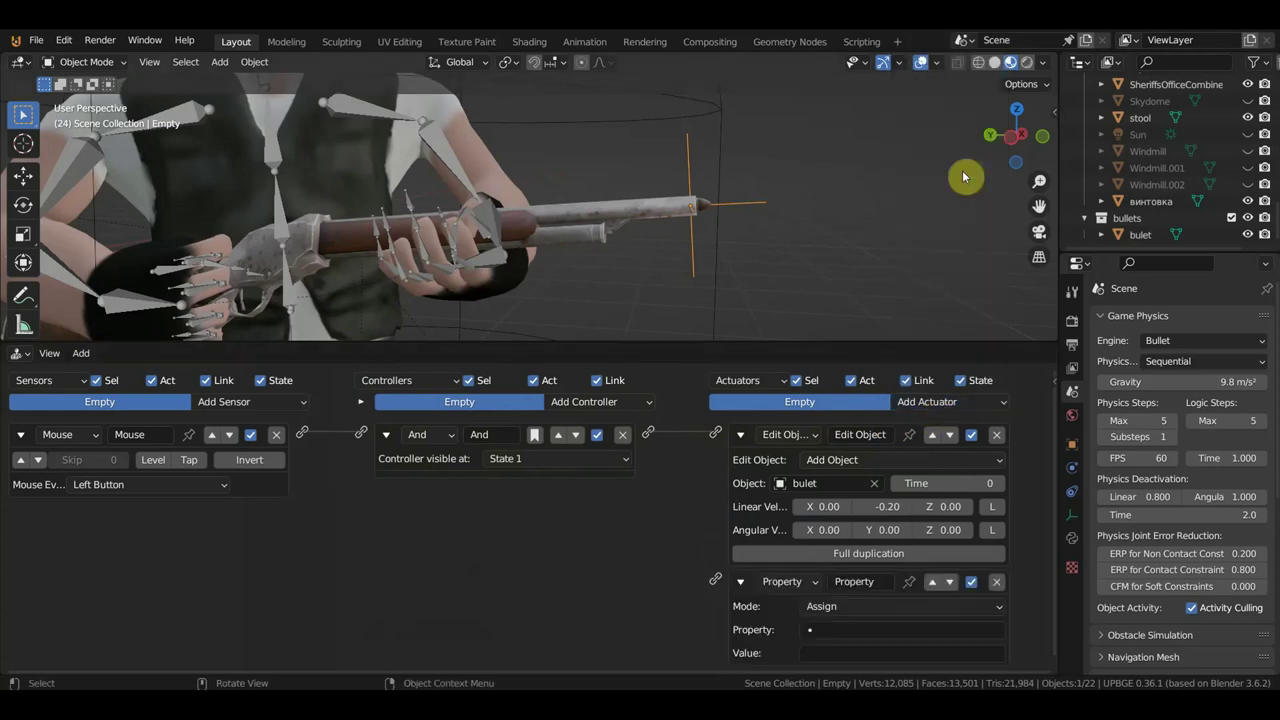
Set the Property actuator to assign -1 to bullets and link it to the And controller
{"action": "scroll", "coordinate": [663, 563], "scroll_direction": "up", "scroll_amount": 1, "text": "ctrl"}
{"action": "scroll", "coordinate": [674, 546], "scroll_direction": "down", "scroll_amount": 1}
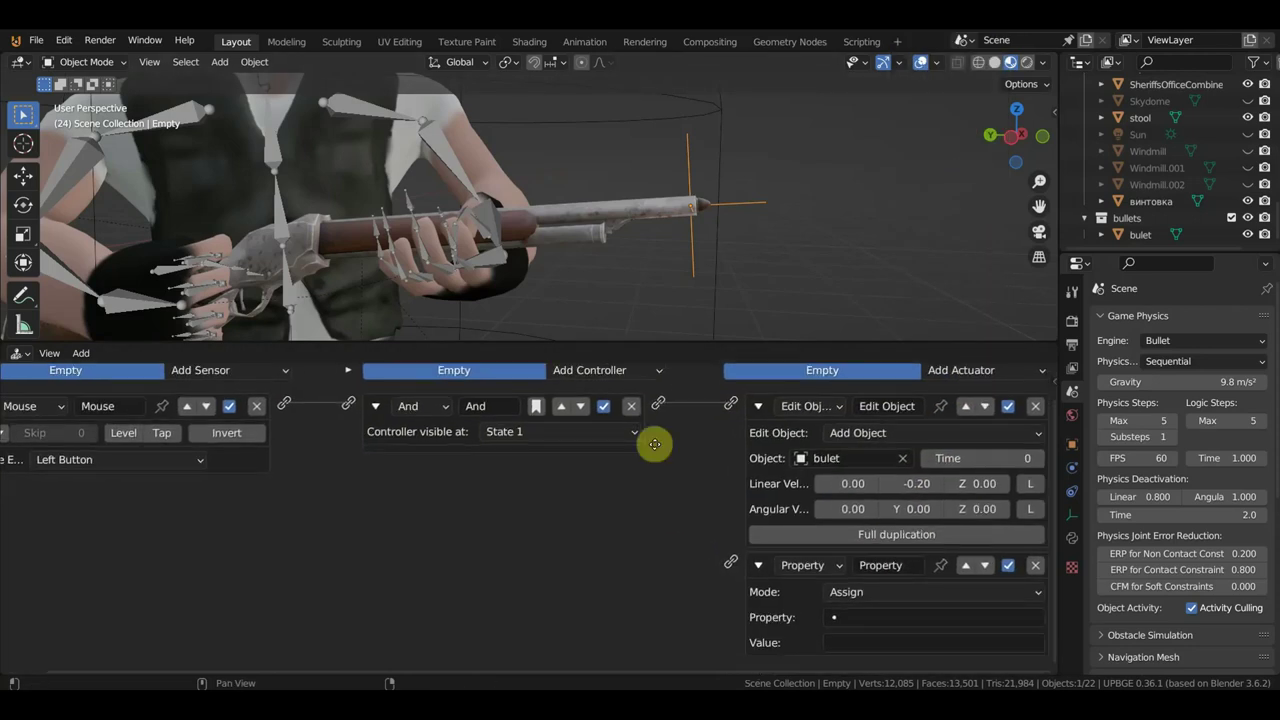
{"action": "left_click", "coordinate": [883, 617]}
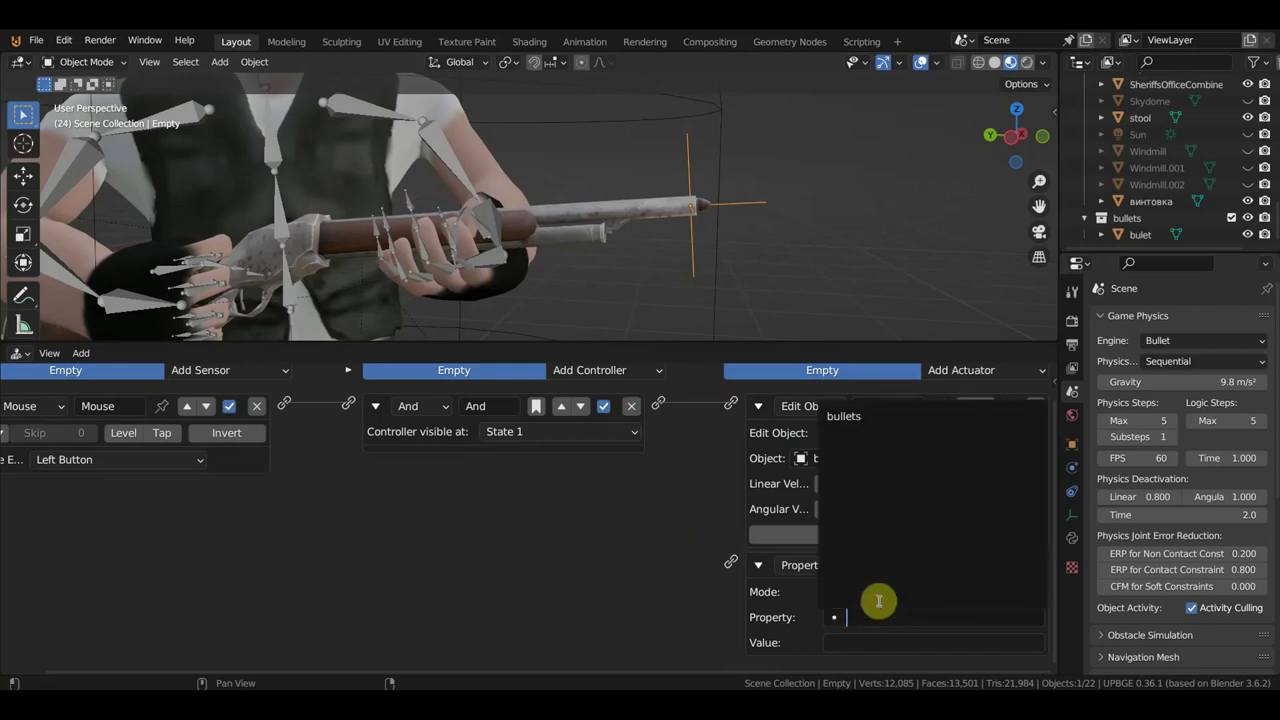
{"action": "left_click", "coordinate": [855, 417]}
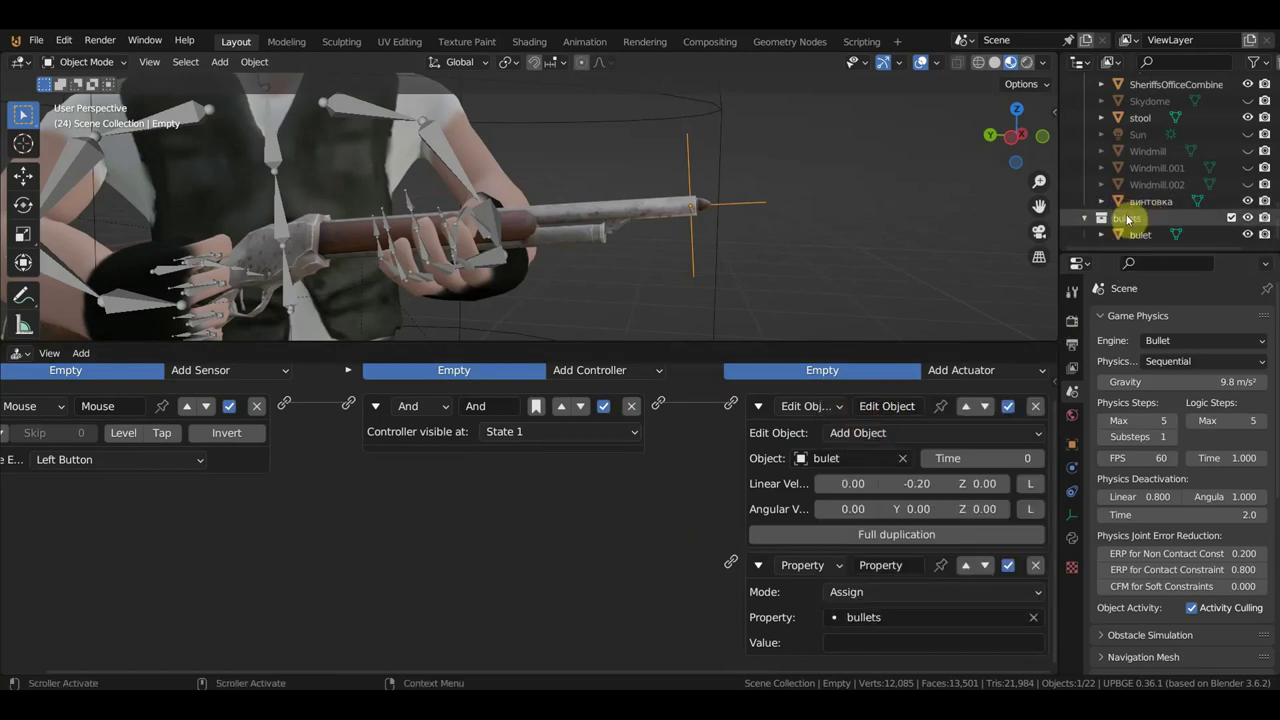
{"action": "left_click", "coordinate": [853, 641]}
{"action": "type", "text": "-1"}
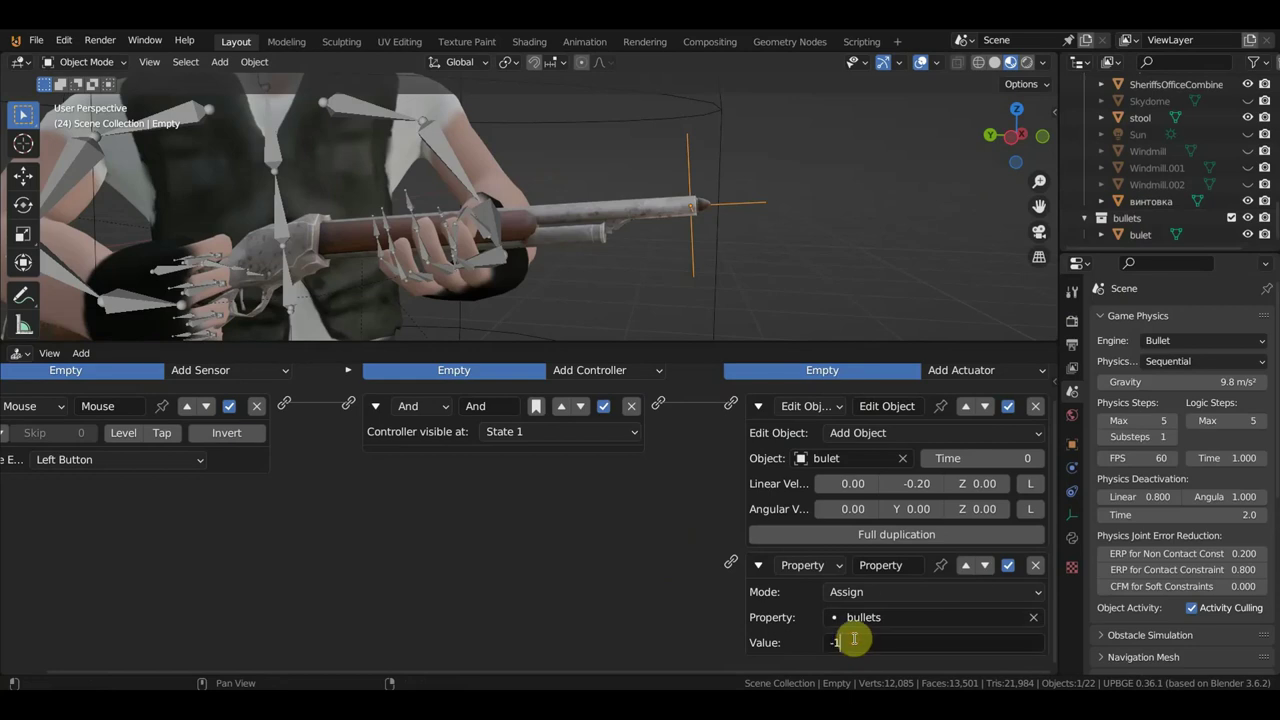
{"action": "key", "text": "Return"}
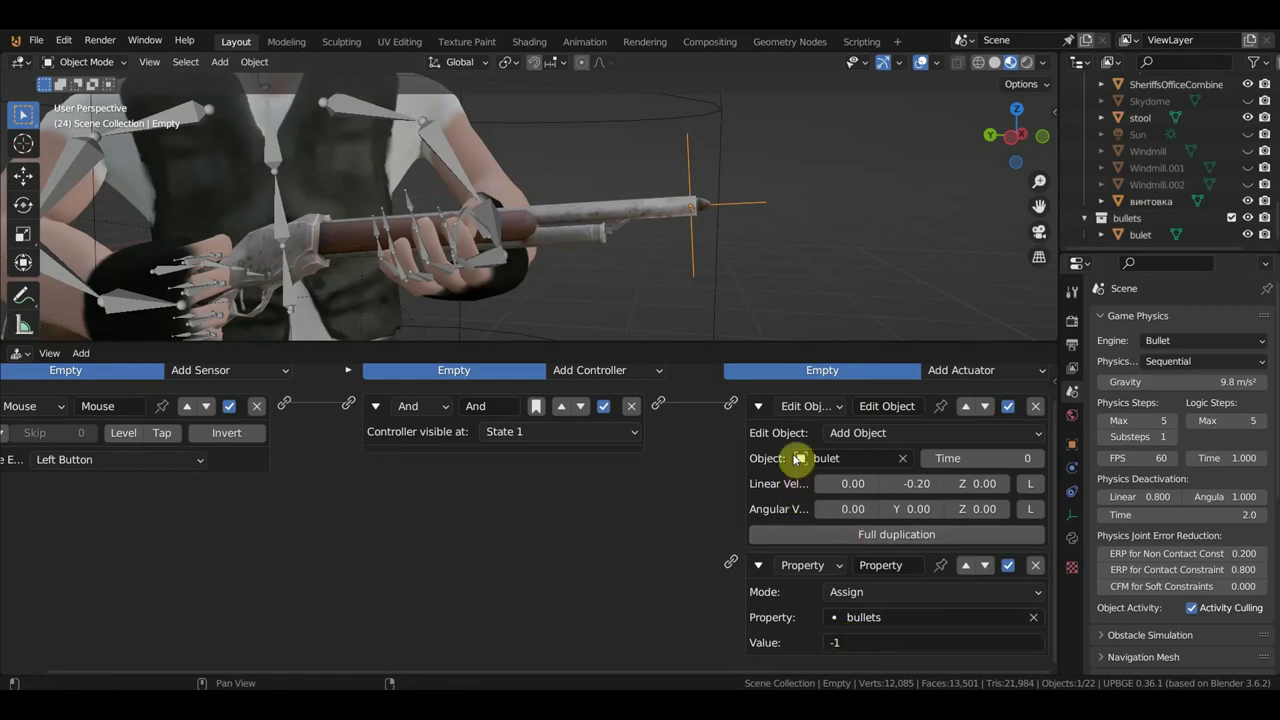
{"action": "left_click_drag", "start_coordinate": [658, 403], "coordinate": [730, 555]}
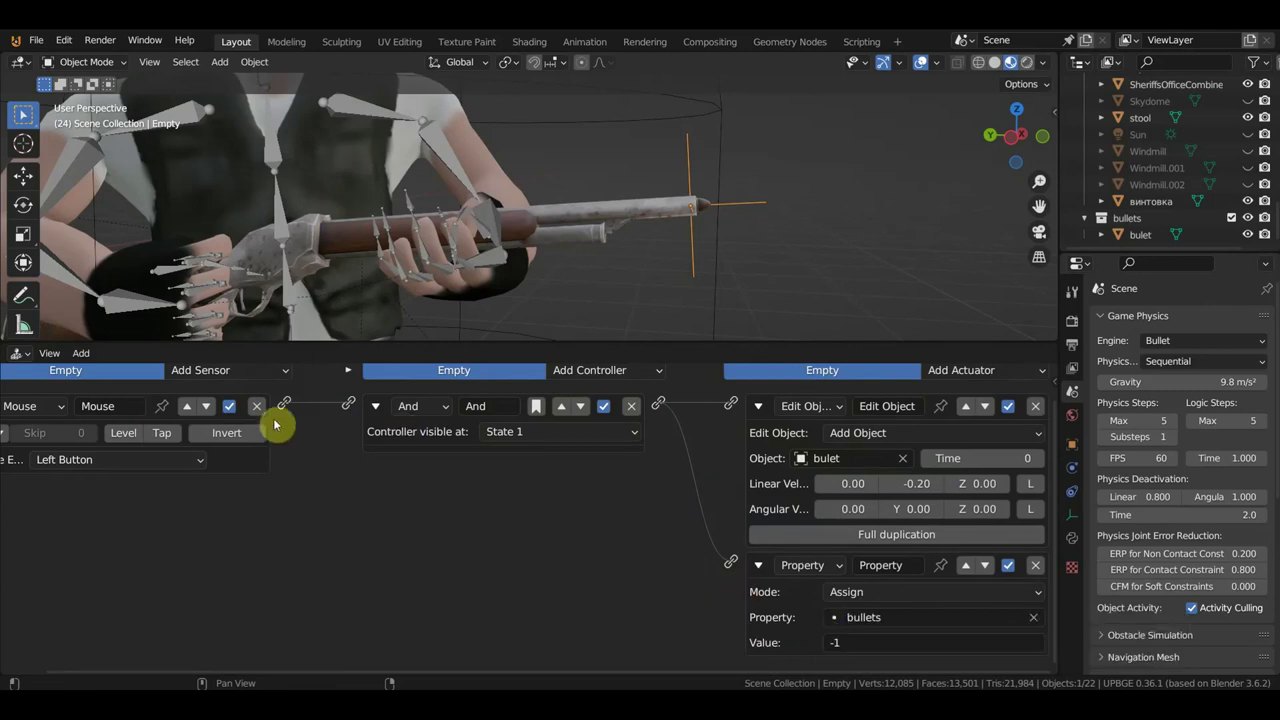
Add a Property sensor checking bullets against 0 and wire it to the And controller
{"action": "left_click", "coordinate": [214, 370]}
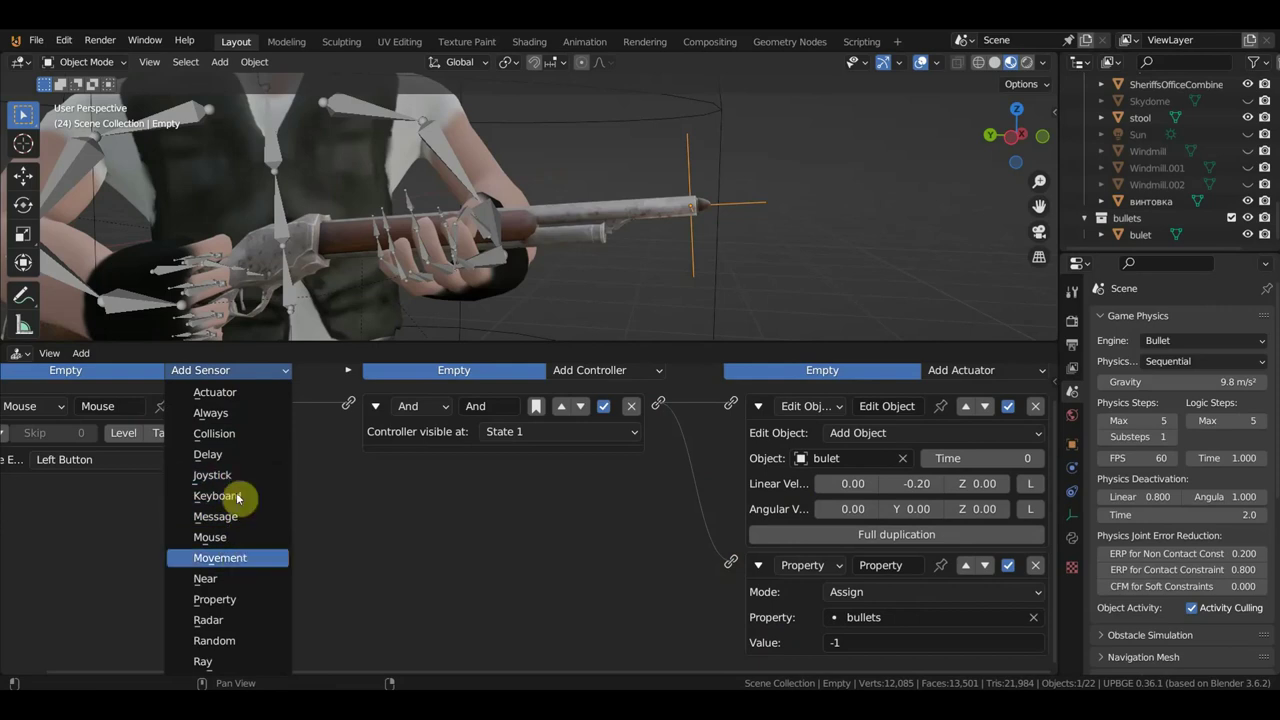
{"action": "left_click", "coordinate": [237, 599]}
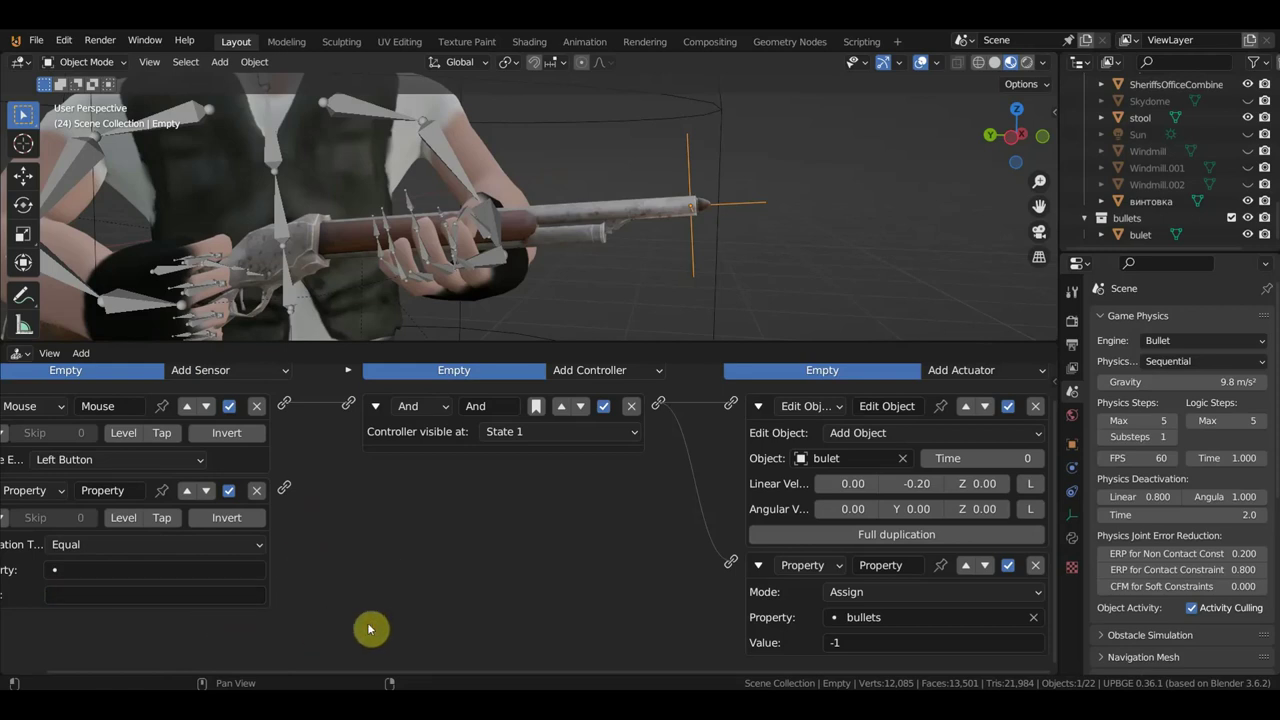
{"action": "scroll", "coordinate": [349, 614], "scroll_direction": "up", "scroll_amount": 1}
{"action": "middle_click_drag", "start_coordinate": [349, 611], "coordinate": [568, 545]}
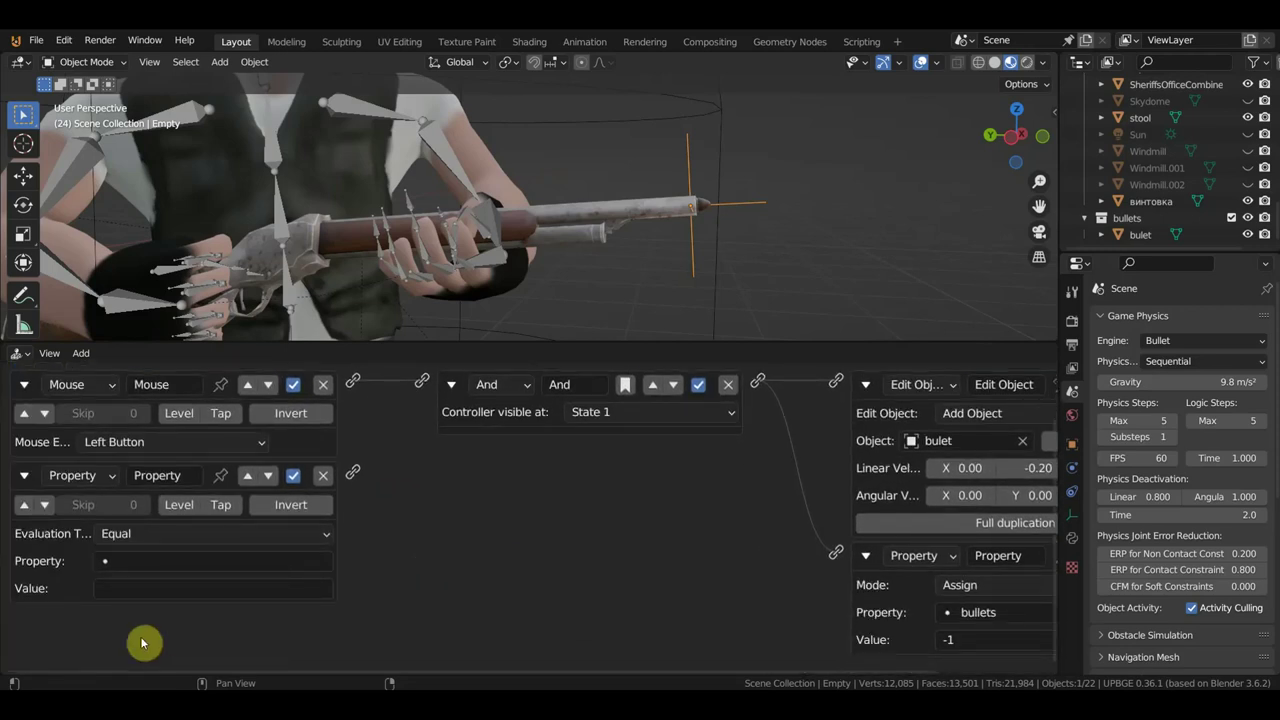
{"action": "left_click", "coordinate": [139, 591]}
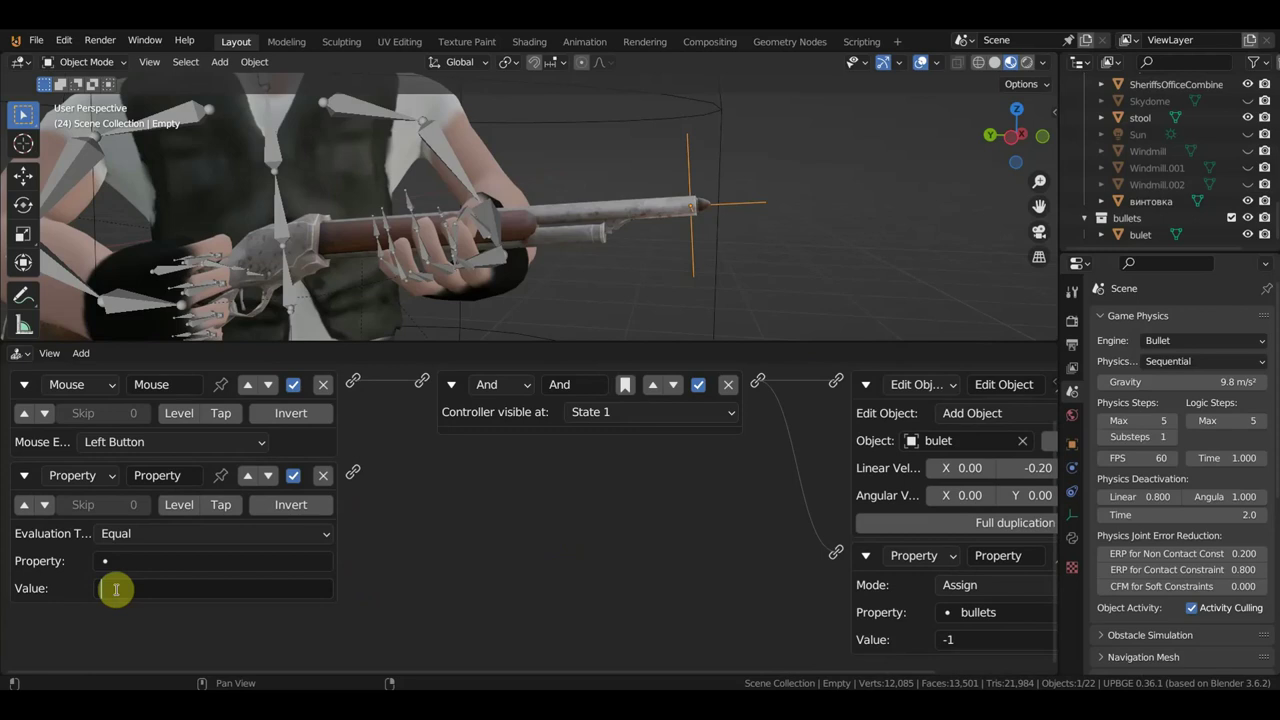
{"action": "type", "text": "0"}
{"action": "key", "text": "Return"}
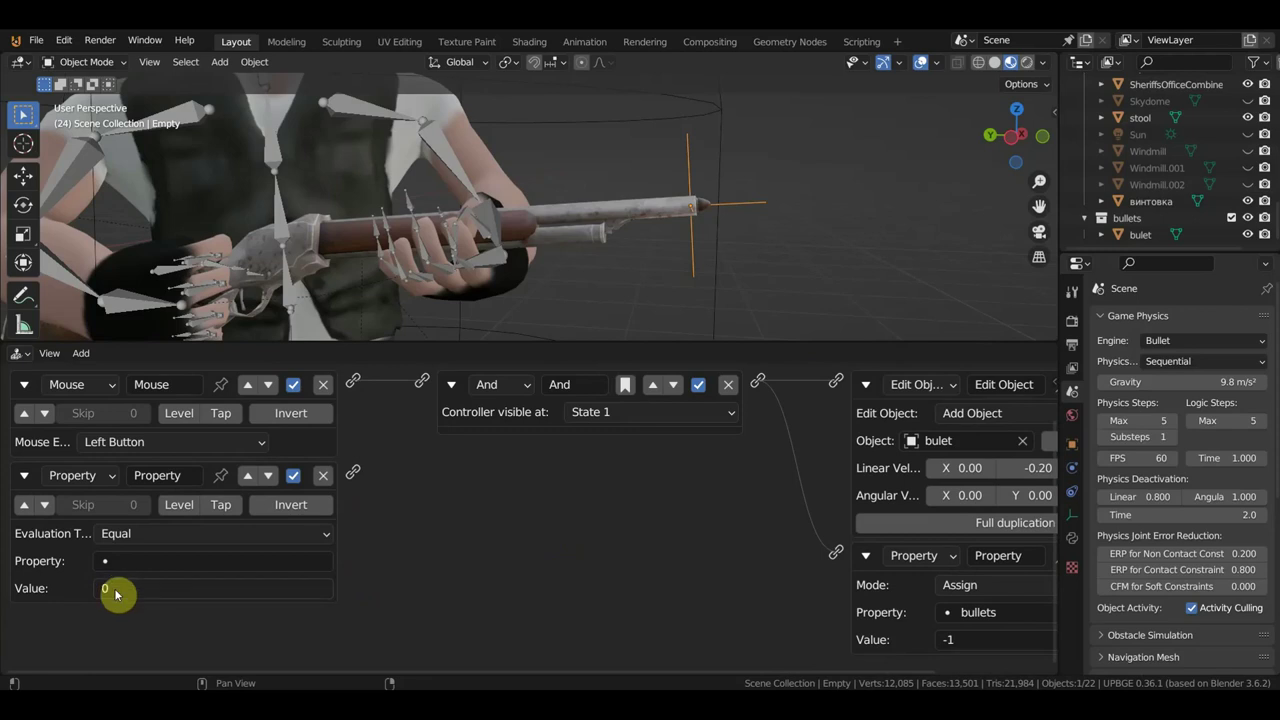
{"action": "left_click", "coordinate": [165, 560]}
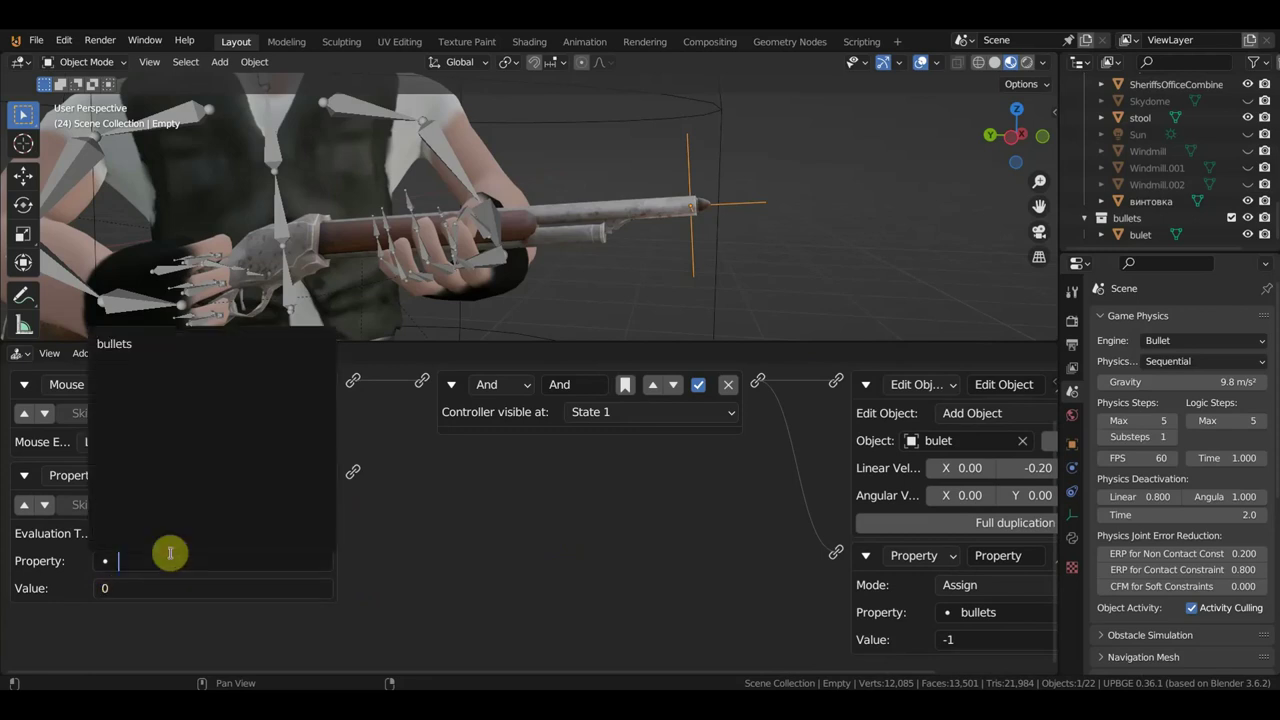
{"action": "left_click", "coordinate": [129, 344]}
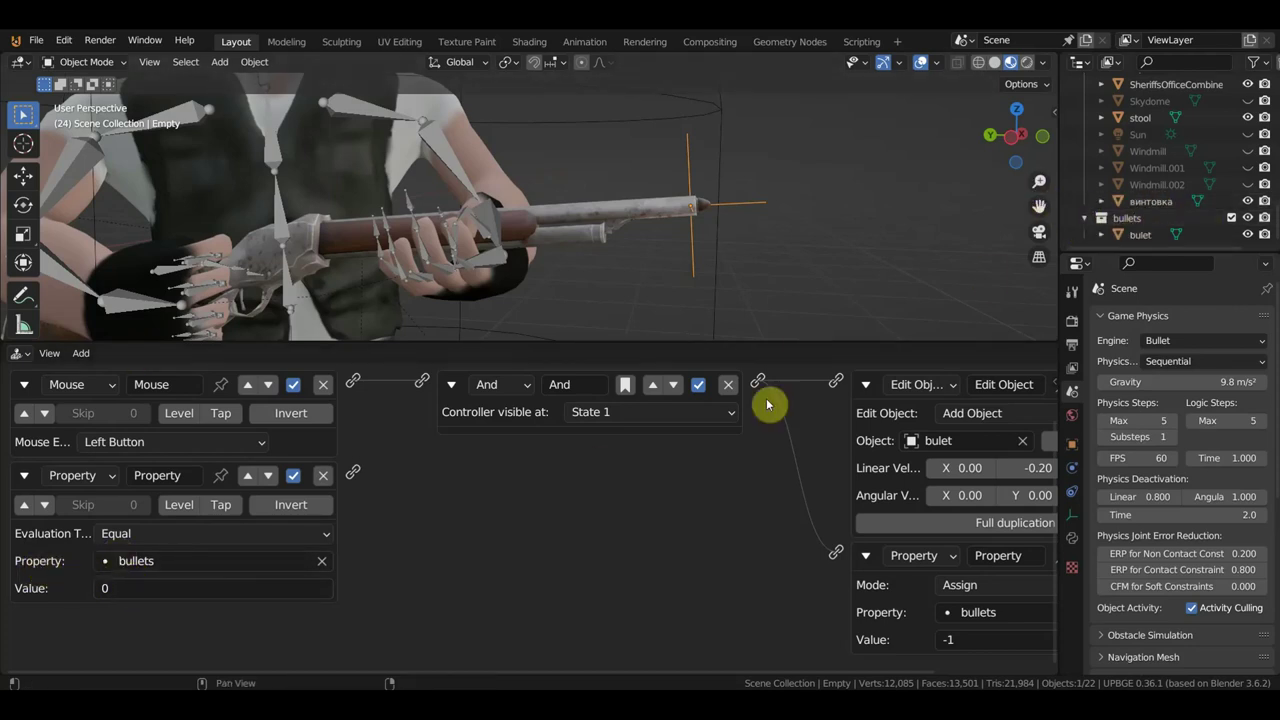
{"action": "left_click_drag", "start_coordinate": [363, 465], "coordinate": [420, 397]}
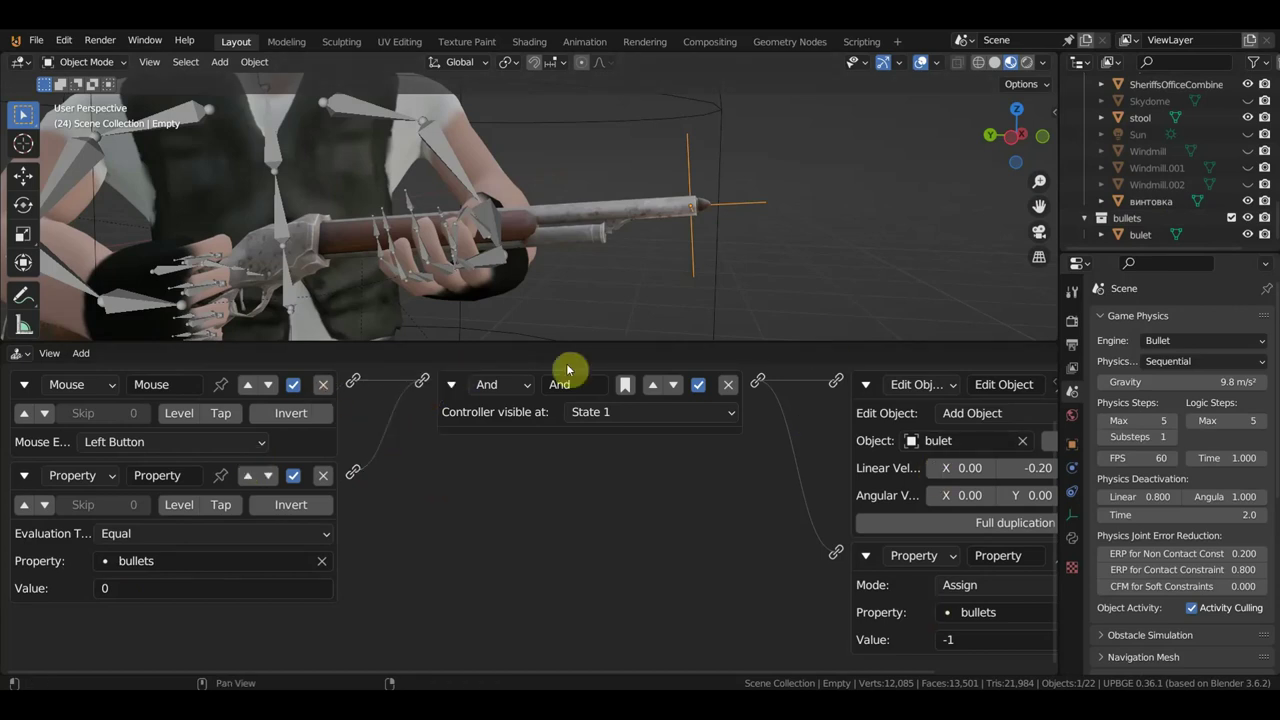
Set the Property sensor's comparison to Greater Than
{"action": "scroll", "coordinate": [560, 560], "scroll_direction": "down", "scroll_amount": 1, "text": "ctrl"}
{"action": "scroll", "coordinate": [546, 563], "scroll_direction": "down", "scroll_amount": 1, "text": "ctrl"}
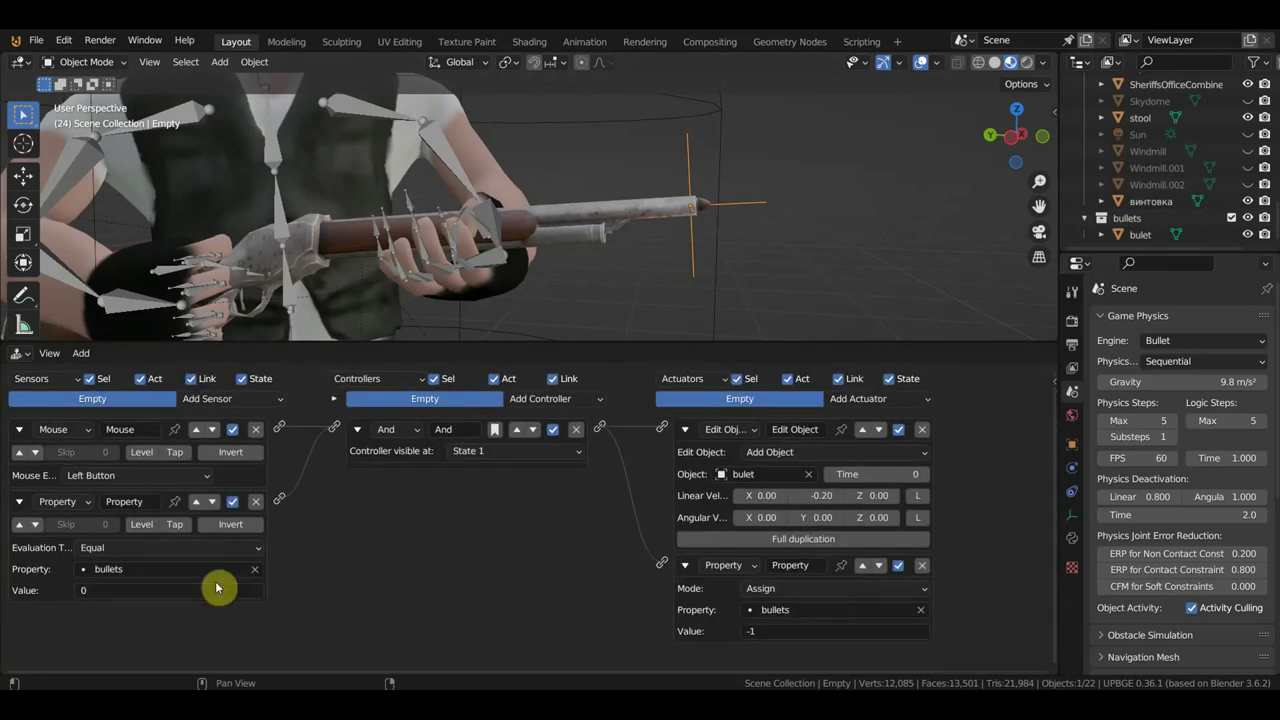
{"action": "left_click", "coordinate": [105, 550]}
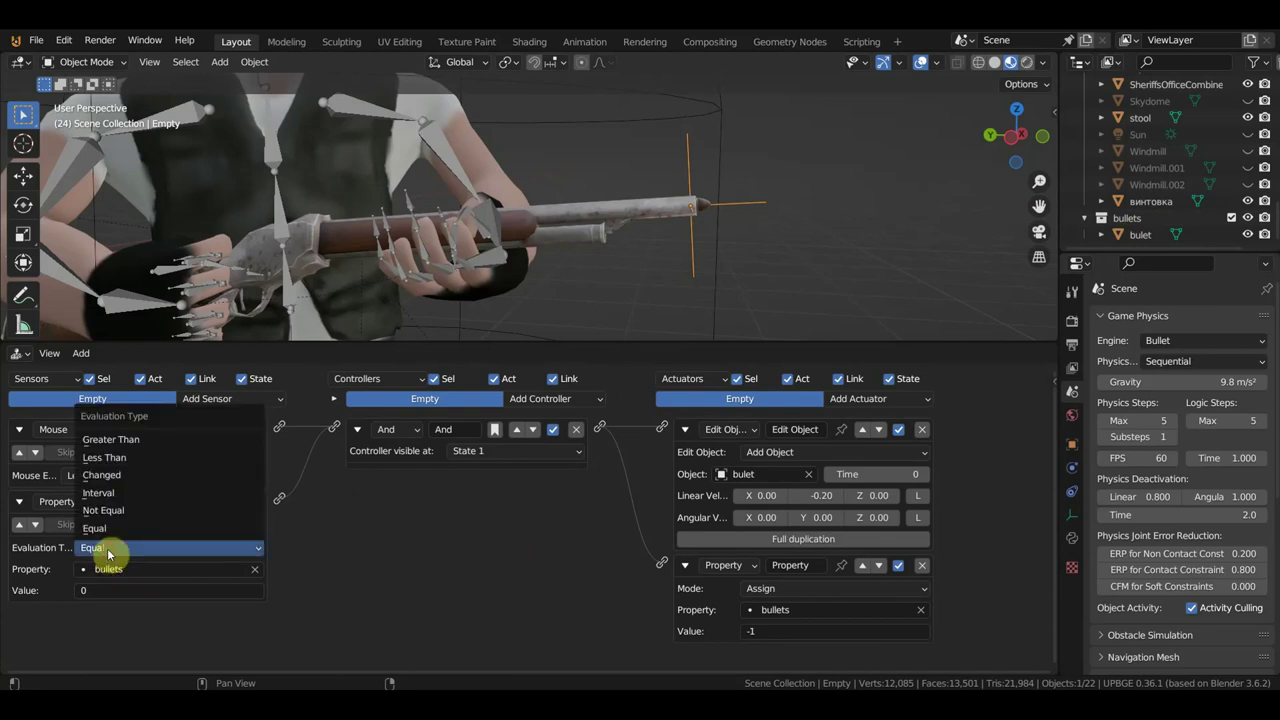
{"action": "left_click", "coordinate": [121, 442]}
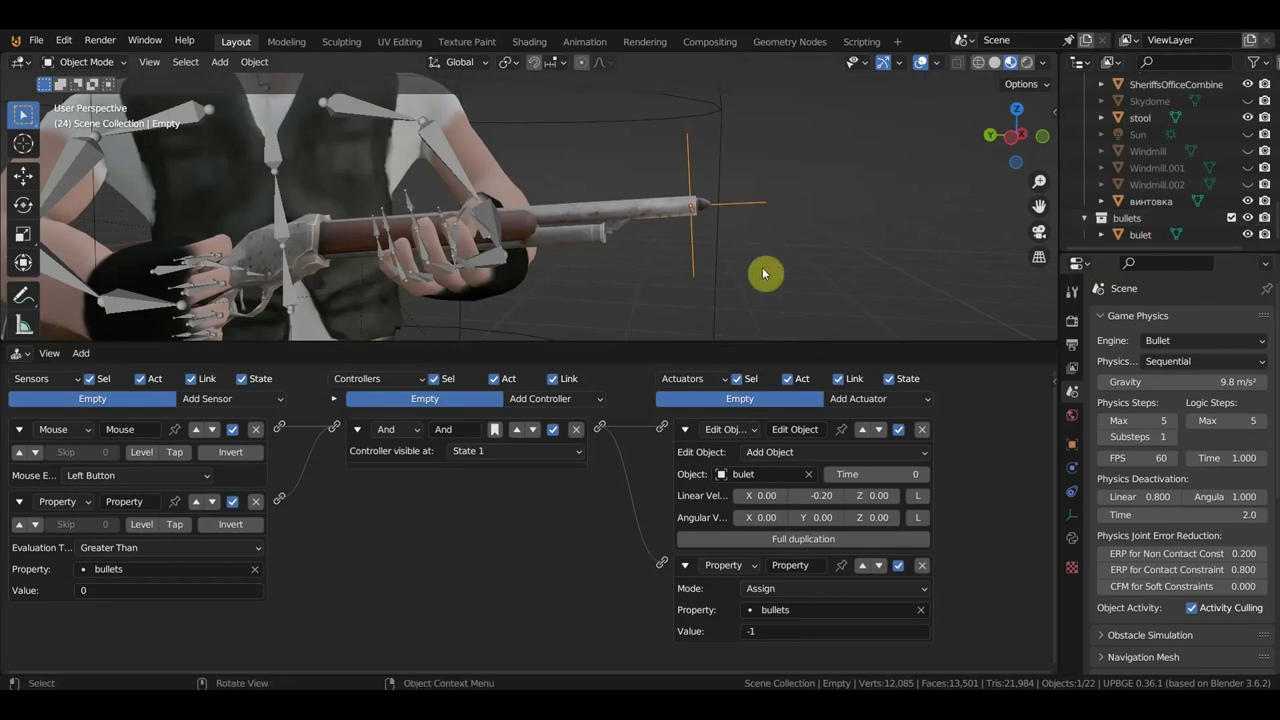
Enlarge the 3D view and add a Text object above the character
{"action": "left_click_drag", "start_coordinate": [720, 341], "coordinate": [735, 507]}
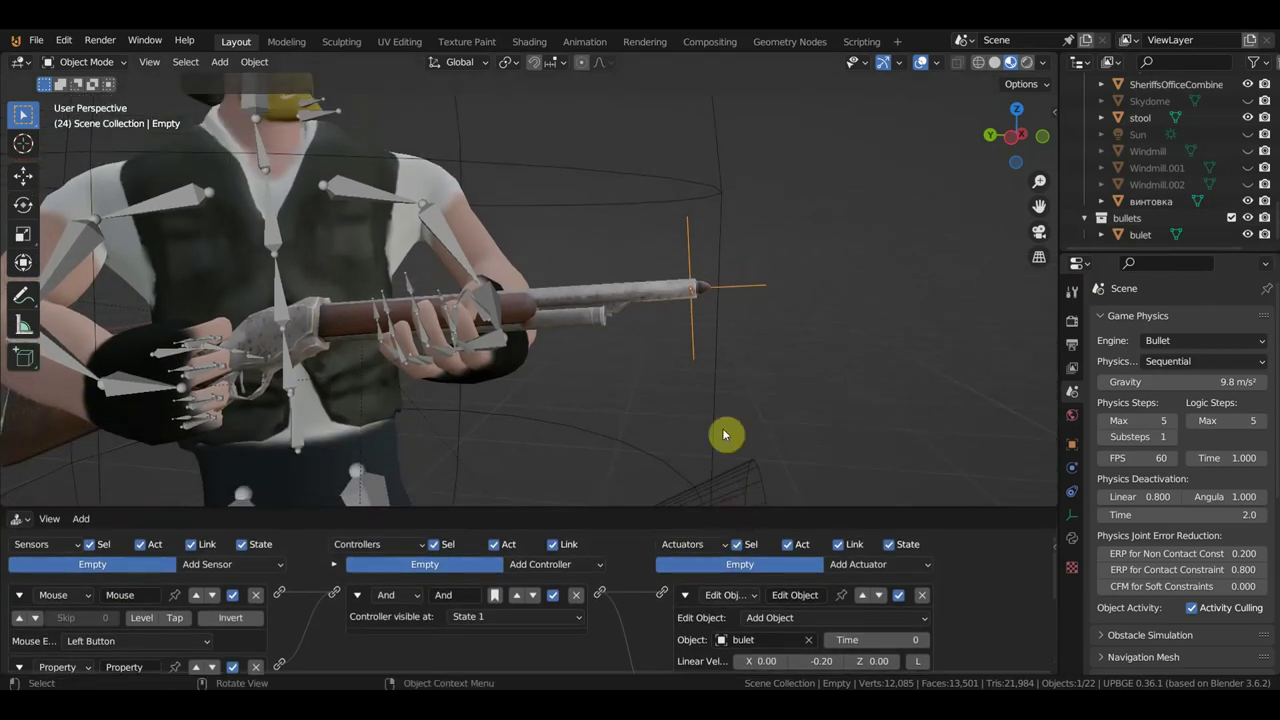
{"action": "scroll", "coordinate": [690, 383], "scroll_direction": "down", "scroll_amount": 5}
{"action": "middle_click_drag", "start_coordinate": [680, 382], "coordinate": [846, 362]}
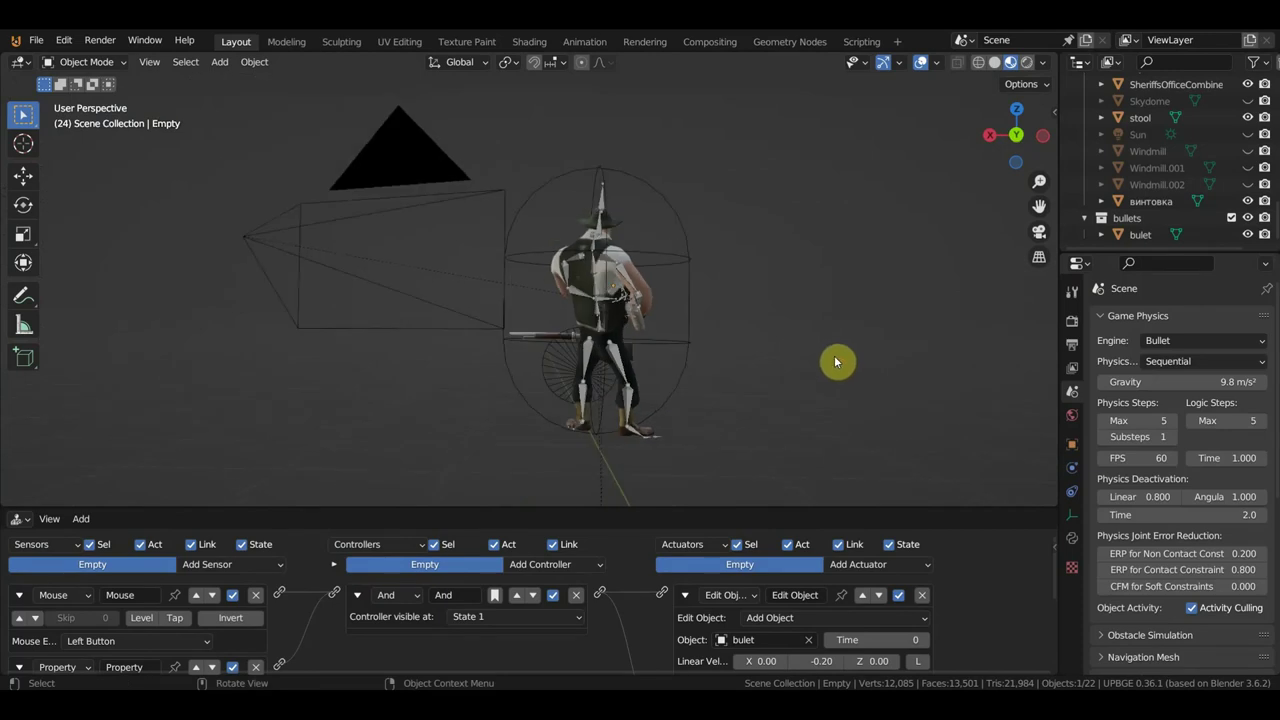
{"action": "key", "text": "shift+a"}
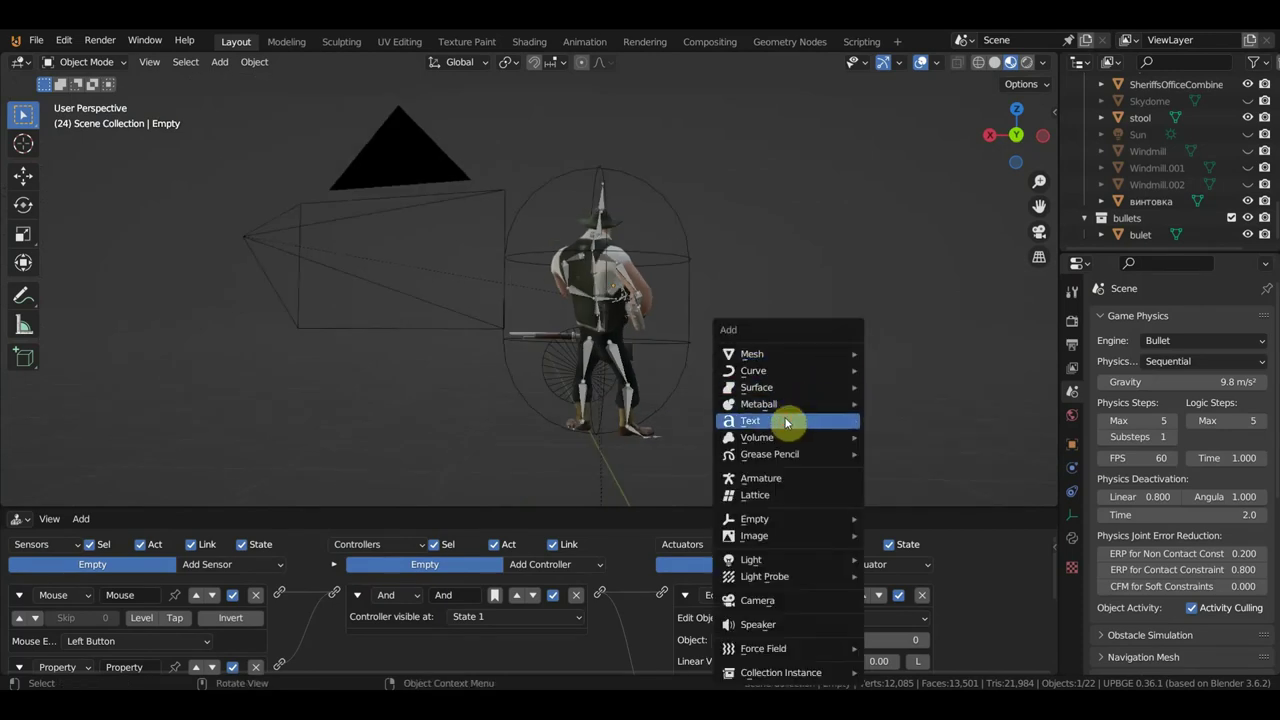
{"action": "left_click", "coordinate": [786, 421]}
{"action": "key", "text": "KP_7"}
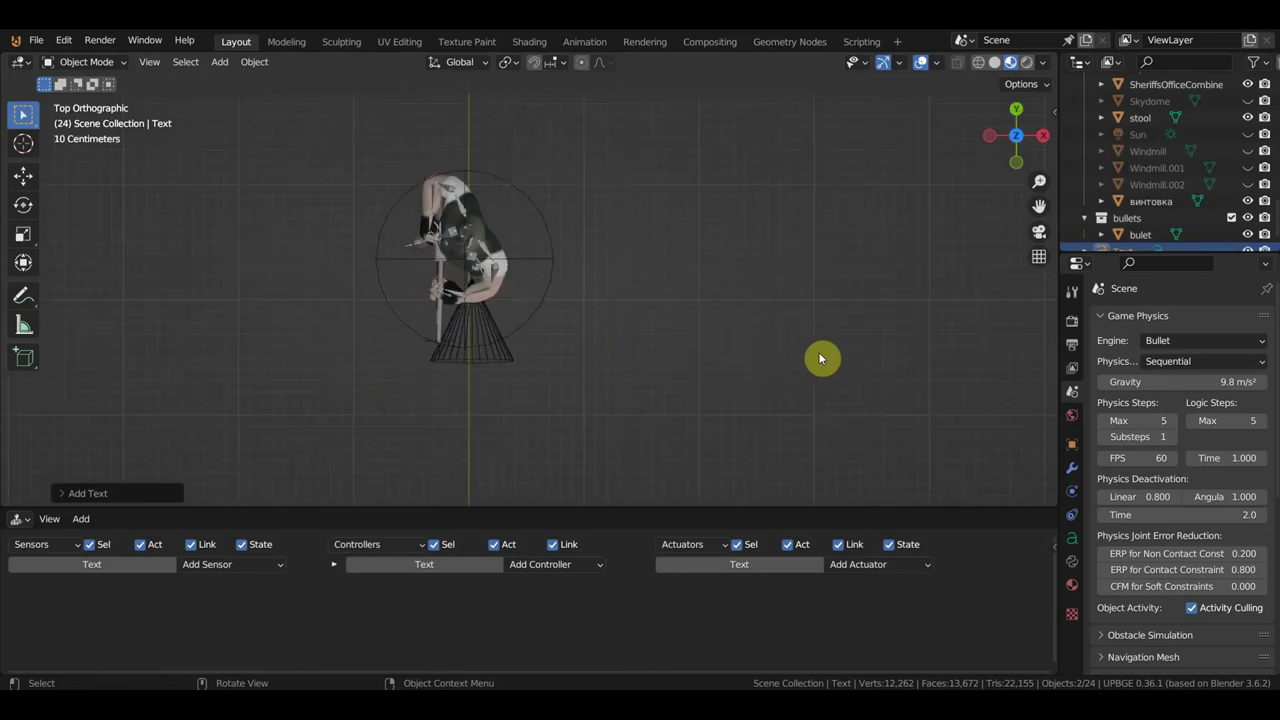
Rotate the Text about half a turn around its vertical axis and centre it in view
{"action": "scroll", "coordinate": [665, 335], "scroll_direction": "down", "scroll_amount": 2}
{"action": "scroll", "coordinate": [660, 328], "scroll_direction": "down", "scroll_amount": 3}
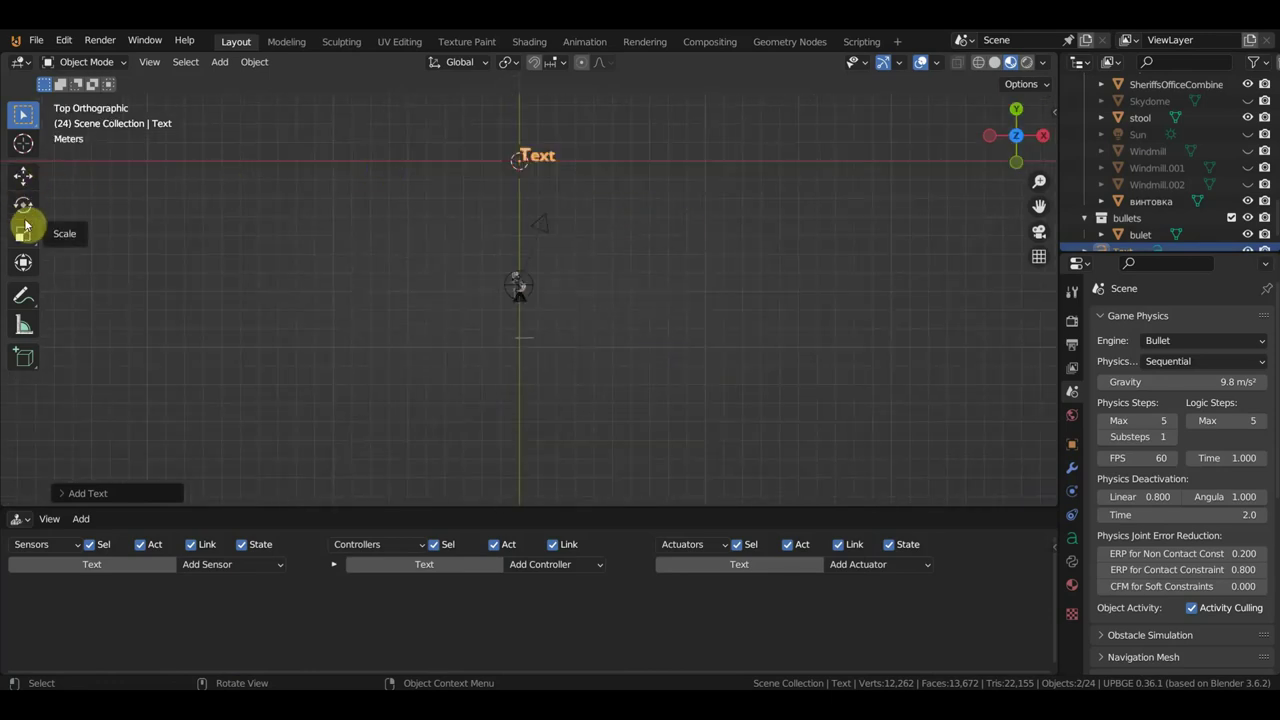
{"action": "left_click", "coordinate": [24, 265]}
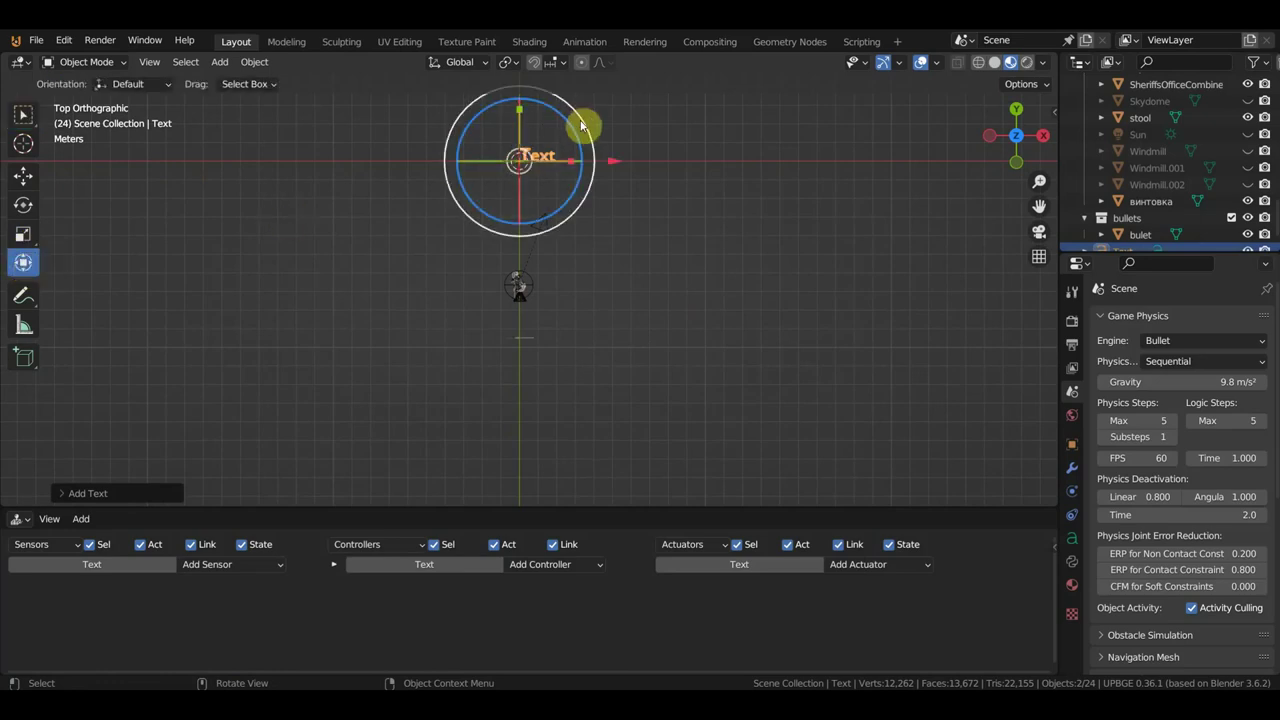
{"action": "left_click_drag", "start_coordinate": [581, 125], "coordinate": [435, 220]}
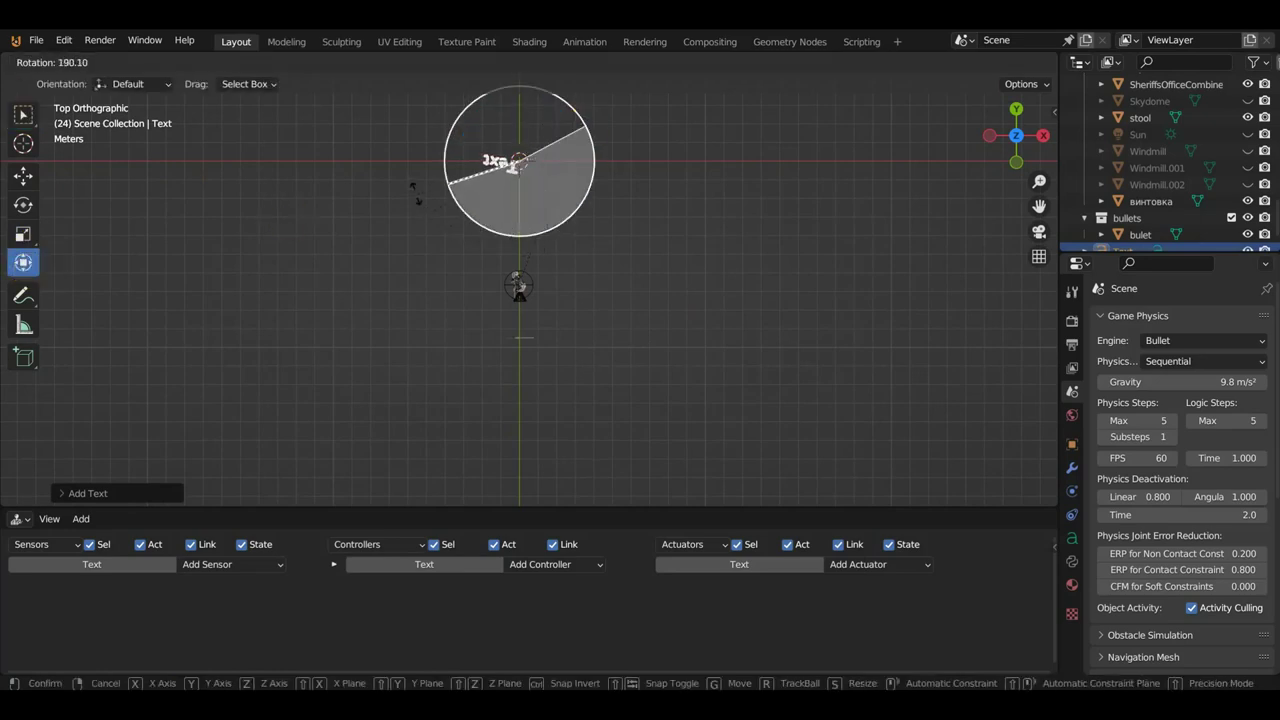
{"action": "left_click_drag", "start_coordinate": [424, 206], "coordinate": [429, 209]}
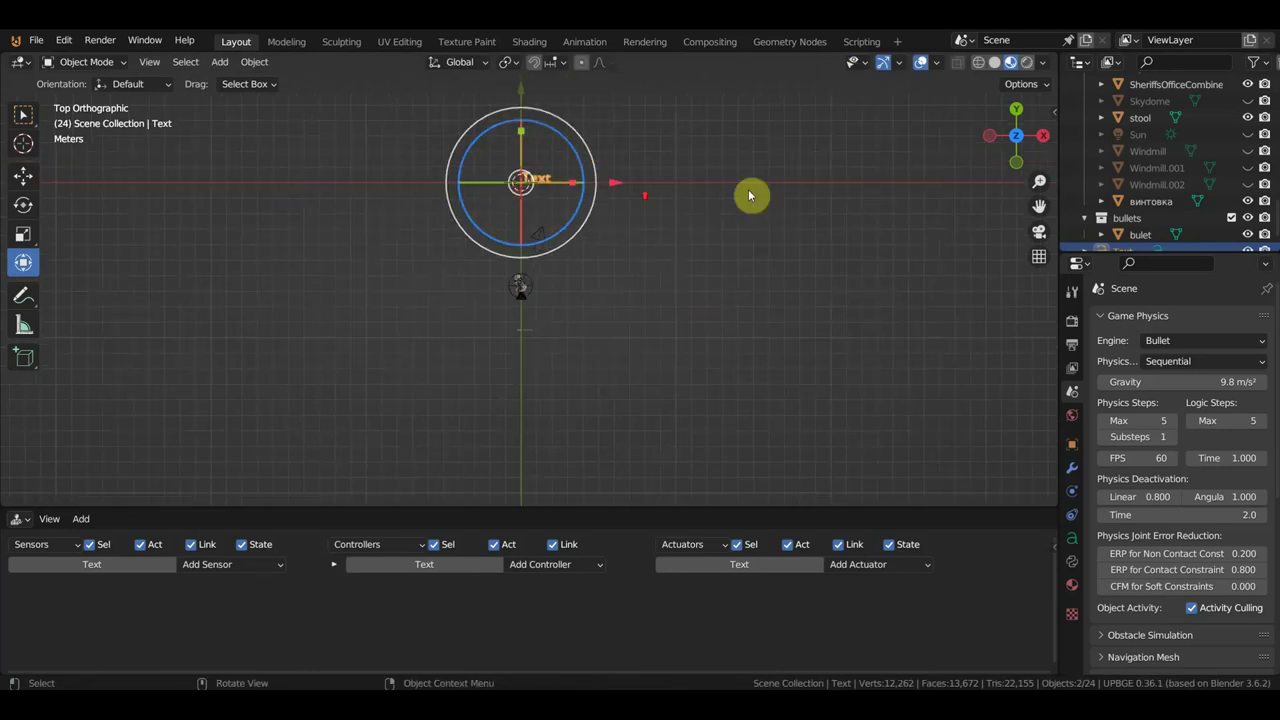
{"action": "scroll", "coordinate": [745, 195], "scroll_direction": "up", "scroll_amount": 3}
{"action": "middle_click_drag", "start_coordinate": [665, 204], "coordinate": [631, 471], "text": "shift"}
Edit the text so it reads '10'
{"action": "left_click", "coordinate": [87, 62]}
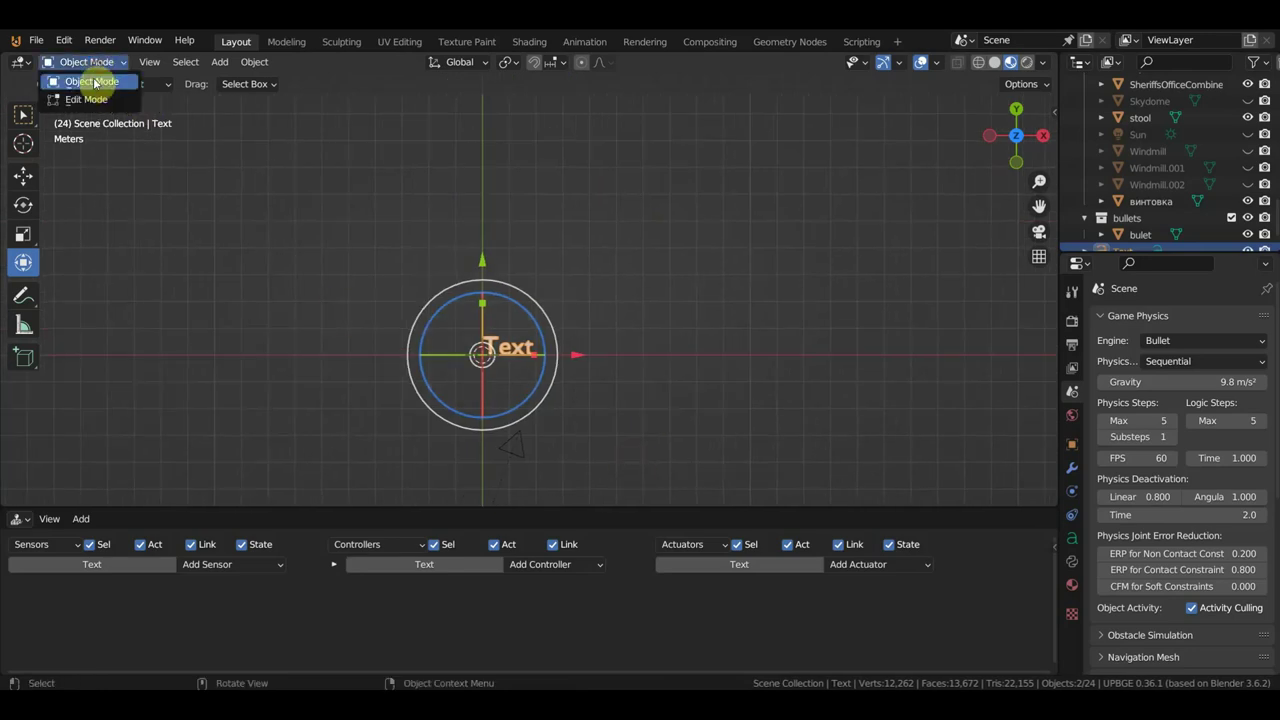
{"action": "key", "text": "Return"}
{"action": "key", "text": "KP_7"}
{"action": "middle_click_drag", "start_coordinate": [583, 360], "coordinate": [654, 179], "text": "shift"}
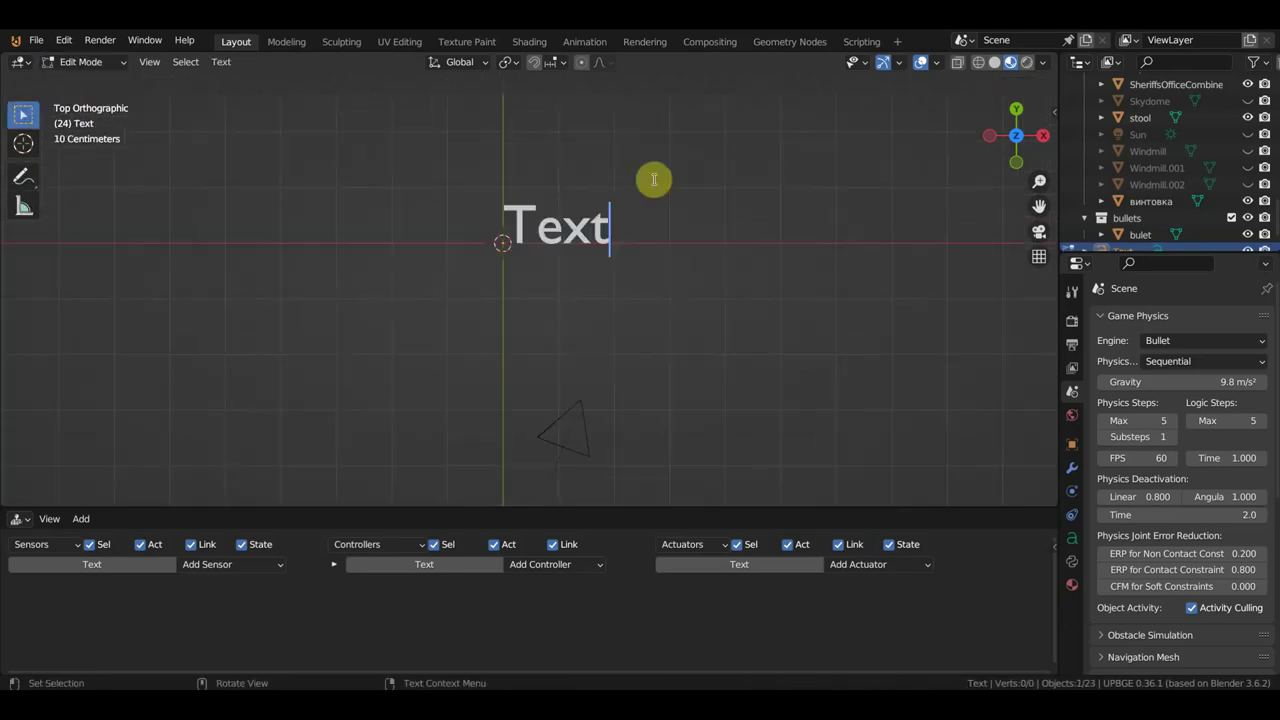
{"action": "key", "text": "BackSpace"}
{"action": "key", "text": "BackSpace"}
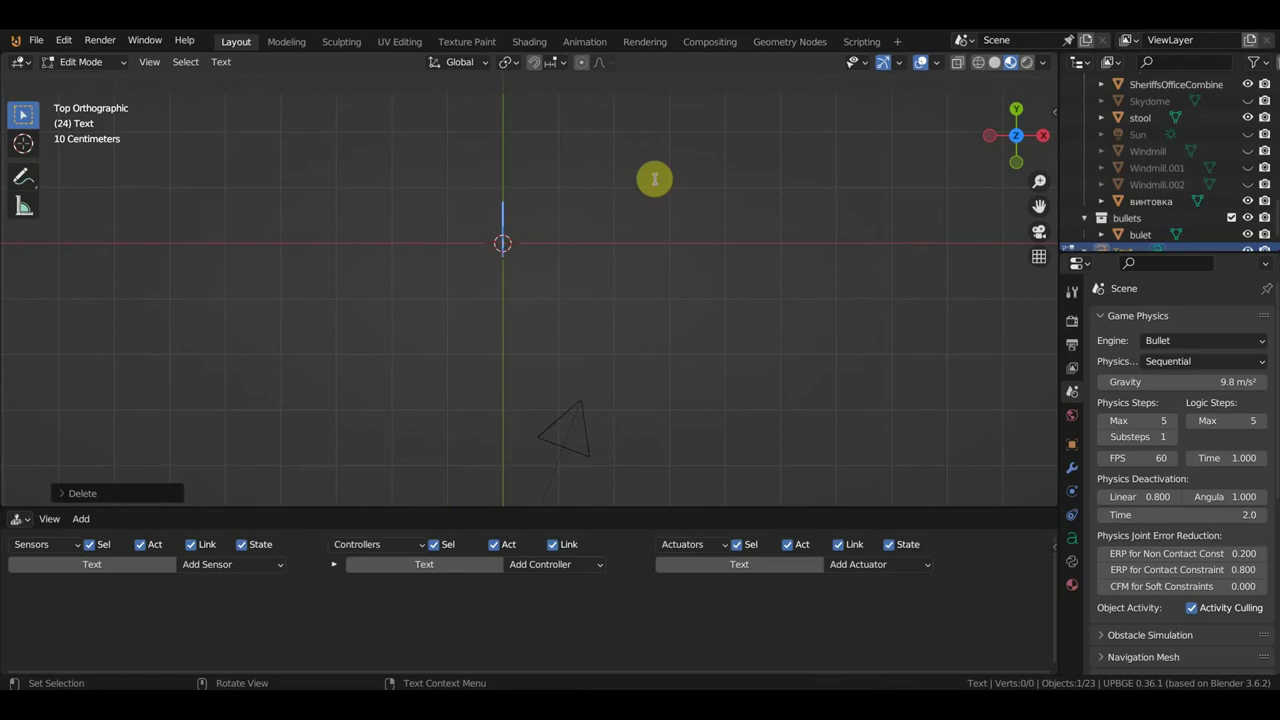
{"action": "type", "text": "I"}
{"action": "key", "text": "BackSpace"}
{"action": "key", "text": "BackSpace"}
{"action": "type", "text": "0"}
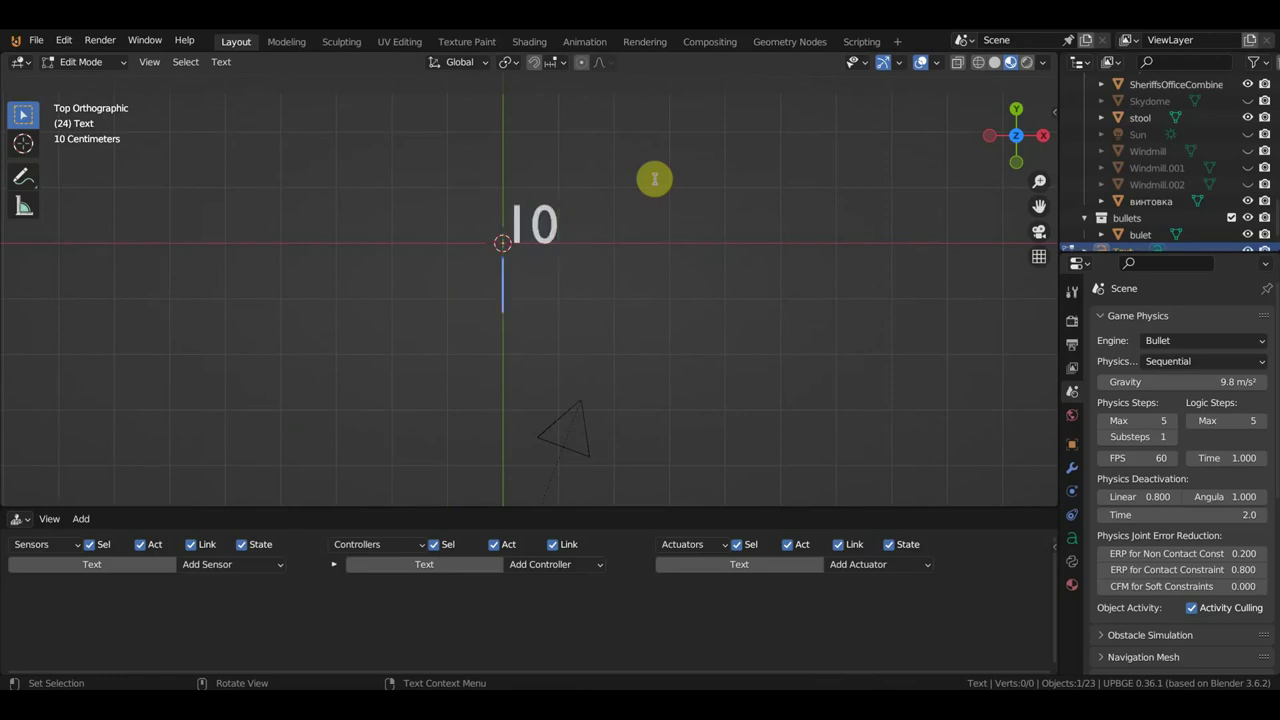
{"action": "left_click_drag", "start_coordinate": [571, 223], "coordinate": [494, 200]}
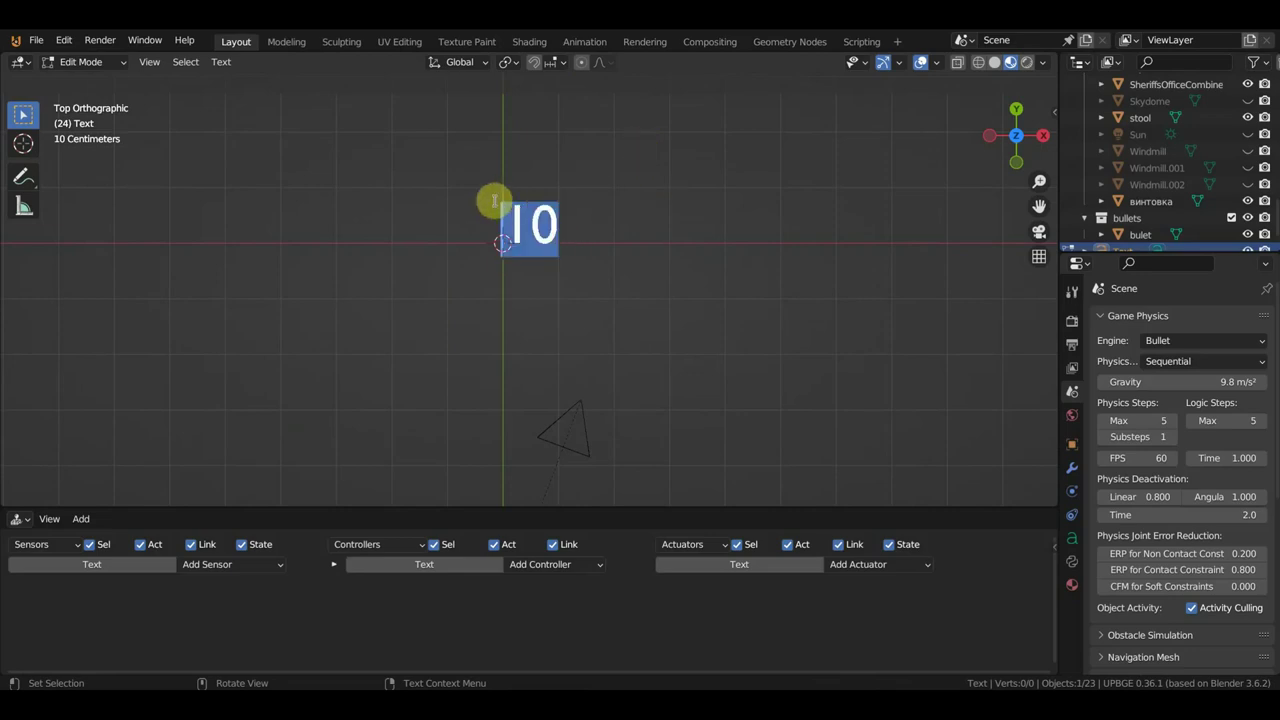
Give the text a new material, Material.018, with a red base colour
{"action": "left_click", "coordinate": [1072, 585]}
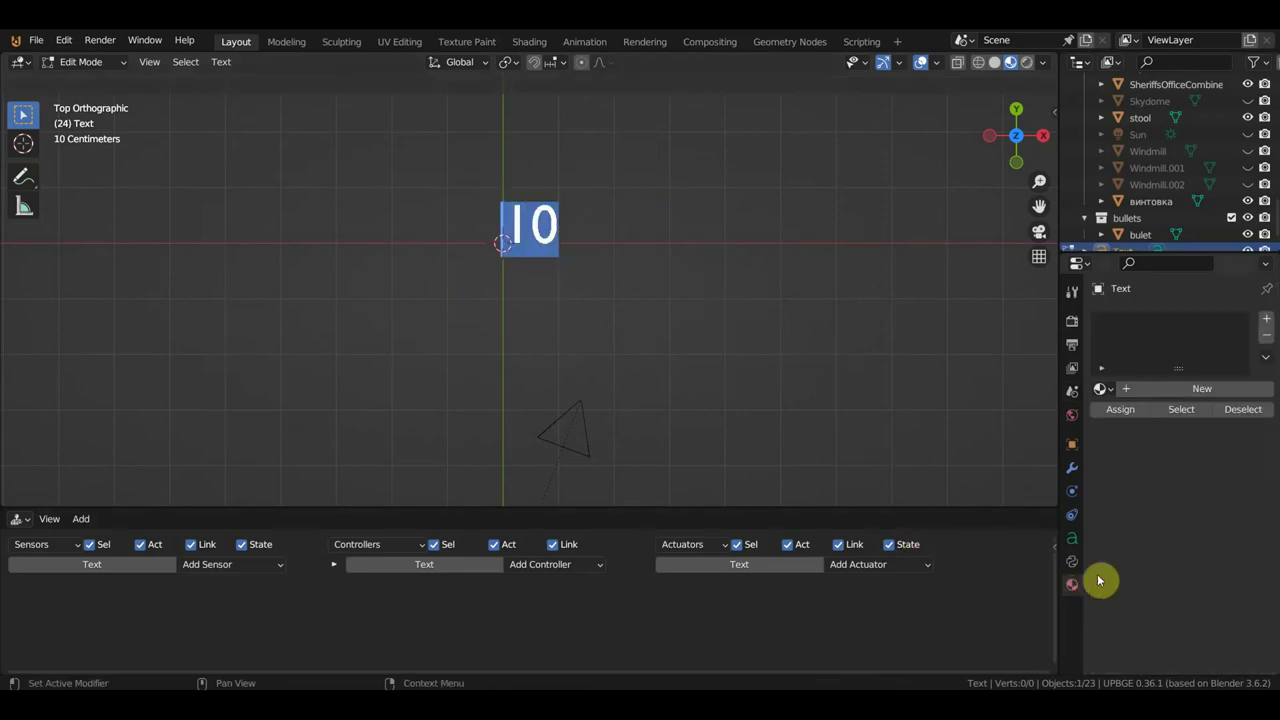
{"action": "left_click", "coordinate": [1189, 397]}
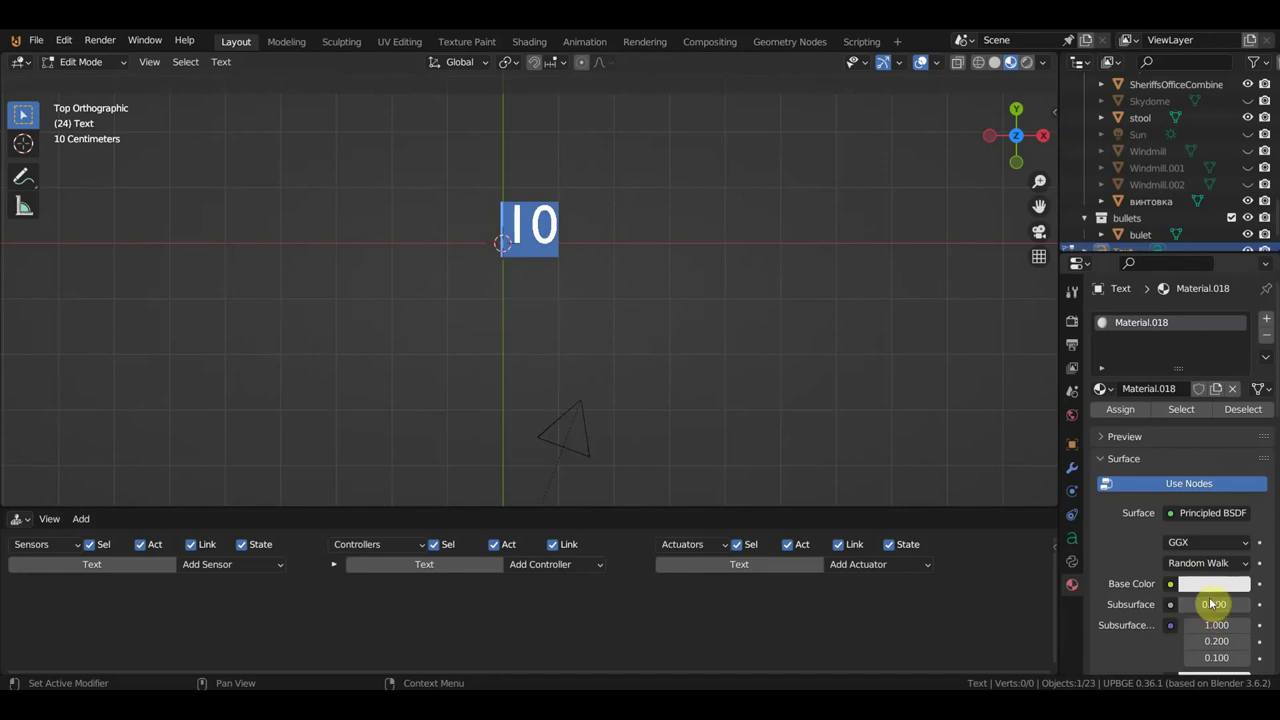
{"action": "left_click", "coordinate": [1213, 586]}
{"action": "left_click", "coordinate": [1177, 466]}
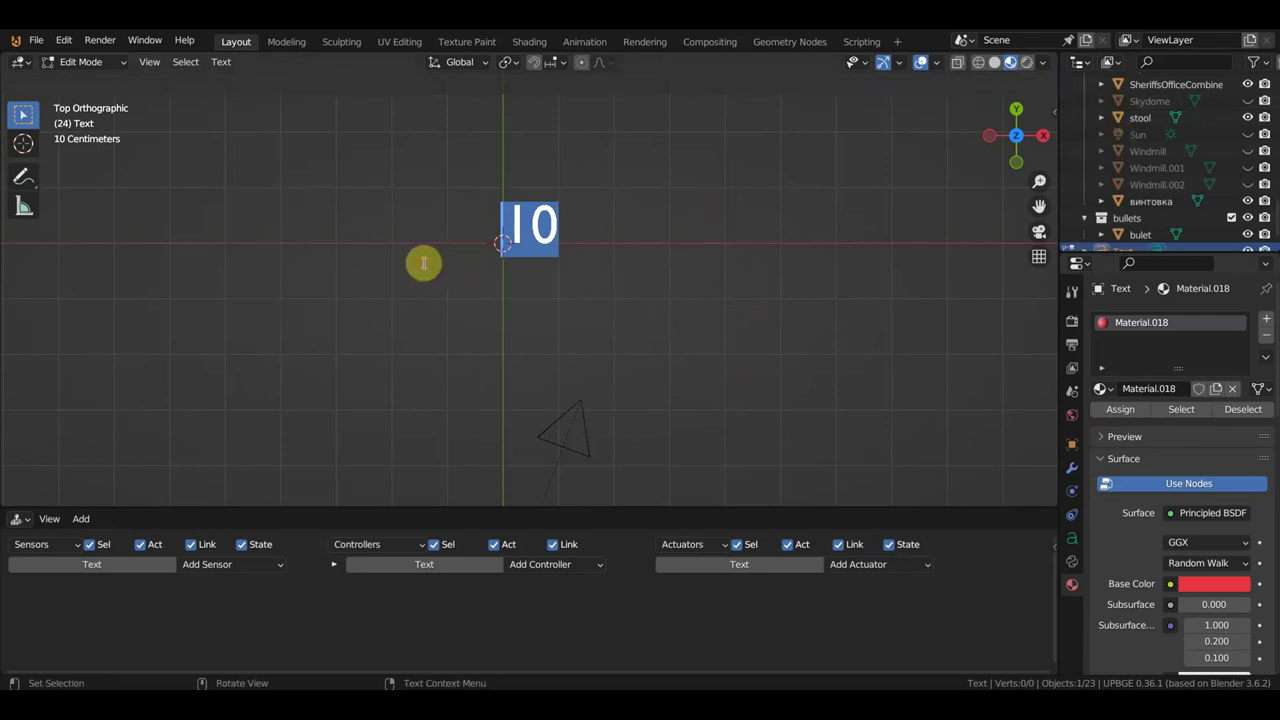
{"action": "left_click", "coordinate": [72, 64]}
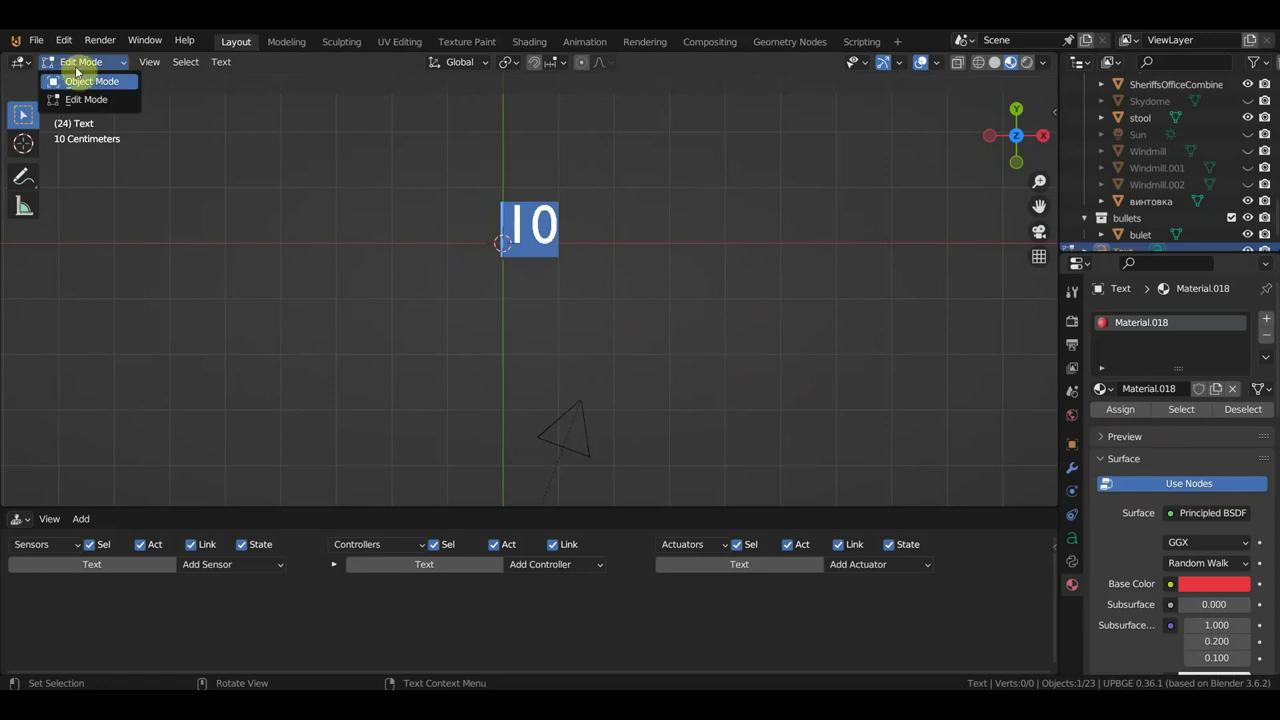
Back in Object Mode, turn the text half a turn and move it near the character
{"action": "left_click", "coordinate": [78, 79]}
{"action": "scroll", "coordinate": [680, 295], "scroll_direction": "down", "scroll_amount": 2}
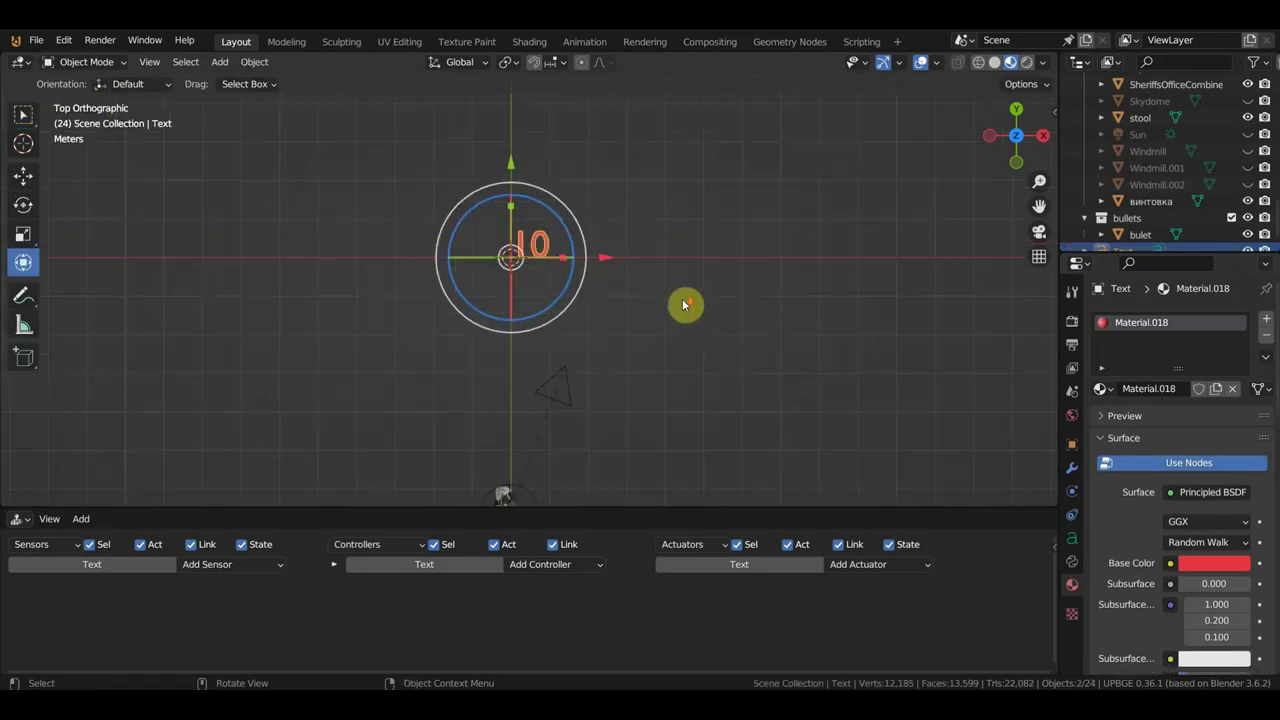
{"action": "scroll", "coordinate": [675, 310], "scroll_direction": "down", "scroll_amount": 2}
{"action": "mouse_move", "coordinate": [593, 254]}
{"action": "left_mouse_down"}
{"action": "mouse_move", "coordinate": [587, 243]}
{"action": "mouse_move", "coordinate": [444, 342]}
{"action": "left_mouse_up"}
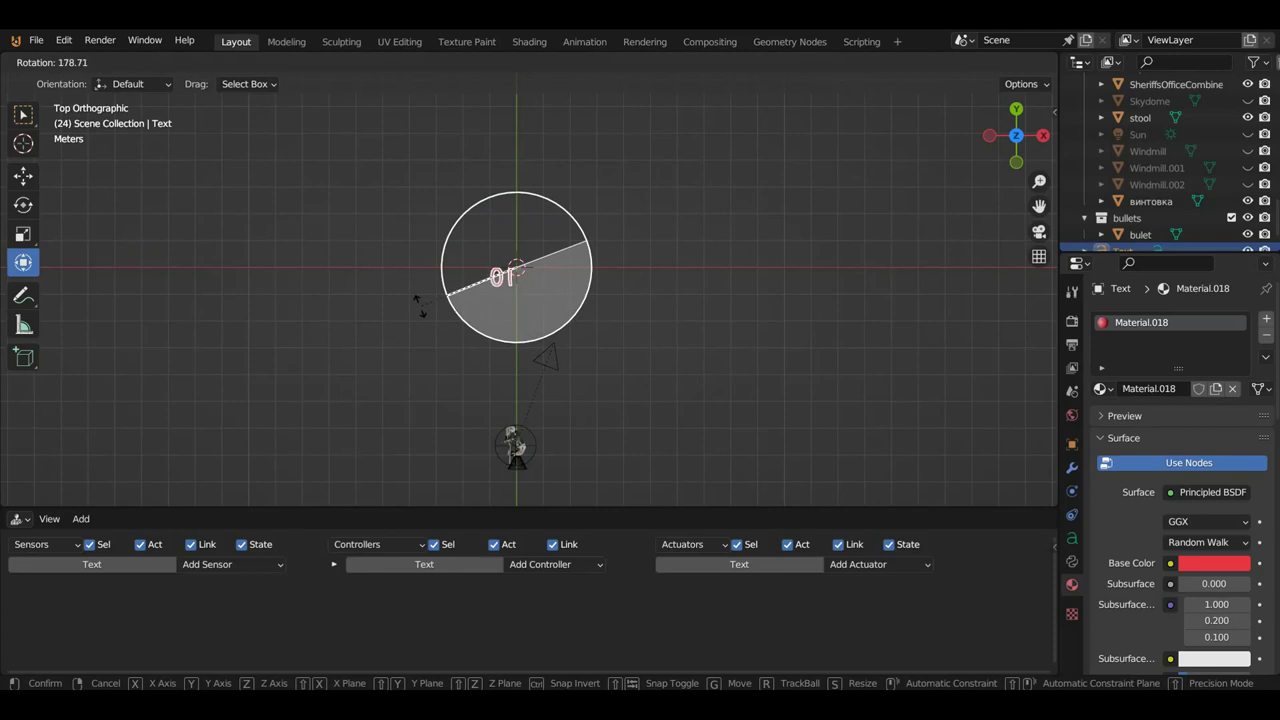
{"action": "left_click_drag", "start_coordinate": [414, 303], "coordinate": [414, 303]}
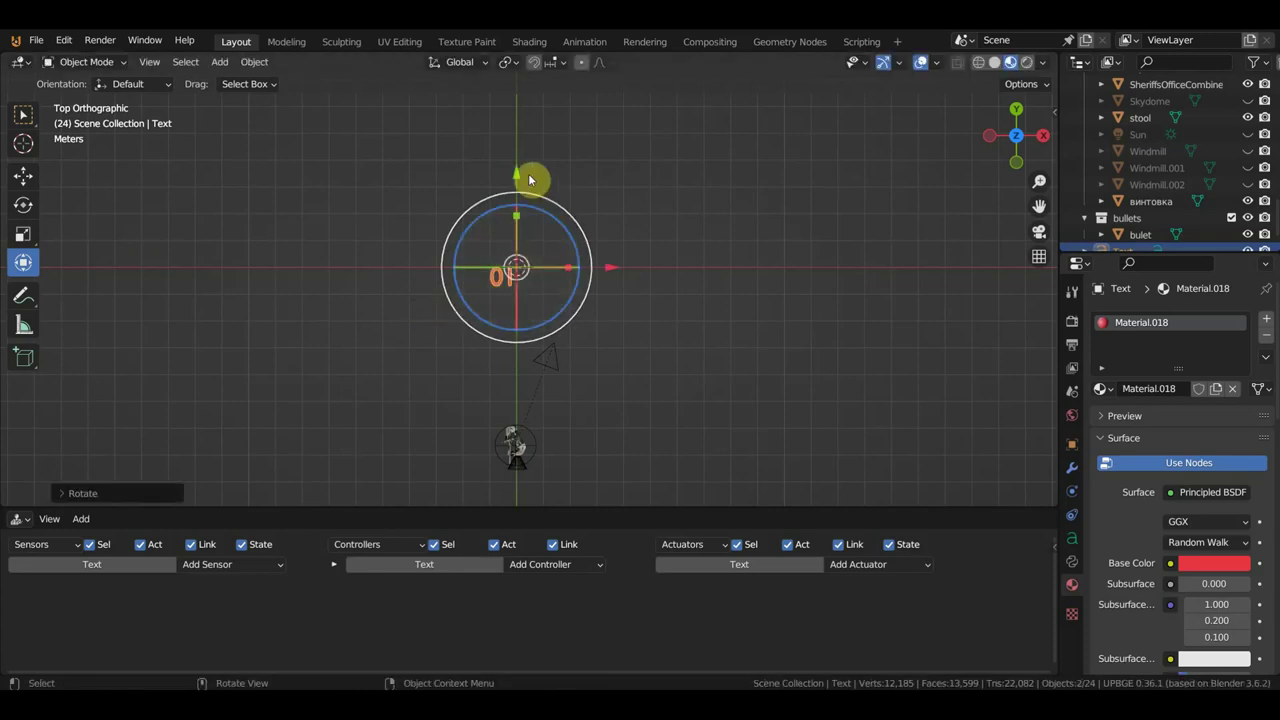
{"action": "mouse_move", "coordinate": [528, 175]}
{"action": "left_mouse_down"}
{"action": "mouse_move", "coordinate": [522, 353]}
{"action": "mouse_move", "coordinate": [567, 293]}
{"action": "left_mouse_up"}
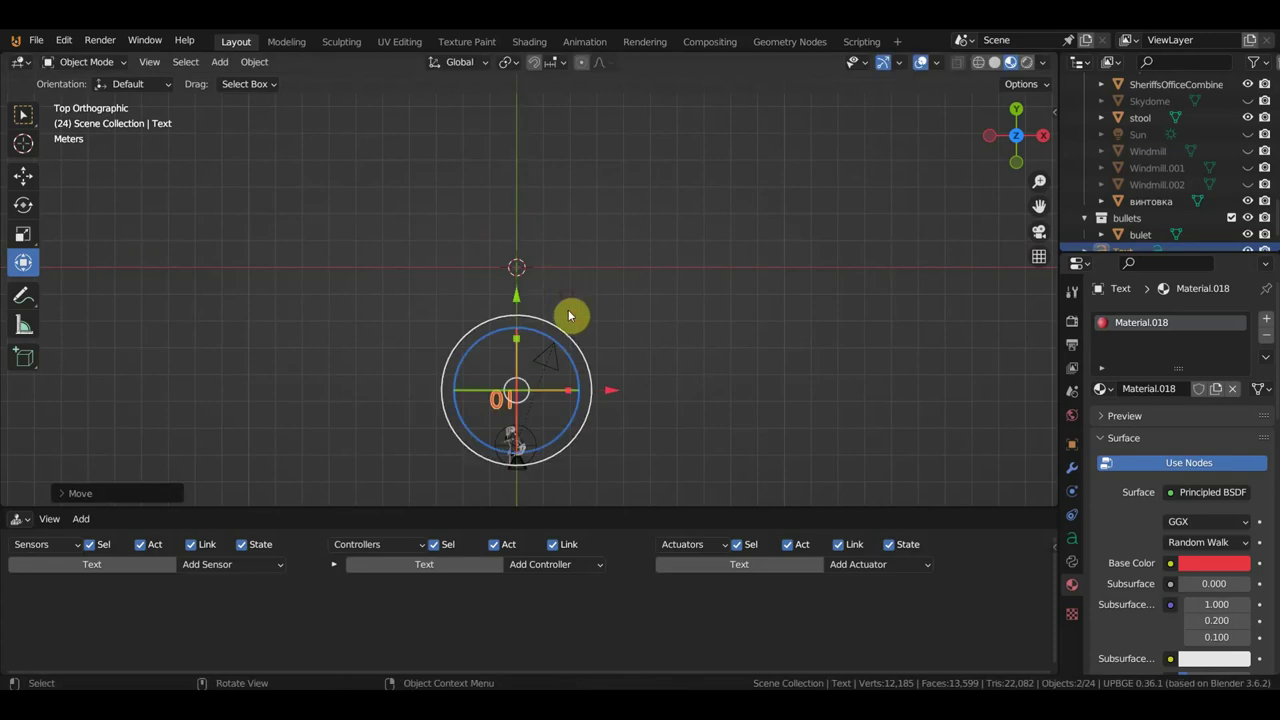
{"action": "left_click_drag", "start_coordinate": [617, 394], "coordinate": [662, 410]}
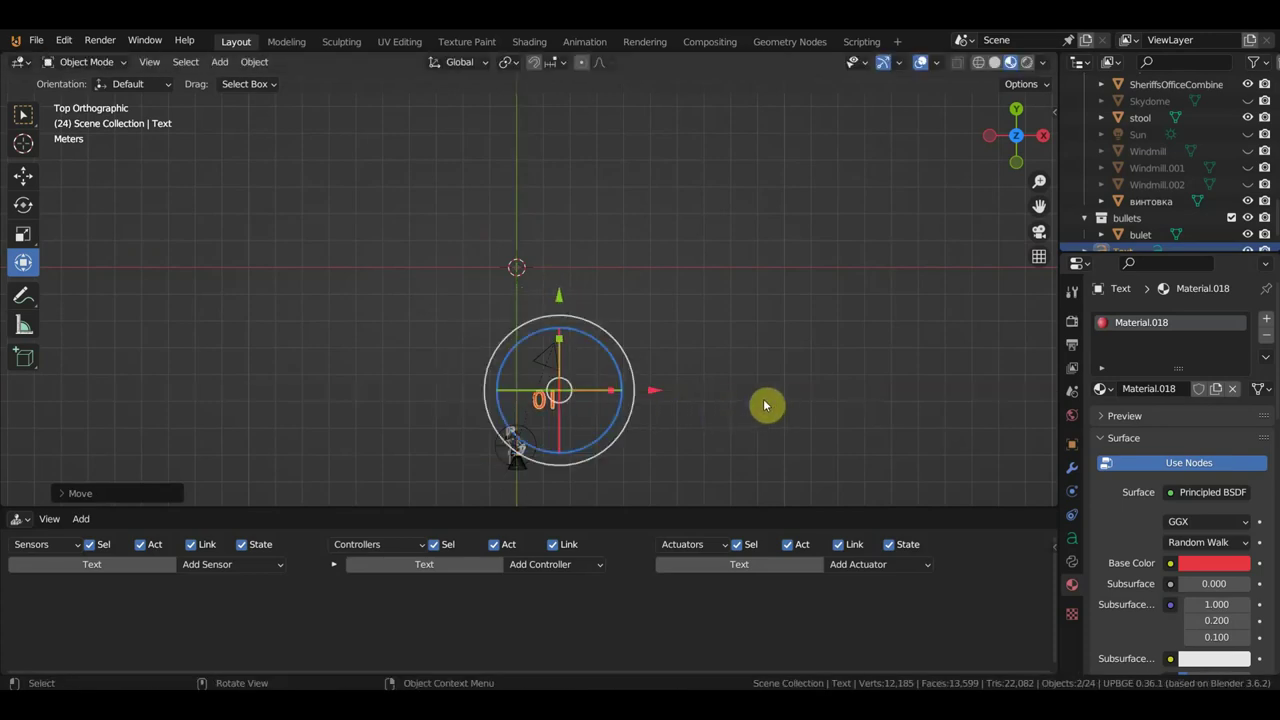
In right view, rotate the text upright and move it in front of the character
{"action": "key", "text": "KP_3"}
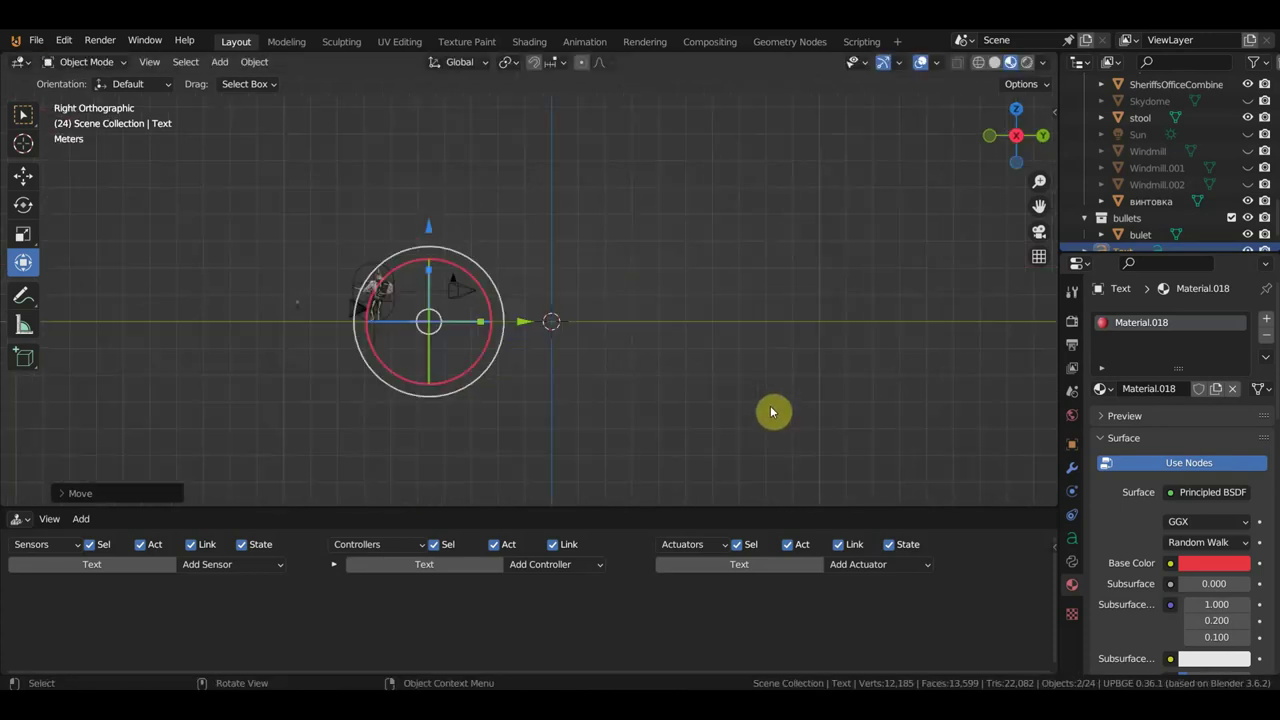
{"action": "scroll", "coordinate": [590, 343], "scroll_direction": "up", "scroll_amount": 2}
{"action": "middle_click_drag", "start_coordinate": [606, 343], "coordinate": [820, 262], "text": "shift"}
{"action": "scroll", "coordinate": [820, 262], "scroll_direction": "up", "scroll_amount": 2}
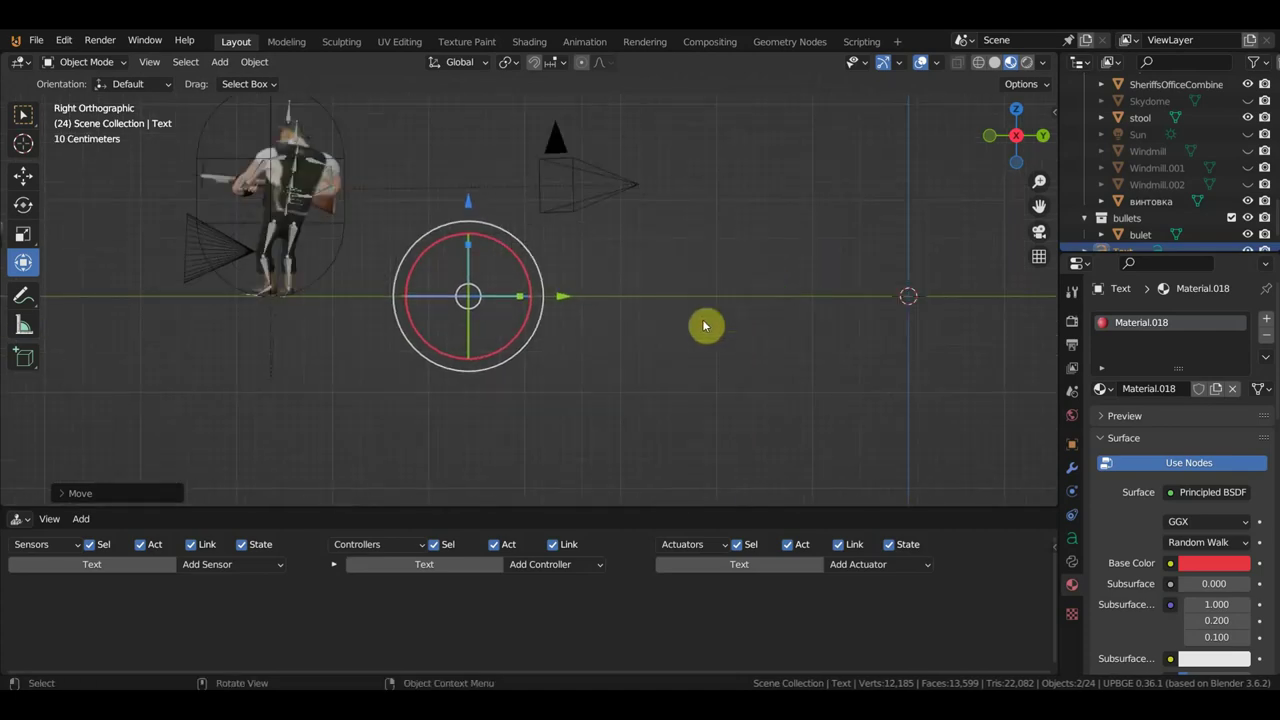
{"action": "key", "text": "r"}
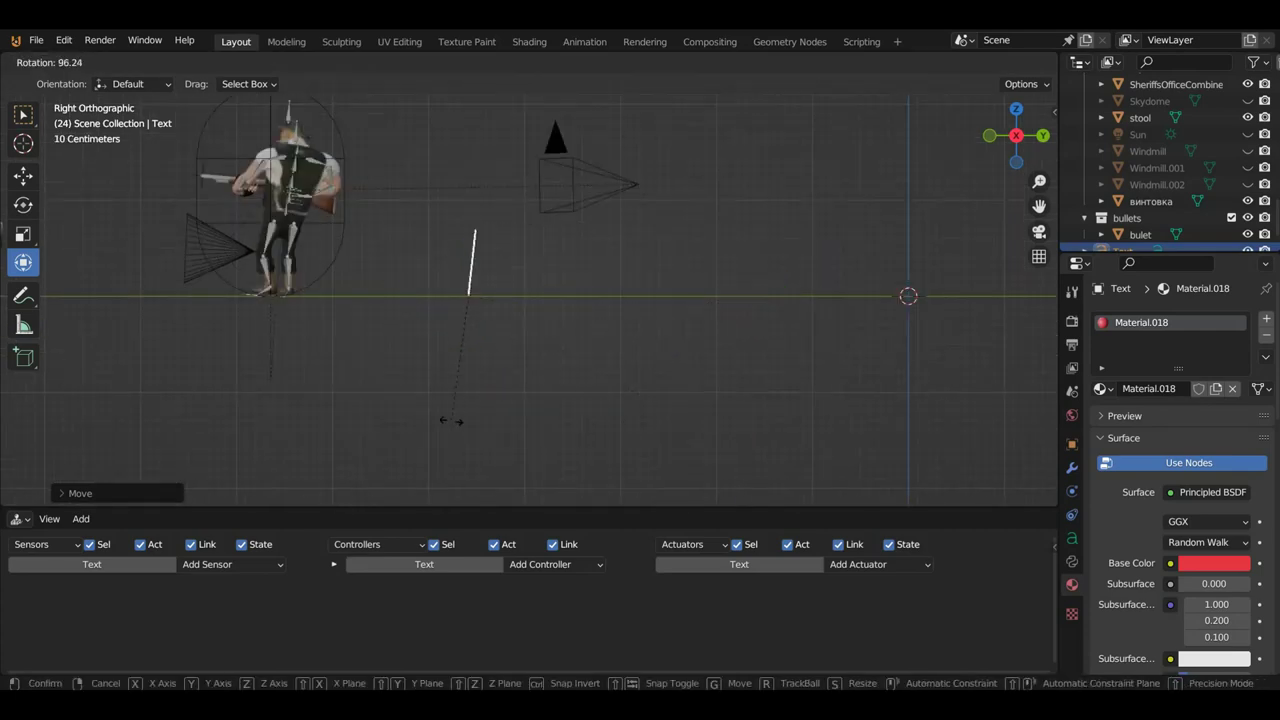
{"action": "left_click", "coordinate": [466, 420]}
{"action": "key", "text": "g"}
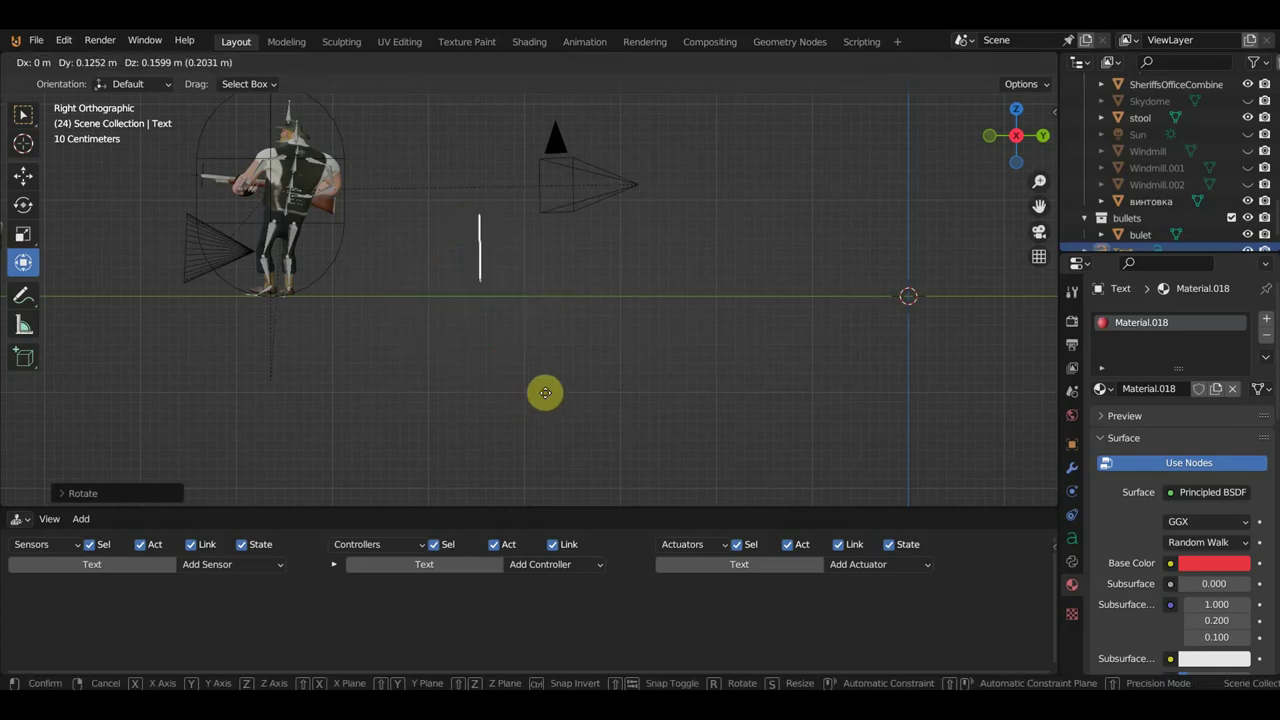
{"action": "left_click", "coordinate": [571, 326]}
Turn the text slightly from top view and check it through the scene camera
{"action": "key", "text": "KP_7"}
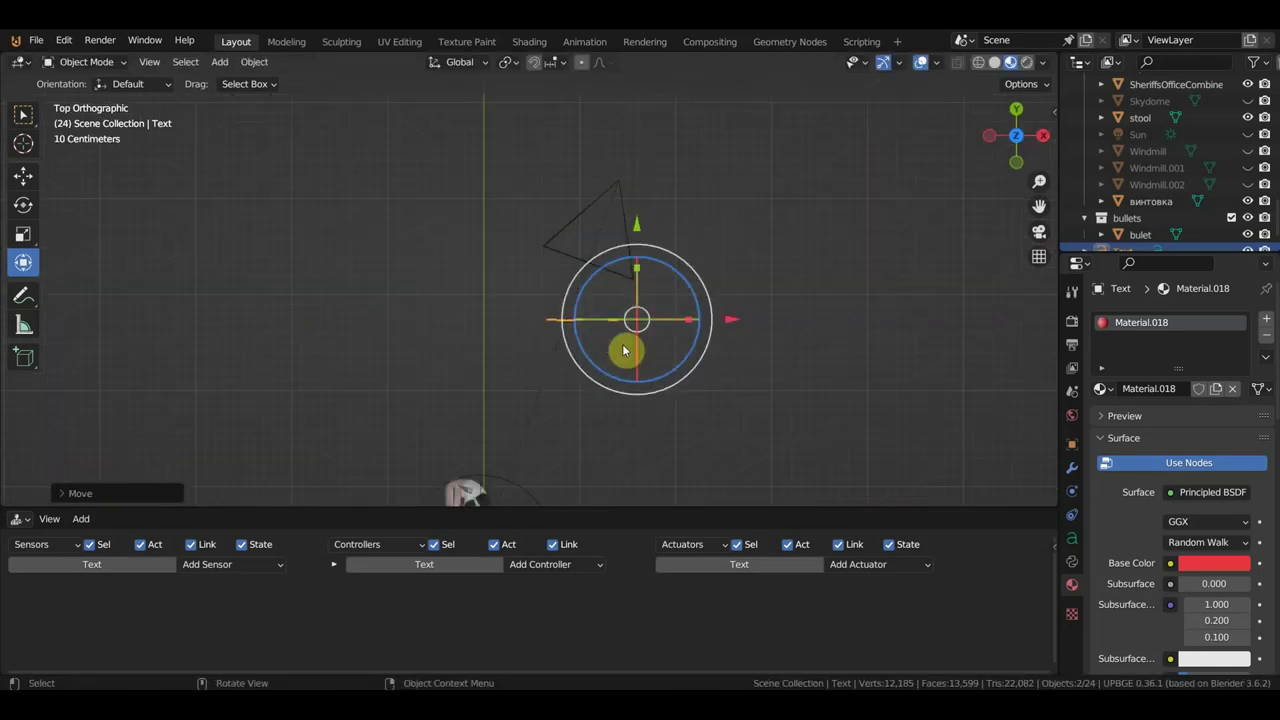
{"action": "key", "text": "r"}
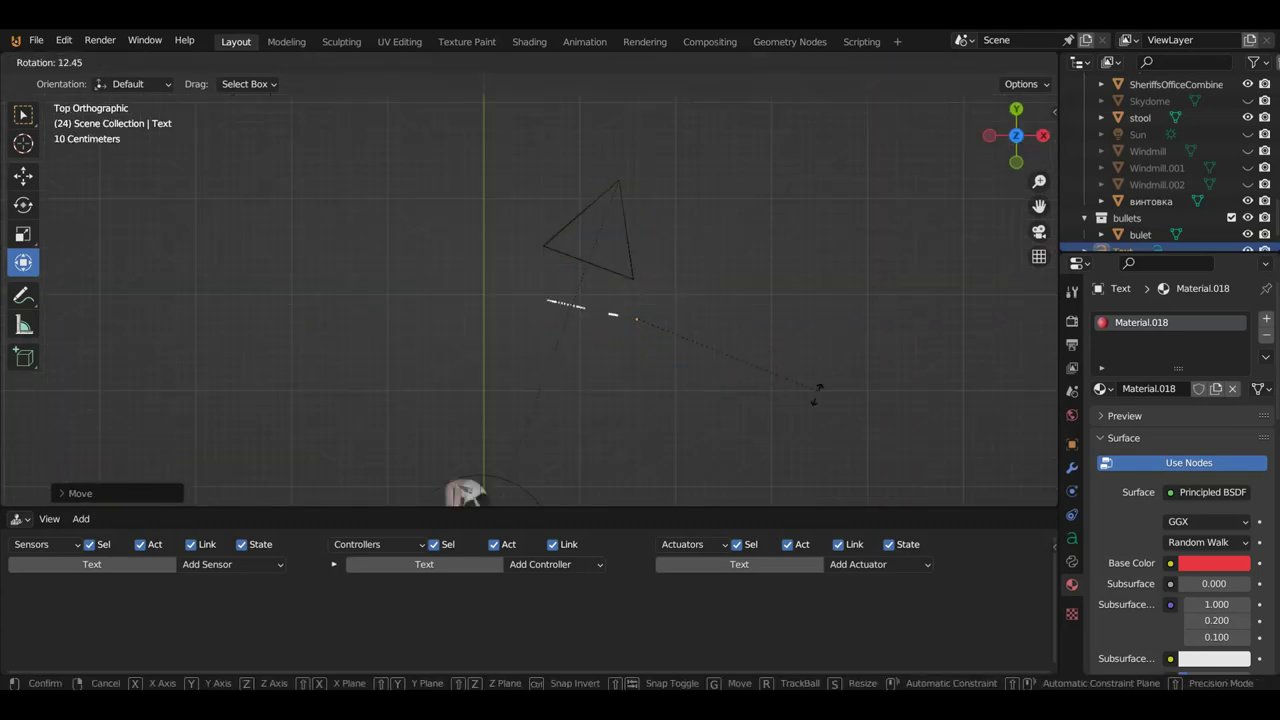
{"action": "left_click", "coordinate": [811, 407]}
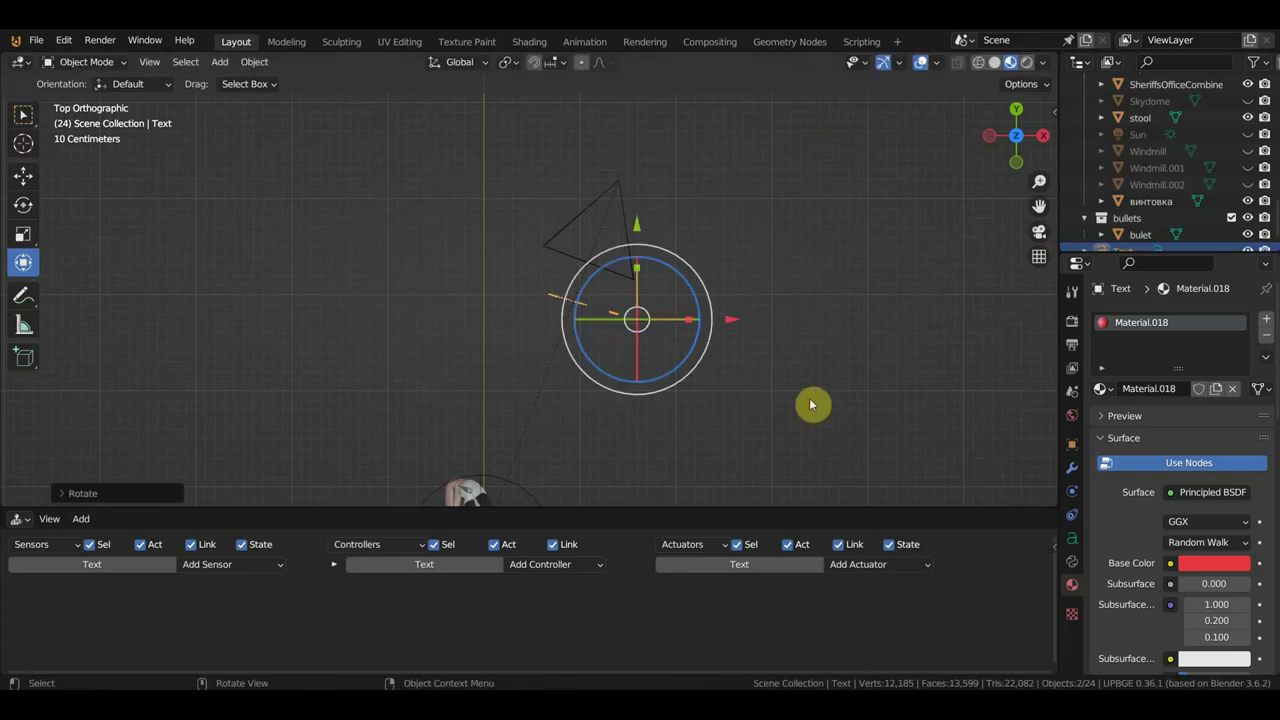
{"action": "key", "text": "KP_0"}
{"action": "scroll", "coordinate": [545, 285], "scroll_direction": "down", "scroll_amount": 3}
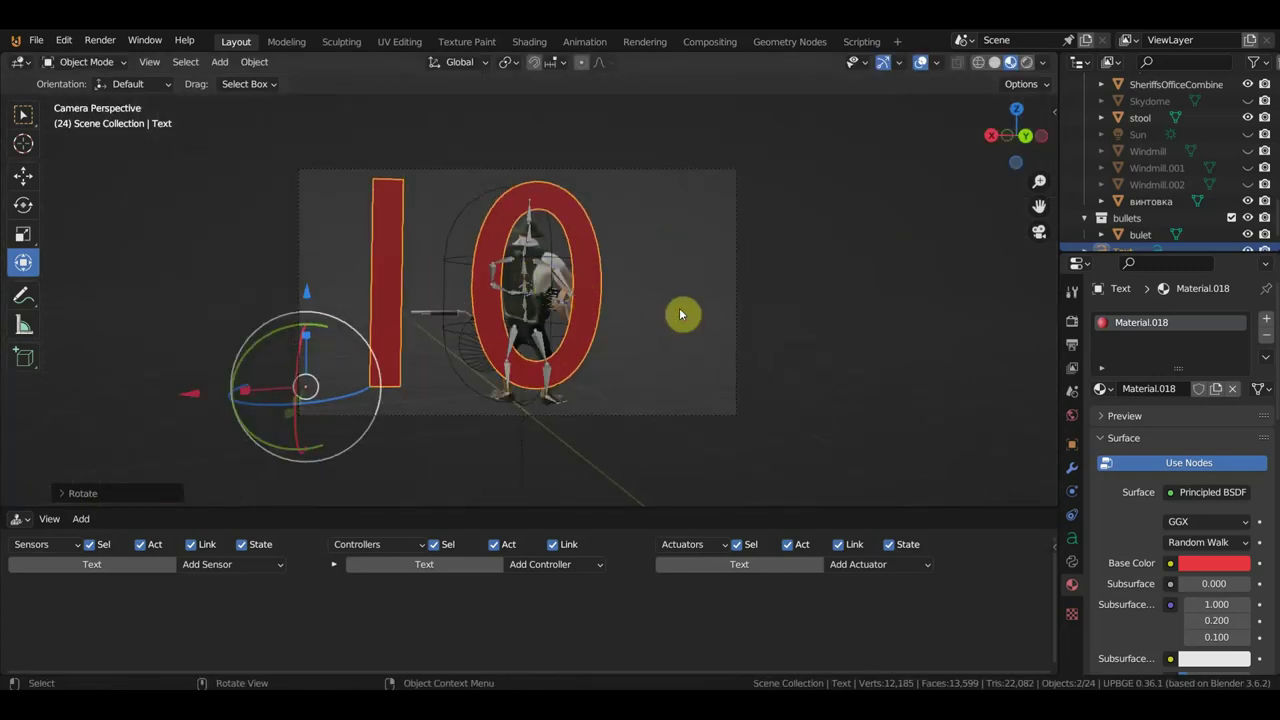
Shrink the red 10 counter text and move it to the camera frame's upper-left
{"action": "key", "text": "s"}
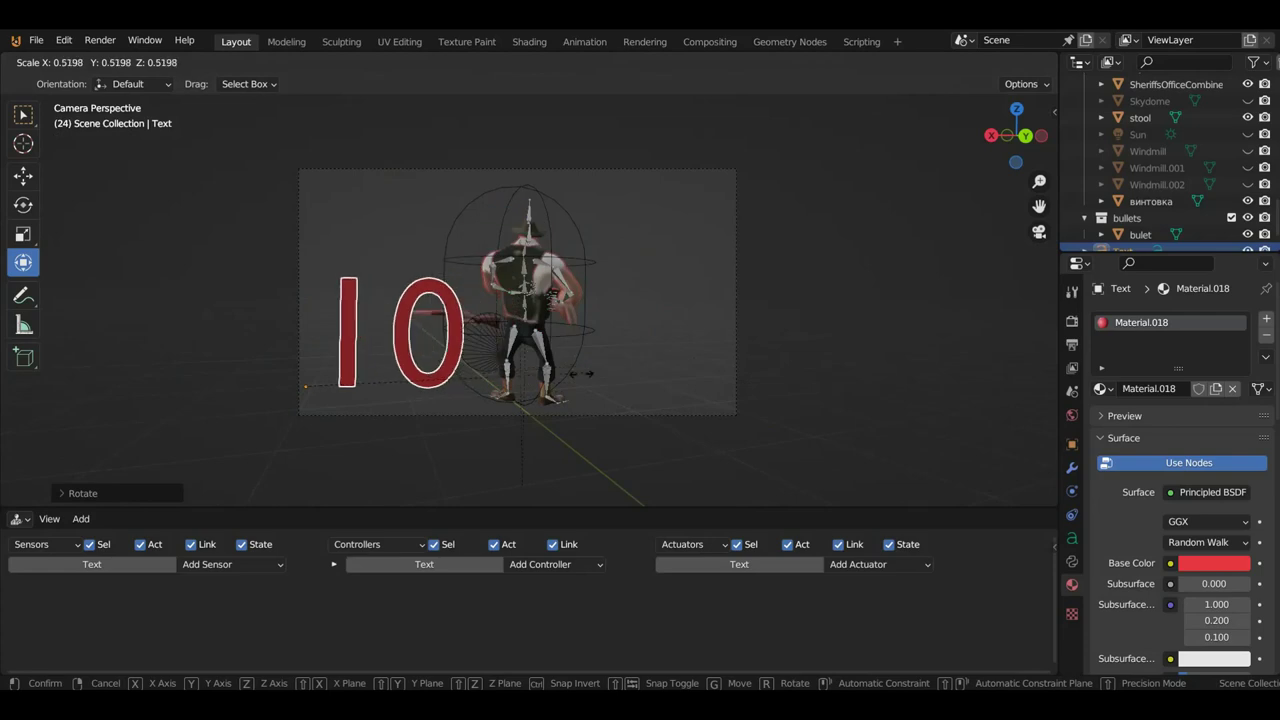
{"action": "left_click", "coordinate": [440, 377]}
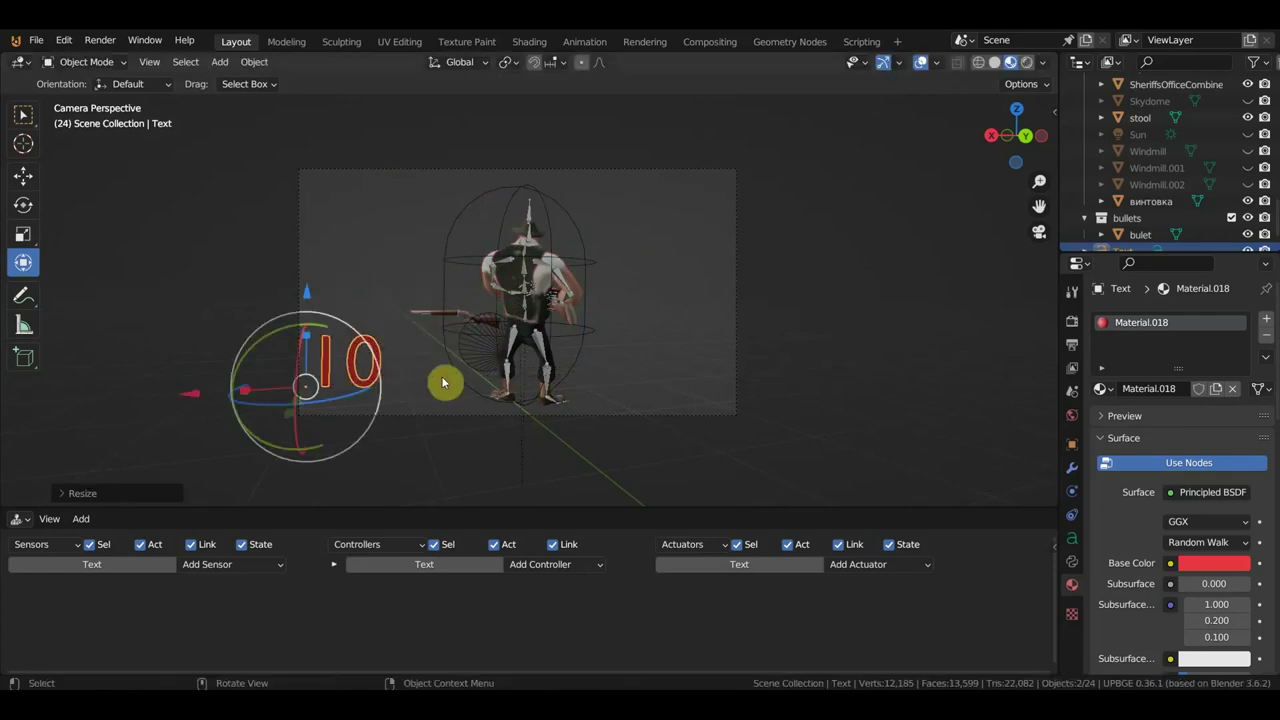
{"action": "key", "text": "g"}
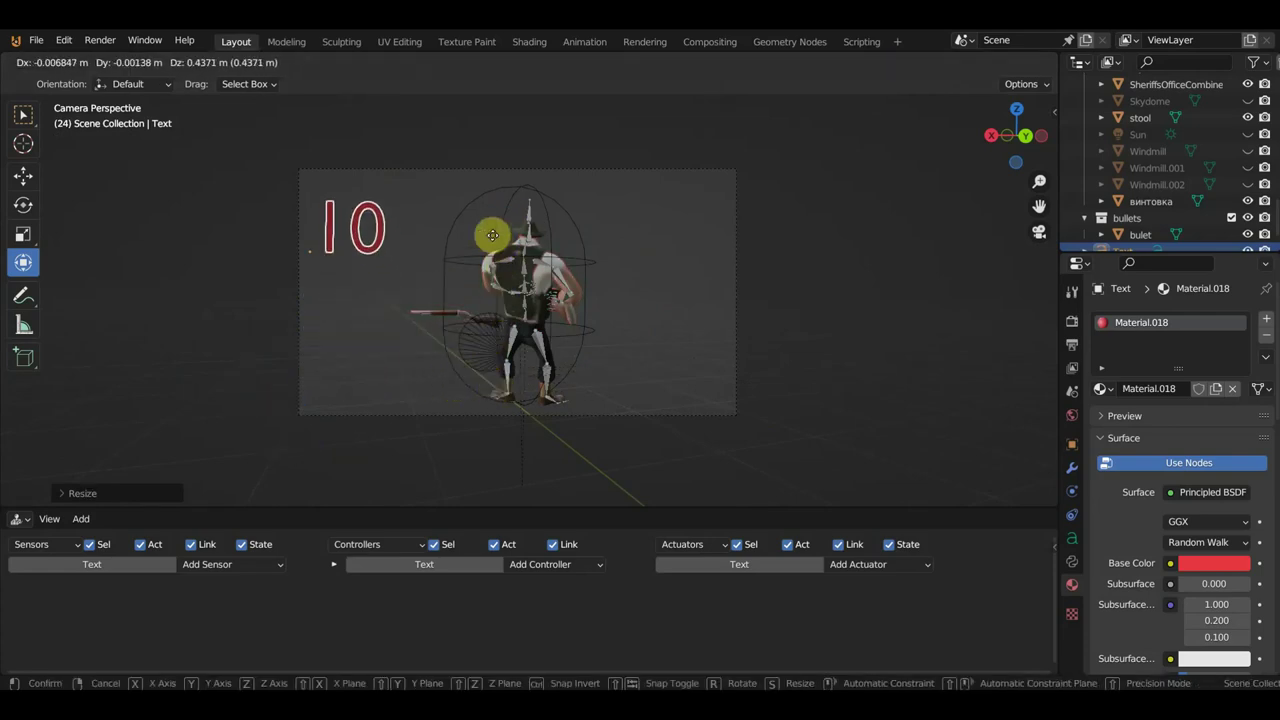
{"action": "left_click", "coordinate": [486, 220]}
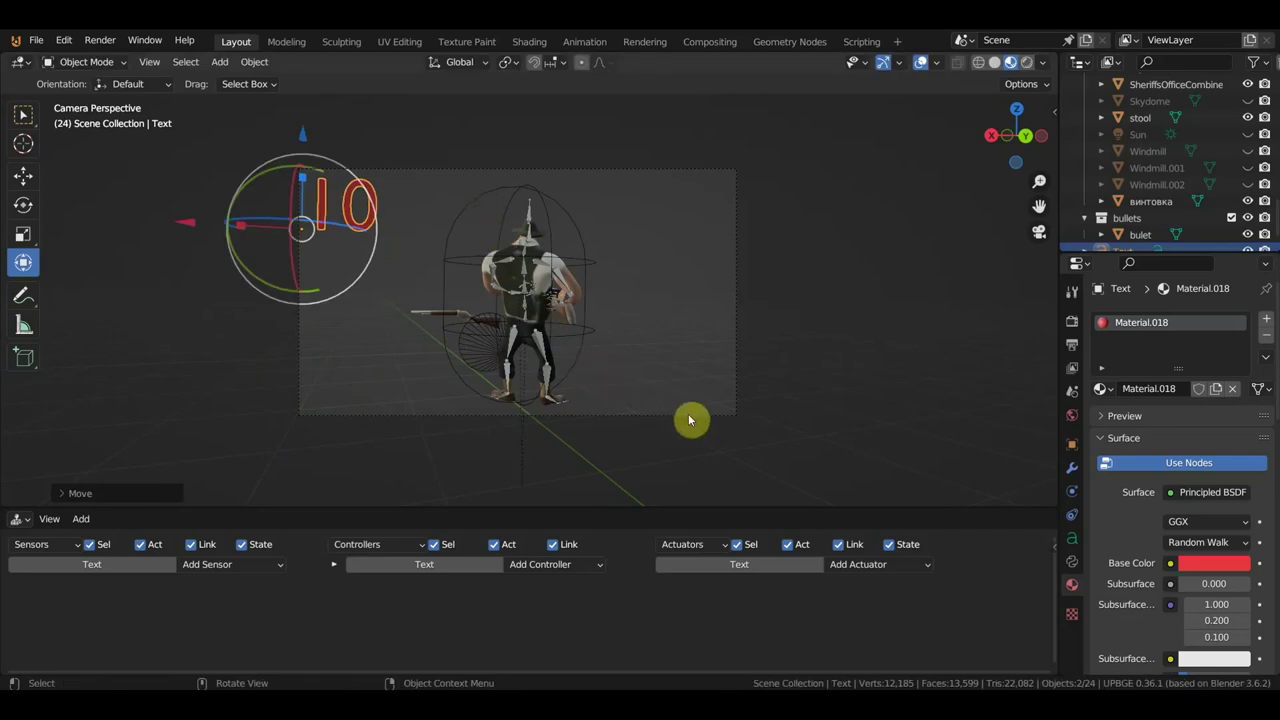
{"action": "key", "text": "s"}
{"action": "left_click", "coordinate": [506, 368]}
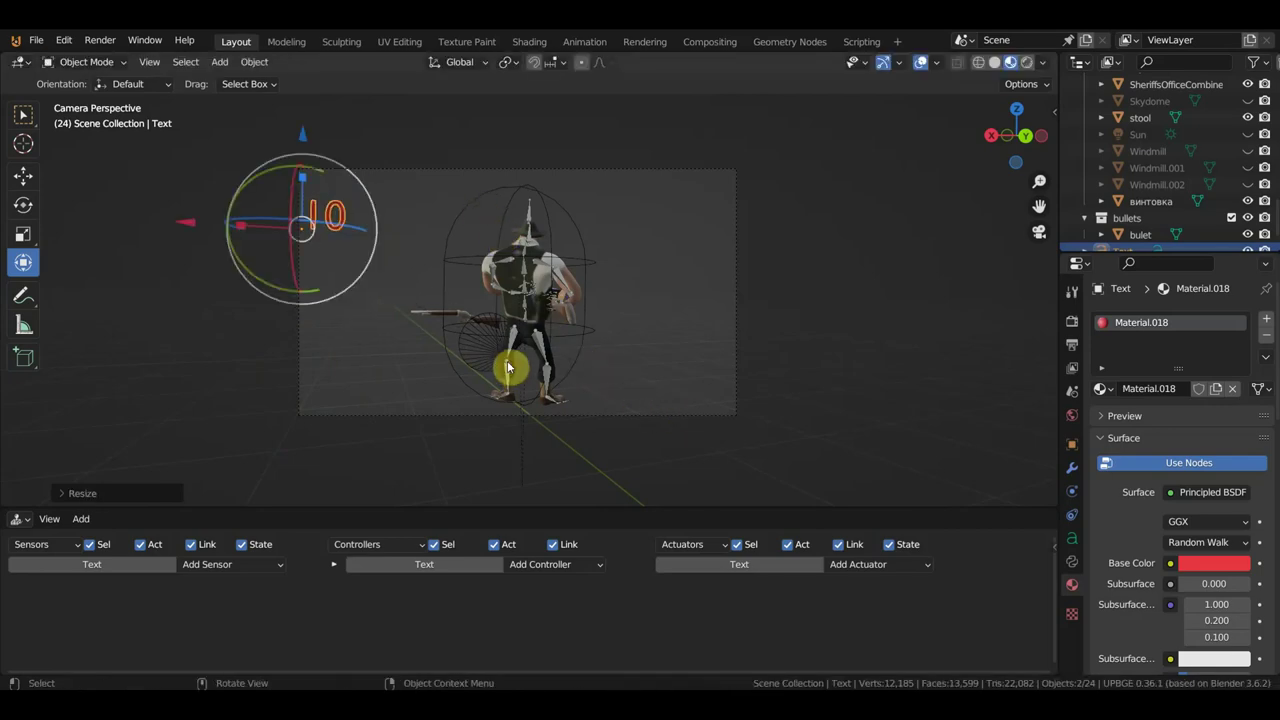
{"action": "key", "text": "g"}
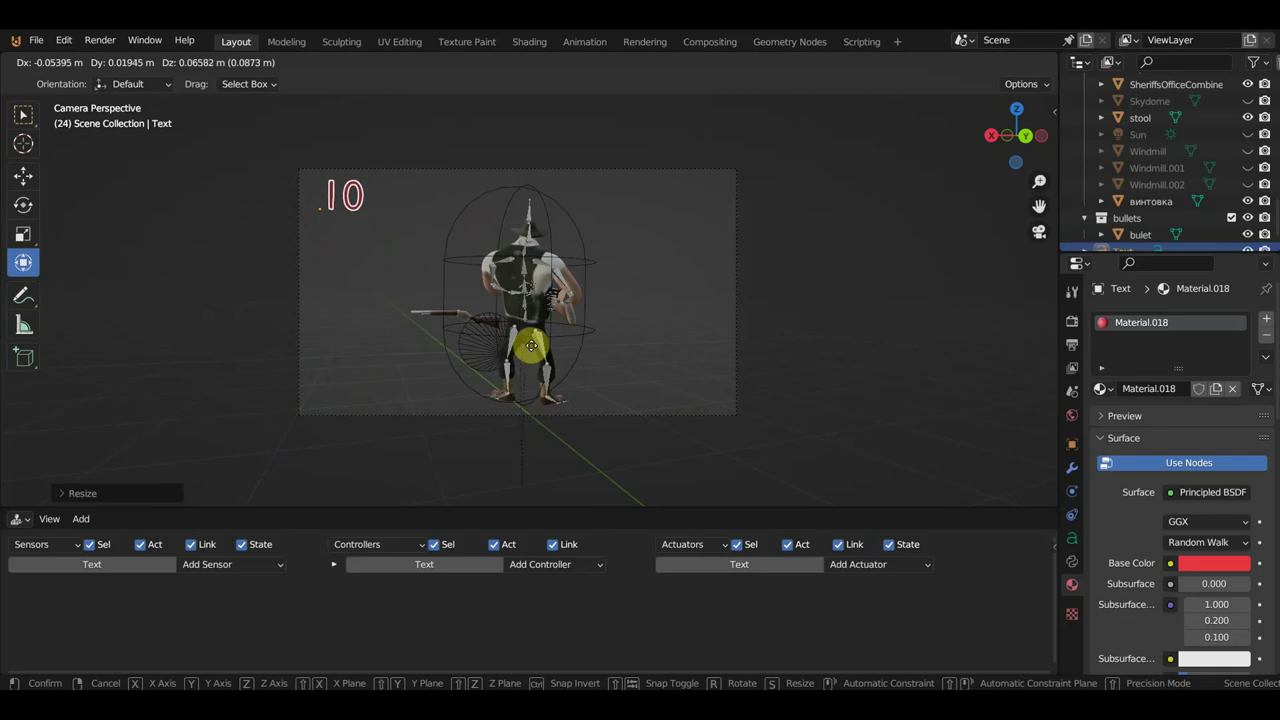
{"action": "left_click", "coordinate": [527, 344]}
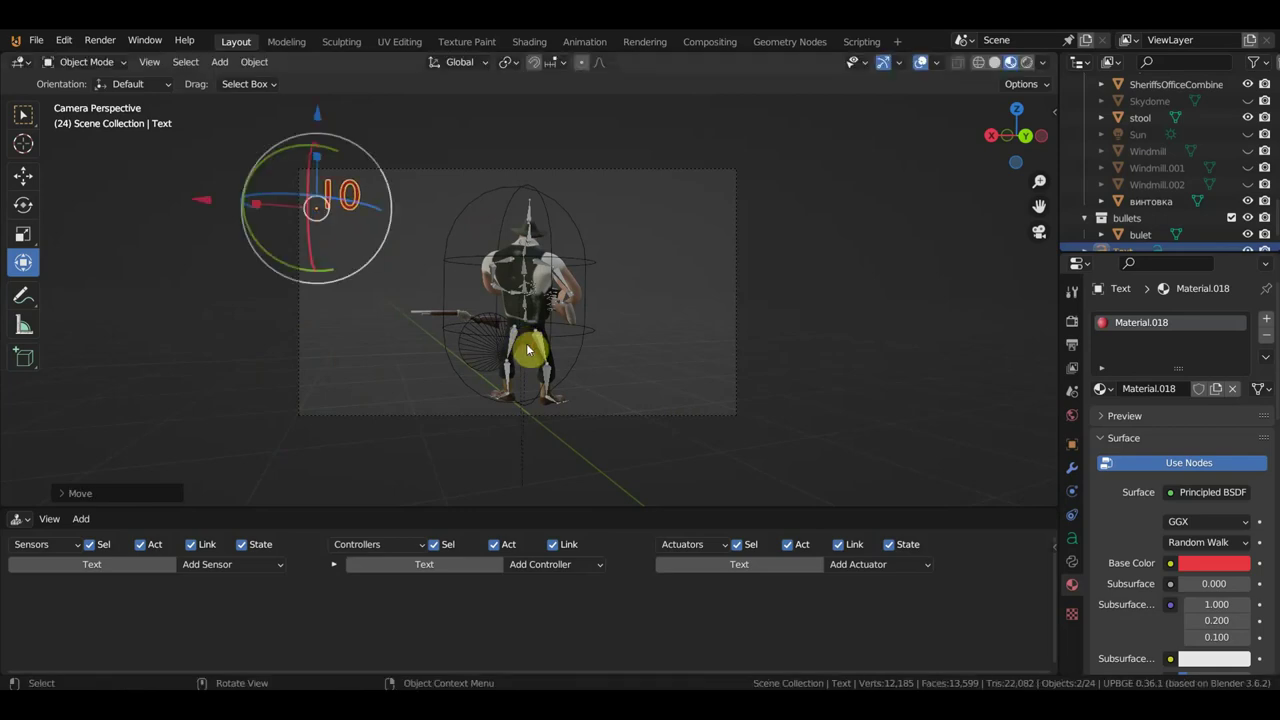
Nudge the counter slightly right along X and rotate it slightly toward the camera
{"action": "scroll", "coordinate": [446, 280], "scroll_direction": "up", "scroll_amount": 1}
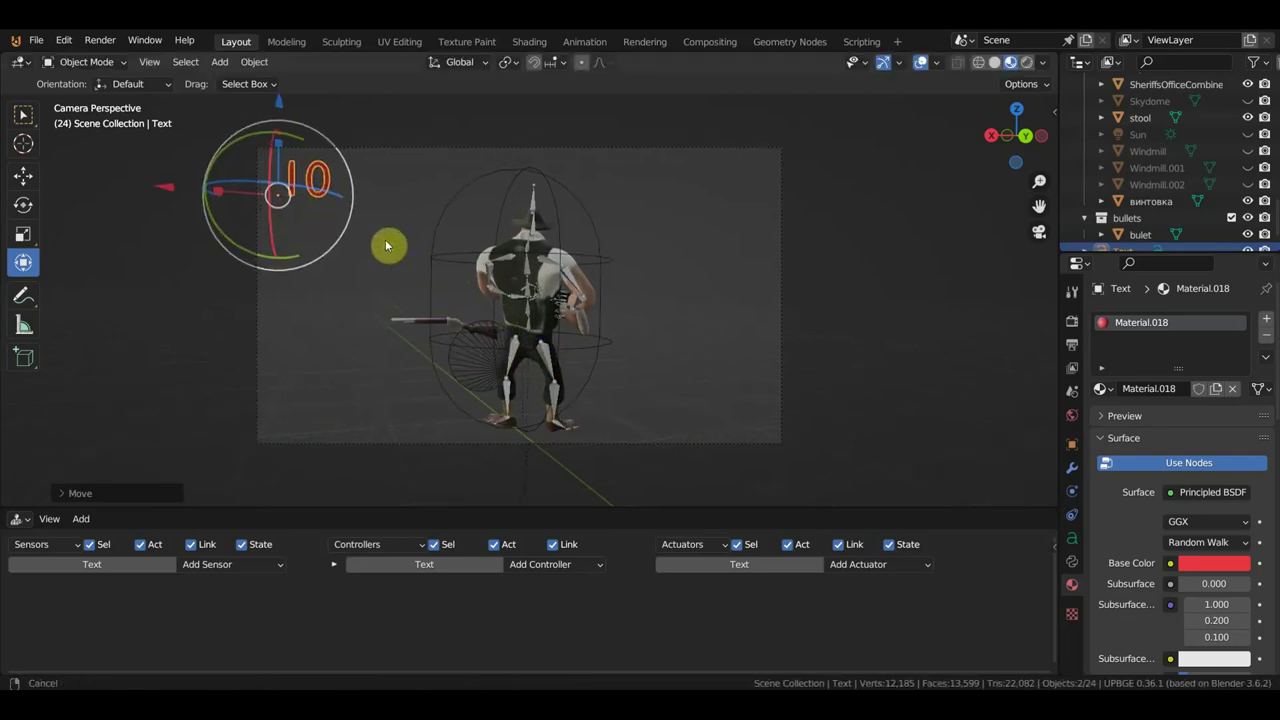
{"action": "scroll", "coordinate": [450, 290], "scroll_direction": "up", "scroll_amount": 3}
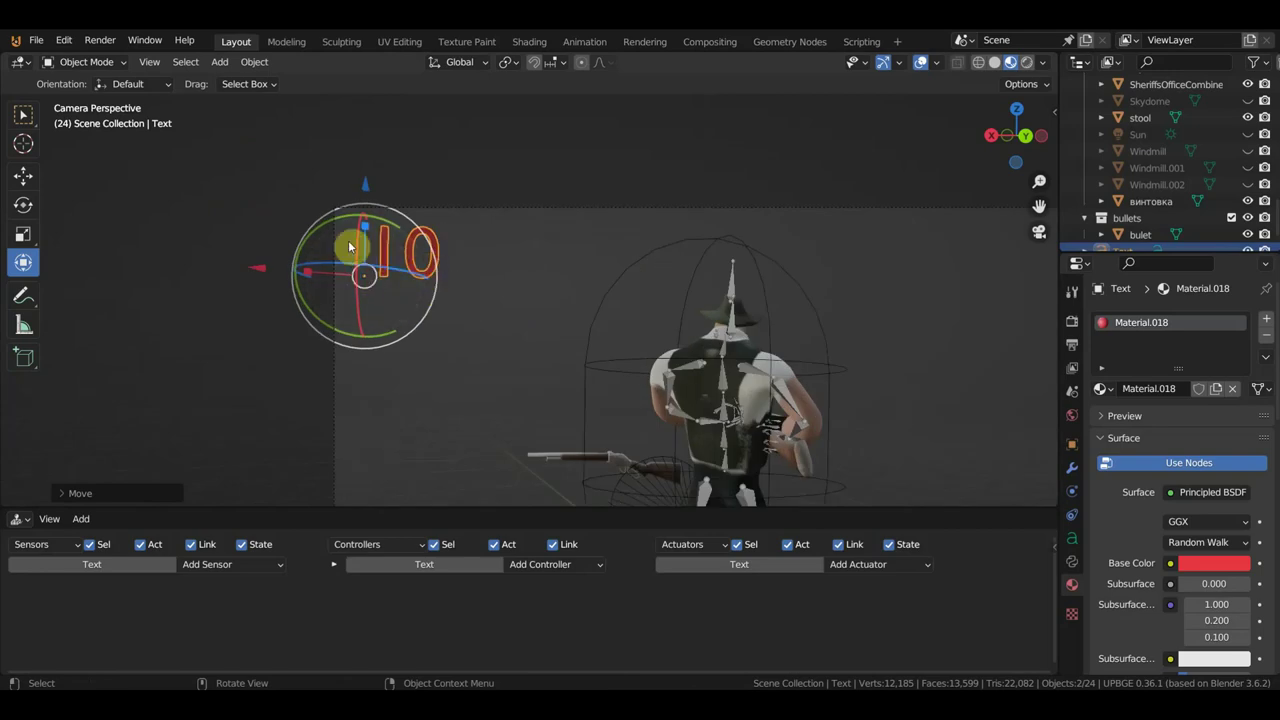
{"action": "left_click_drag", "start_coordinate": [262, 272], "coordinate": [290, 274]}
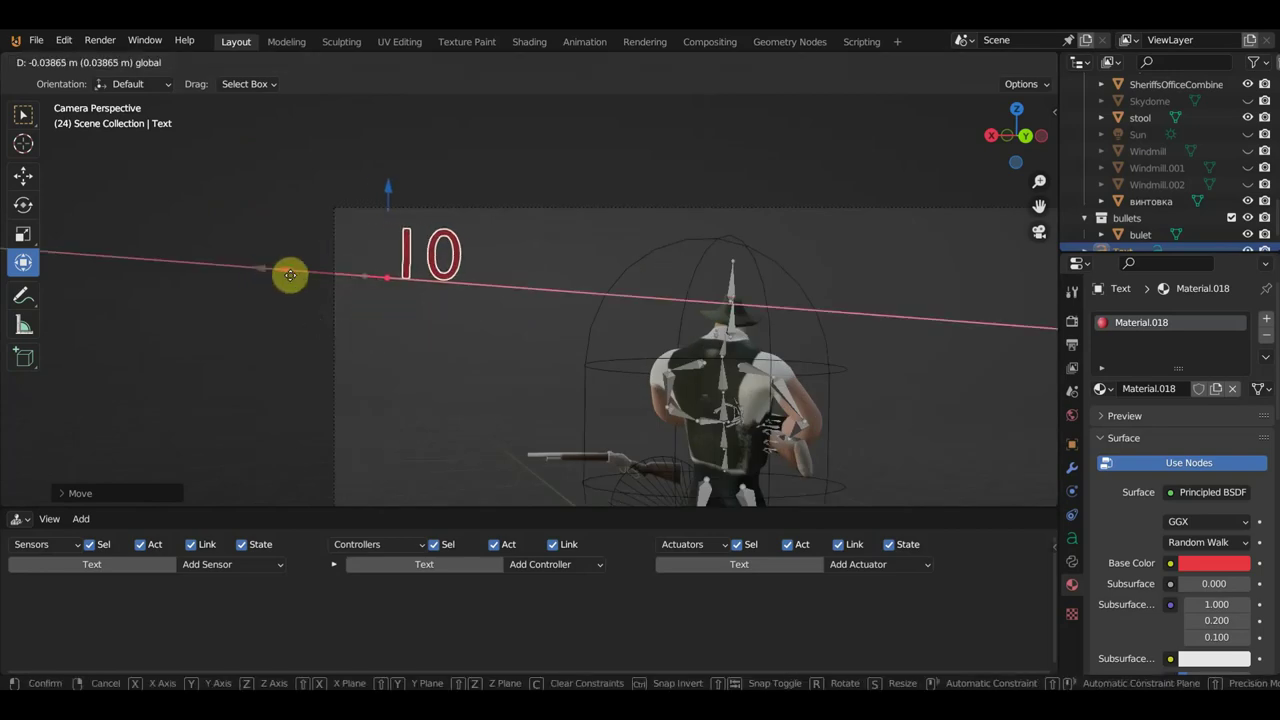
{"action": "scroll", "coordinate": [463, 266], "scroll_direction": "up", "scroll_amount": 3}
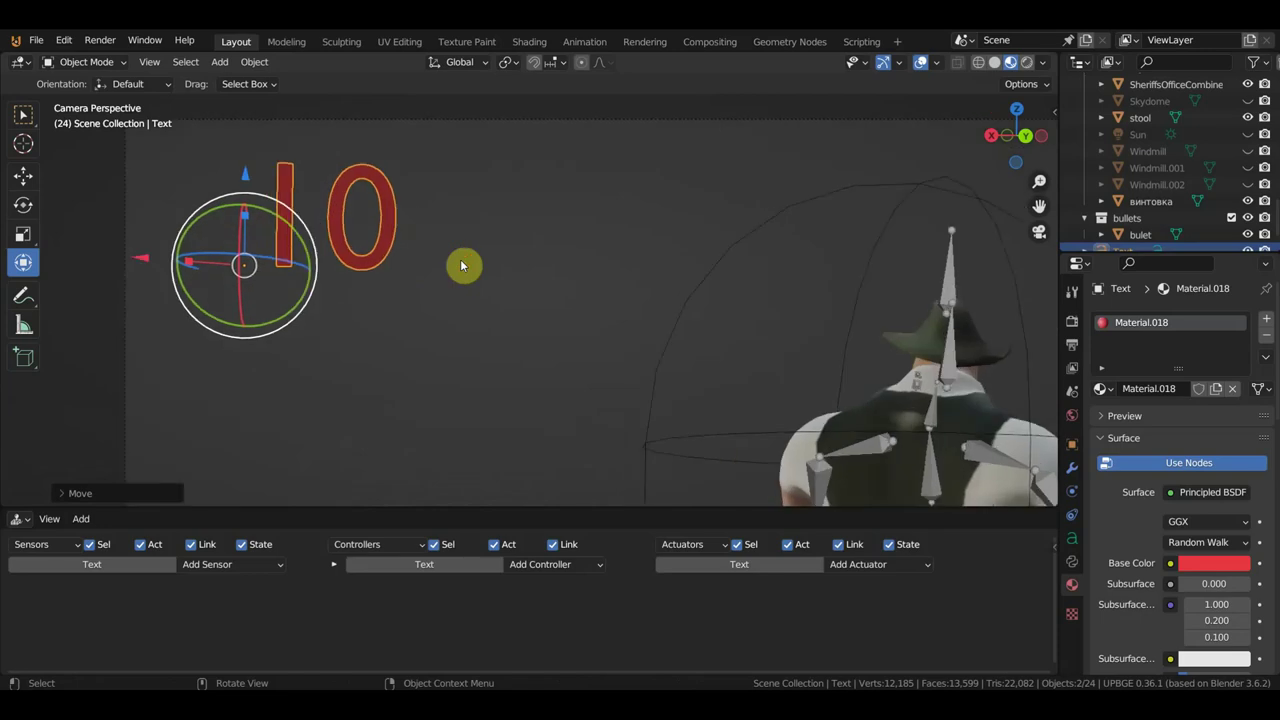
{"action": "scroll", "coordinate": [483, 261], "scroll_direction": "down", "scroll_amount": 1}
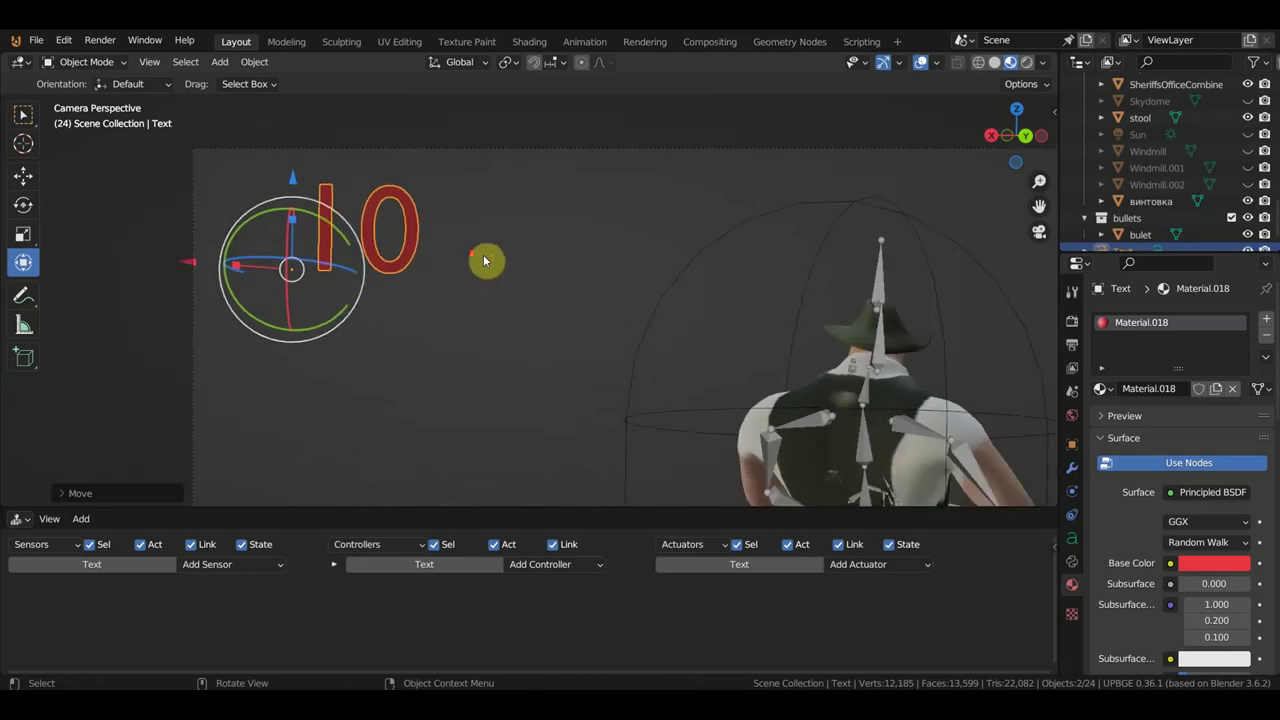
{"action": "key", "text": "r"}
{"action": "left_click", "coordinate": [578, 281]}
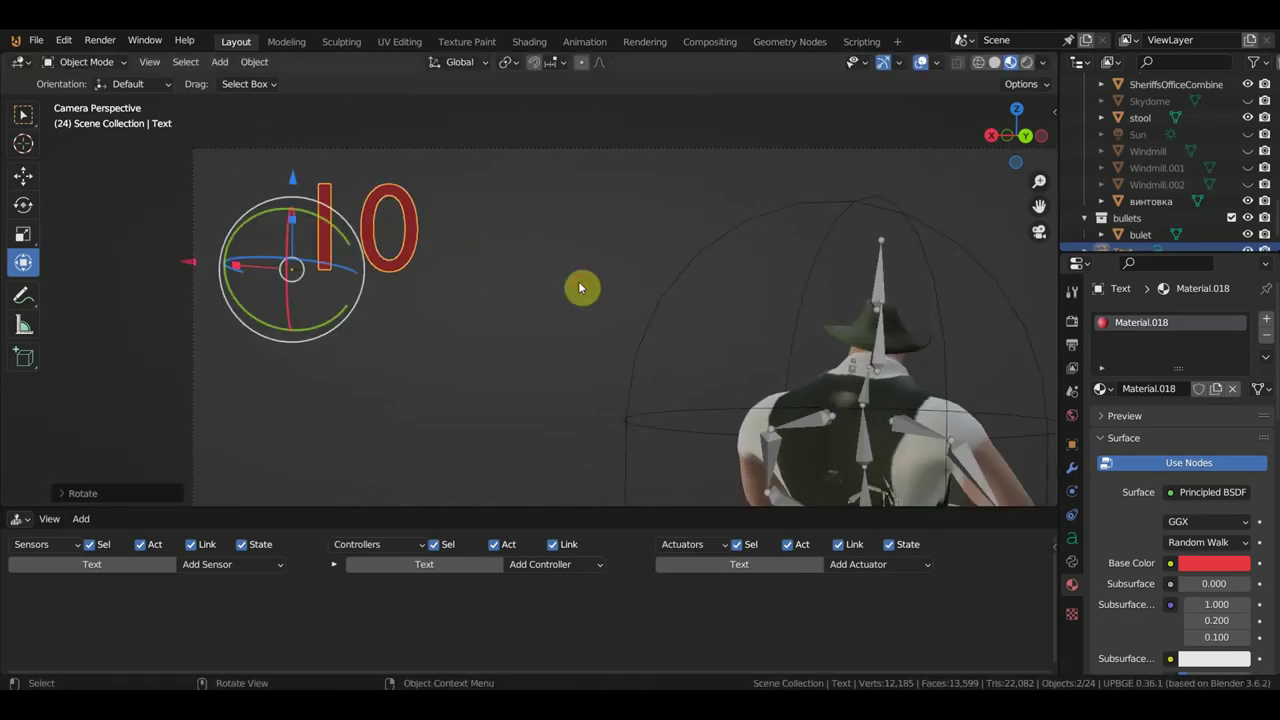
{"action": "scroll", "coordinate": [426, 294], "scroll_direction": "down", "scroll_amount": 2}
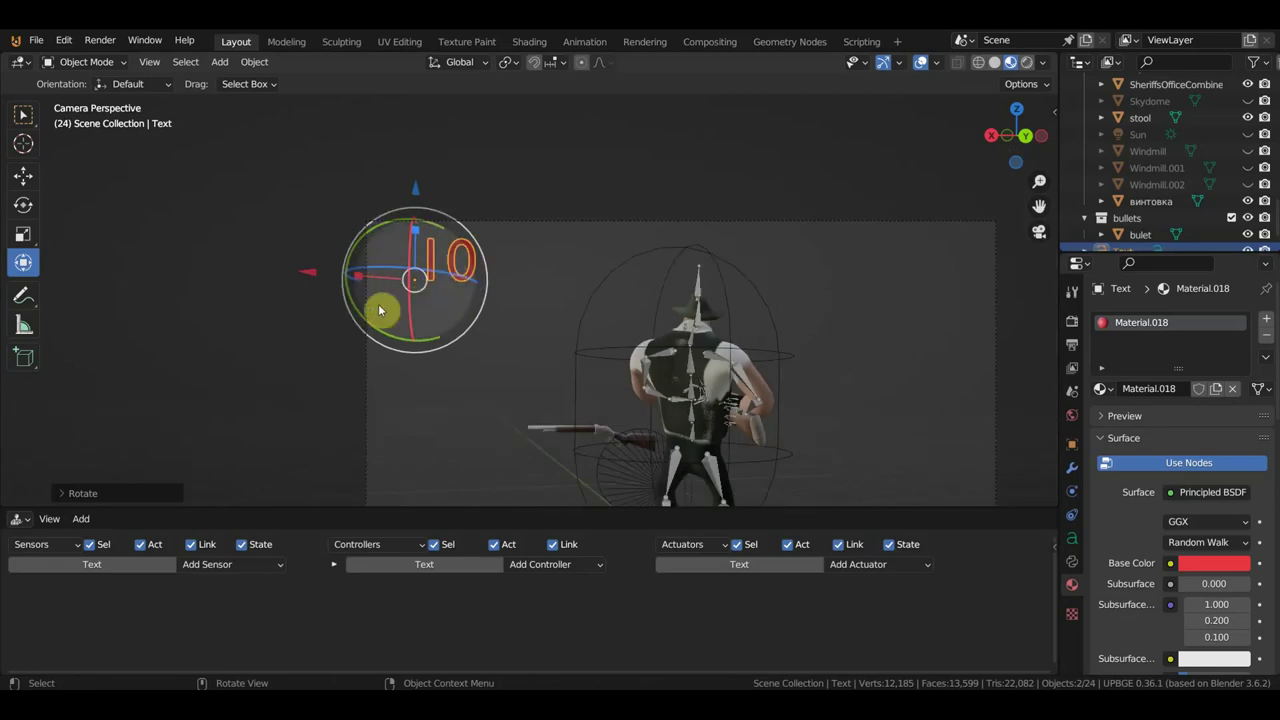
{"action": "scroll", "coordinate": [378, 305], "scroll_direction": "up", "scroll_amount": 1}
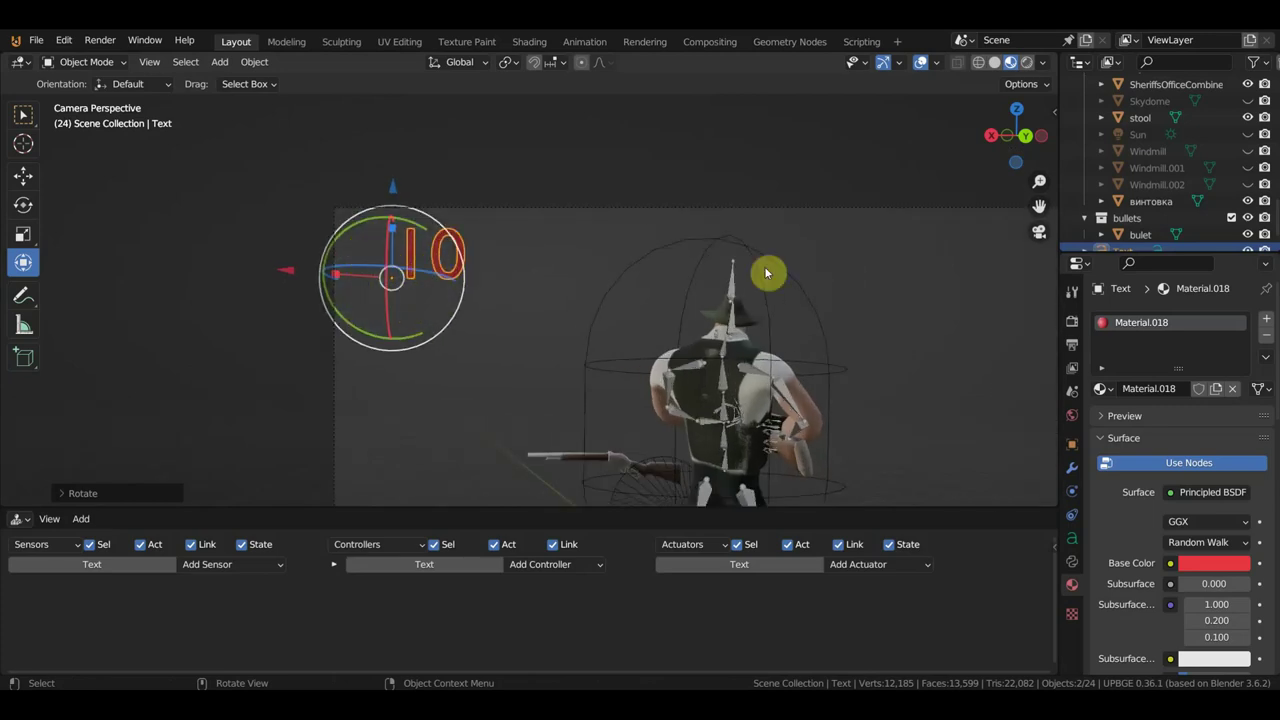
{"action": "scroll", "coordinate": [905, 262], "scroll_direction": "down", "scroll_amount": 1}
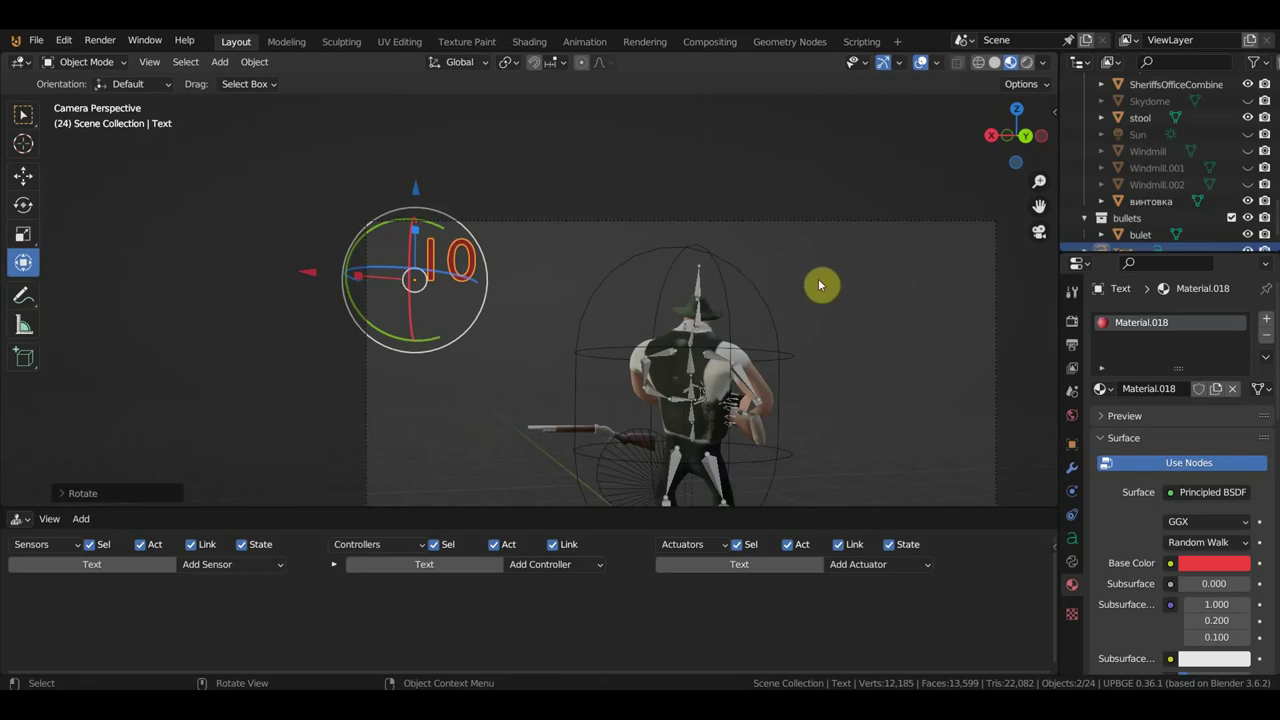
{"action": "scroll", "coordinate": [506, 291], "scroll_direction": "up", "scroll_amount": 3}
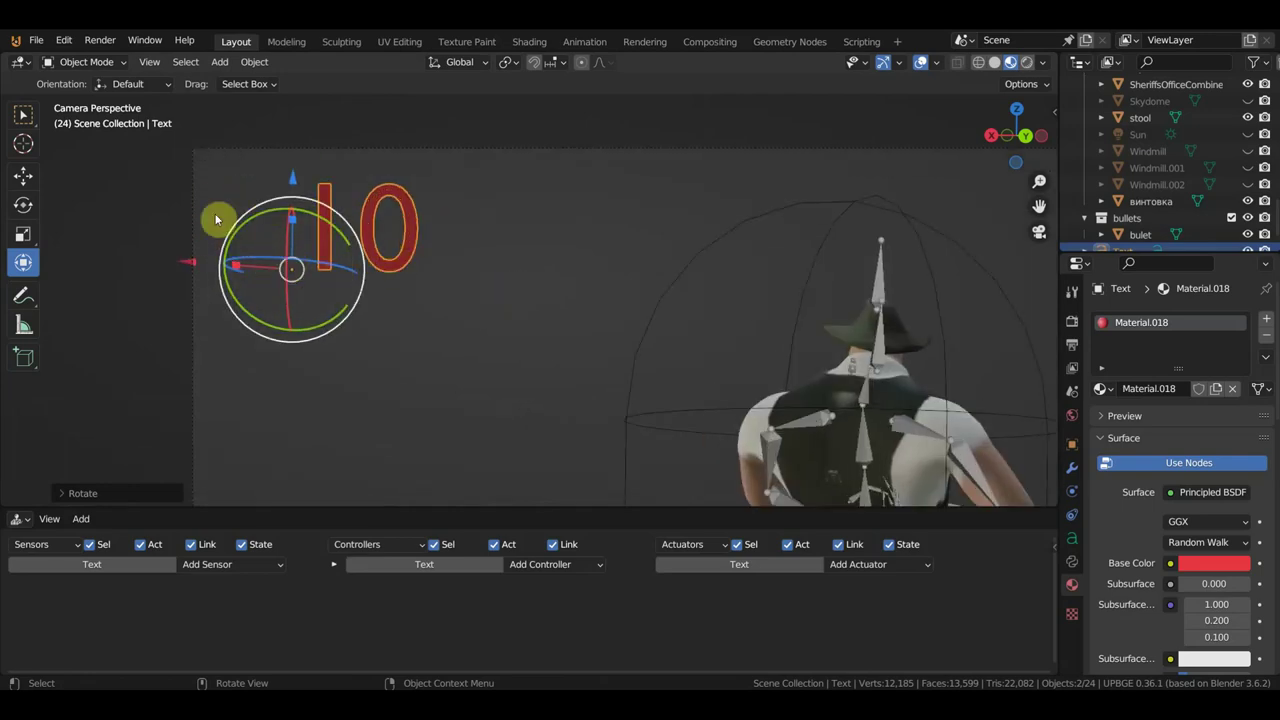
{"action": "mouse_move", "coordinate": [251, 230]}
{"action": "middle_mouse_down", "text": "ctrl"}
{"action": "mouse_move", "coordinate": [660, 313]}
{"action": "mouse_move", "coordinate": [530, 290]}
{"action": "middle_mouse_up", "text": "ctrl"}
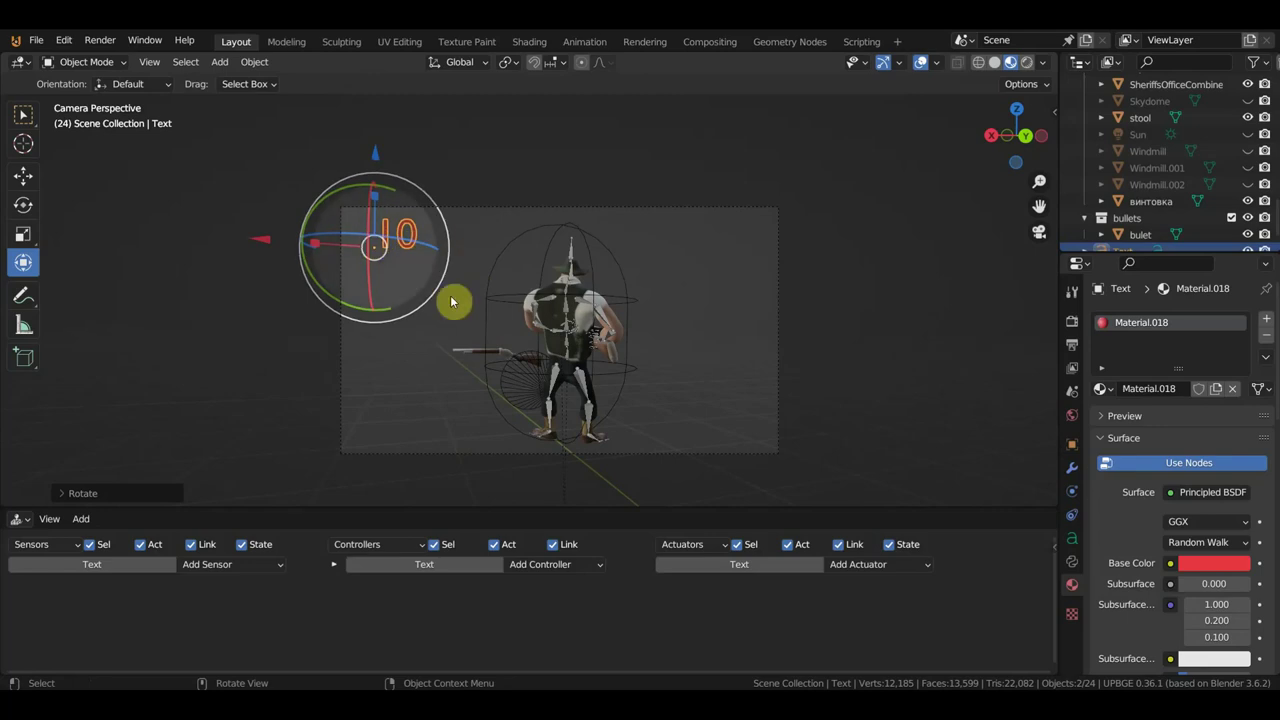
{"action": "scroll", "coordinate": [600, 305], "scroll_direction": "up", "scroll_amount": 2}
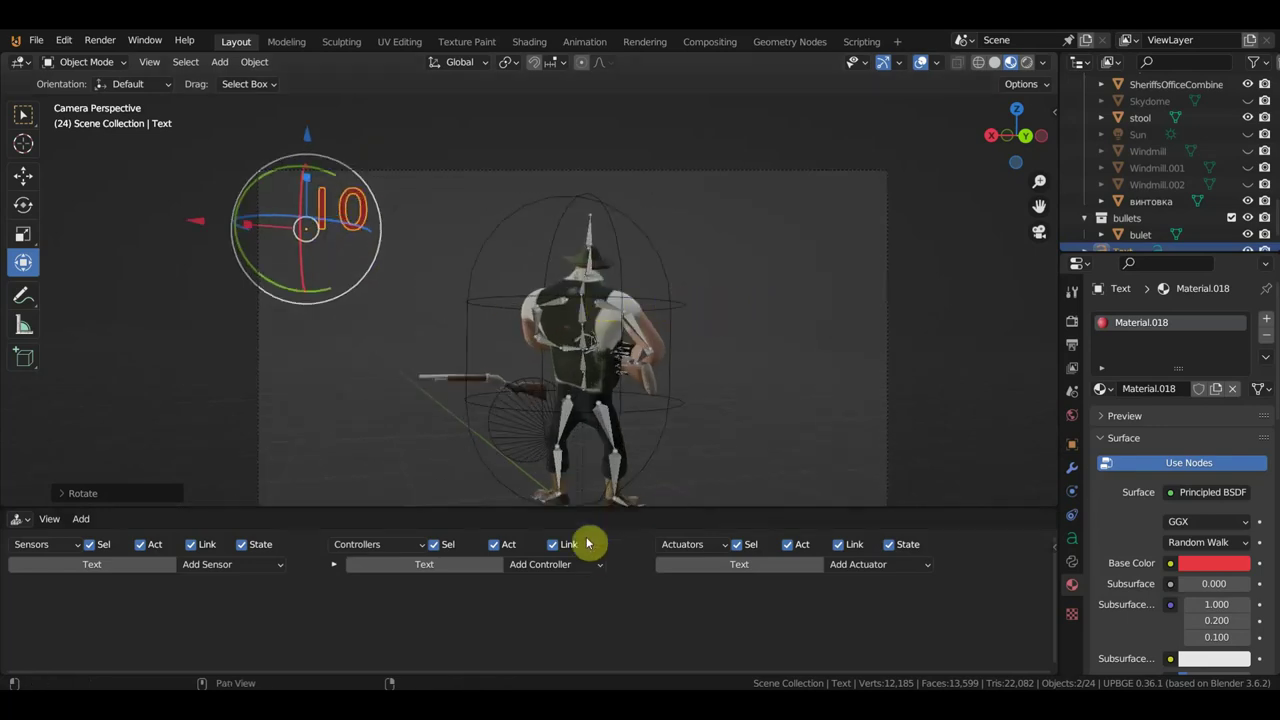
Enlarge the Logic Editor and add a Message sensor to the Text object
{"action": "left_click_drag", "start_coordinate": [594, 509], "coordinate": [640, 372]}
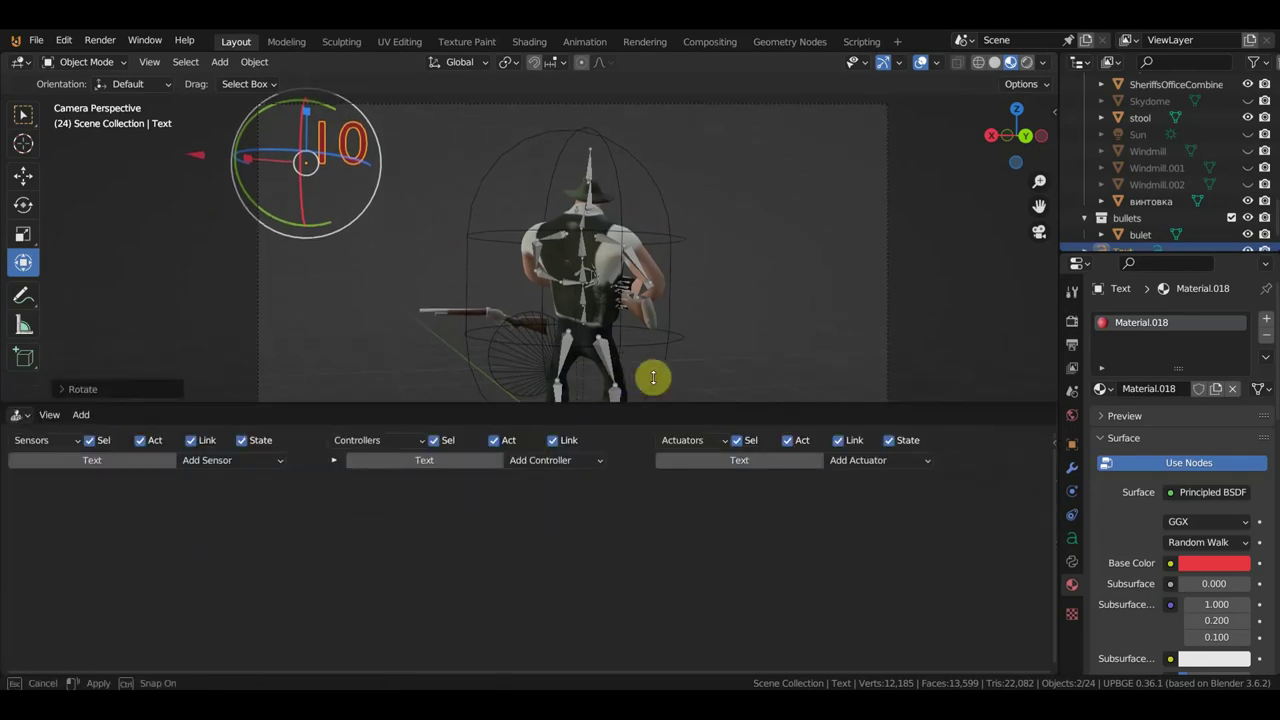
{"action": "scroll", "coordinate": [517, 280], "scroll_direction": "down", "scroll_amount": 1}
{"action": "scroll", "coordinate": [526, 280], "scroll_direction": "down", "scroll_amount": 1}
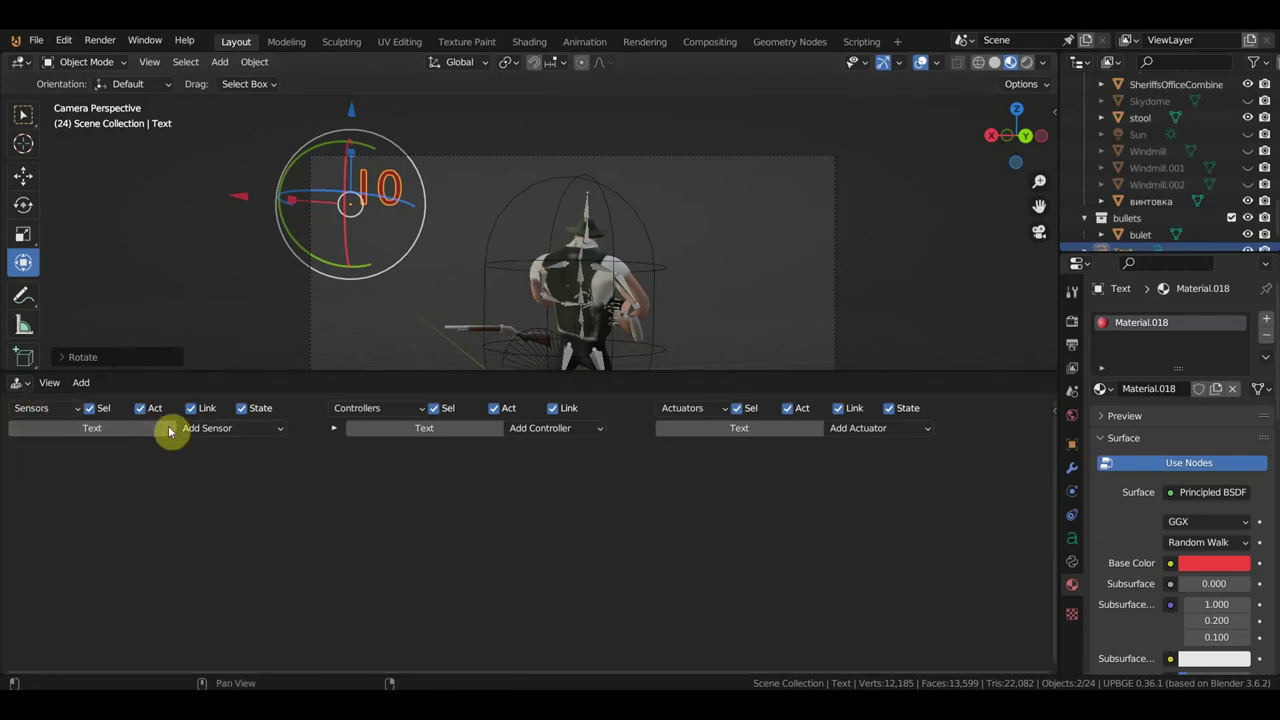
{"action": "middle_click_drag", "start_coordinate": [380, 229], "coordinate": [620, 250]}
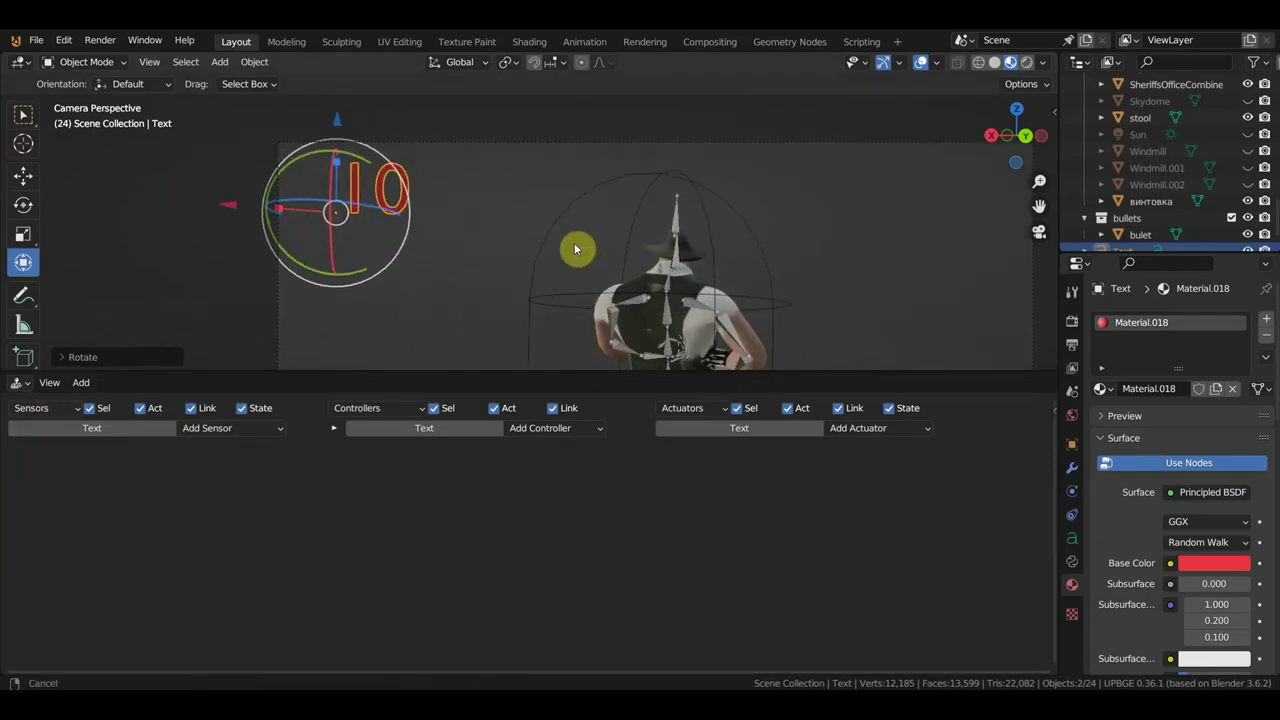
{"action": "left_click", "coordinate": [226, 431]}
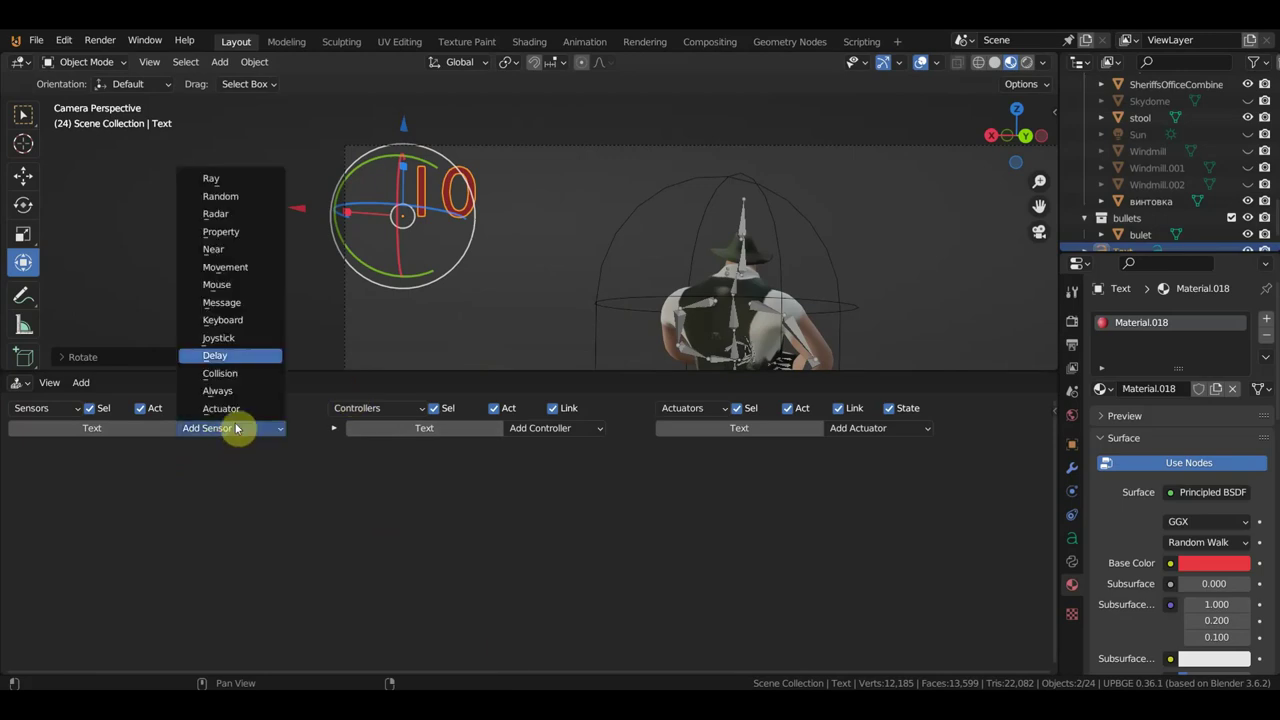
{"action": "left_click", "coordinate": [227, 303]}
Add a Property actuator, wire the Message sensor to it through an And controller, and show the sidebar
{"action": "left_click", "coordinate": [850, 430]}
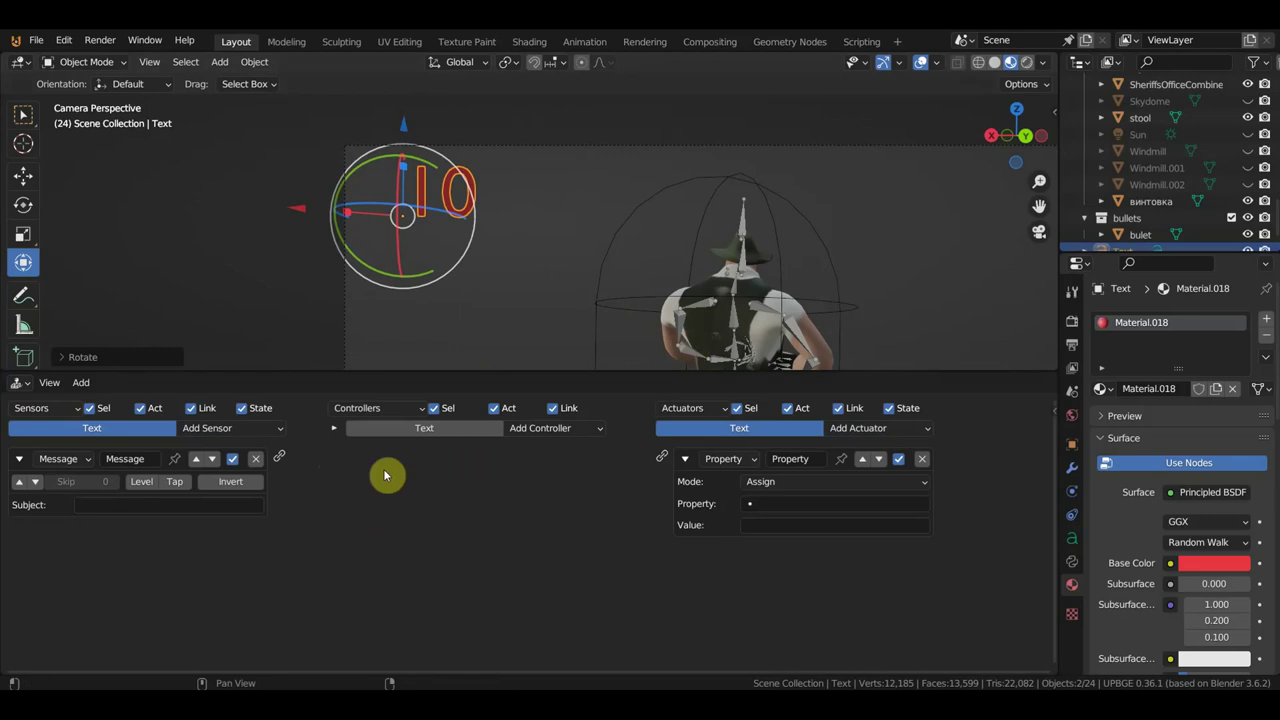
{"action": "left_click_drag", "start_coordinate": [279, 457], "coordinate": [662, 458]}
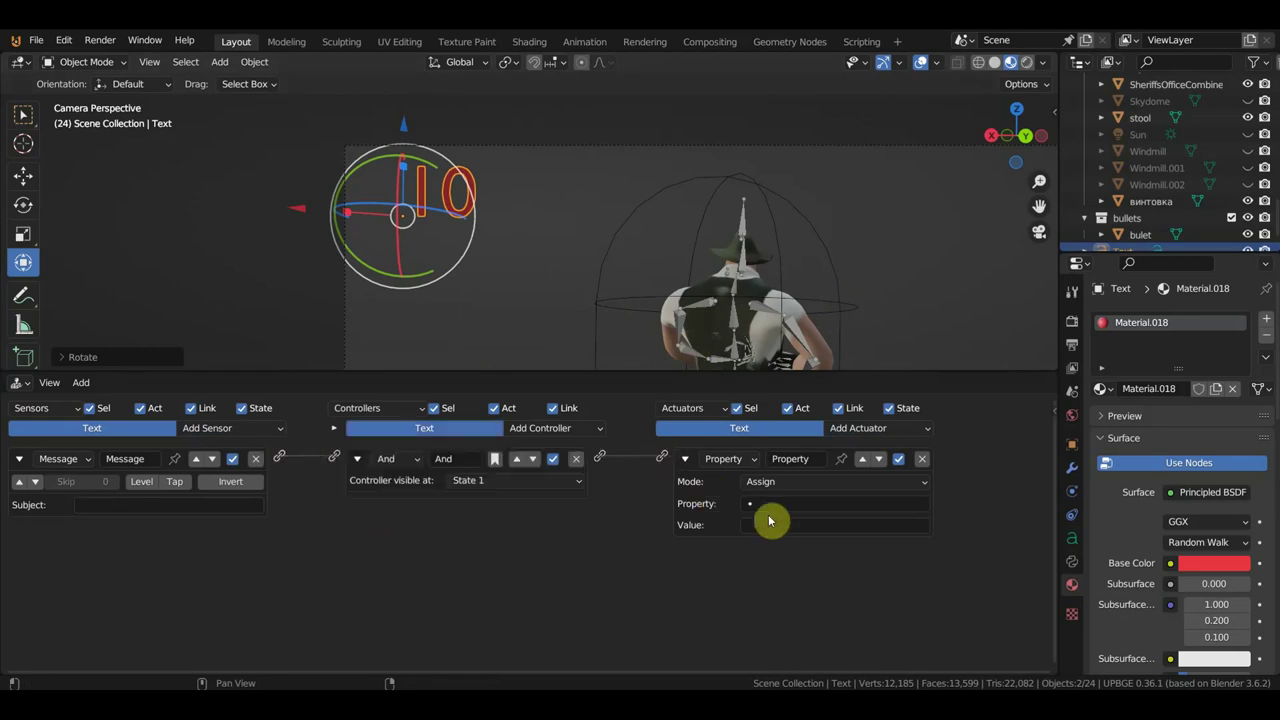
{"action": "left_click", "coordinate": [788, 504]}
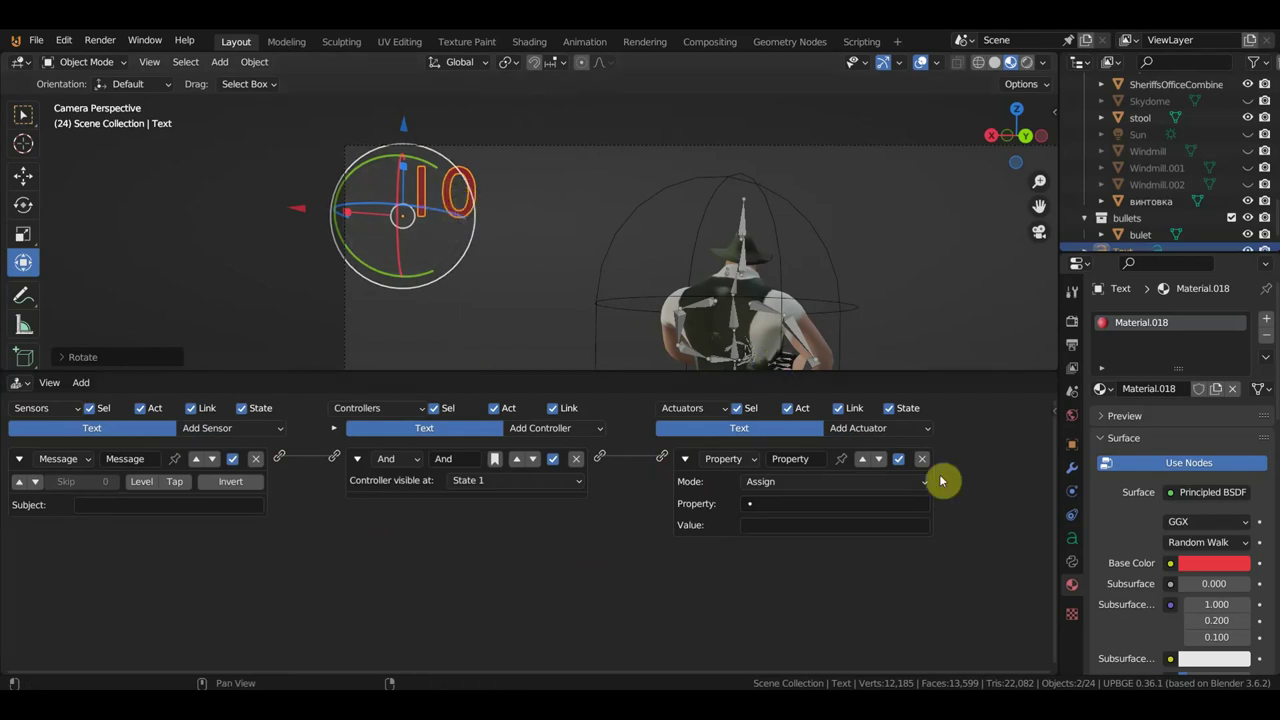
{"action": "left_click", "coordinate": [1053, 413]}
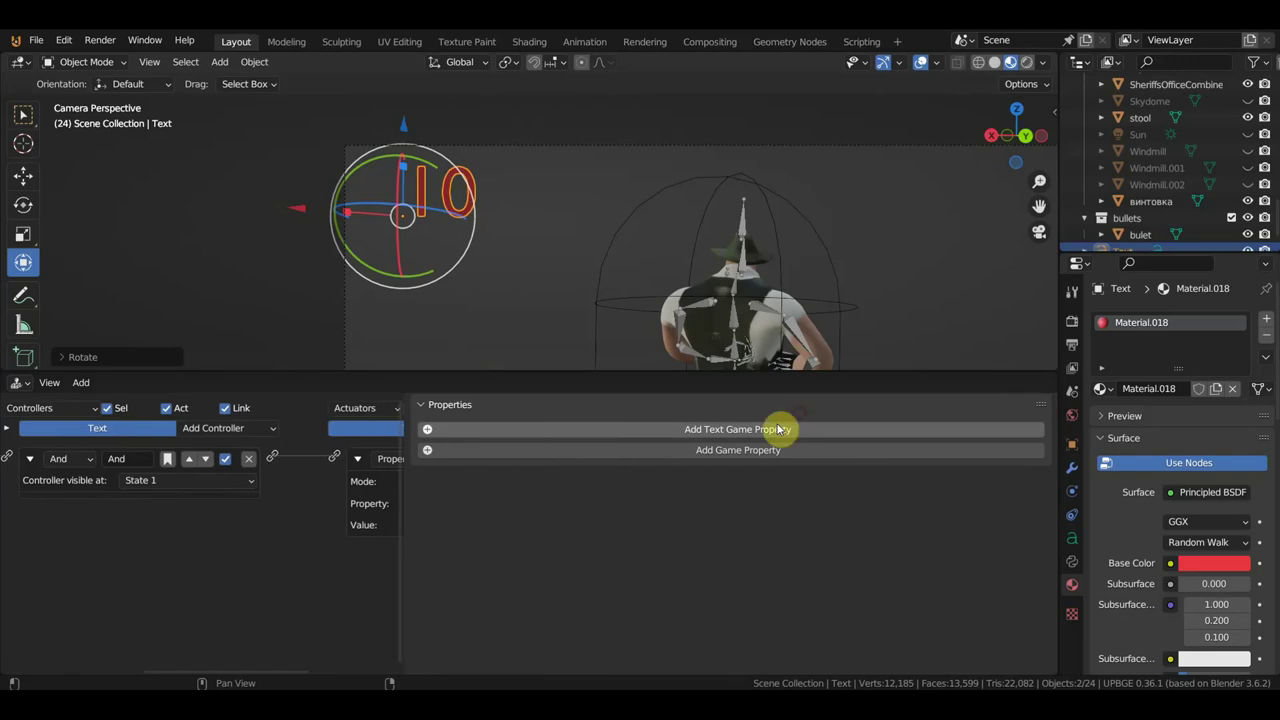
Add a Text game property and make the Property actuator assign -1 to Text
{"action": "left_click", "coordinate": [718, 432]}
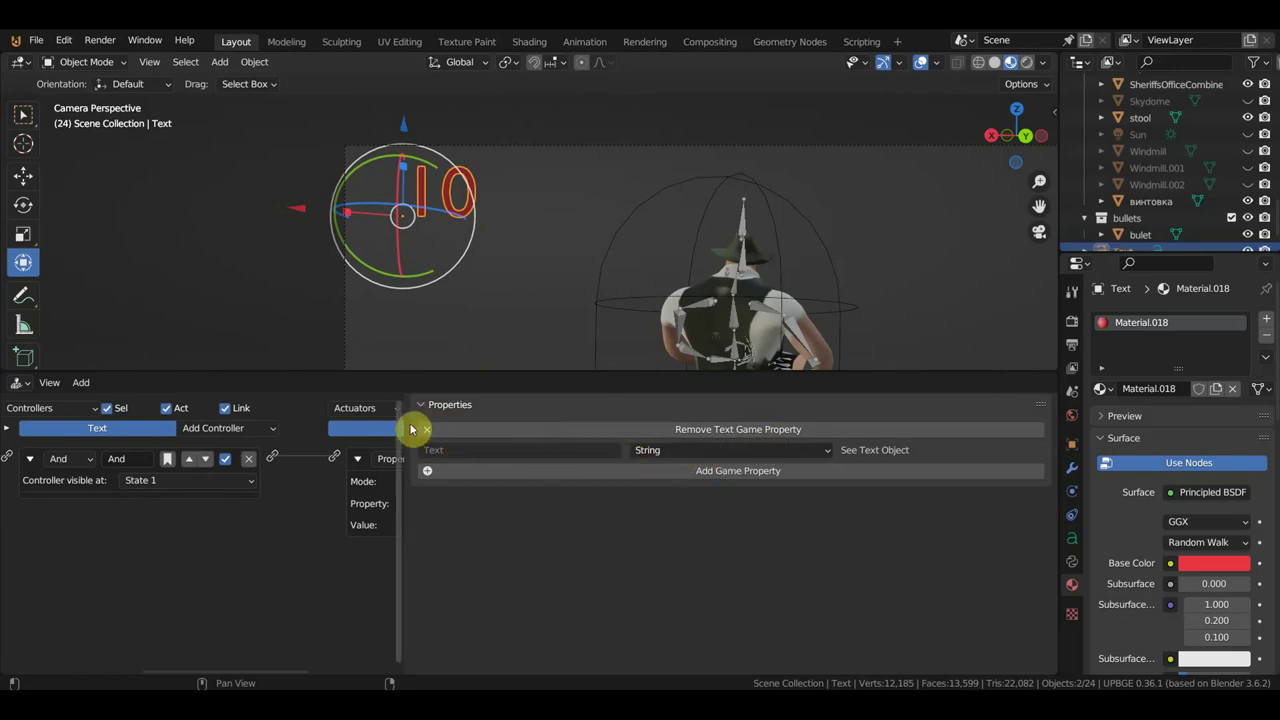
{"action": "left_click_drag", "start_coordinate": [403, 418], "coordinate": [1026, 425]}
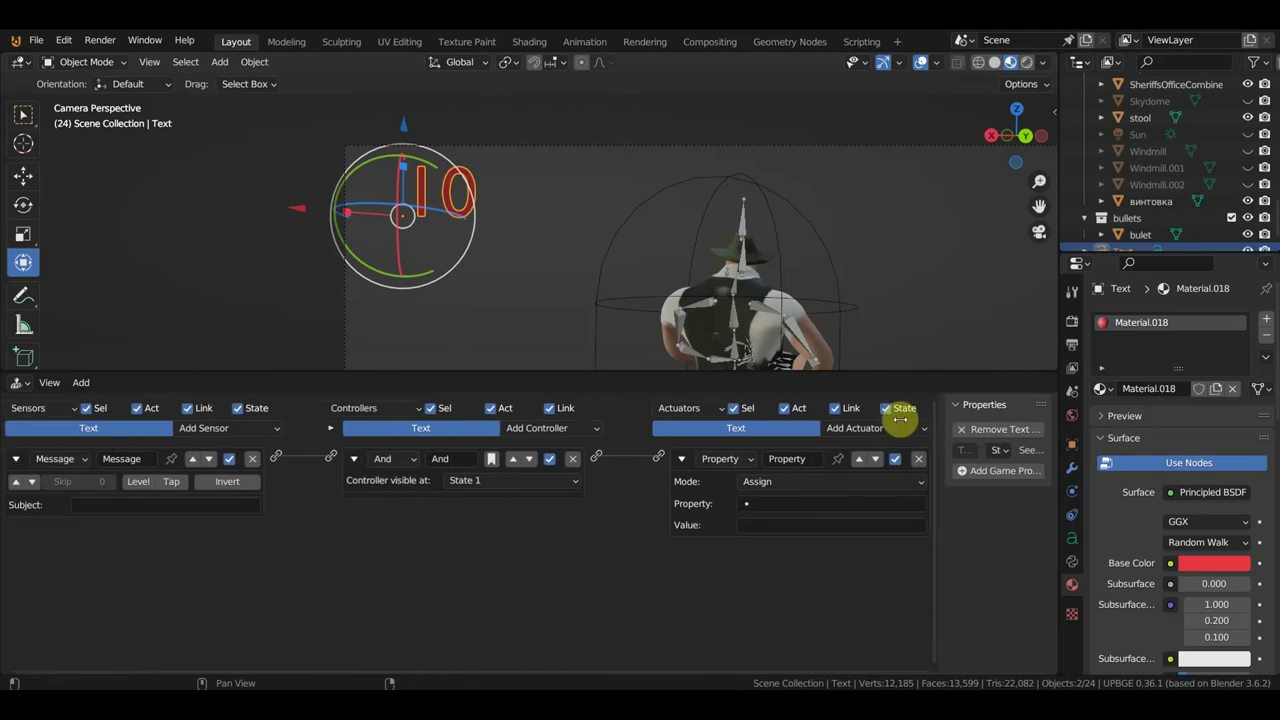
{"action": "left_click", "coordinate": [808, 503]}
{"action": "left_click", "coordinate": [775, 528]}
{"action": "left_click", "coordinate": [797, 529]}
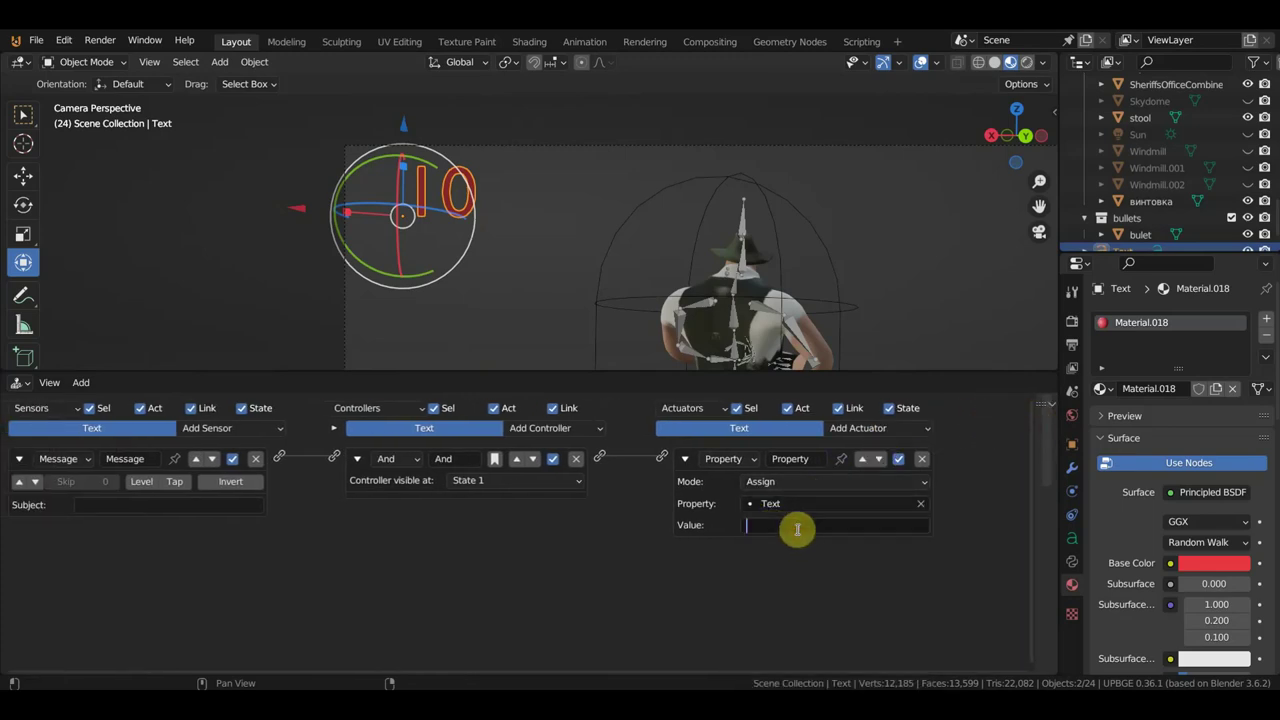
{"action": "type", "text": "-1"}
{"action": "key", "text": "Return"}
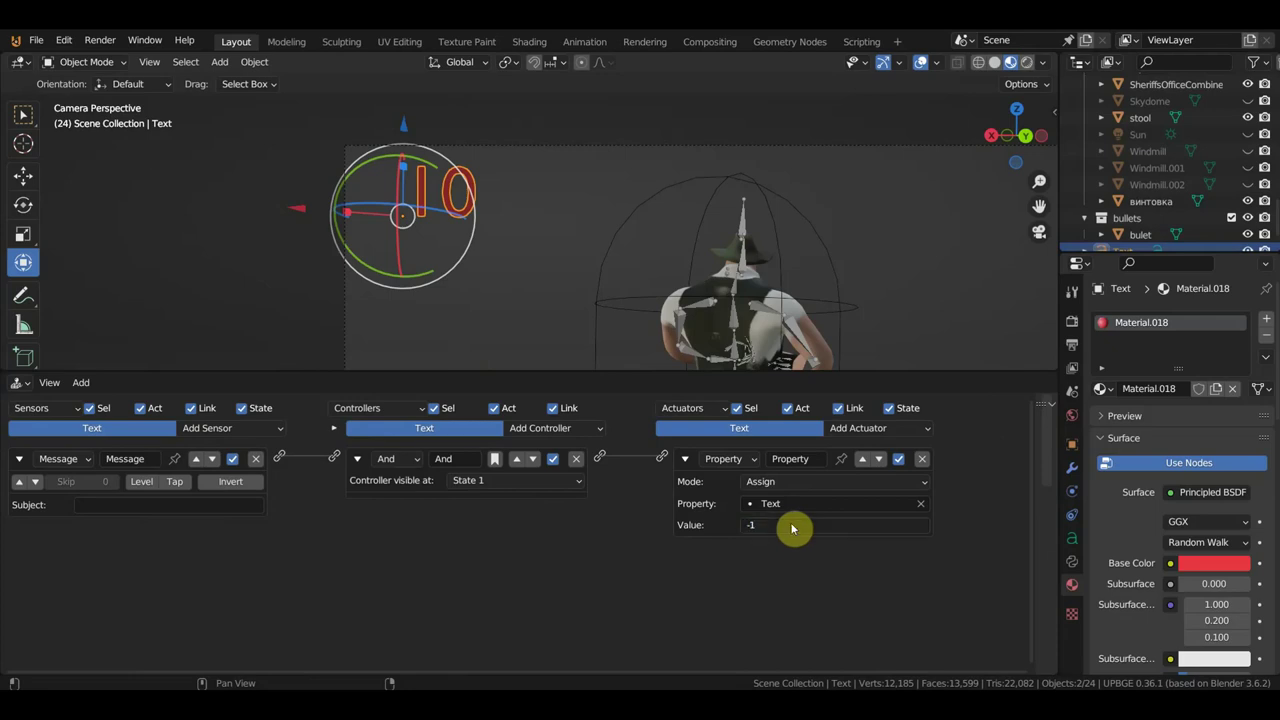
{"action": "left_click", "coordinate": [133, 505]}
{"action": "type", "text": "-"}
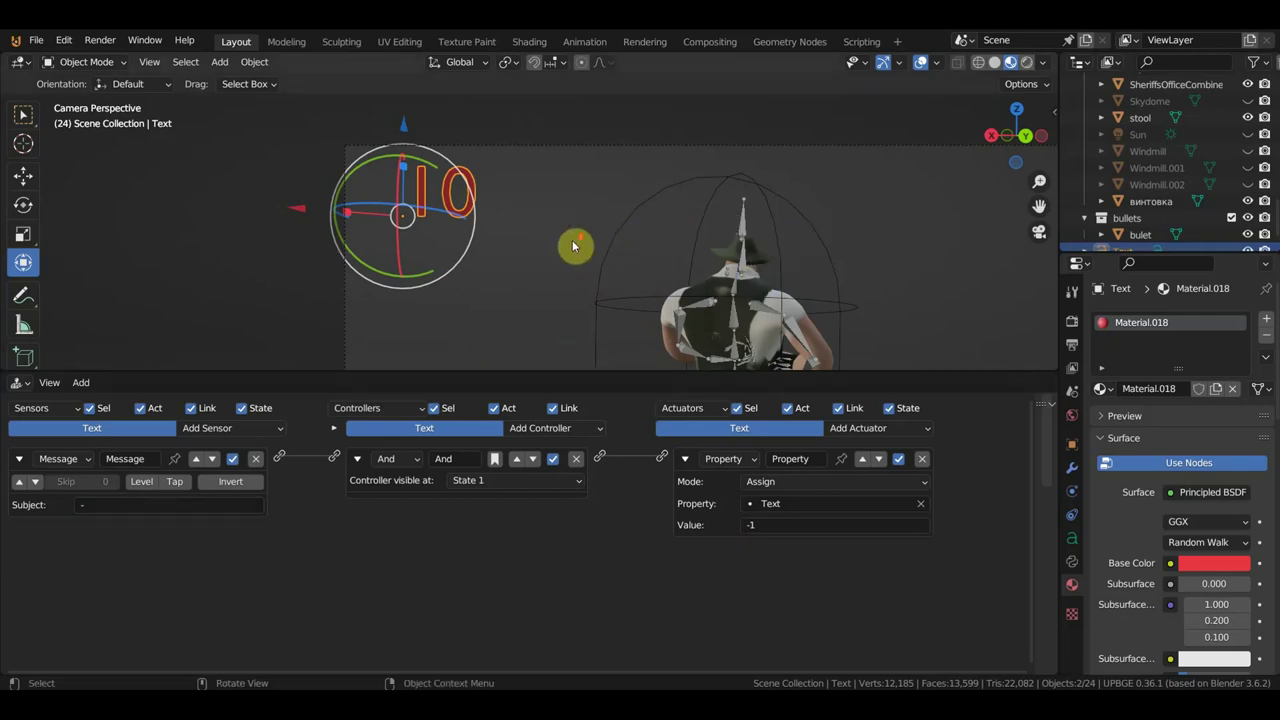
Look through the scene camera and add the Camera to the selection as parent
{"action": "mouse_move", "coordinate": [575, 246]}
{"action": "middle_mouse_down"}
{"action": "mouse_move", "coordinate": [591, 258]}
{"action": "mouse_move", "coordinate": [835, 269]}
{"action": "mouse_move", "coordinate": [737, 229]}
{"action": "mouse_move", "coordinate": [630, 233]}
{"action": "middle_mouse_up"}
{"action": "key", "text": "KP_0"}
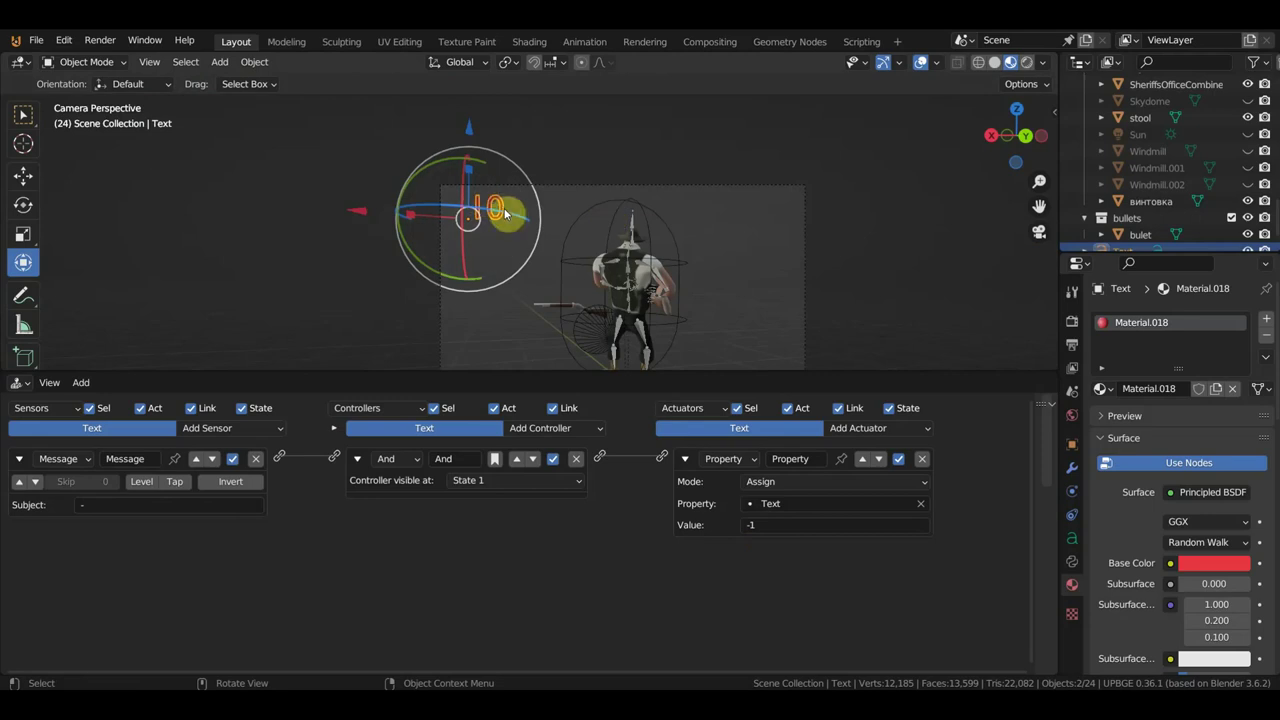
{"action": "left_click", "coordinate": [559, 189], "text": "shift"}
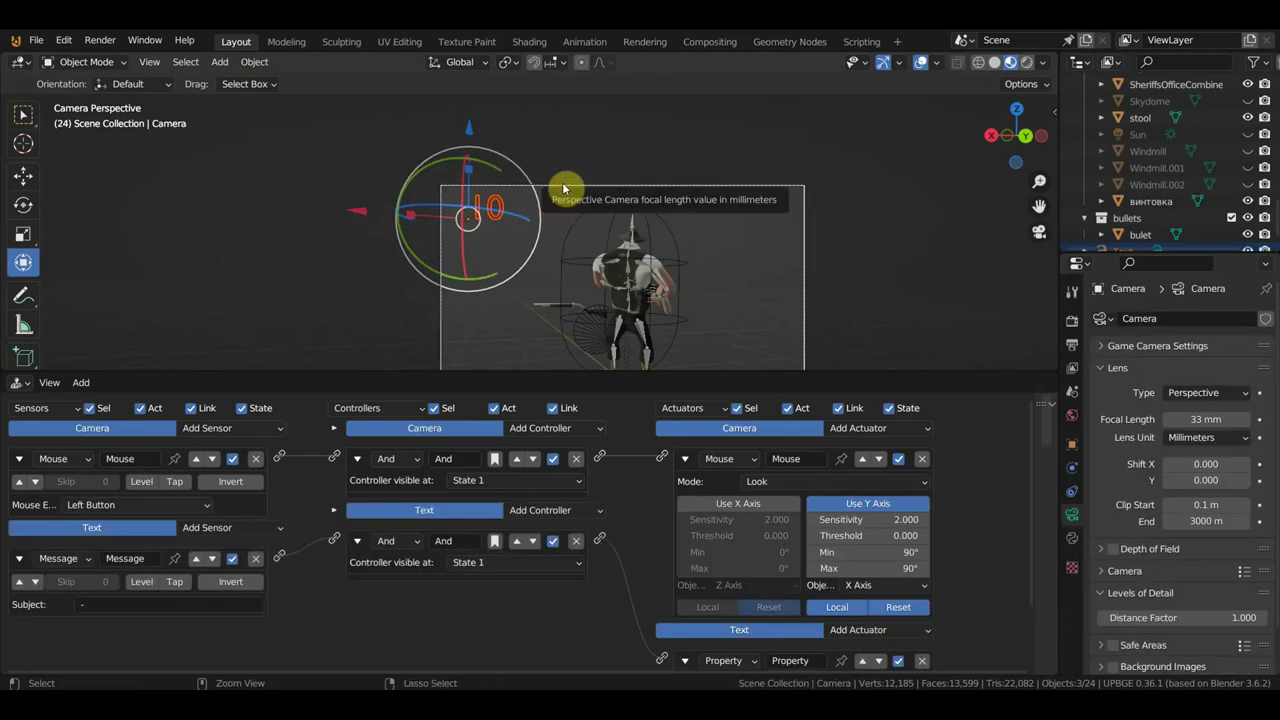
{"action": "key", "text": "ctrl+p"}
Parent Text to the Camera, then parent the muzzle Empty to the rifle винтовка.001
{"action": "left_click", "coordinate": [563, 186]}
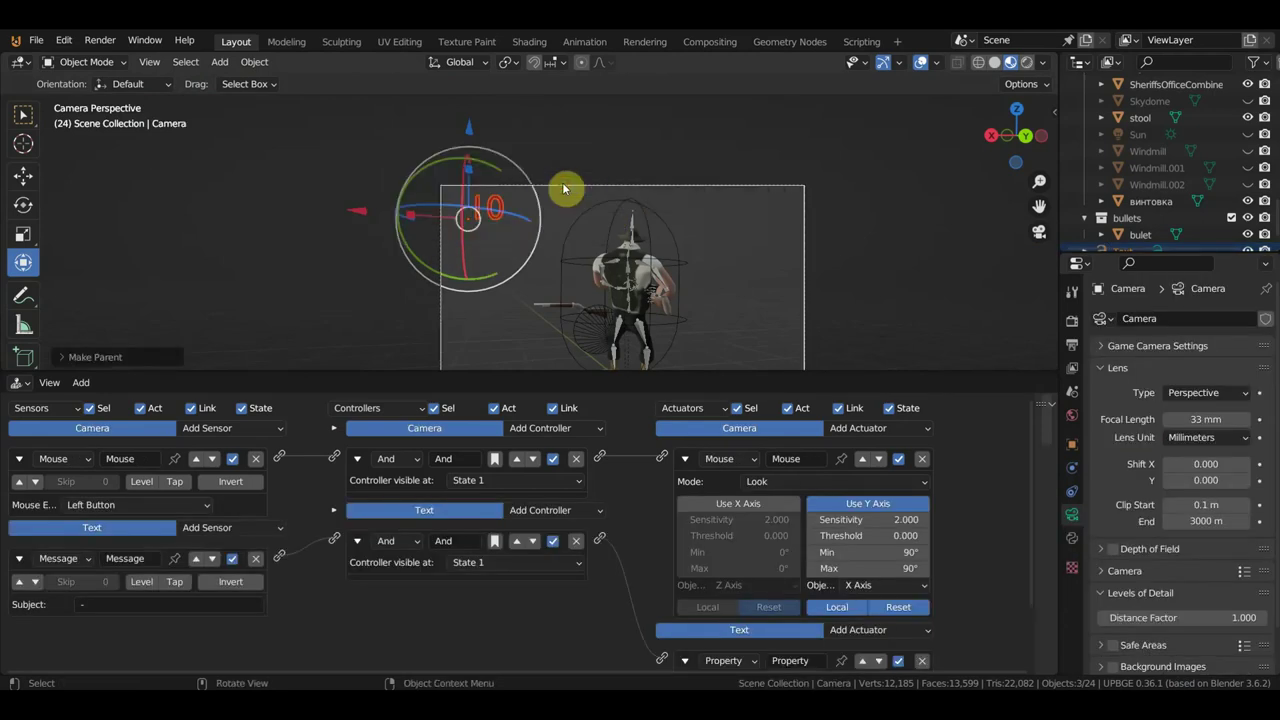
{"action": "middle_click_drag", "start_coordinate": [566, 189], "coordinate": [766, 211]}
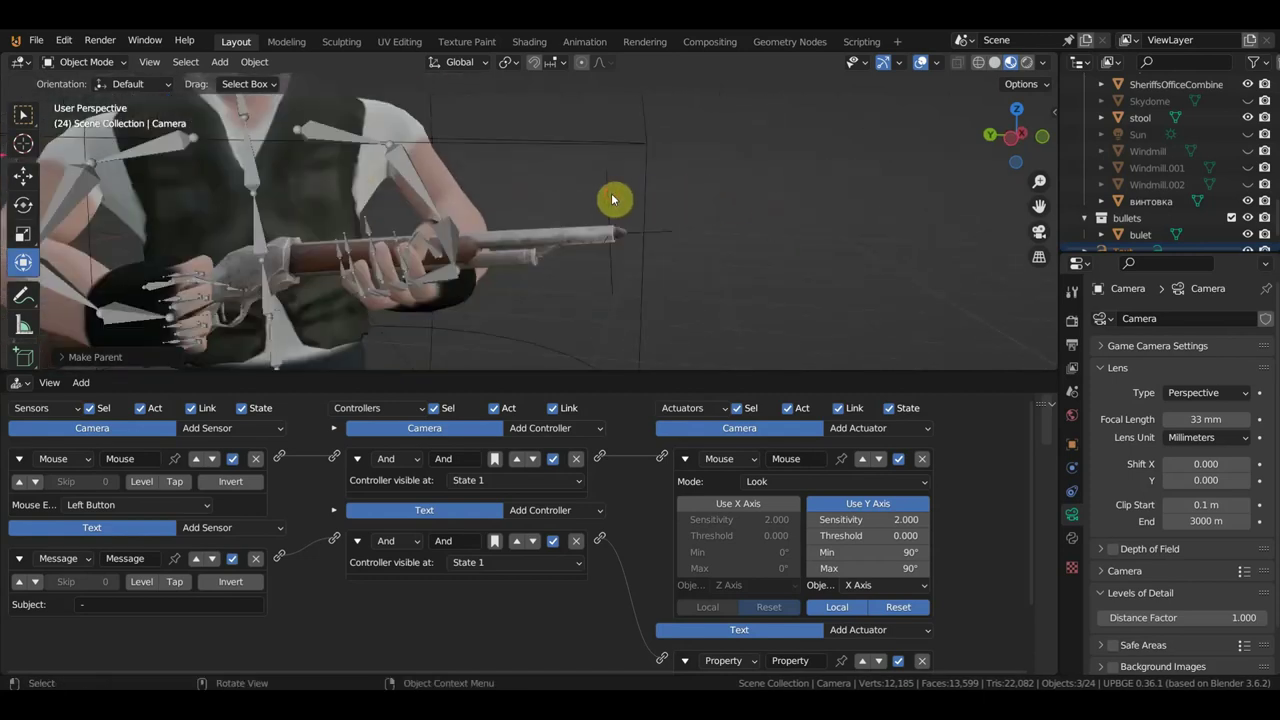
{"action": "left_click", "coordinate": [569, 240]}
{"action": "left_click", "coordinate": [522, 242]}
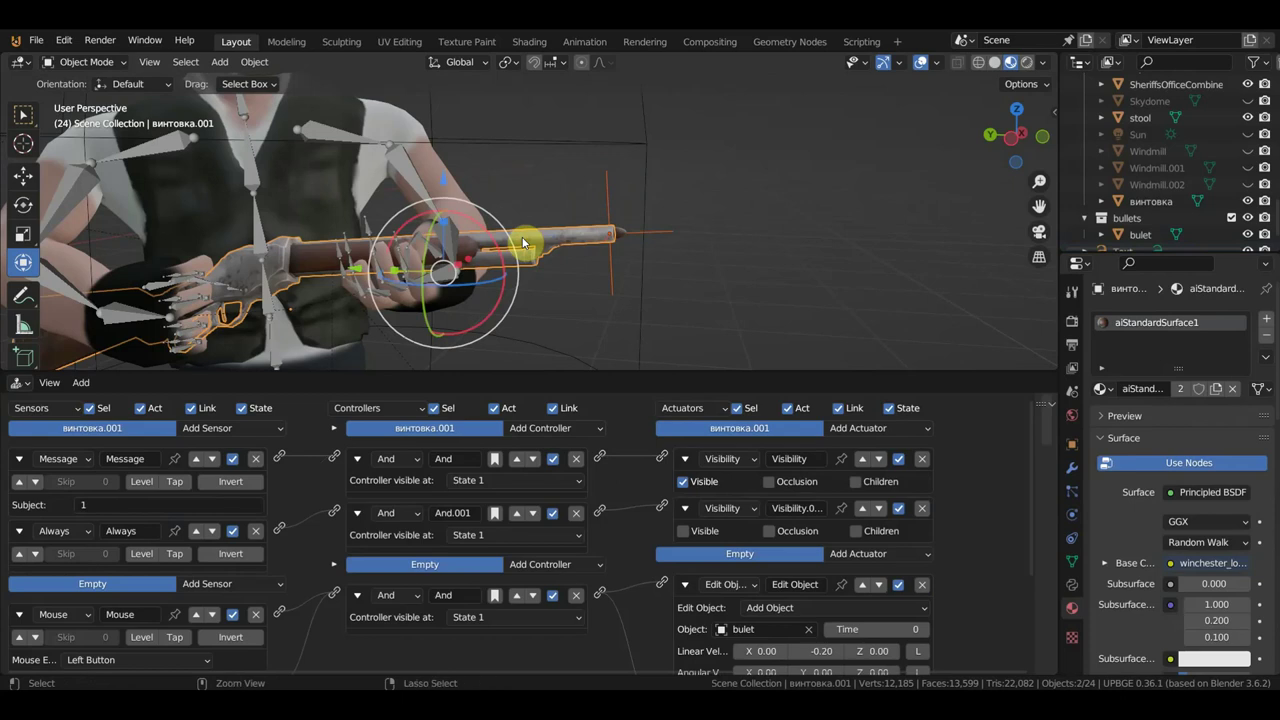
{"action": "key", "text": "ctrl+p"}
{"action": "left_click", "coordinate": [522, 242]}
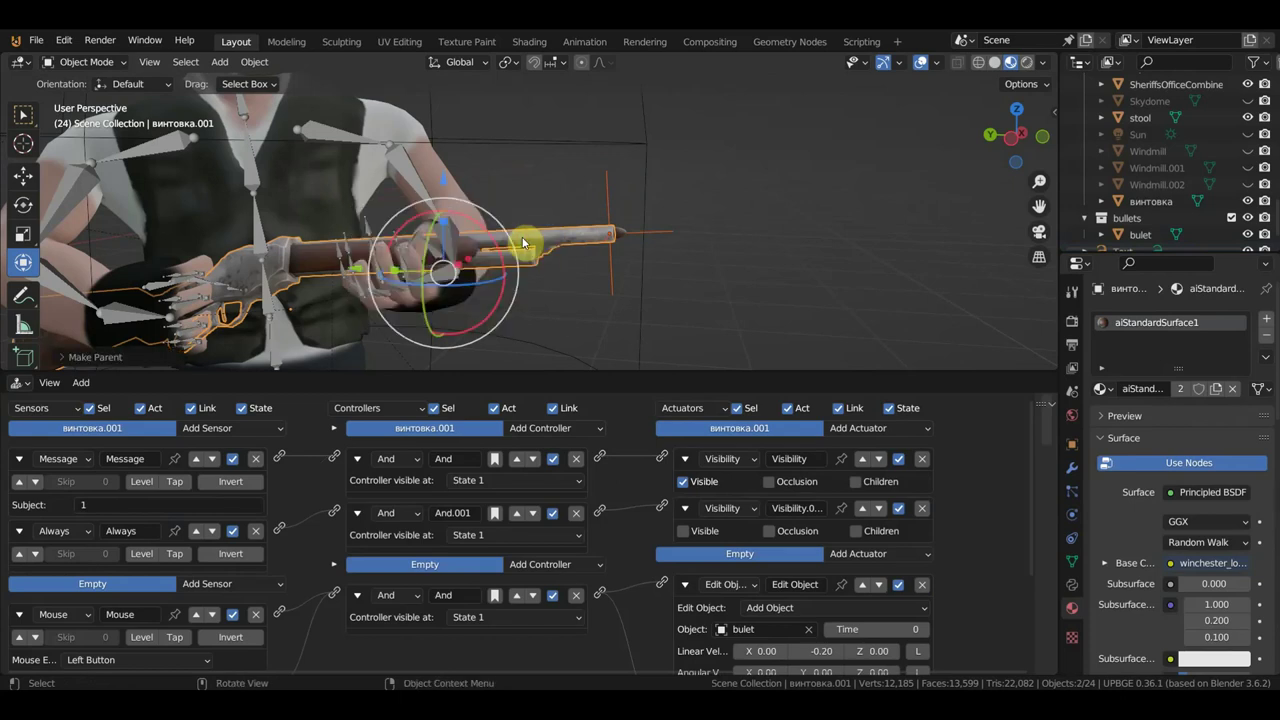
Check the bullet, view the rifle's physics settings, and select the Empty behind the bullet
{"action": "left_click", "coordinate": [625, 231]}
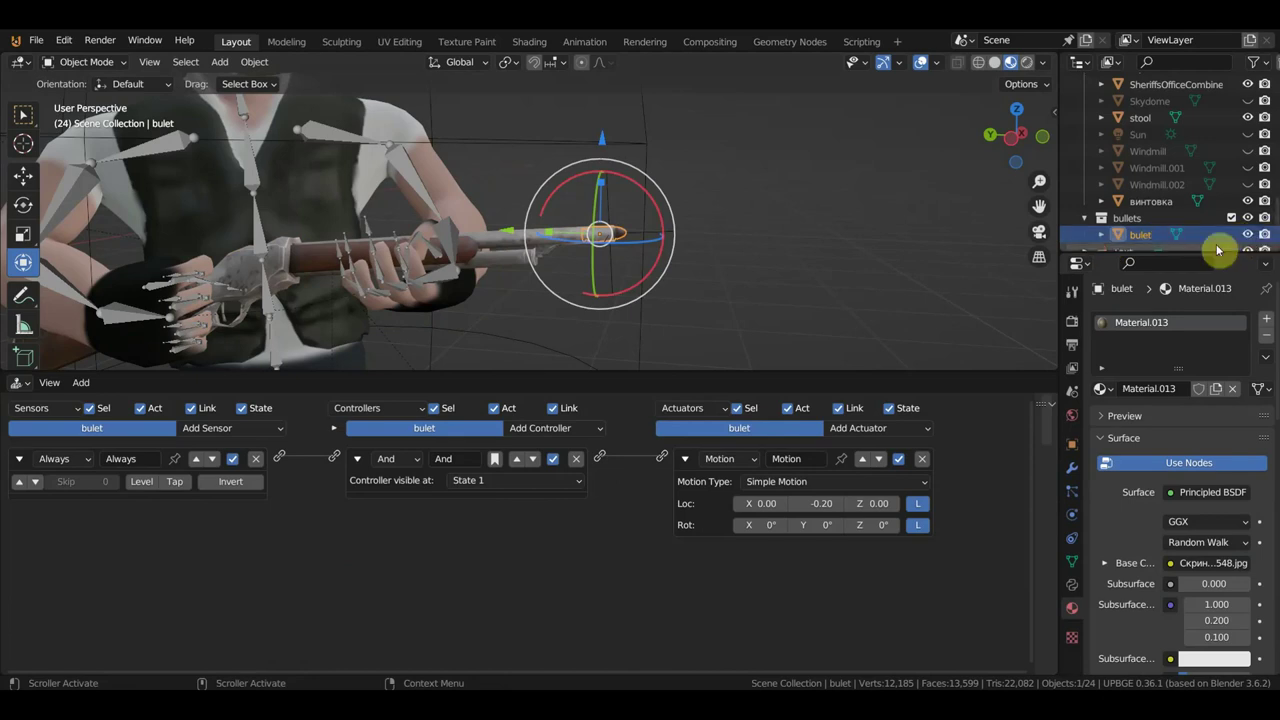
{"action": "left_click", "coordinate": [1248, 234]}
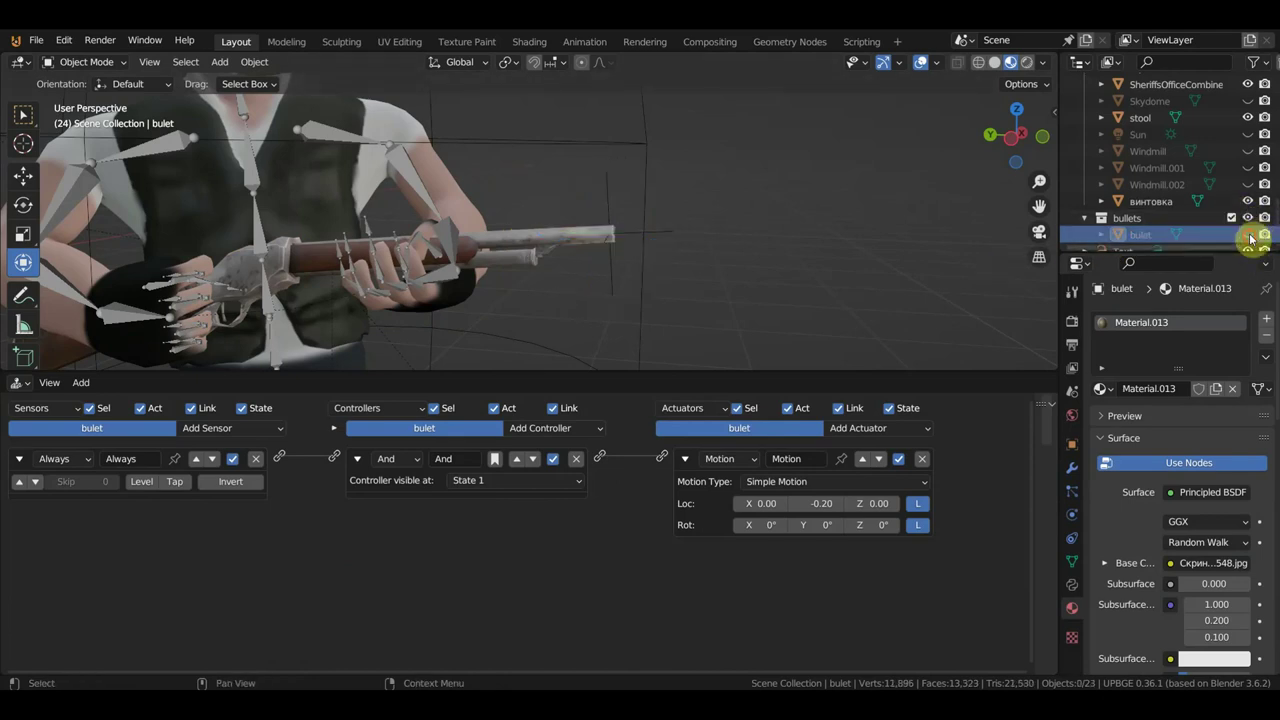
{"action": "left_click", "coordinate": [1248, 234]}
{"action": "middle_click_drag", "start_coordinate": [820, 291], "coordinate": [768, 261]}
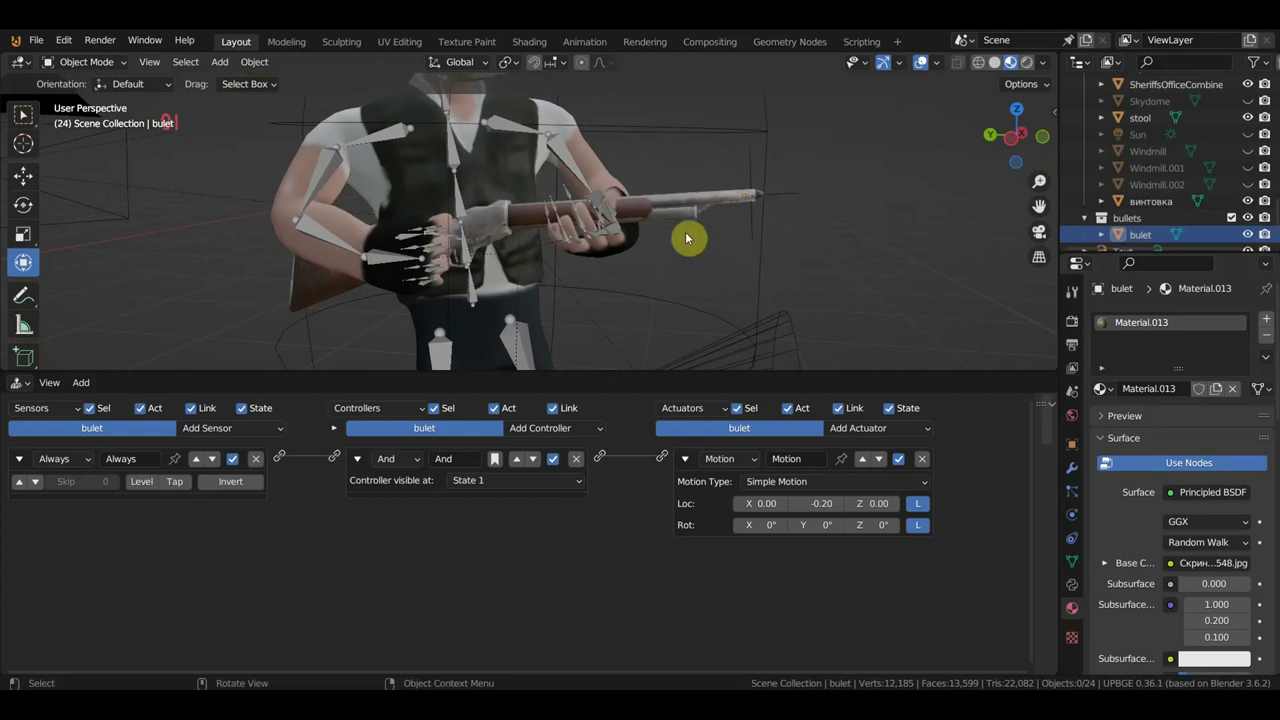
{"action": "left_click", "coordinate": [694, 206]}
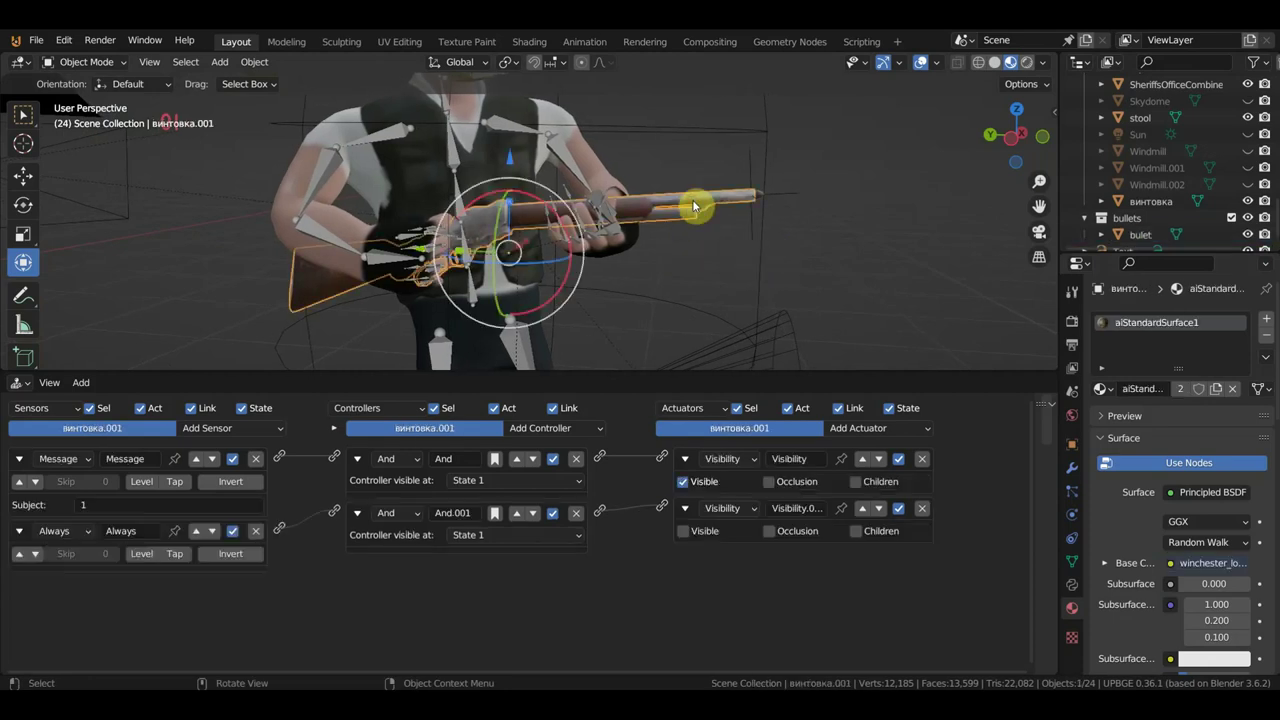
{"action": "left_click", "coordinate": [1071, 515]}
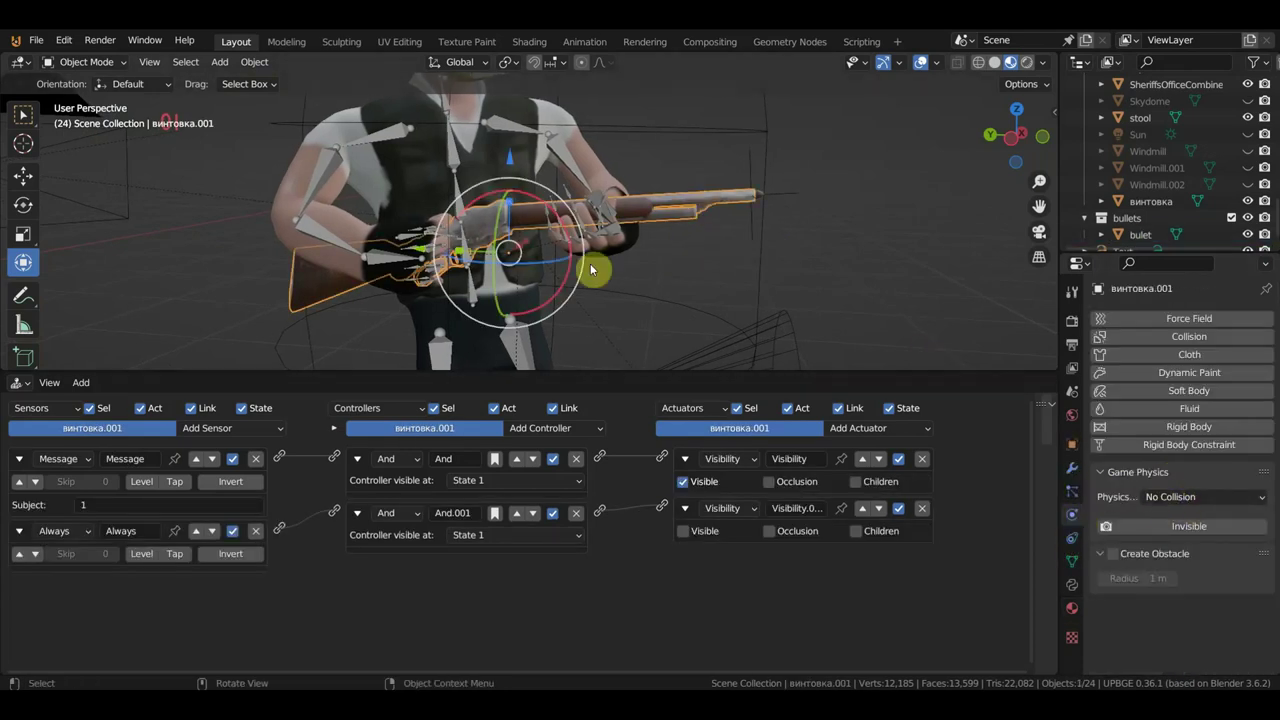
{"action": "left_click", "coordinate": [761, 197]}
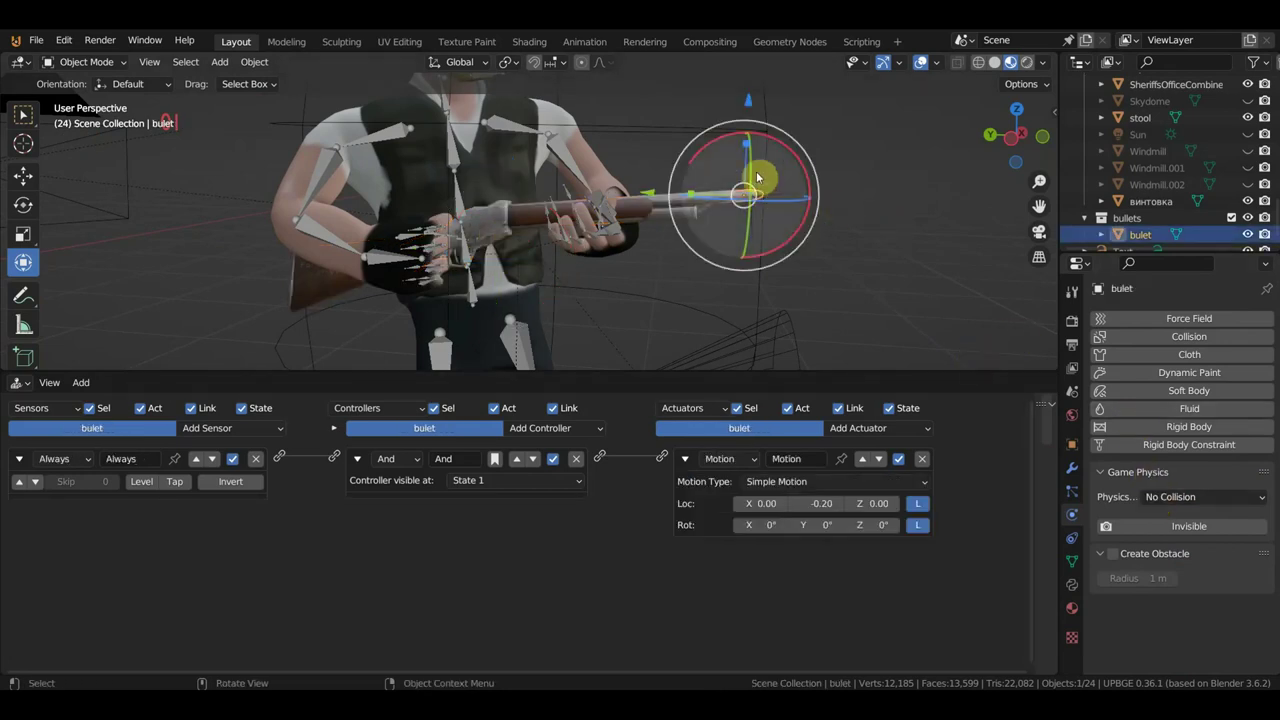
{"action": "left_click", "coordinate": [757, 177]}
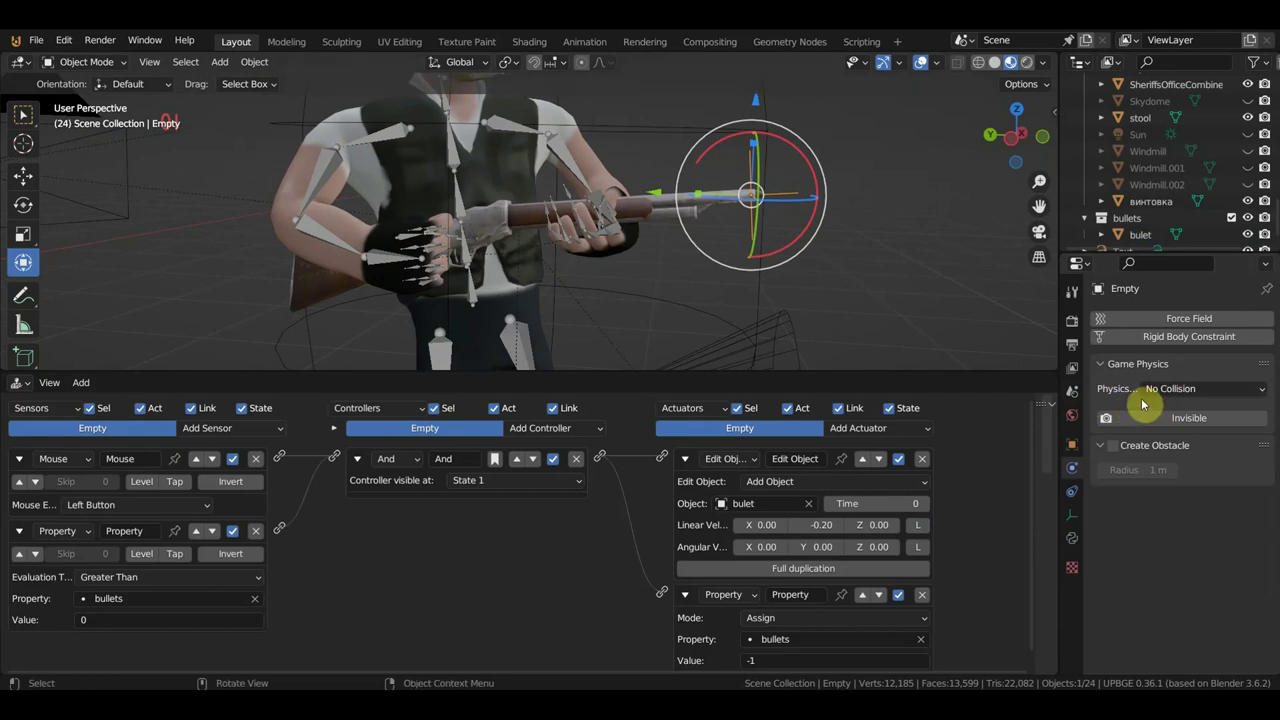
Orbit around the character and camera, selecting the Cube.003 body along the way
{"action": "scroll", "coordinate": [800, 211], "scroll_direction": "down", "scroll_amount": 4}
{"action": "middle_click_drag", "start_coordinate": [766, 223], "coordinate": [675, 196]}
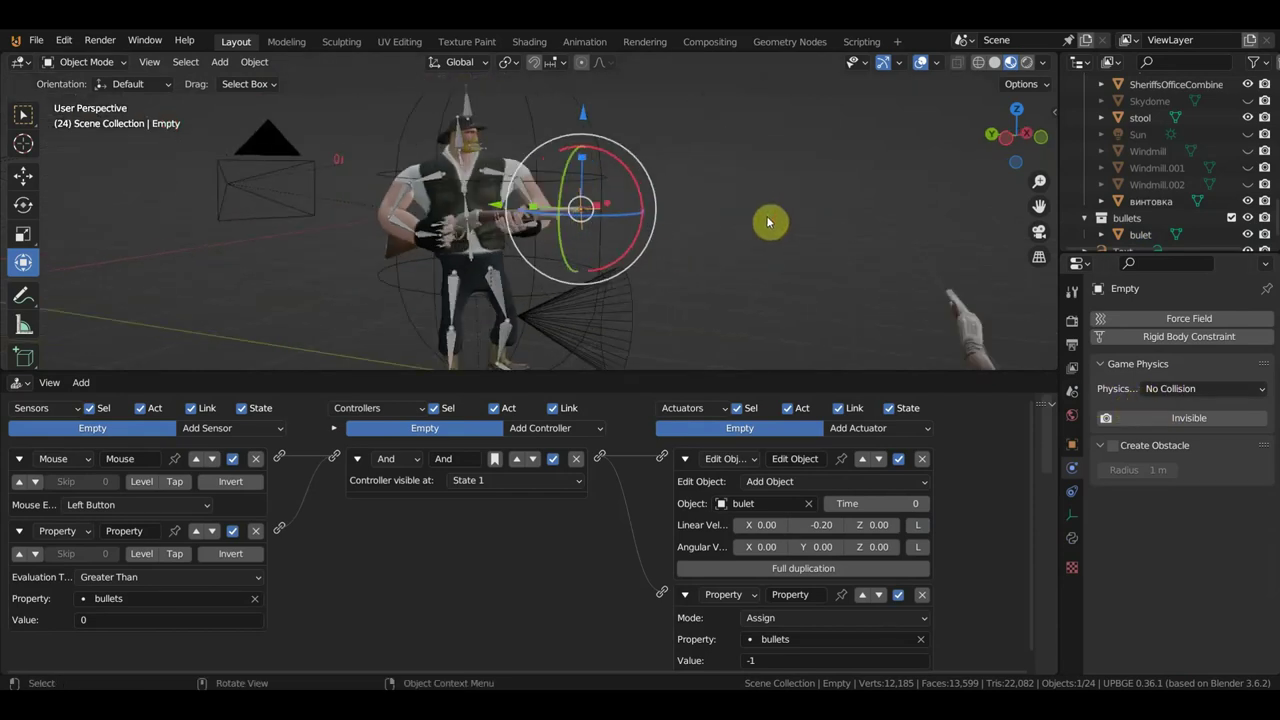
{"action": "left_click", "coordinate": [683, 172]}
{"action": "middle_click_drag", "start_coordinate": [751, 203], "coordinate": [756, 156]}
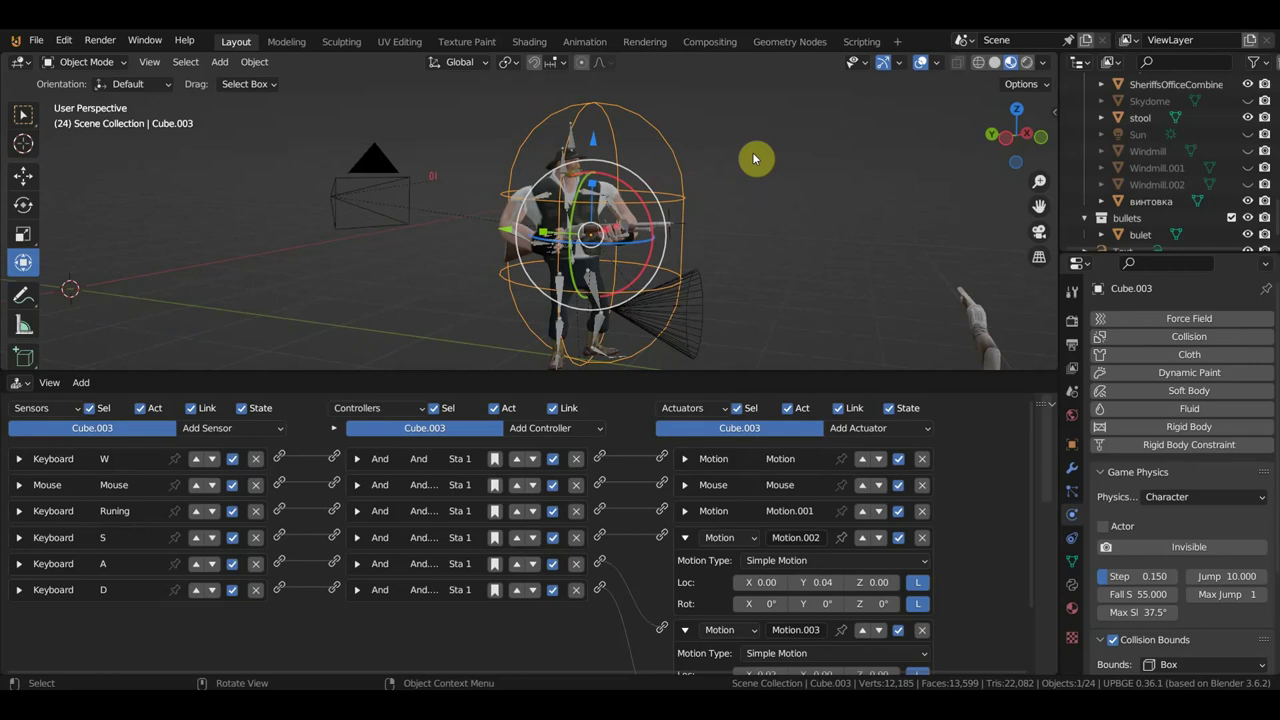
{"action": "middle_click_drag", "start_coordinate": [755, 251], "coordinate": [707, 241]}
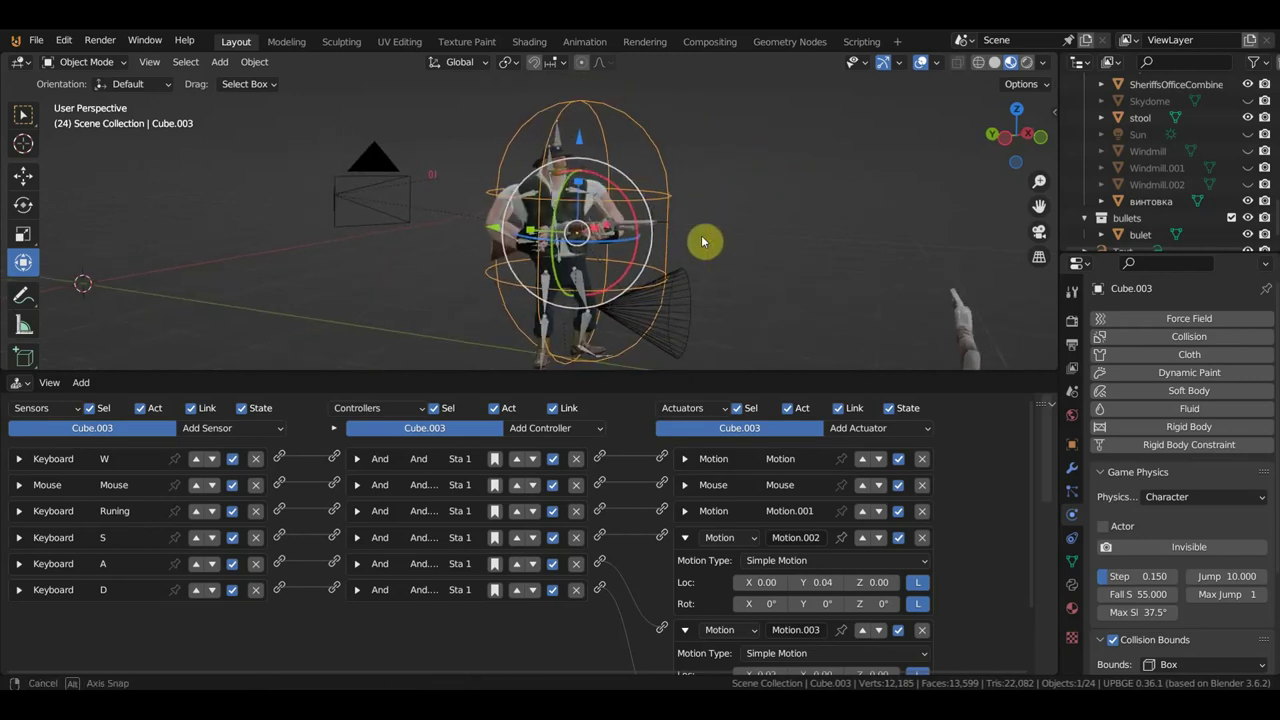
{"action": "mouse_move", "coordinate": [707, 241]}
{"action": "middle_mouse_down"}
{"action": "mouse_move", "coordinate": [754, 234]}
{"action": "mouse_move", "coordinate": [734, 234]}
{"action": "middle_mouse_up"}
{"action": "scroll", "coordinate": [714, 243], "scroll_direction": "up", "scroll_amount": 3}
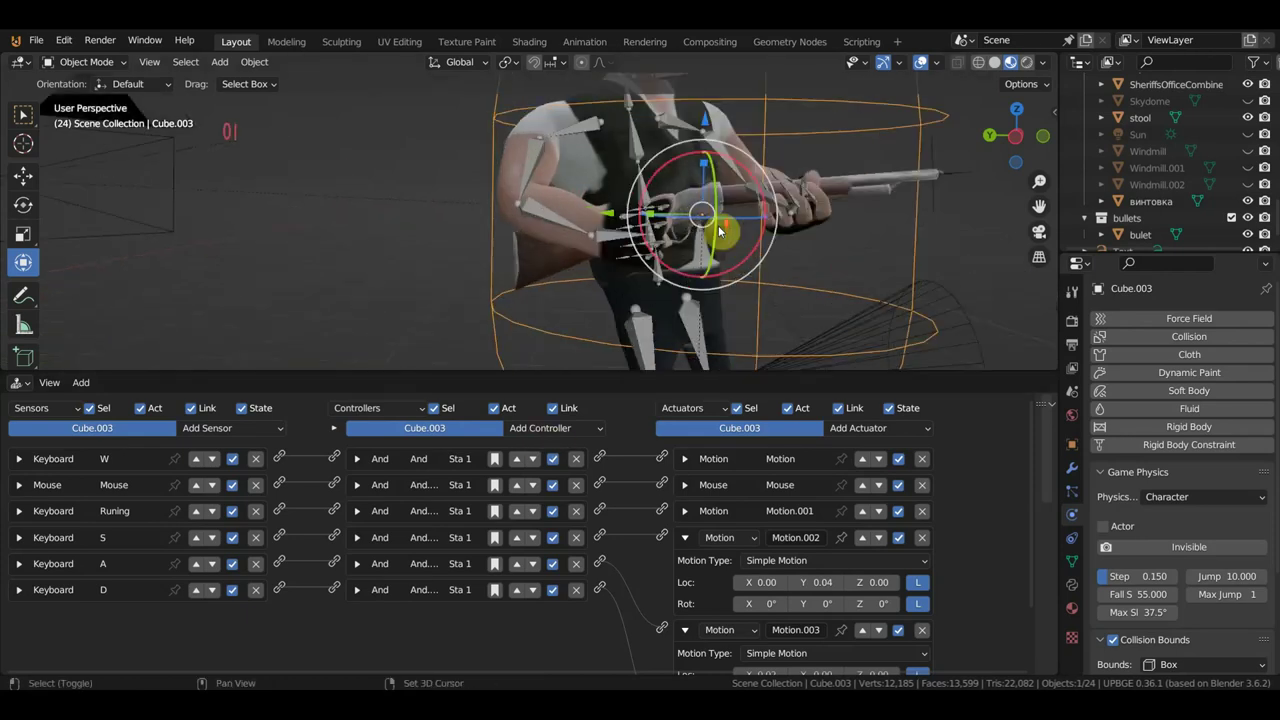
{"action": "scroll", "coordinate": [714, 240], "scroll_direction": "up", "scroll_amount": 2}
Rotate the muzzle Empty to line up with the barrel and make the logic editor taller
{"action": "left_click", "coordinate": [782, 211]}
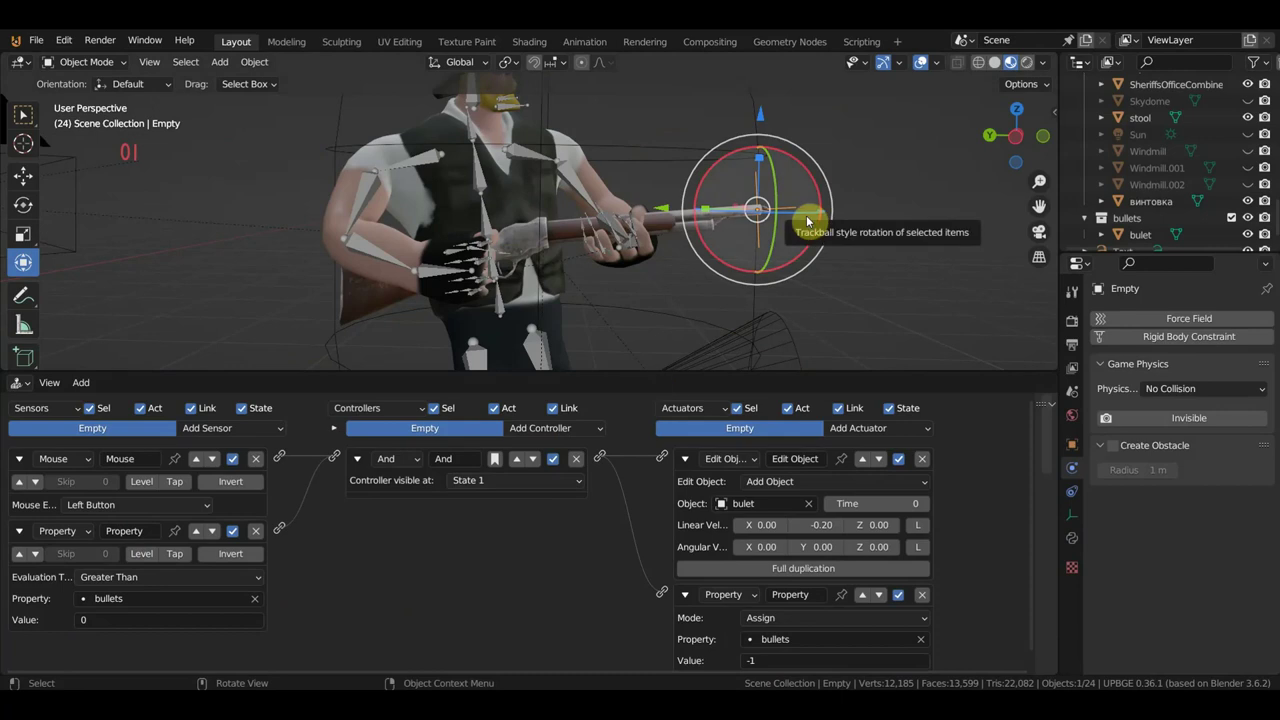
{"action": "middle_click_drag", "start_coordinate": [810, 222], "coordinate": [730, 250]}
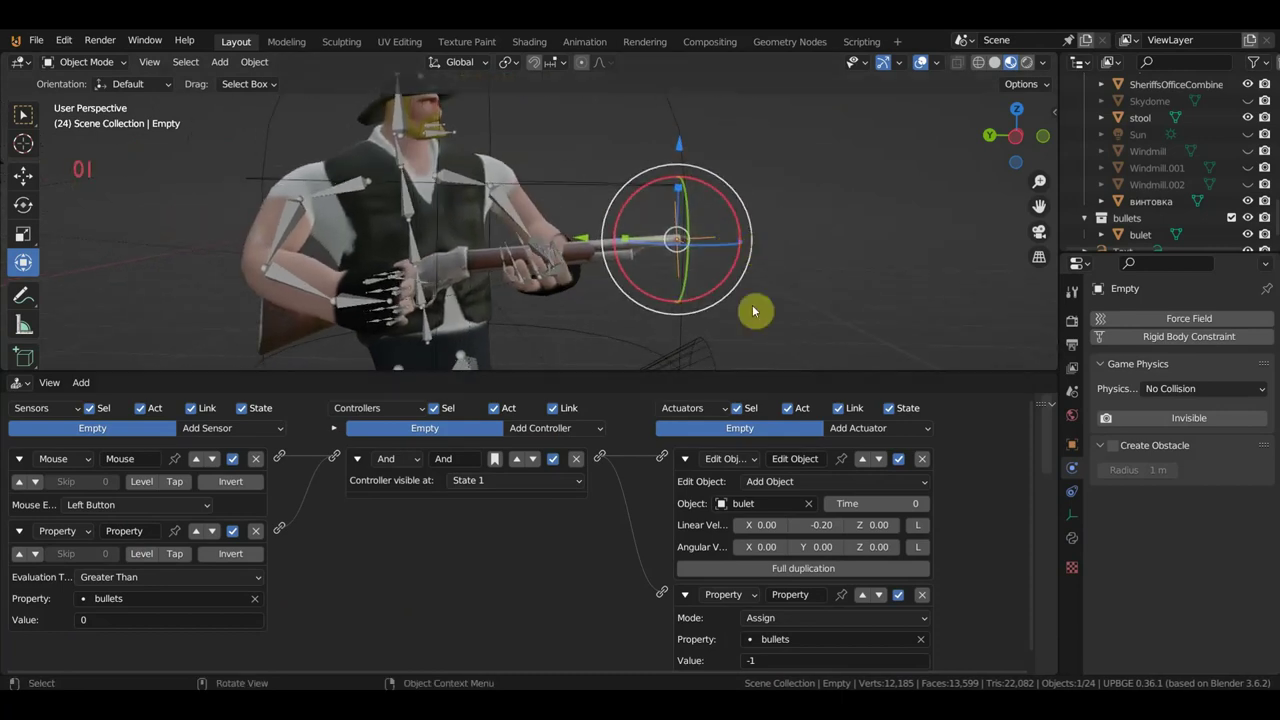
{"action": "left_click_drag", "start_coordinate": [728, 250], "coordinate": [757, 309]}
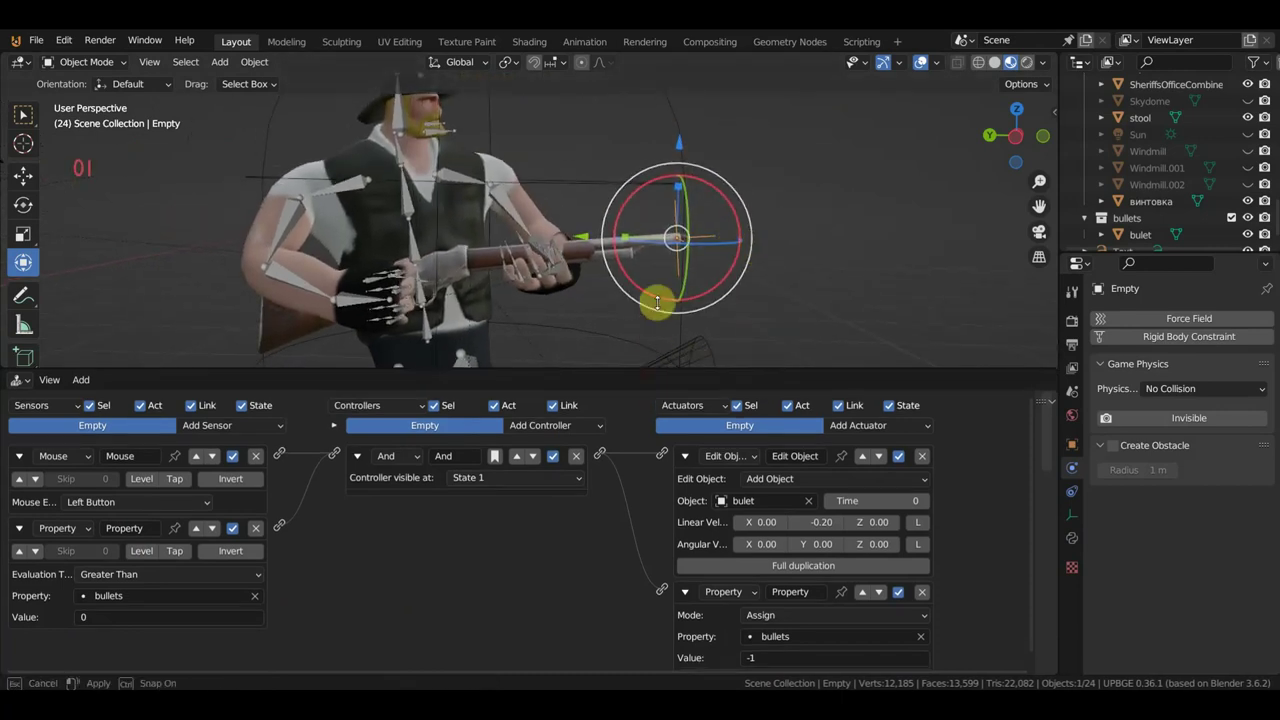
{"action": "left_click_drag", "start_coordinate": [645, 372], "coordinate": [643, 298]}
{"action": "middle_click_drag", "start_coordinate": [827, 191], "coordinate": [907, 189]}
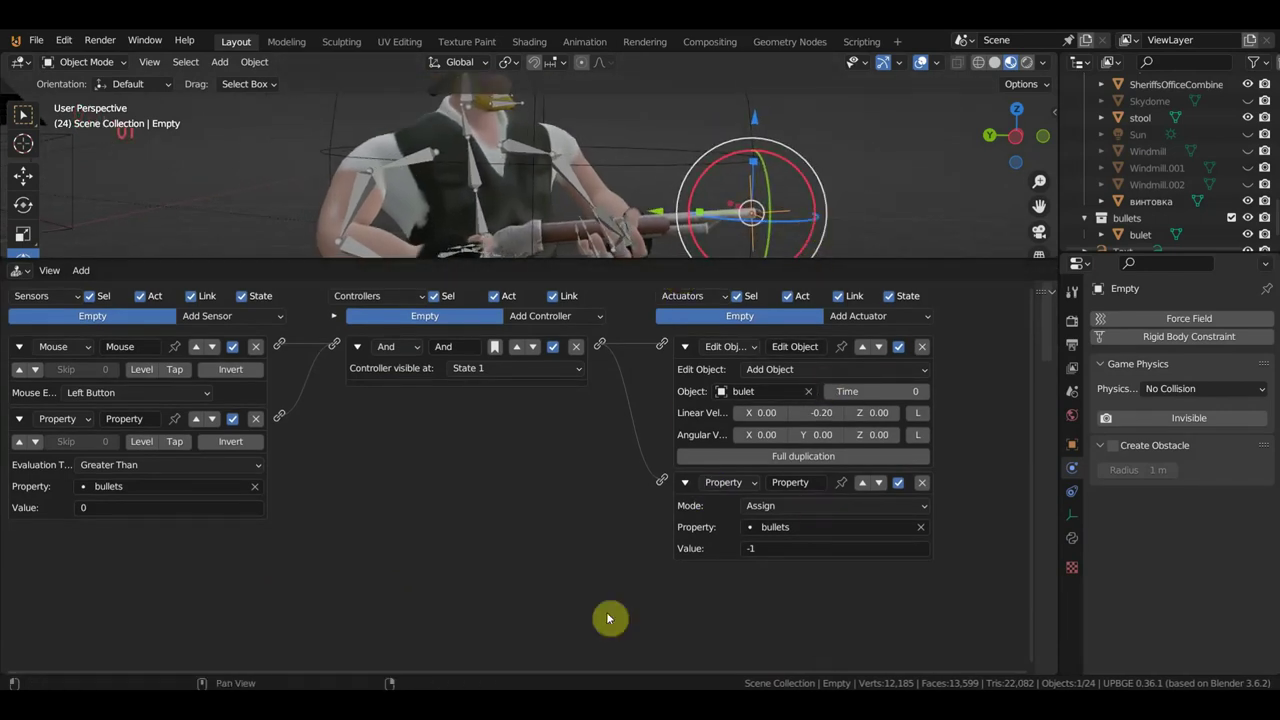
Add a Message actuator to the Empty addressed to the Text object
{"action": "scroll", "coordinate": [768, 218], "scroll_direction": "up", "scroll_amount": 3}
{"action": "middle_click_drag", "start_coordinate": [768, 218], "coordinate": [600, 180], "text": "shift"}
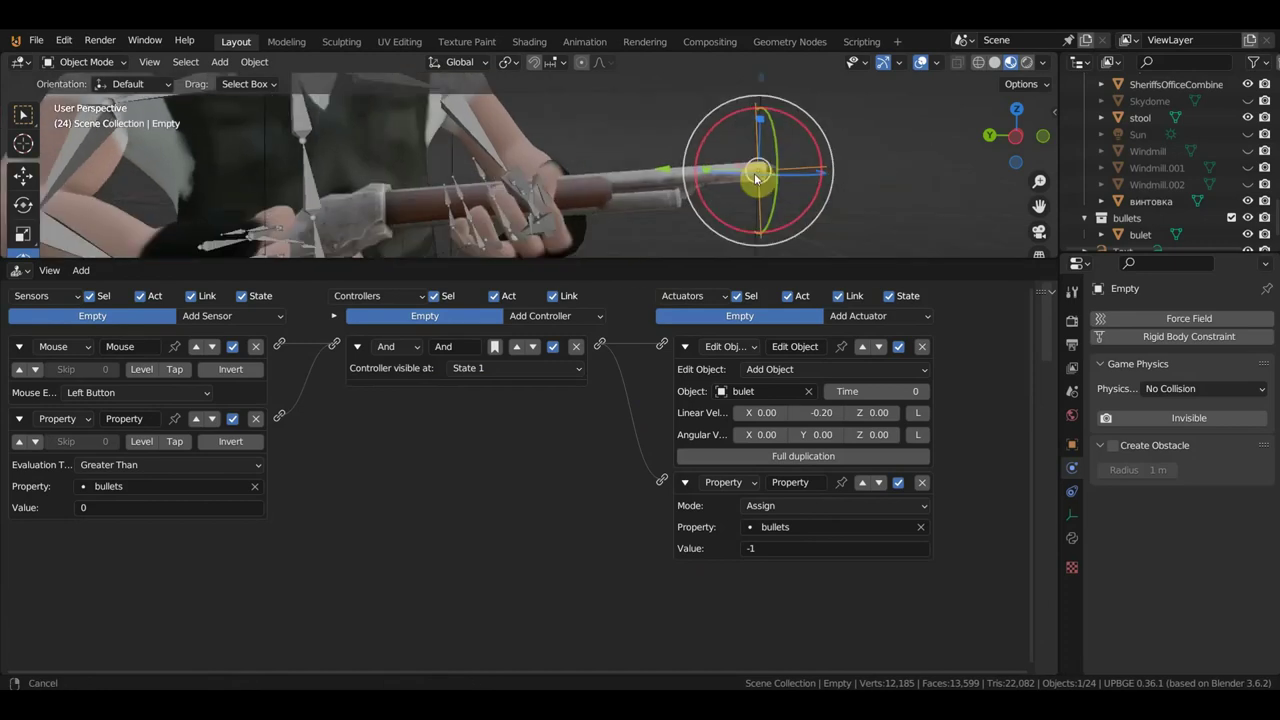
{"action": "left_click", "coordinate": [845, 316]}
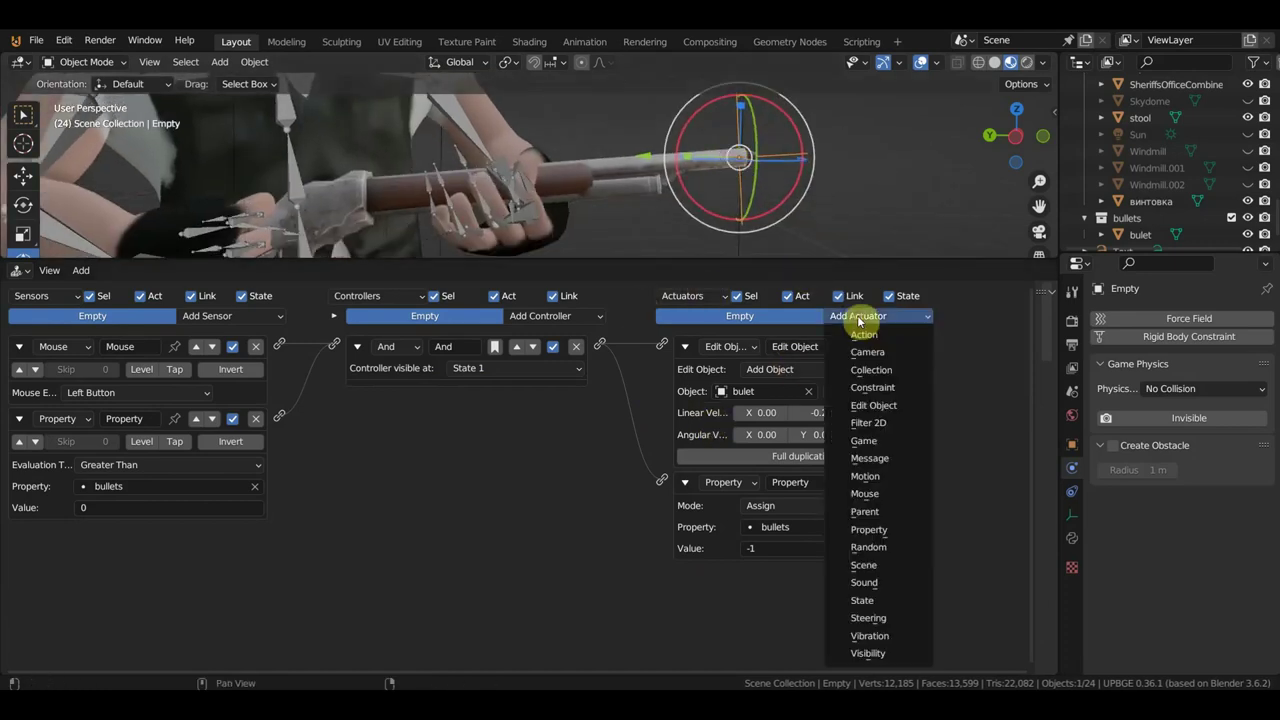
{"action": "left_click", "coordinate": [889, 464]}
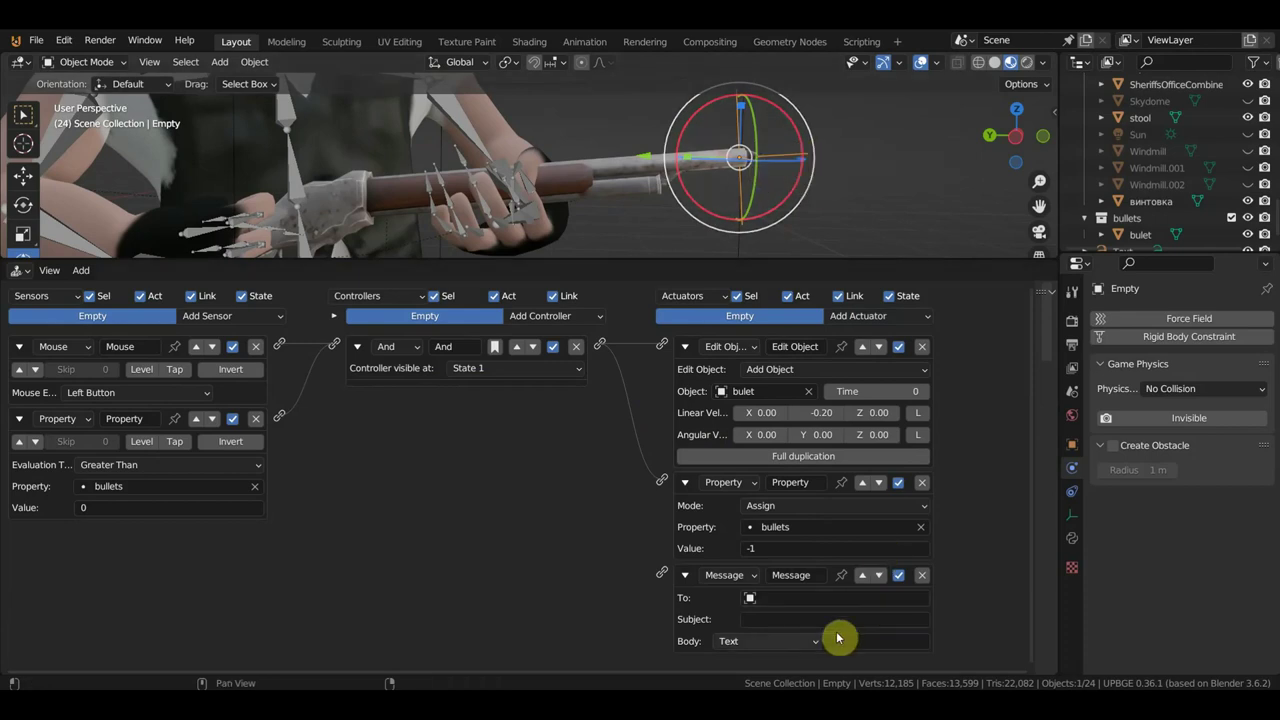
{"action": "left_click", "coordinate": [770, 621]}
{"action": "left_click", "coordinate": [781, 598]}
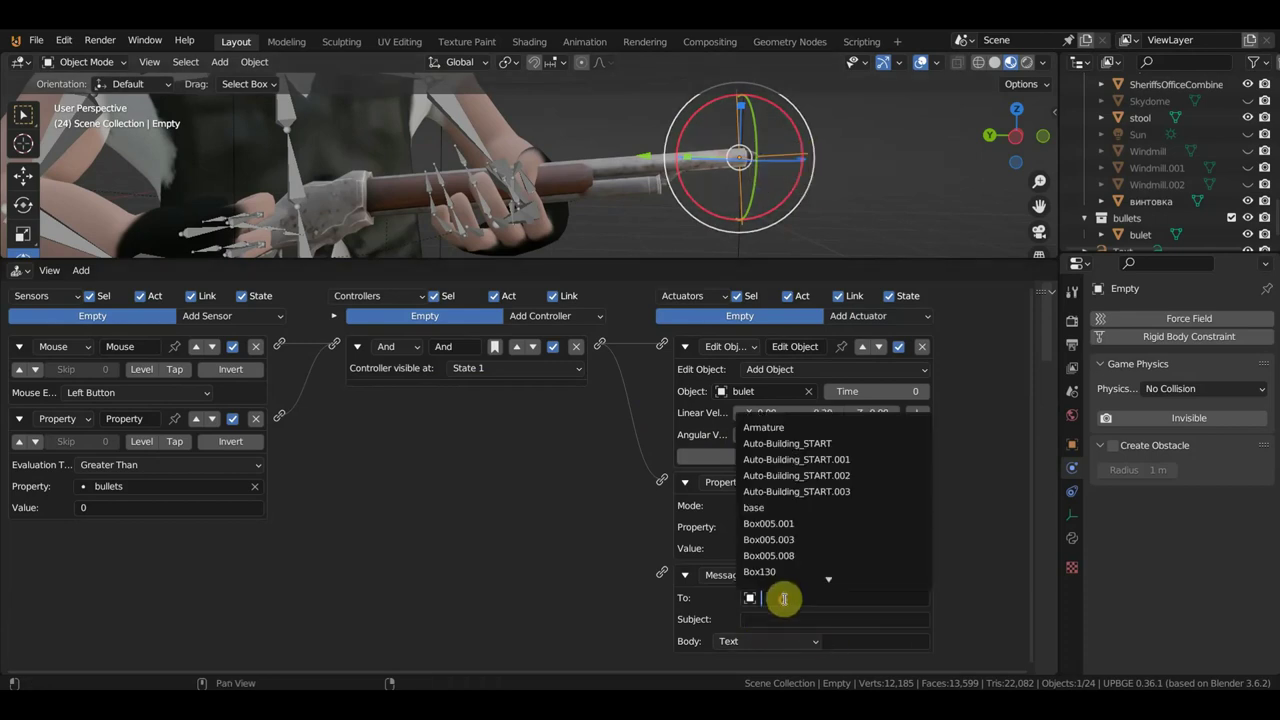
{"action": "scroll", "coordinate": [818, 560], "scroll_direction": "down", "scroll_amount": 5}
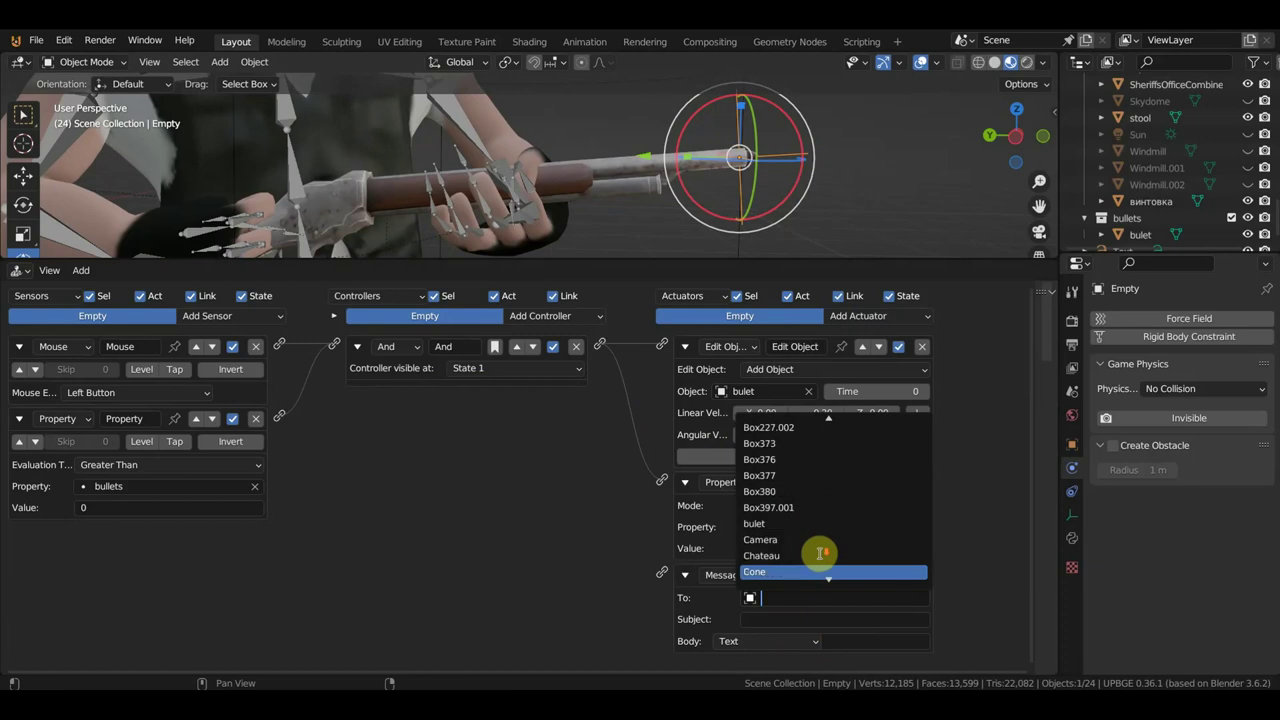
{"action": "scroll", "coordinate": [819, 553], "scroll_direction": "down", "scroll_amount": 6}
{"action": "scroll", "coordinate": [819, 553], "scroll_direction": "down", "scroll_amount": 4}
{"action": "scroll", "coordinate": [819, 553], "scroll_direction": "down", "scroll_amount": 6}
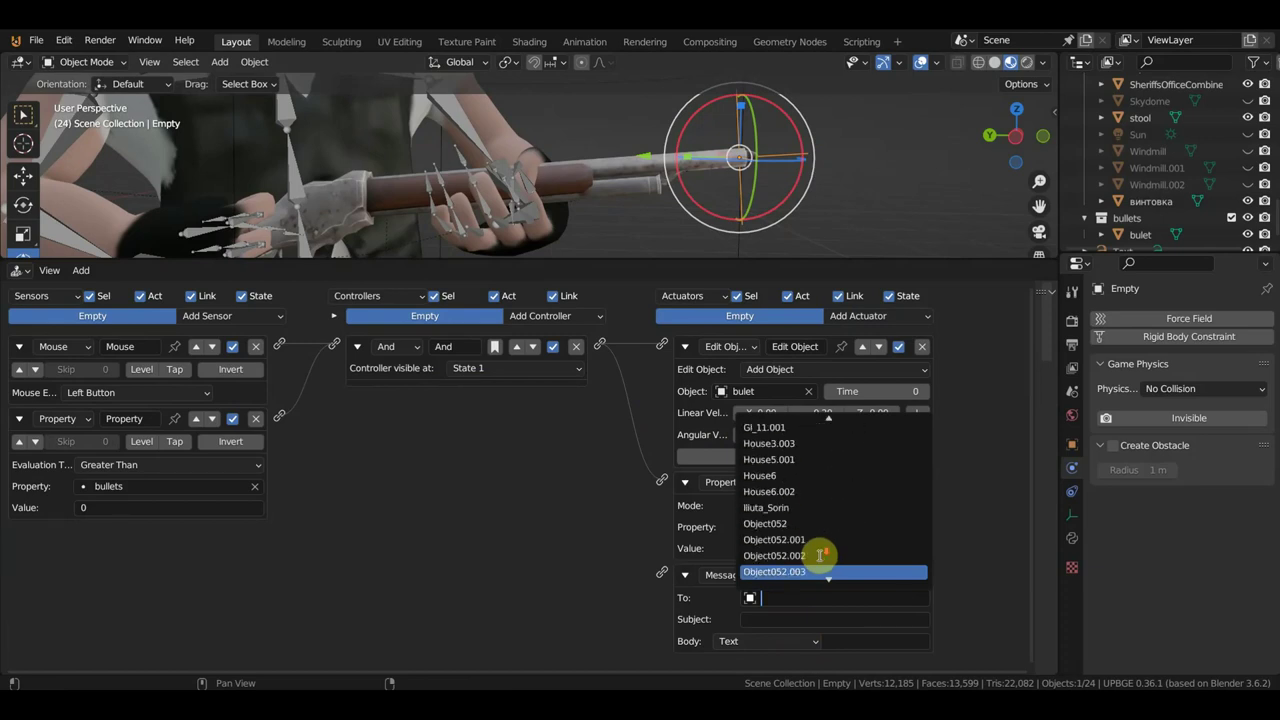
{"action": "scroll", "coordinate": [819, 555], "scroll_direction": "down", "scroll_amount": 5}
{"action": "scroll", "coordinate": [819, 555], "scroll_direction": "down", "scroll_amount": 5}
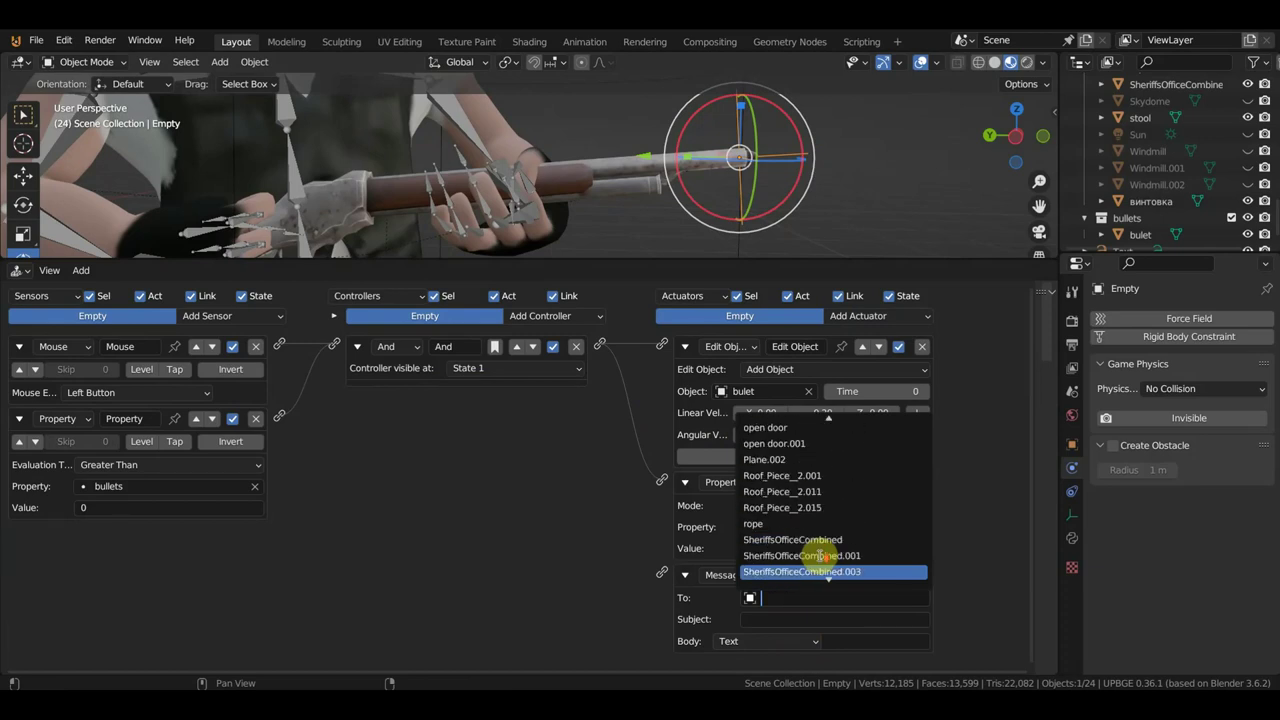
{"action": "scroll", "coordinate": [819, 555], "scroll_direction": "down", "scroll_amount": 6}
{"action": "scroll", "coordinate": [819, 555], "scroll_direction": "down", "scroll_amount": 4}
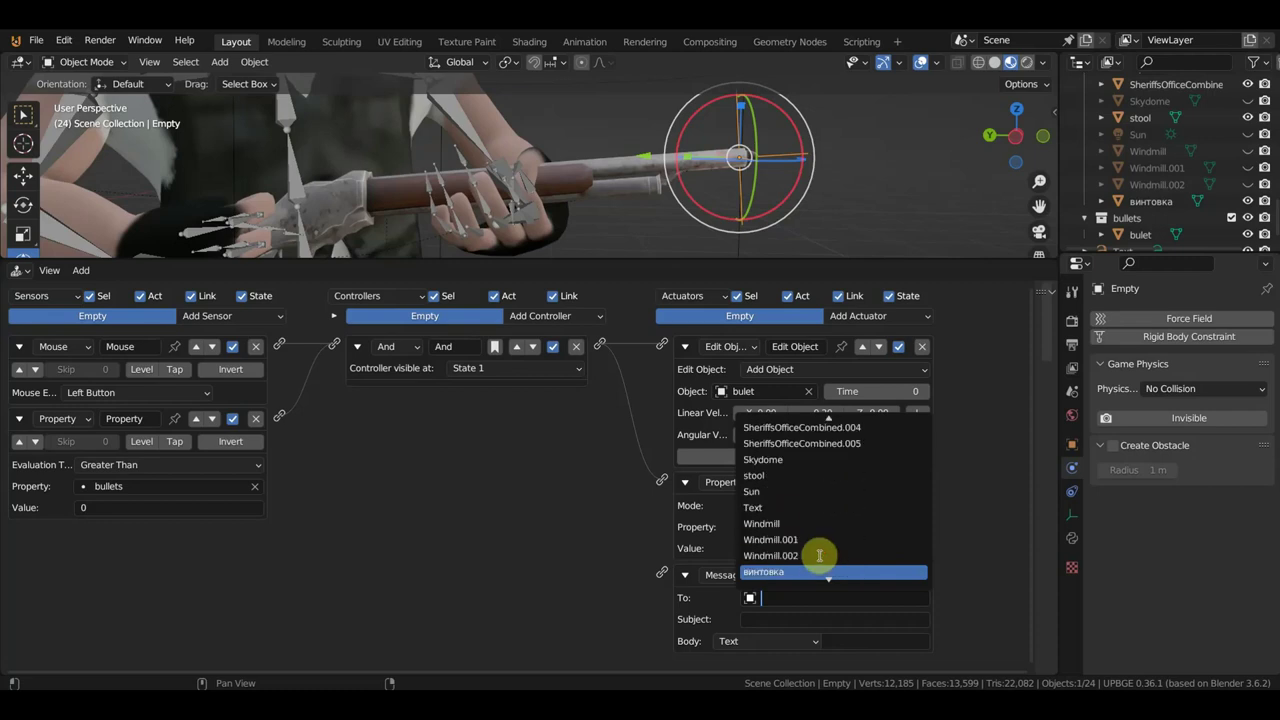
{"action": "scroll", "coordinate": [816, 545], "scroll_direction": "up", "scroll_amount": 4}
{"action": "left_click", "coordinate": [822, 537]}
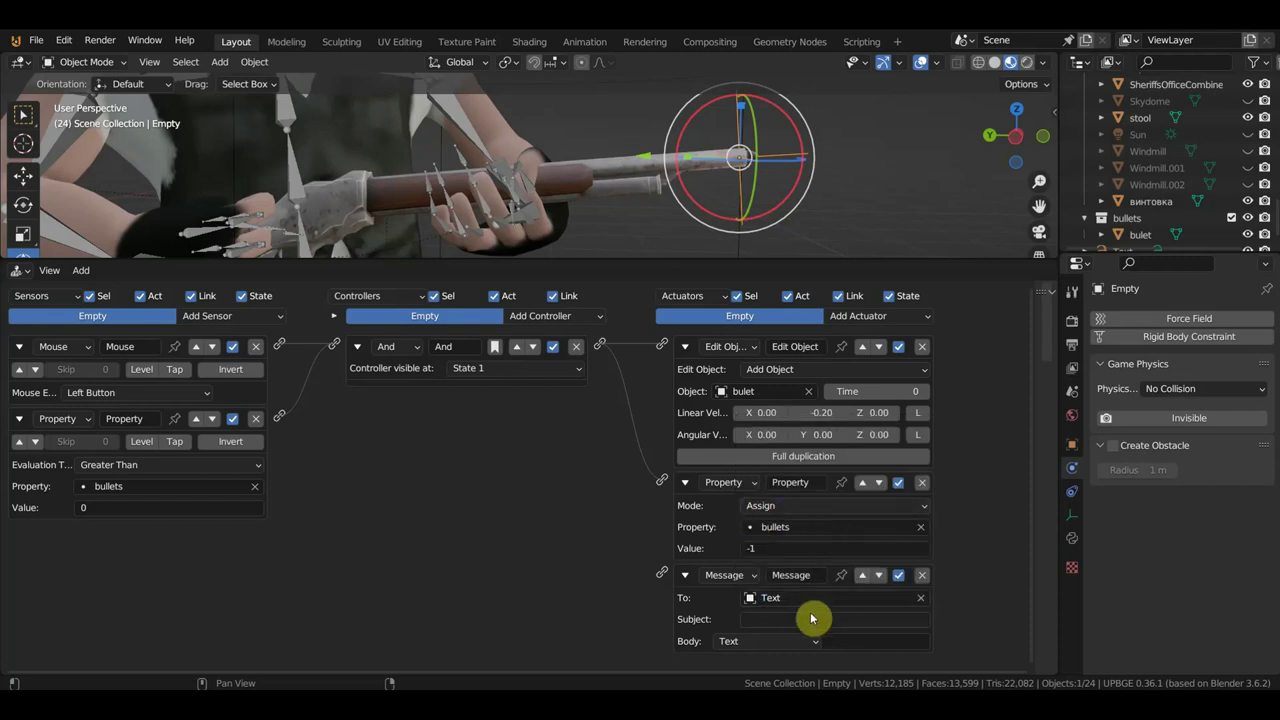
Set the message subject to '-' and review the bricks
{"action": "left_click", "coordinate": [772, 619]}
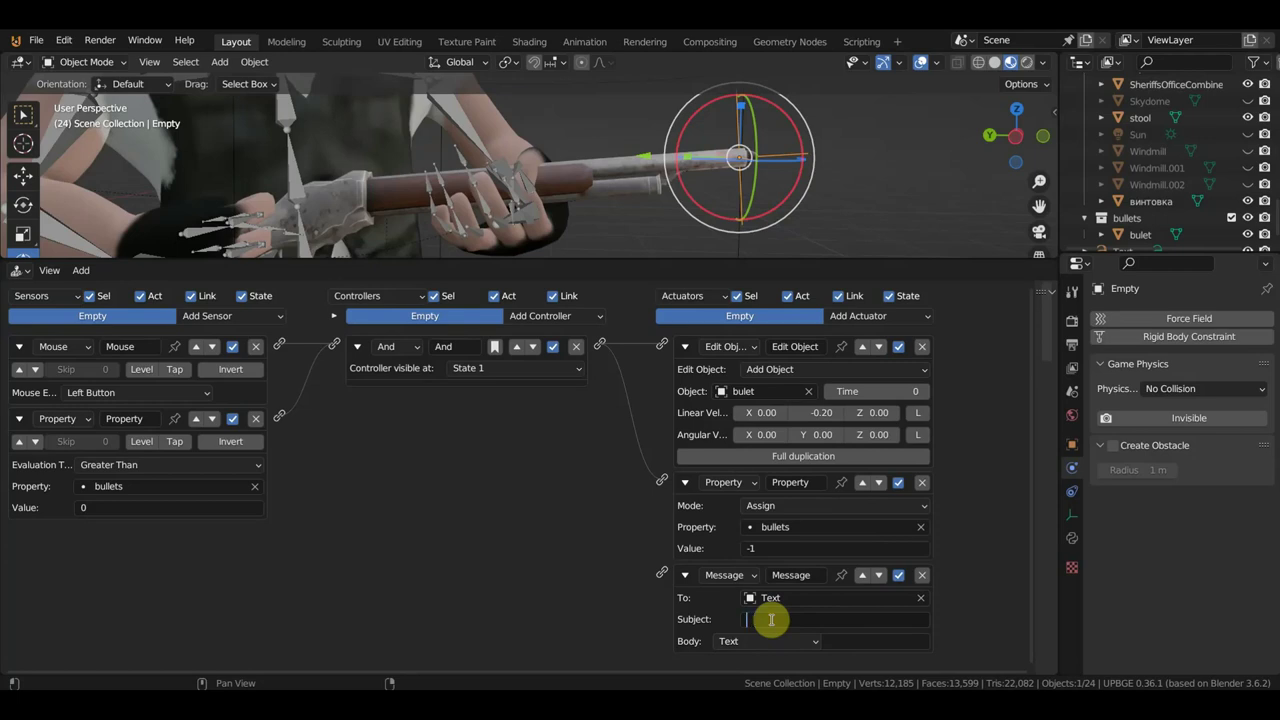
{"action": "type", "text": "-"}
{"action": "key", "text": "Return"}
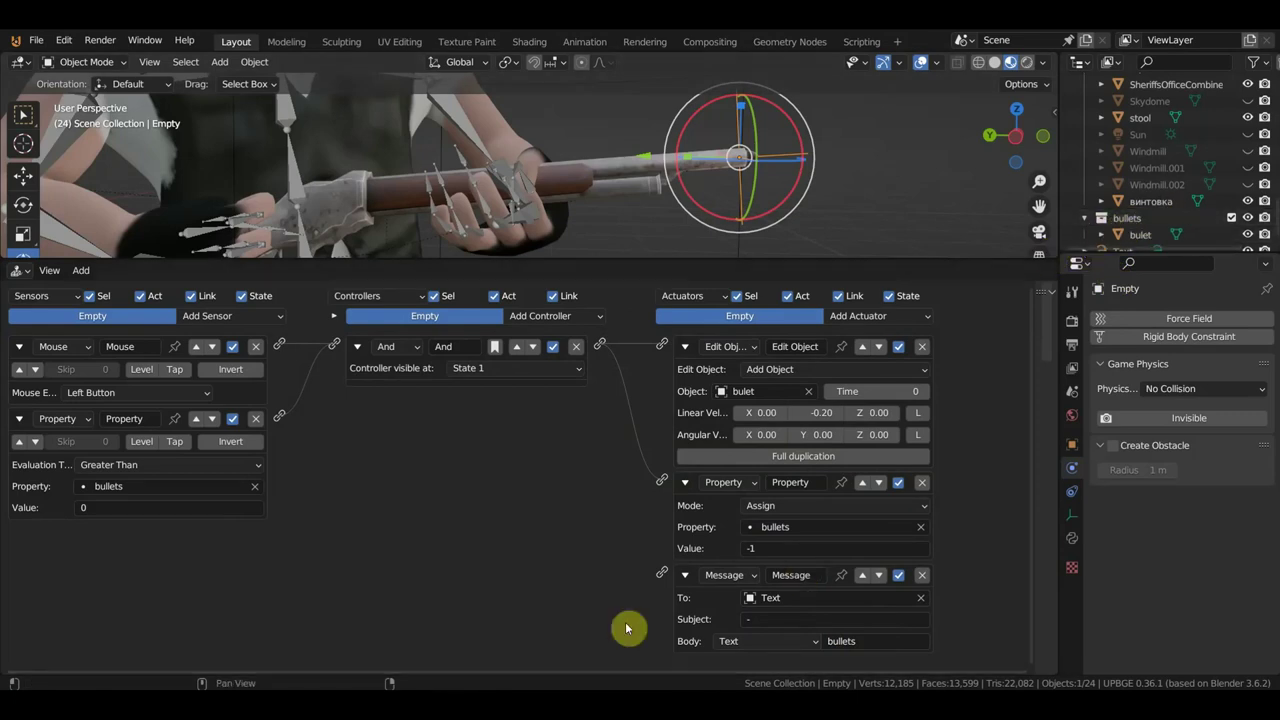
{"action": "scroll", "coordinate": [586, 514], "scroll_direction": "down", "scroll_amount": 1}
{"action": "scroll", "coordinate": [588, 515], "scroll_direction": "down", "scroll_amount": 1}
{"action": "scroll", "coordinate": [800, 434], "scroll_direction": "down", "scroll_amount": 1}
{"action": "scroll", "coordinate": [709, 443], "scroll_direction": "up", "scroll_amount": 1}
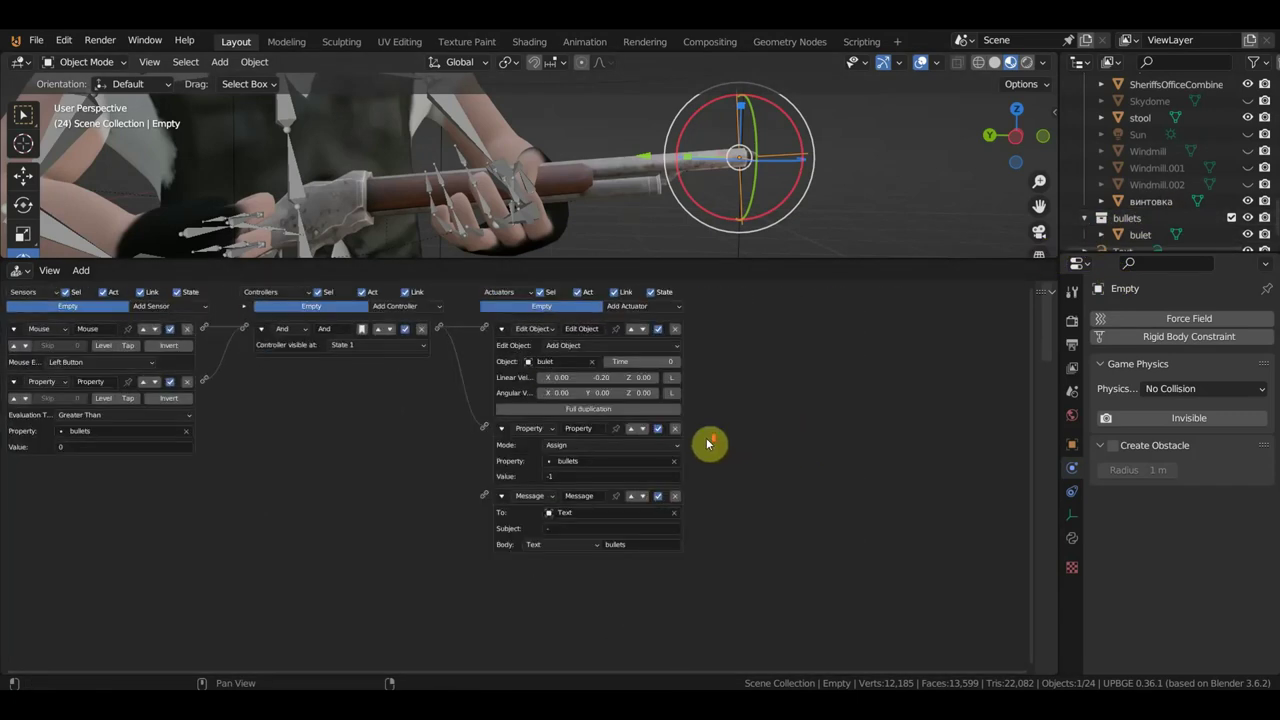
{"action": "scroll", "coordinate": [709, 443], "scroll_direction": "up", "scroll_amount": 1}
{"action": "scroll", "coordinate": [514, 500], "scroll_direction": "up", "scroll_amount": 1}
{"action": "scroll", "coordinate": [543, 513], "scroll_direction": "up", "scroll_amount": 1}
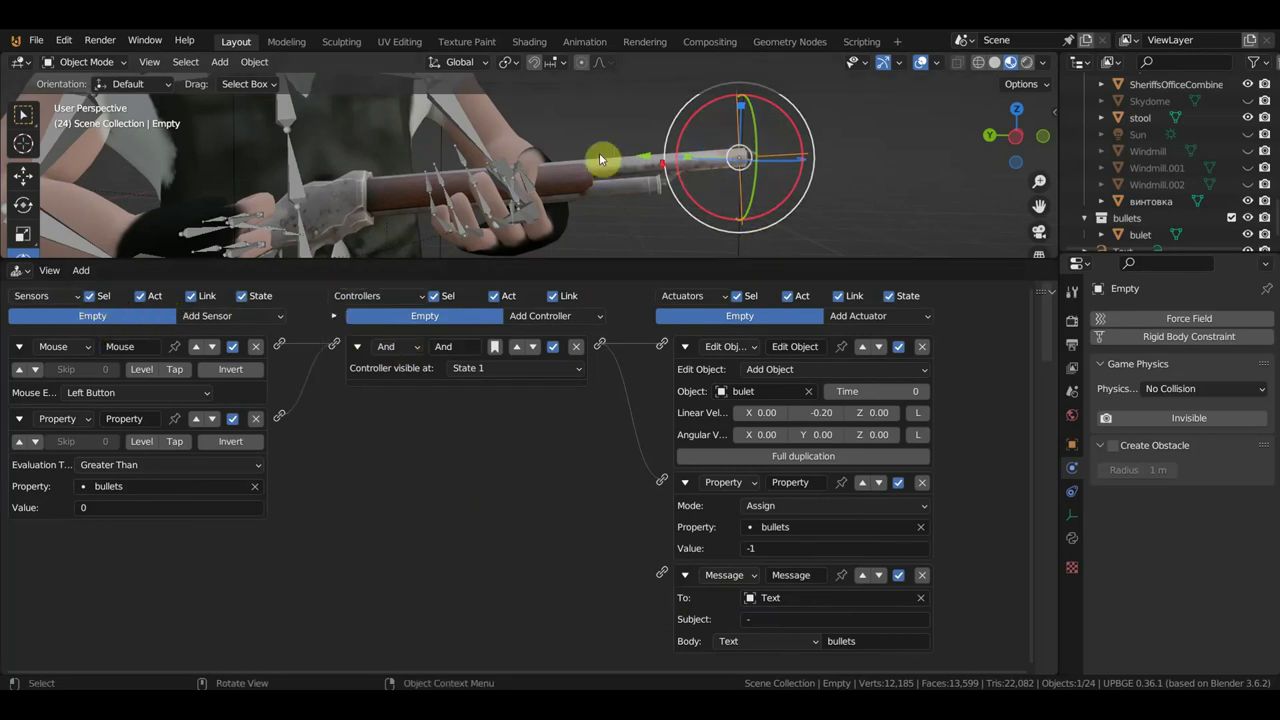
Select the Text counter to inspect its logic, orbit to check it, then unhide everything with Alt+H
{"action": "scroll", "coordinate": [646, 172], "scroll_direction": "down", "scroll_amount": 5}
{"action": "mouse_move", "coordinate": [646, 172]}
{"action": "middle_mouse_down"}
{"action": "mouse_move", "coordinate": [709, 214]}
{"action": "mouse_move", "coordinate": [851, 163]}
{"action": "mouse_move", "coordinate": [763, 191]}
{"action": "mouse_move", "coordinate": [490, 150]}
{"action": "middle_mouse_up"}
{"action": "left_click", "coordinate": [490, 150]}
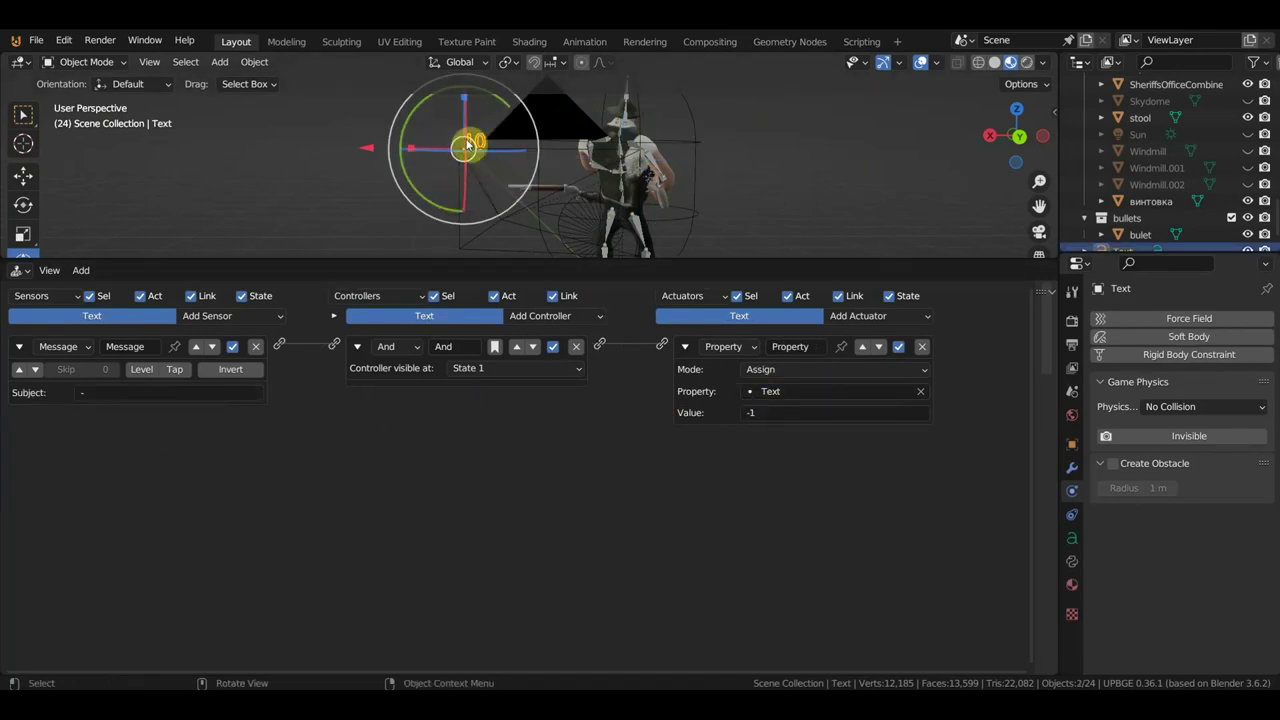
{"action": "mouse_move", "coordinate": [640, 164]}
{"action": "middle_mouse_down"}
{"action": "mouse_move", "coordinate": [701, 180]}
{"action": "mouse_move", "coordinate": [508, 188]}
{"action": "mouse_move", "coordinate": [723, 188]}
{"action": "middle_mouse_up"}
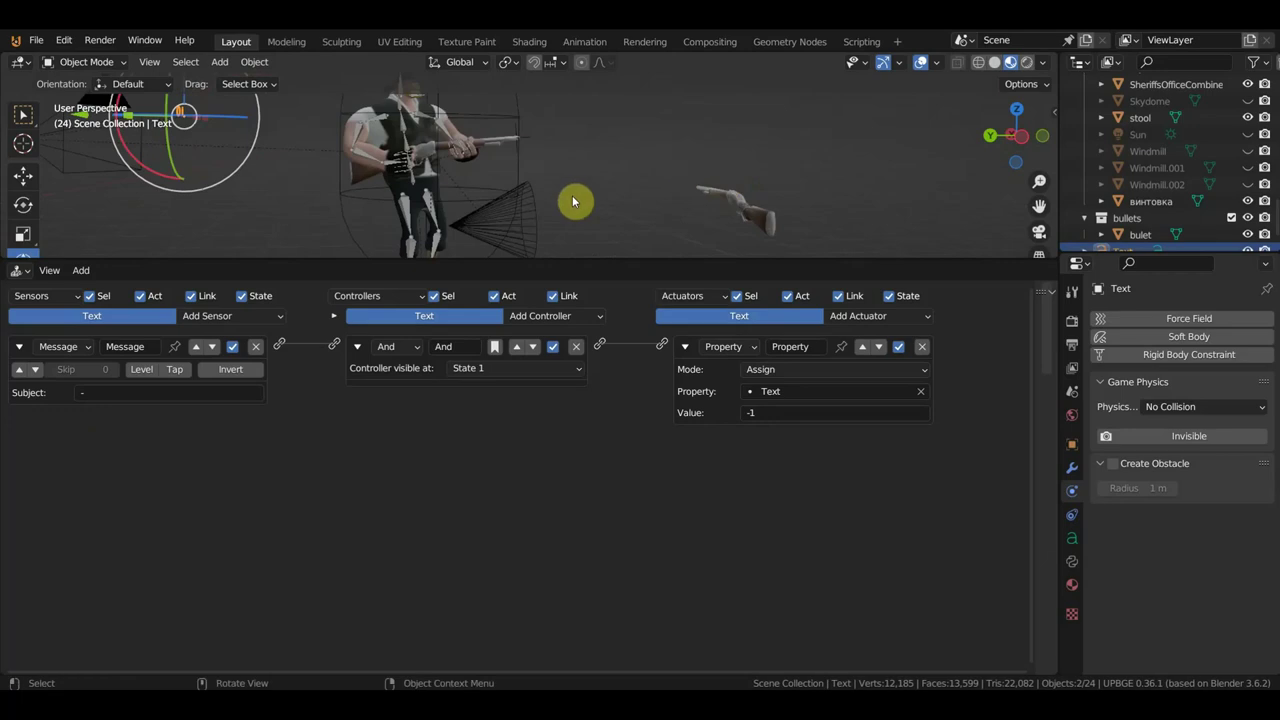
{"action": "middle_click_drag", "start_coordinate": [577, 185], "coordinate": [395, 355]}
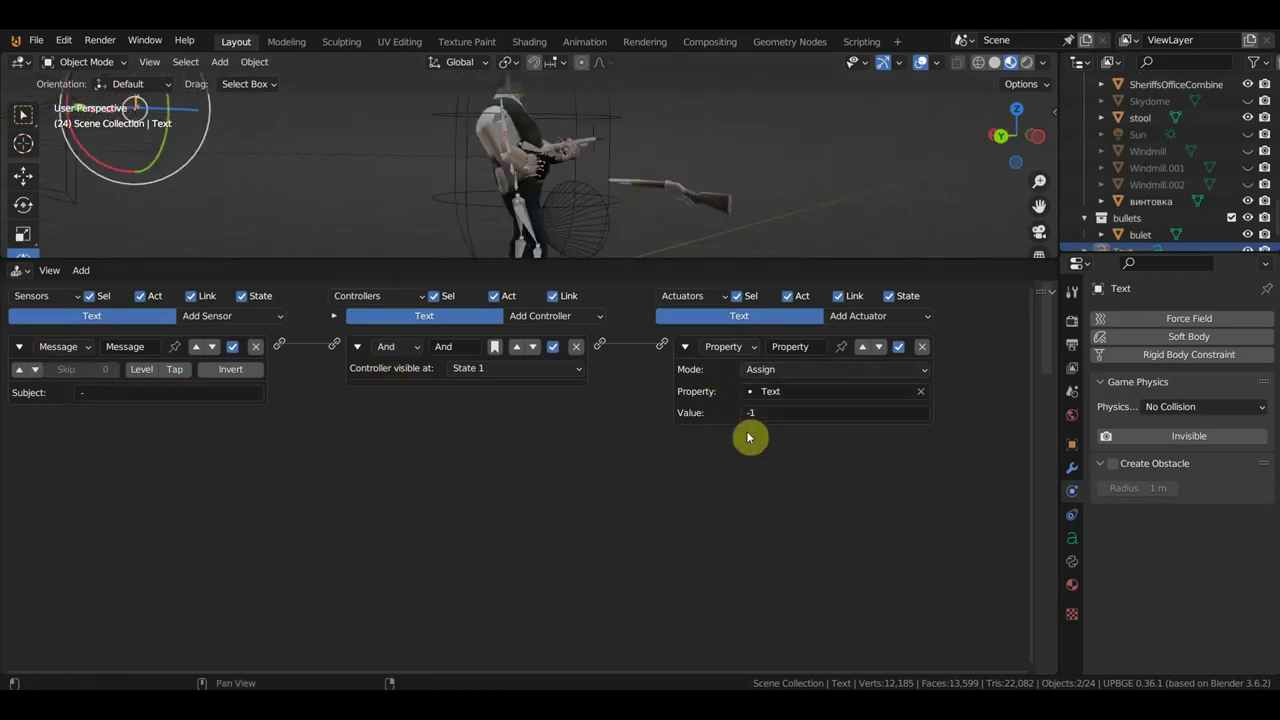
{"action": "mouse_move", "coordinate": [812, 201]}
{"action": "middle_mouse_down"}
{"action": "mouse_move", "coordinate": [766, 203]}
{"action": "mouse_move", "coordinate": [789, 256]}
{"action": "middle_mouse_up"}
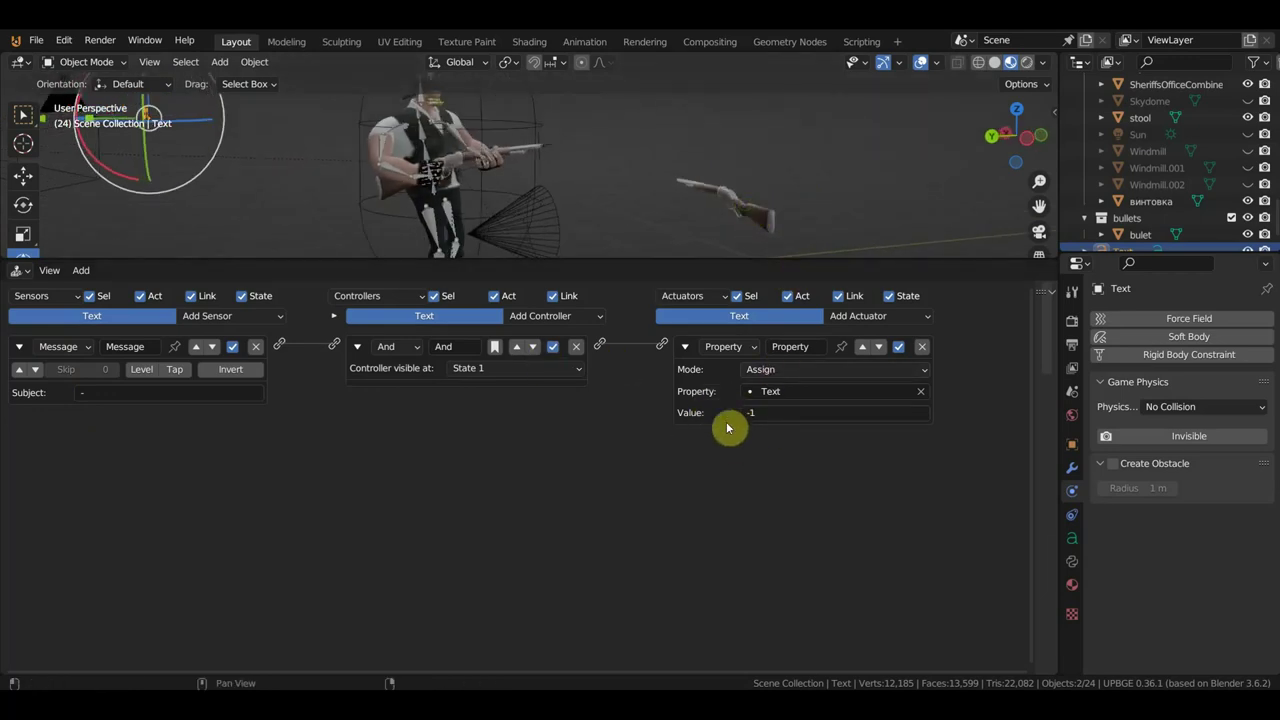
{"action": "mouse_move", "coordinate": [611, 214]}
{"action": "middle_mouse_down"}
{"action": "mouse_move", "coordinate": [502, 218]}
{"action": "mouse_move", "coordinate": [666, 206]}
{"action": "mouse_move", "coordinate": [563, 206]}
{"action": "mouse_move", "coordinate": [601, 206]}
{"action": "mouse_move", "coordinate": [603, 174]}
{"action": "mouse_move", "coordinate": [586, 163]}
{"action": "mouse_move", "coordinate": [589, 175]}
{"action": "middle_mouse_up"}
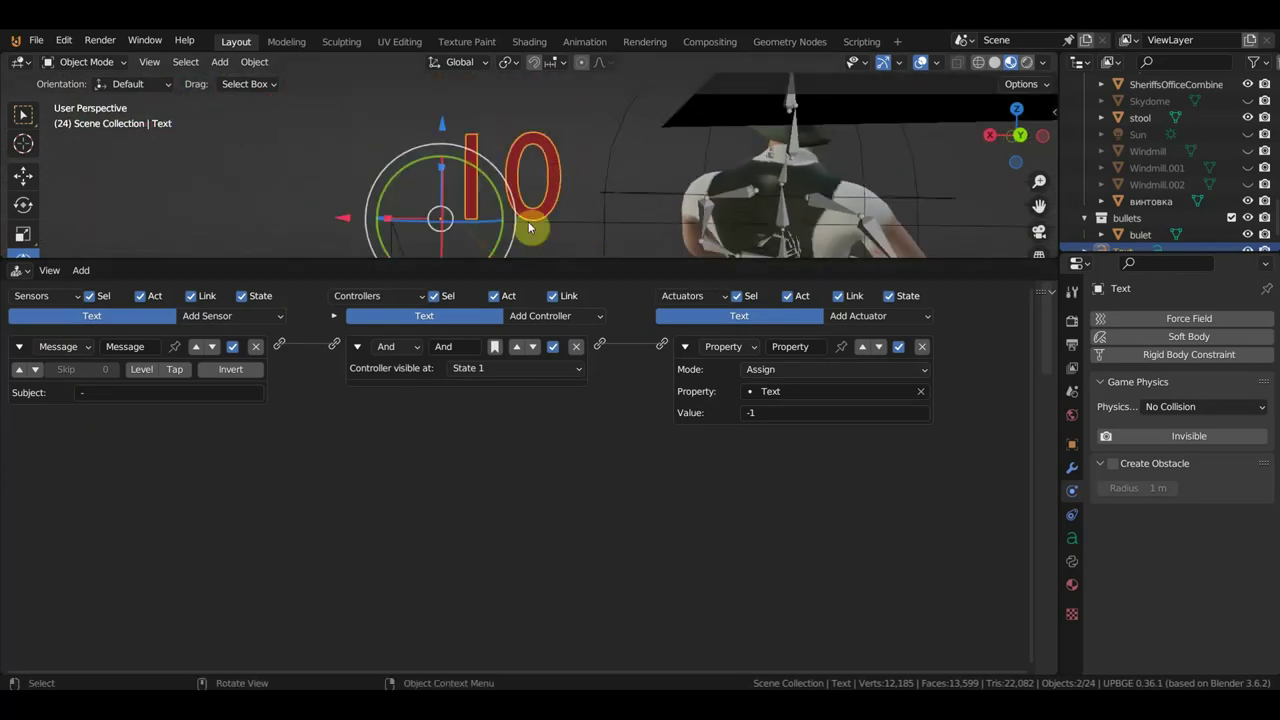
{"action": "mouse_move", "coordinate": [717, 217]}
{"action": "middle_mouse_down"}
{"action": "mouse_move", "coordinate": [766, 200]}
{"action": "mouse_move", "coordinate": [657, 215]}
{"action": "mouse_move", "coordinate": [614, 206]}
{"action": "mouse_move", "coordinate": [647, 207]}
{"action": "middle_mouse_up"}
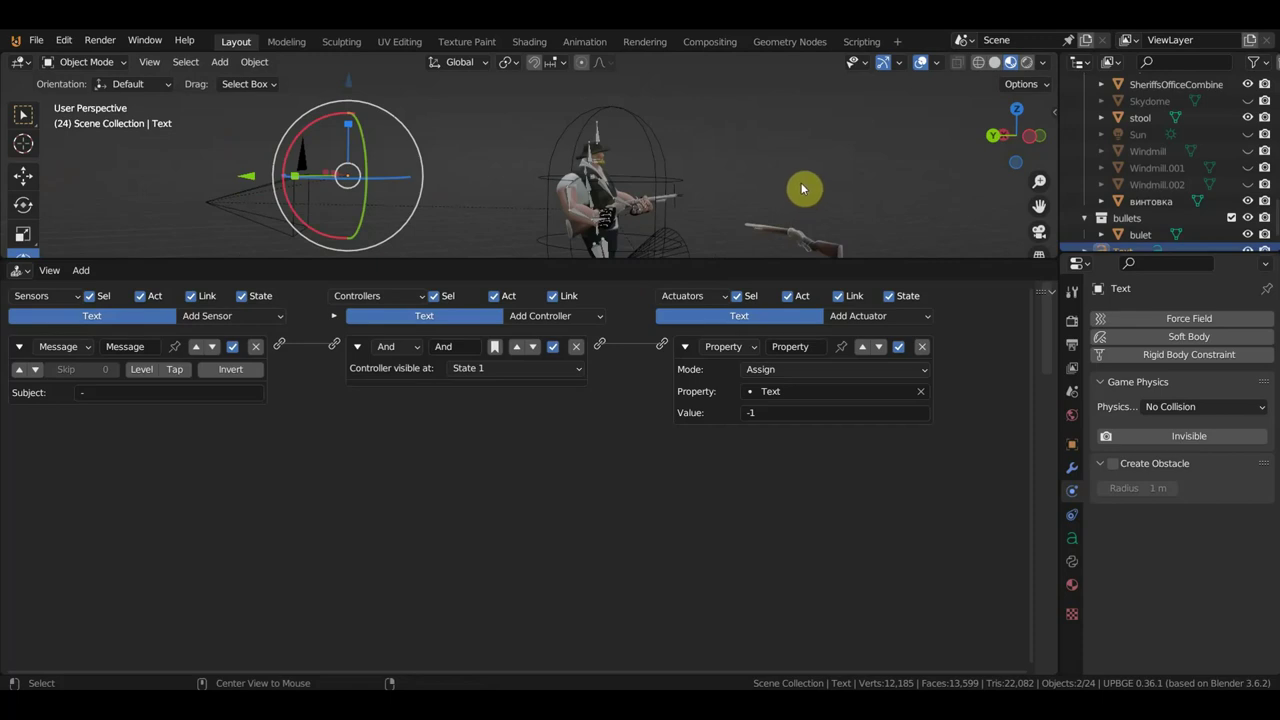
{"action": "left_click", "coordinate": [774, 218]}
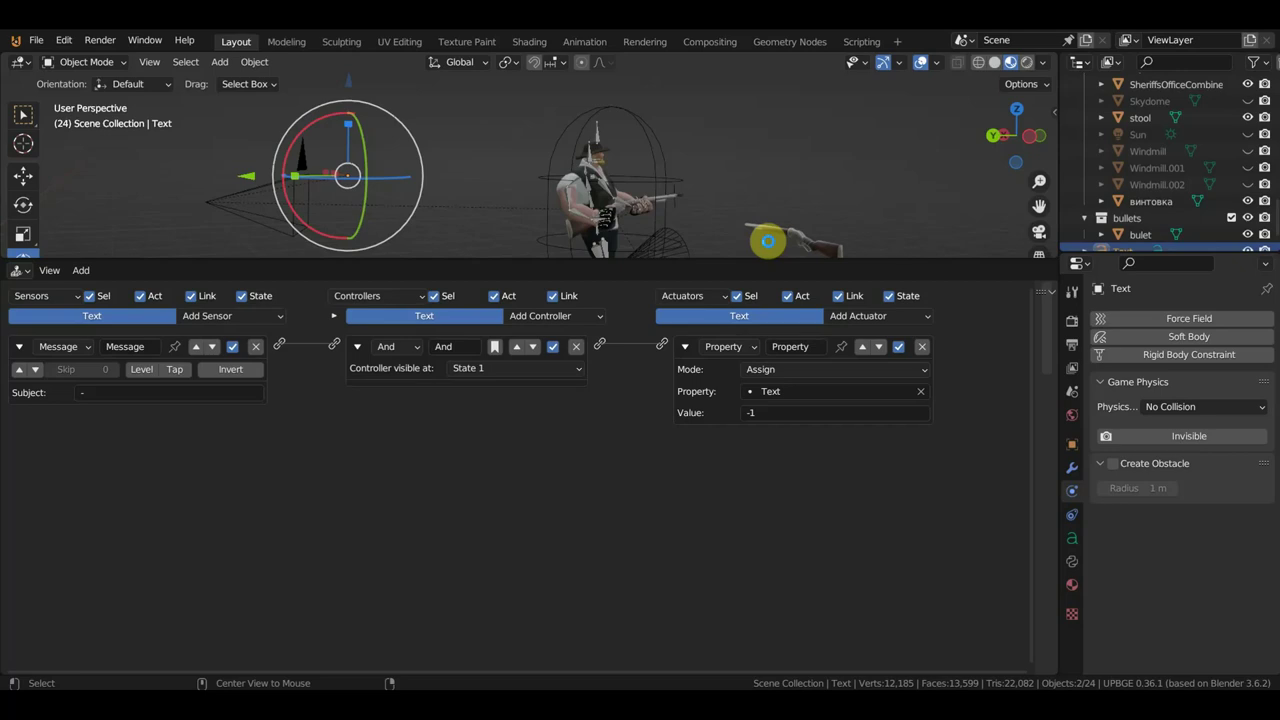
{"action": "key", "text": "alt+h"}
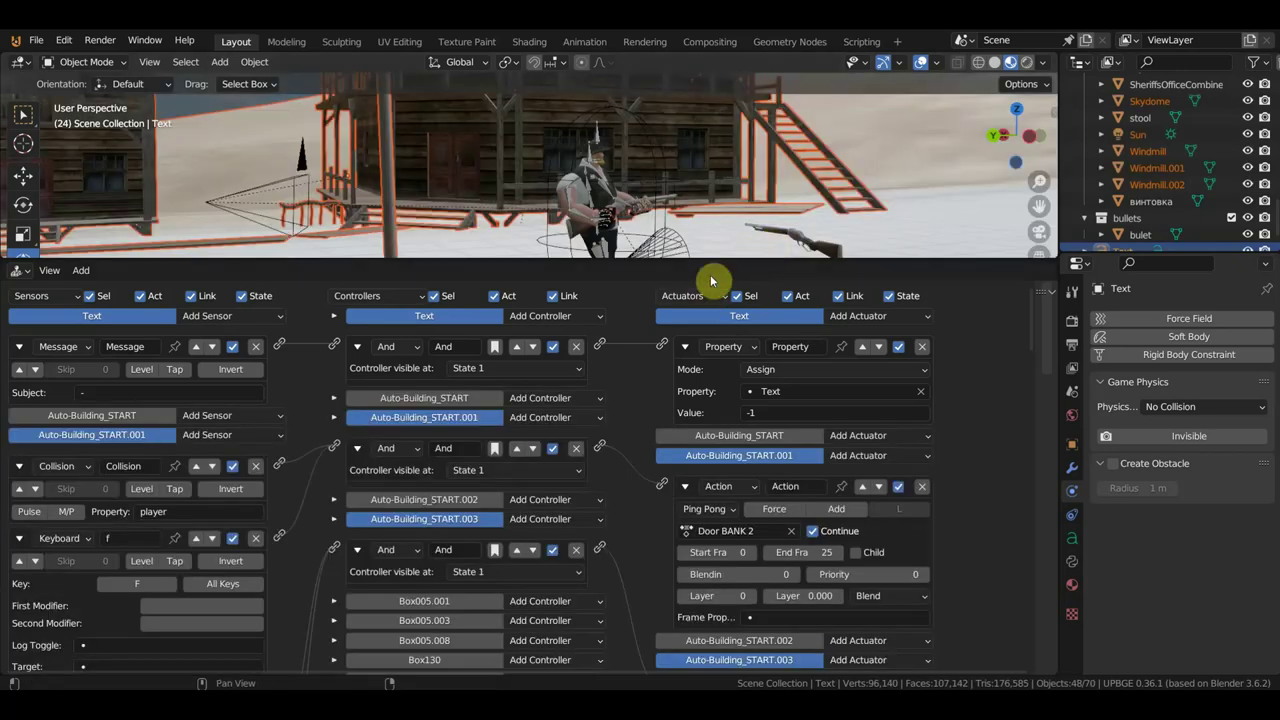
Select a building, enlarge the 3D view over the logic editor, and switch to camera view
{"action": "left_click", "coordinate": [895, 230]}
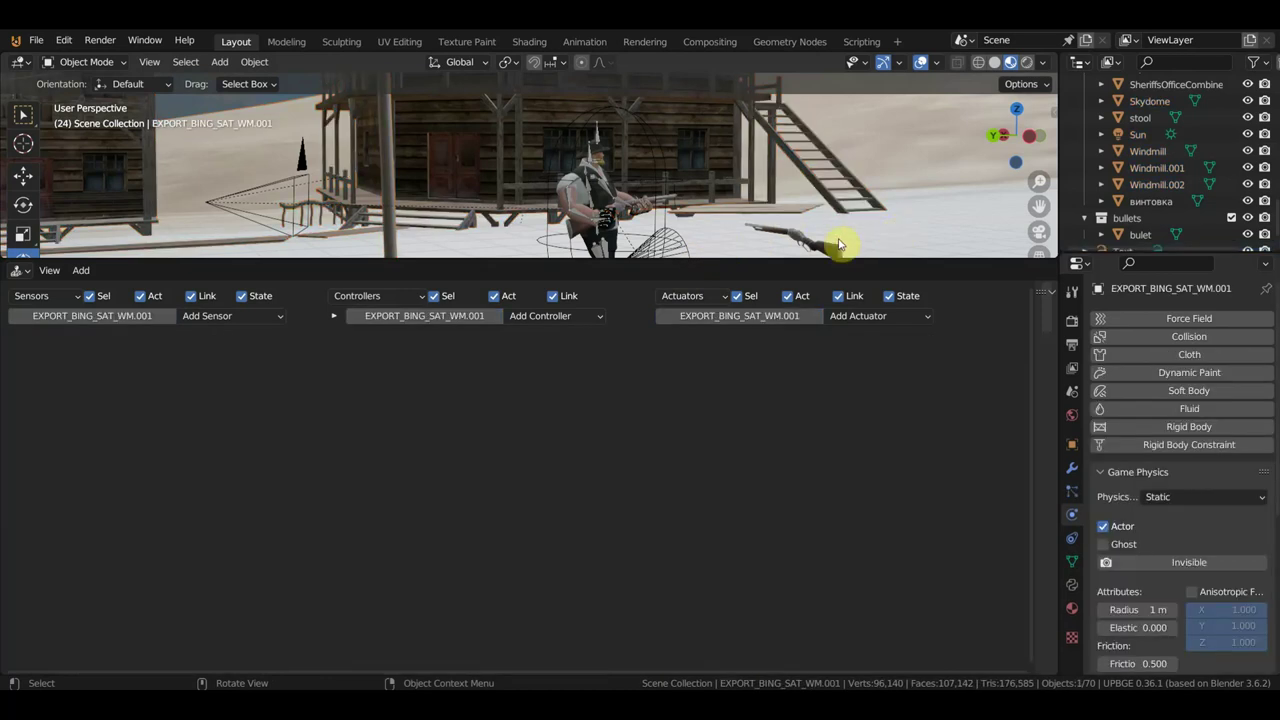
{"action": "left_click_drag", "start_coordinate": [726, 259], "coordinate": [742, 588]}
{"action": "scroll", "coordinate": [816, 450], "scroll_direction": "down", "scroll_amount": 2}
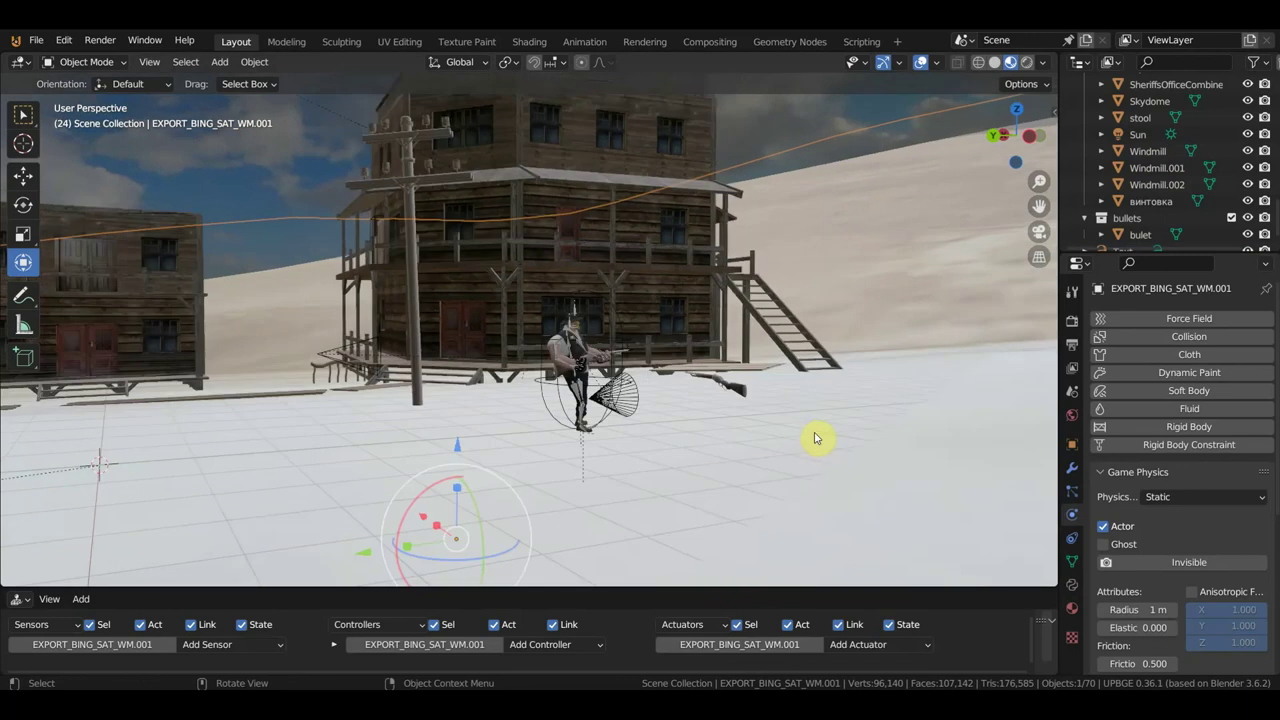
{"action": "key", "text": "KP_0"}
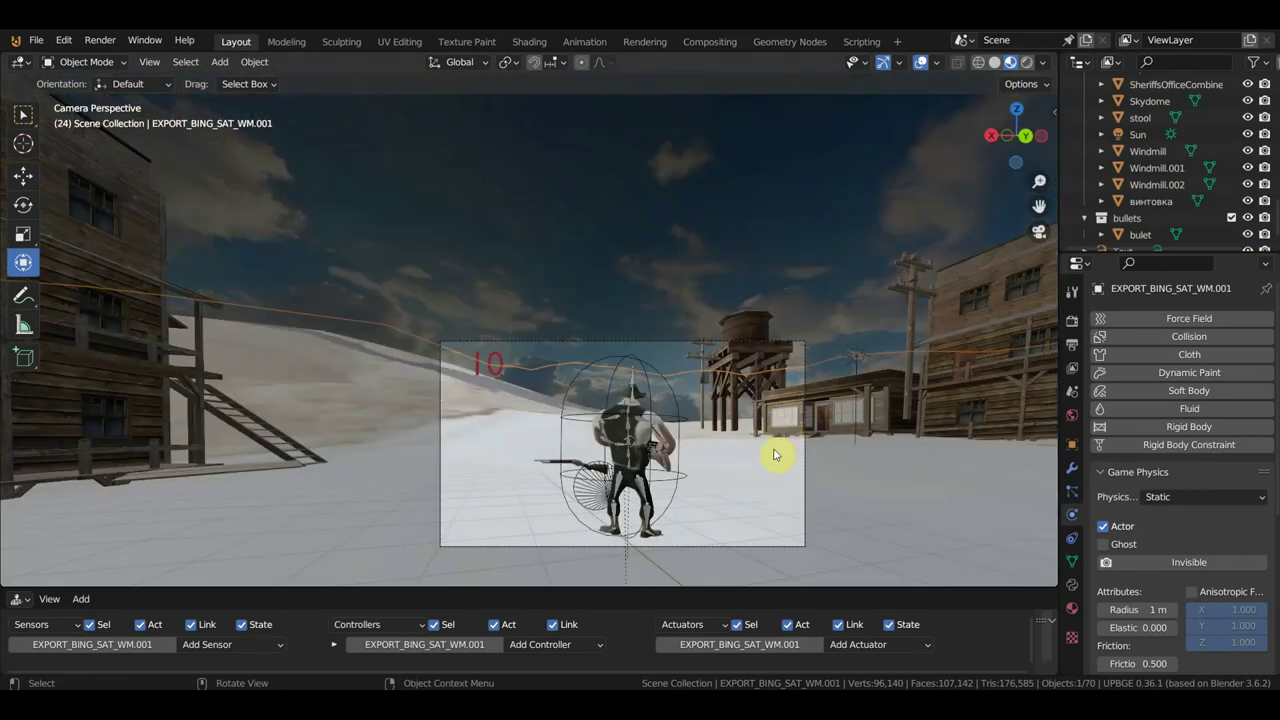
Select the building beside the character and bring the camera frame into view
{"action": "left_click", "coordinate": [810, 432]}
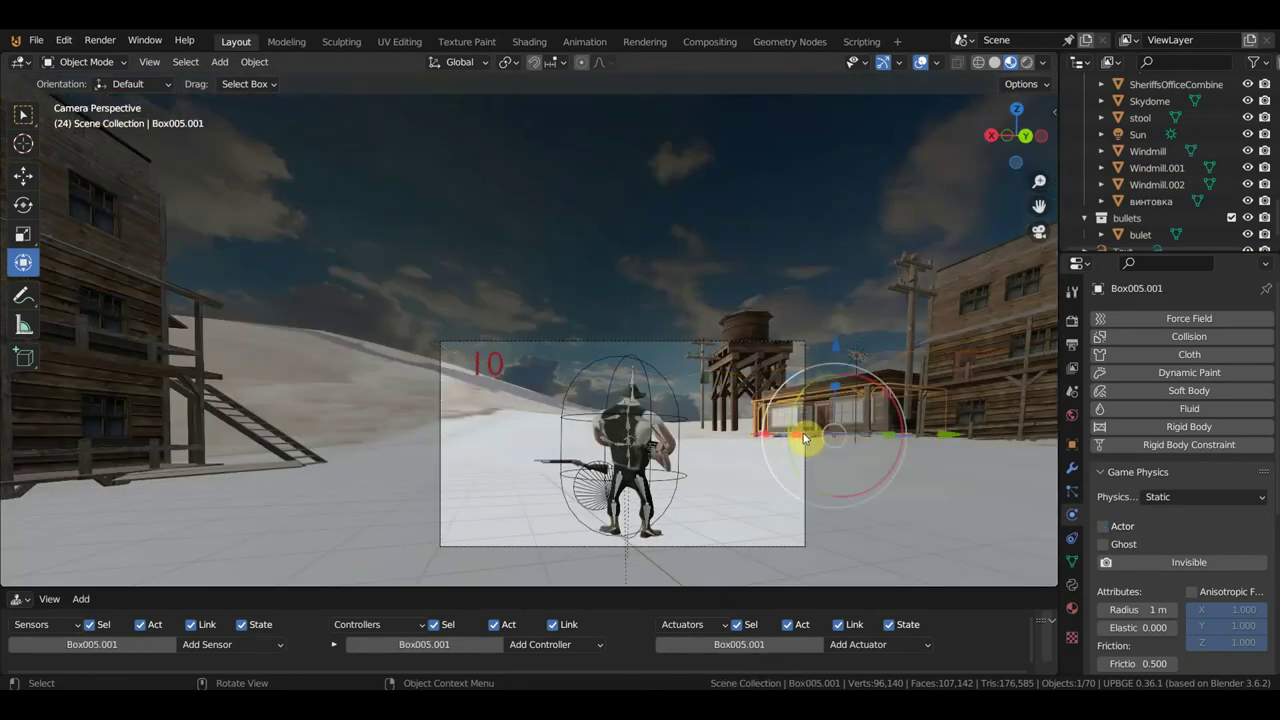
{"action": "middle_click_drag", "start_coordinate": [801, 366], "coordinate": [700, 186], "text": "shift"}
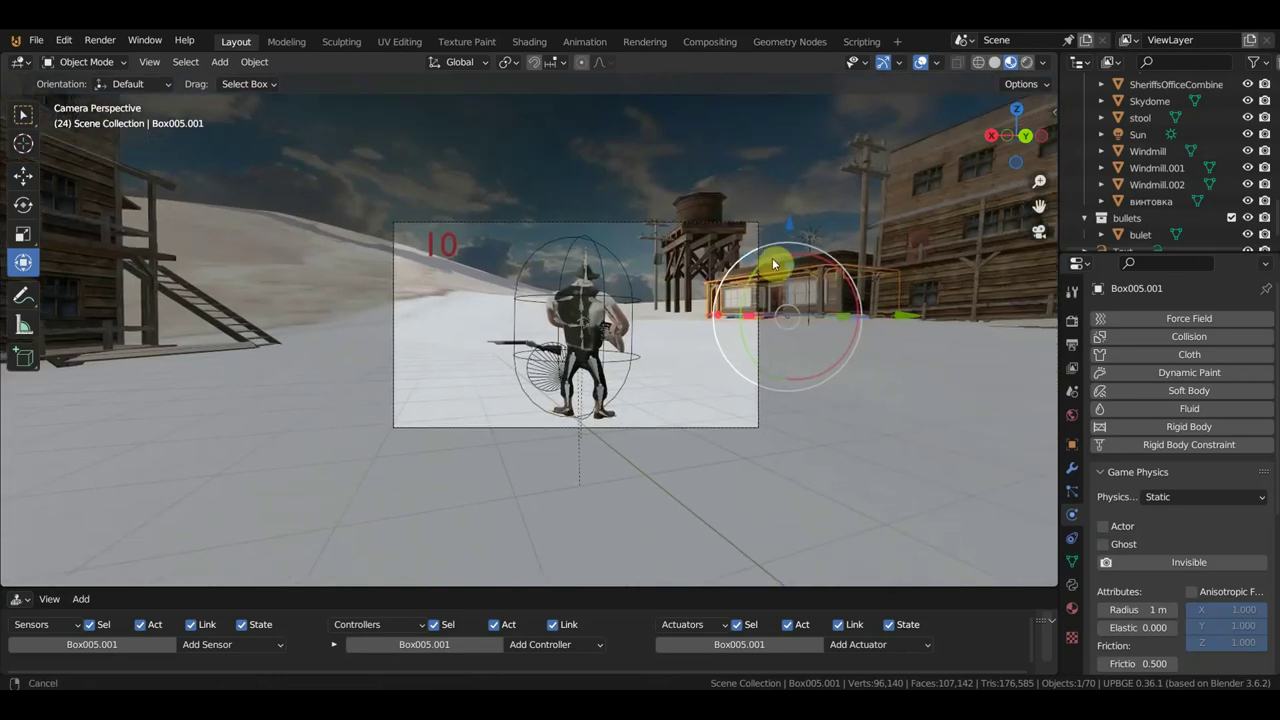
{"action": "scroll", "coordinate": [700, 186], "scroll_direction": "up", "scroll_amount": 4}
{"action": "middle_click_drag", "start_coordinate": [734, 237], "coordinate": [743, 374], "text": "shift"}
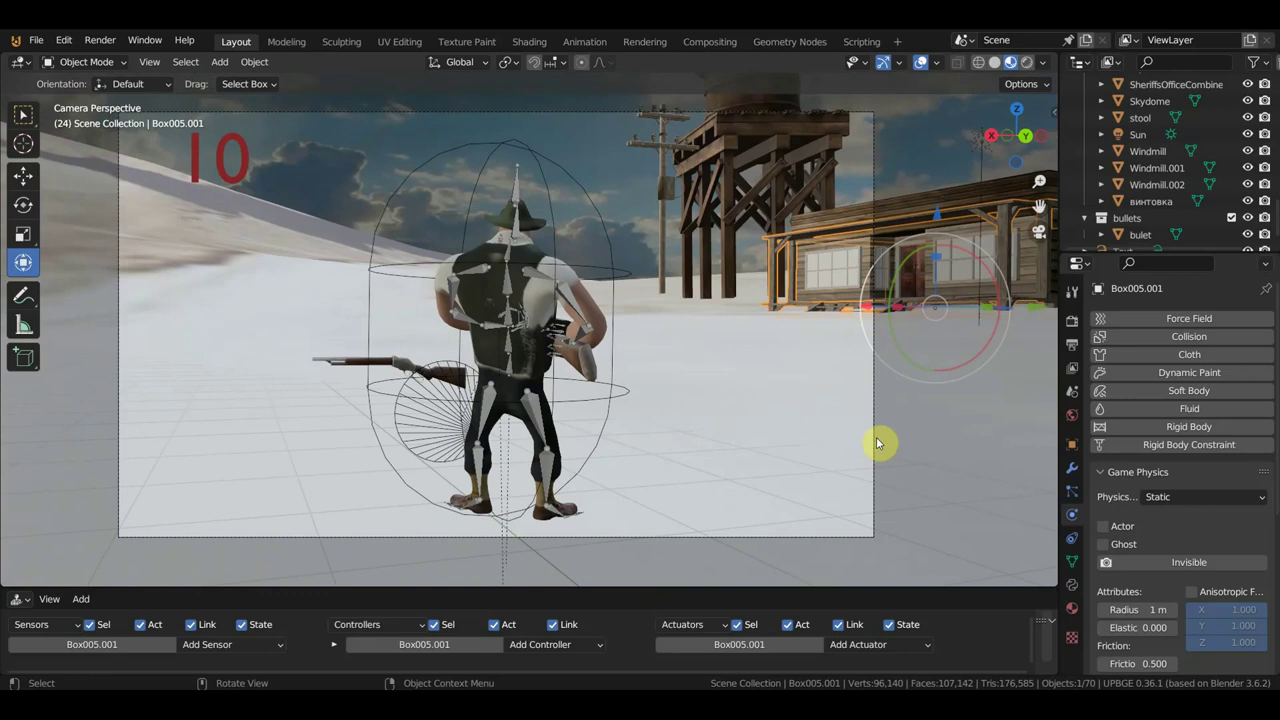
Fly the camera around to face the character's front, then launch the game with P
{"action": "key", "text": "shift+grave"}
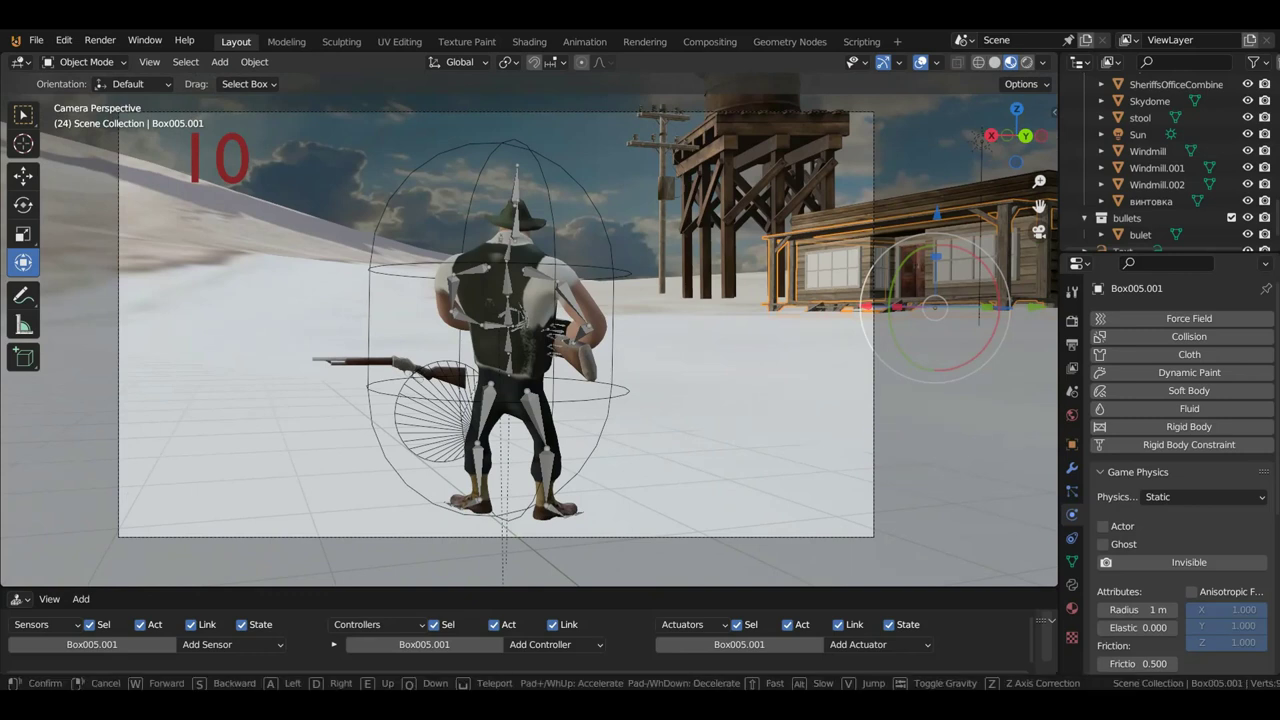
{"action": "key", "text": "d"}
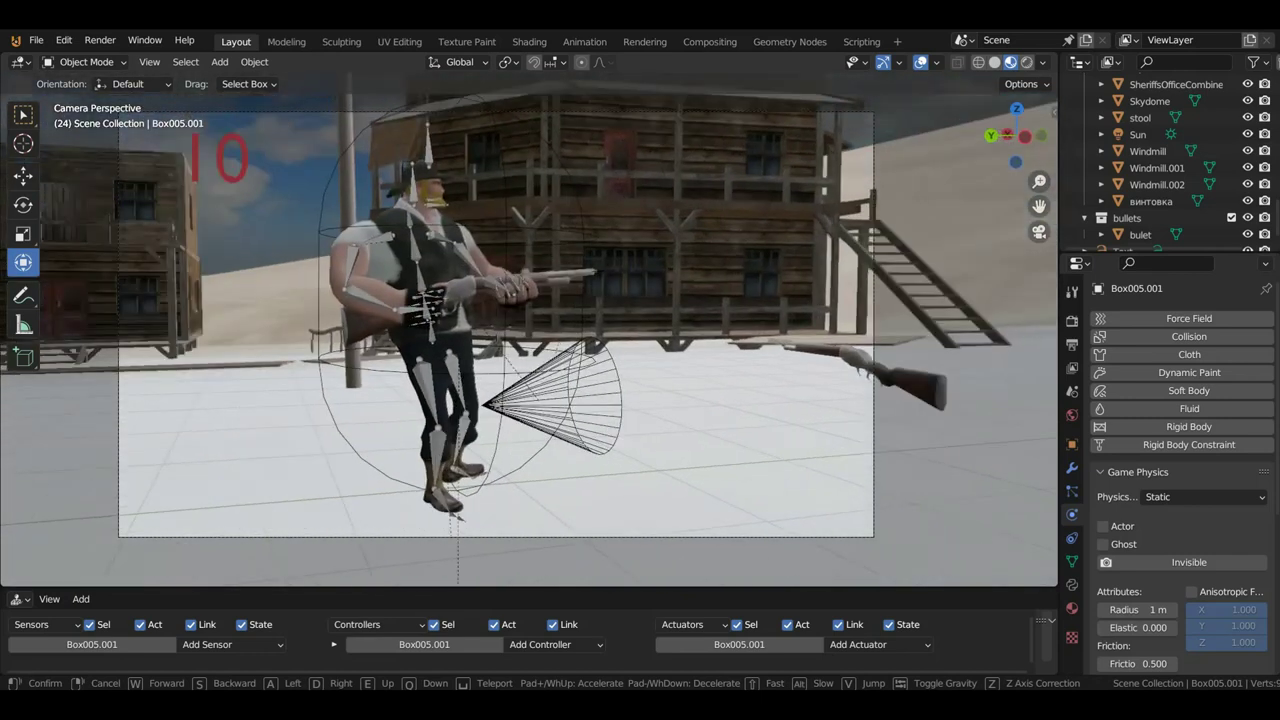
{"action": "left_click", "coordinate": [897, 477]}
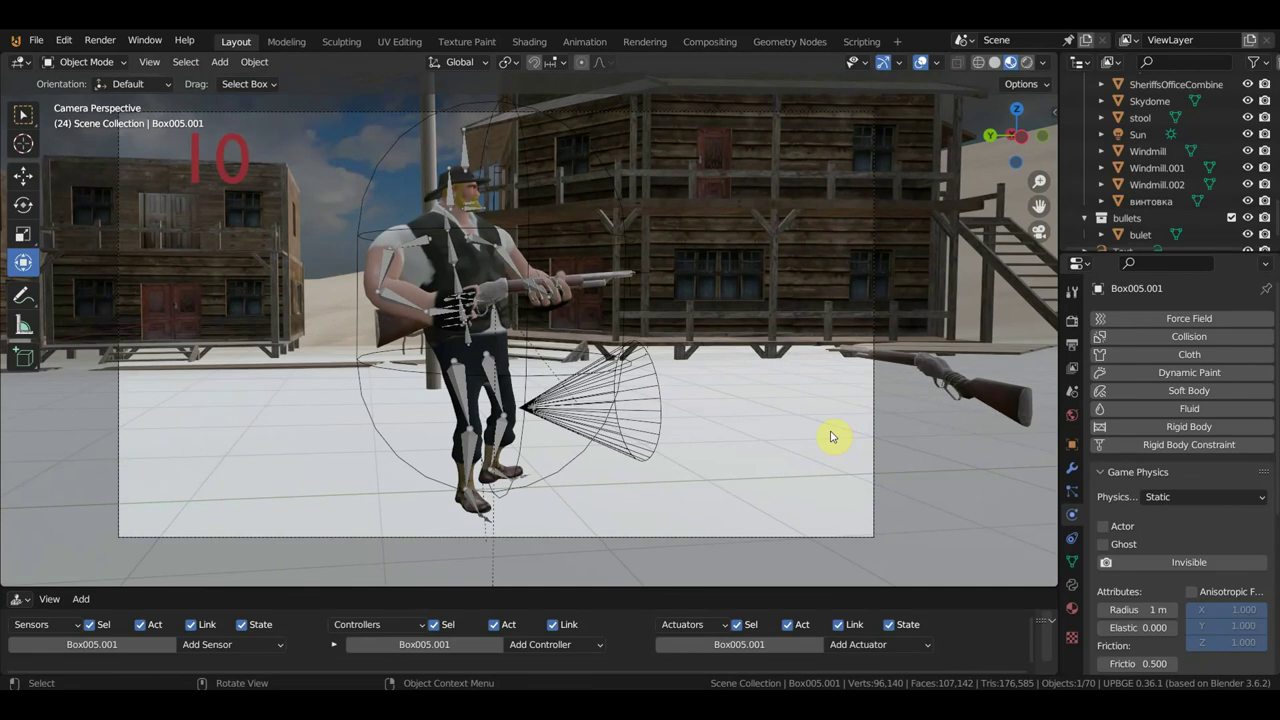
{"action": "key", "text": "p"}
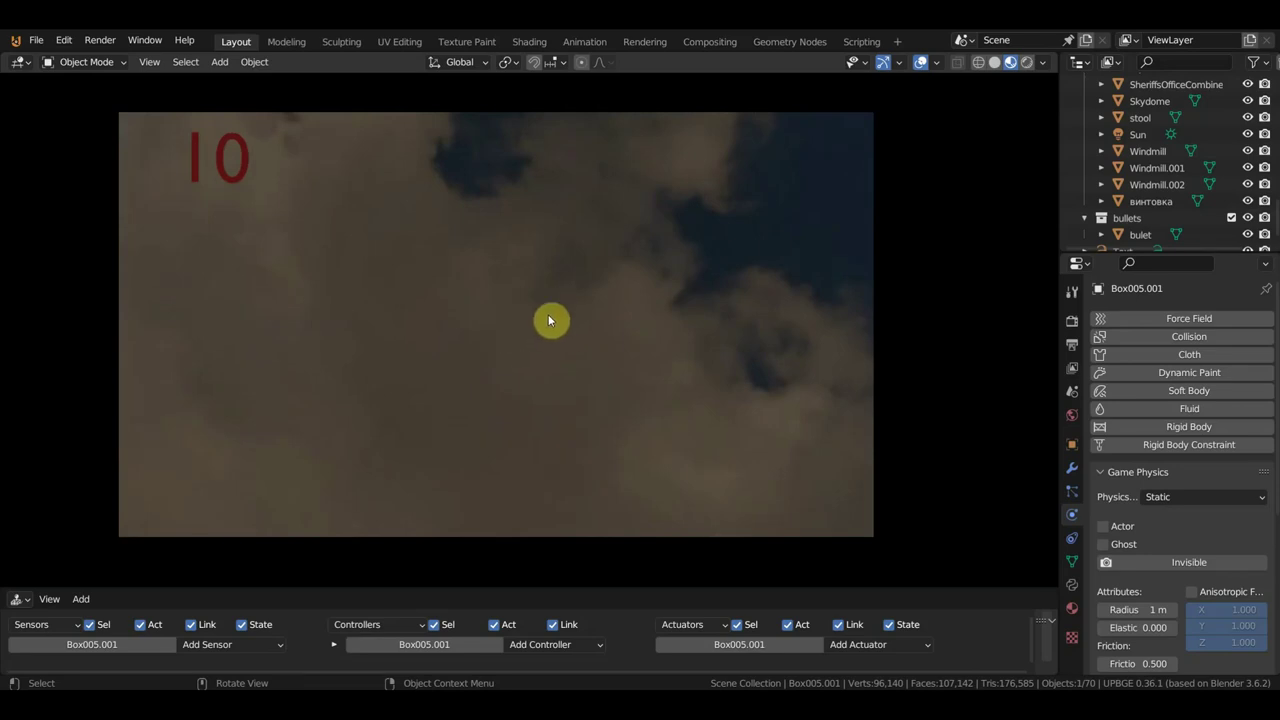
Stop the game, hide bulet, move the camera closer beside the character, and rerun the game
{"action": "key", "text": "Escape"}
{"action": "left_click", "coordinate": [1247, 234]}
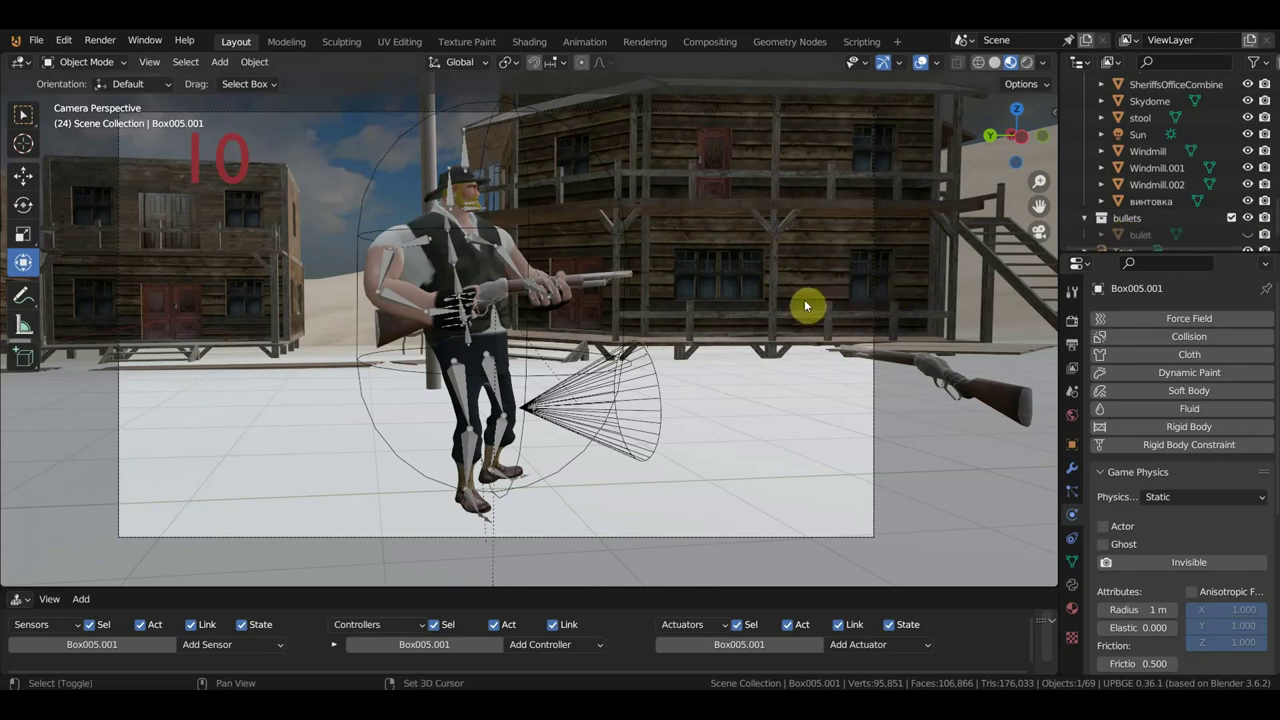
{"action": "key", "text": "shift+grave"}
{"action": "key", "text": "w"}
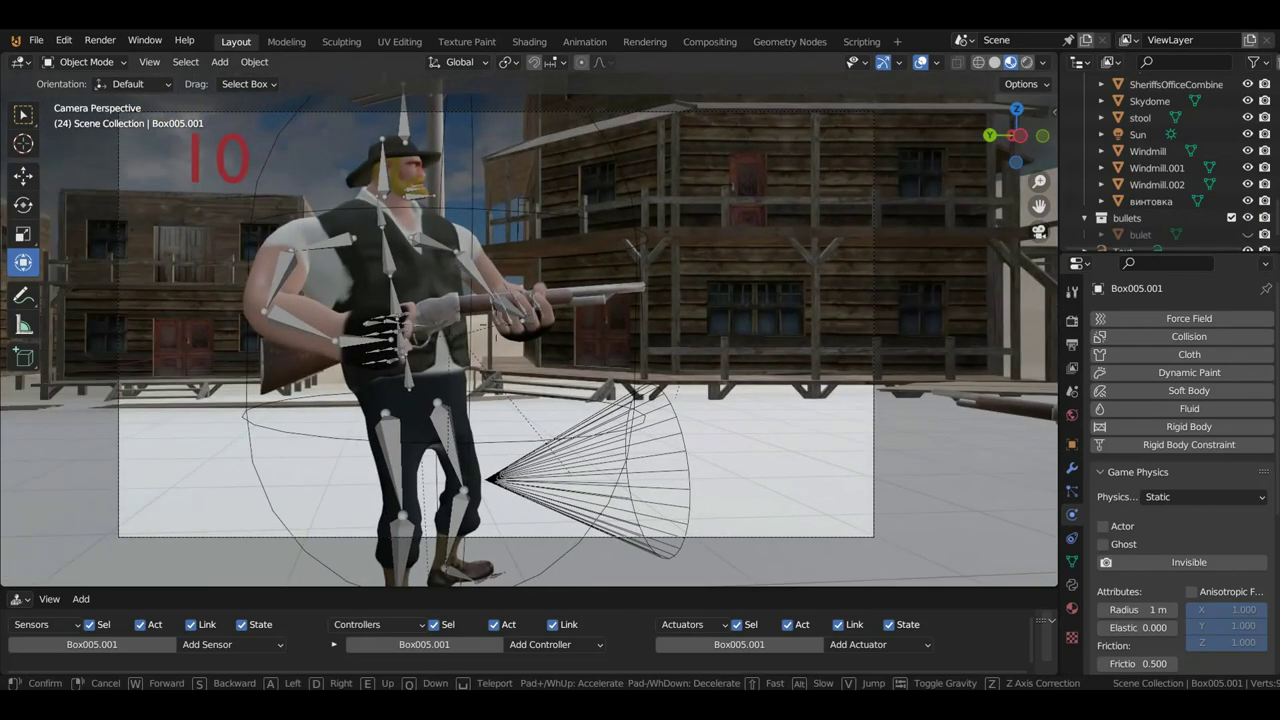
{"action": "key", "text": "d"}
{"action": "left_click", "coordinate": [811, 306]}
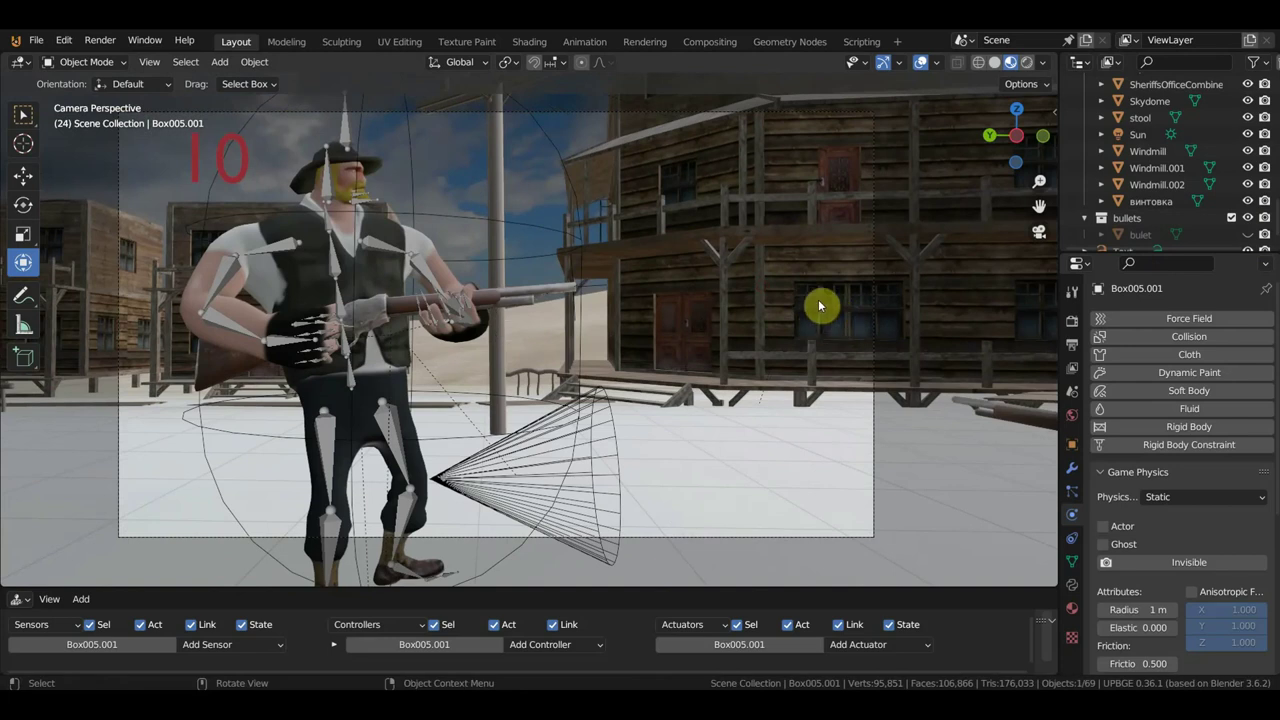
{"action": "key", "text": "p"}
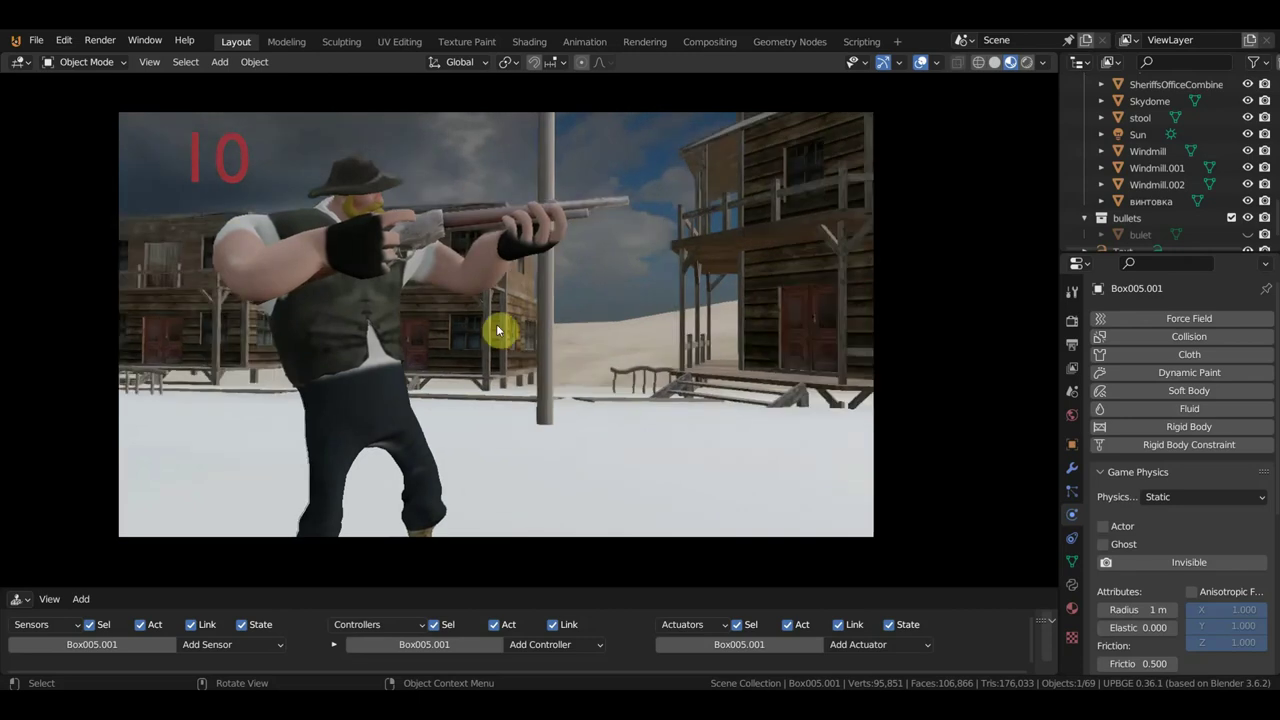
Stop the game, enlarge the logic editor and unhide the bullet in the Outliner
{"action": "key", "text": "Escape"}
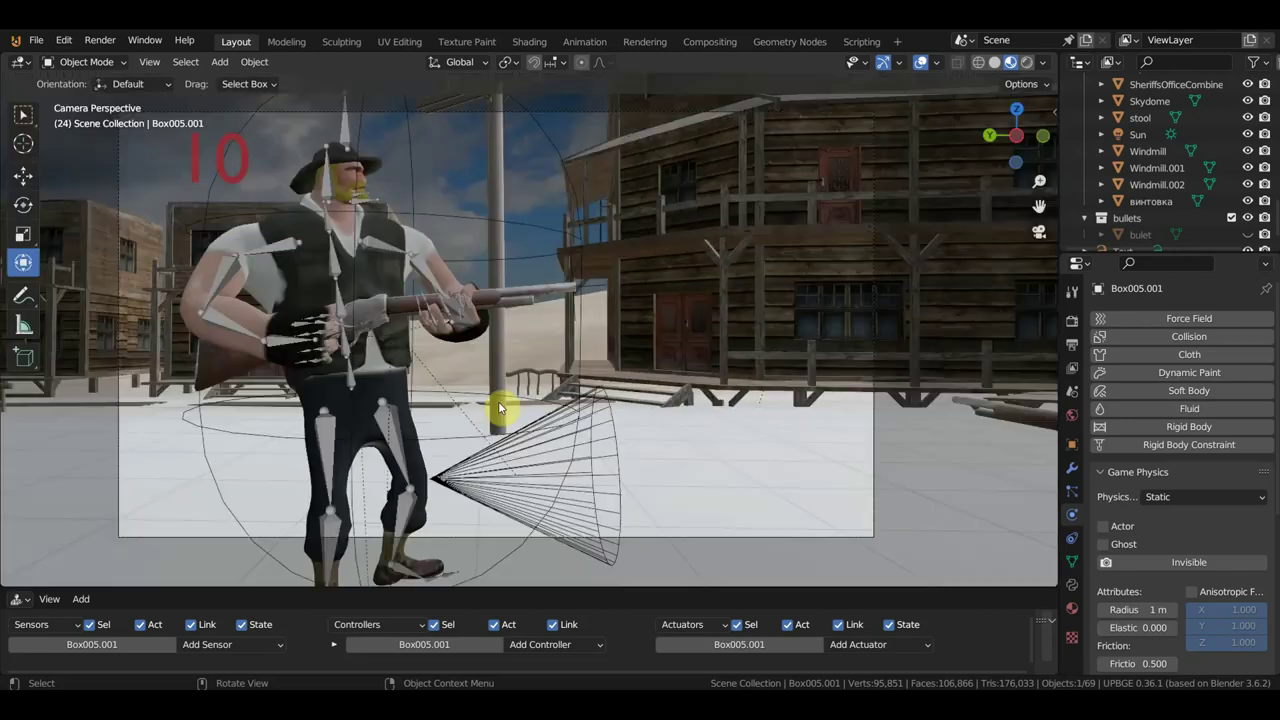
{"action": "left_click_drag", "start_coordinate": [564, 587], "coordinate": [609, 390]}
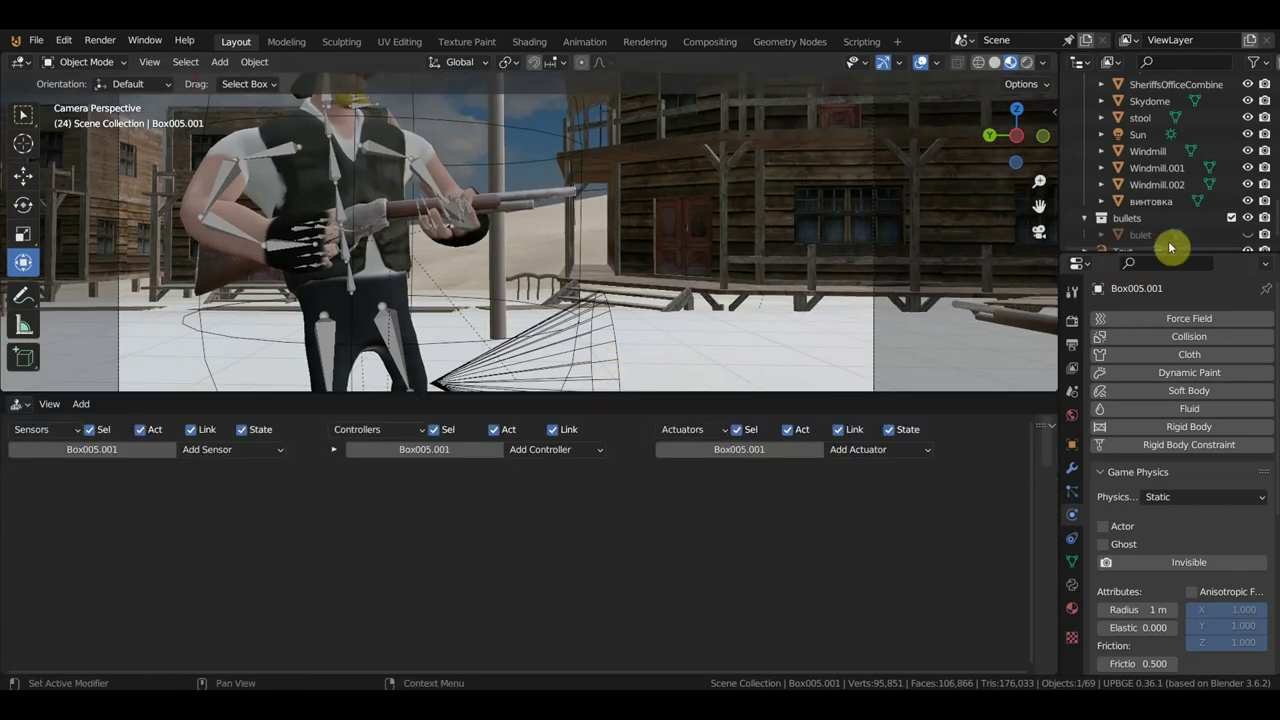
{"action": "left_click", "coordinate": [1247, 234]}
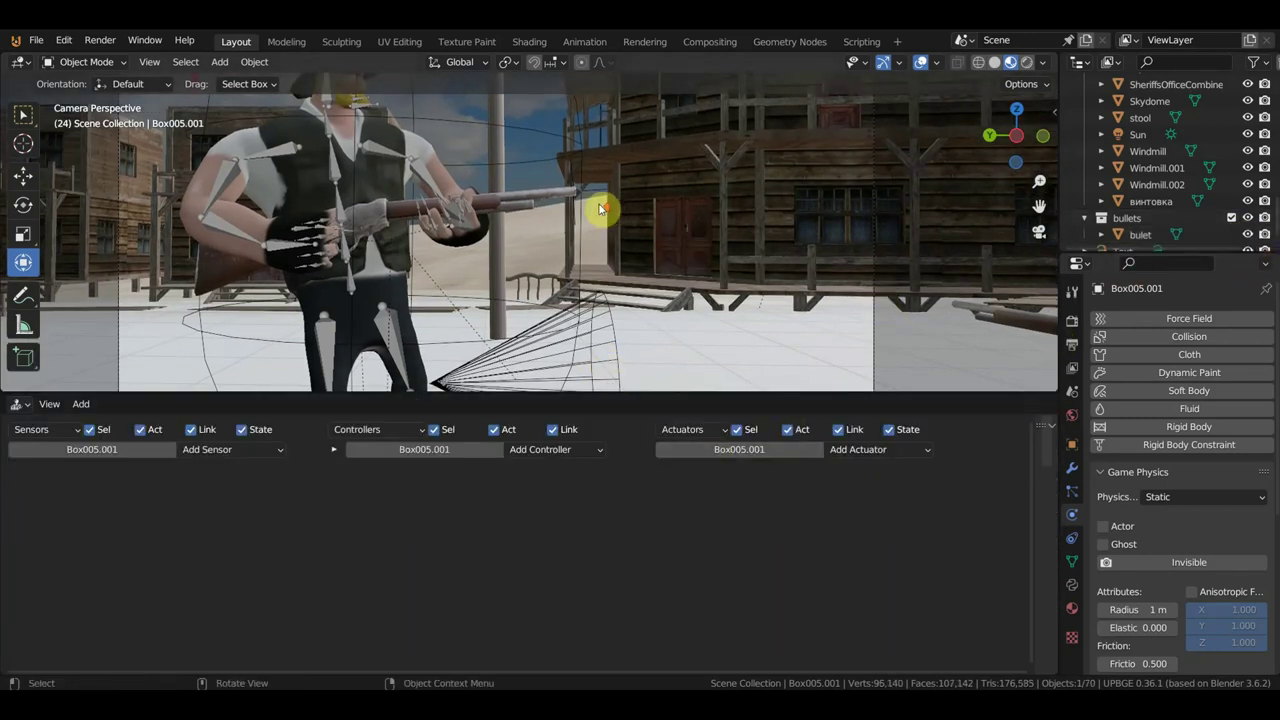
Select the bullet to check its motion bricks, then select the muzzle Empty to show its firing logic
{"action": "scroll", "coordinate": [599, 209], "scroll_direction": "up", "scroll_amount": 2}
{"action": "left_click", "coordinate": [616, 158]}
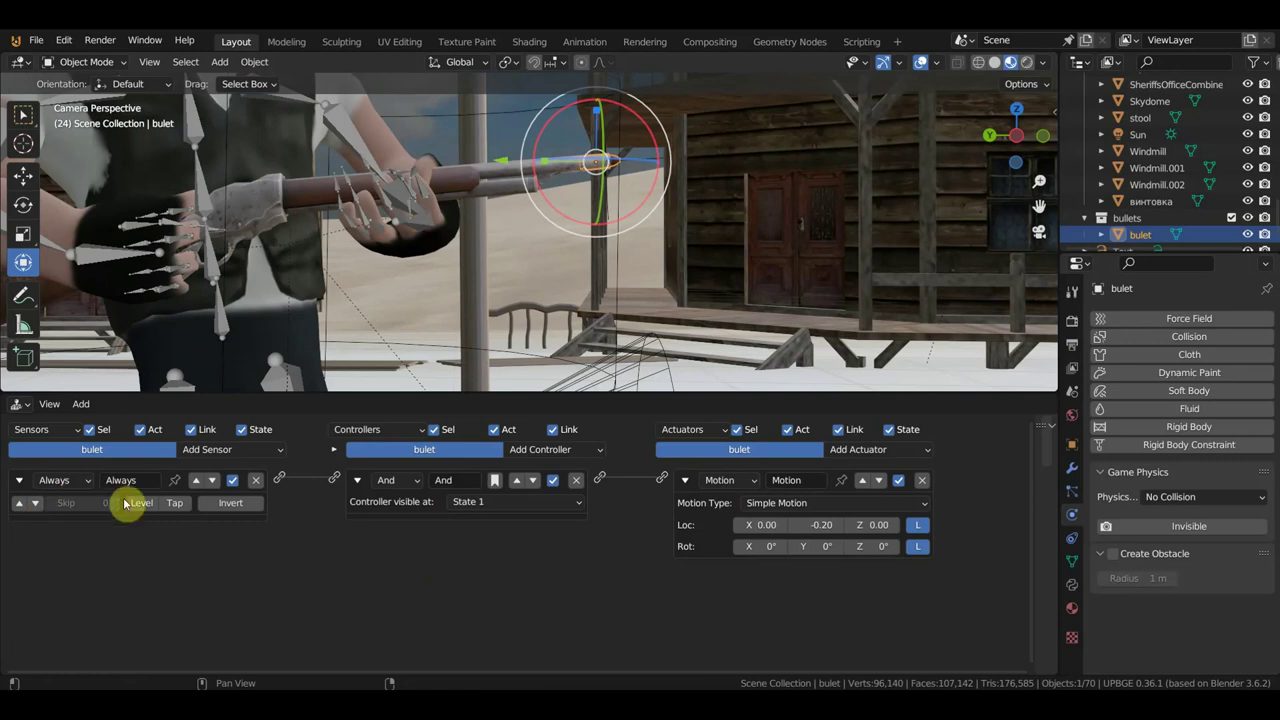
{"action": "left_click", "coordinate": [596, 127]}
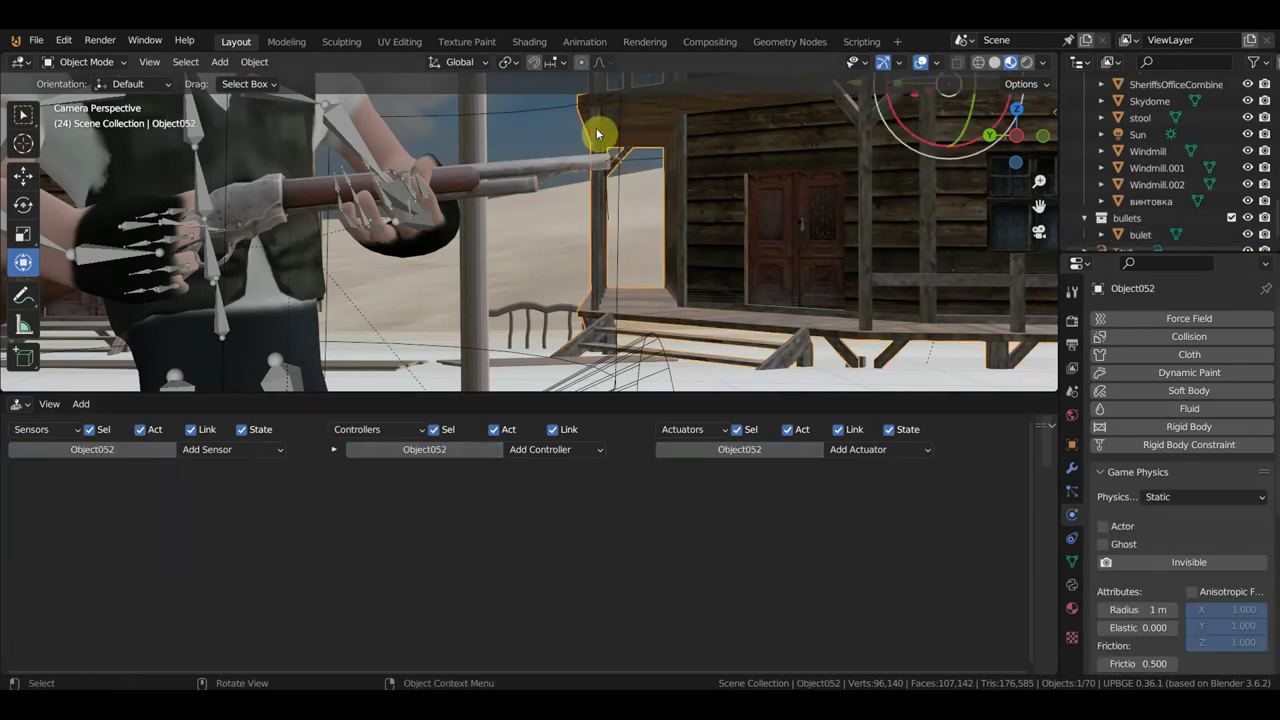
{"action": "left_click", "coordinate": [603, 132]}
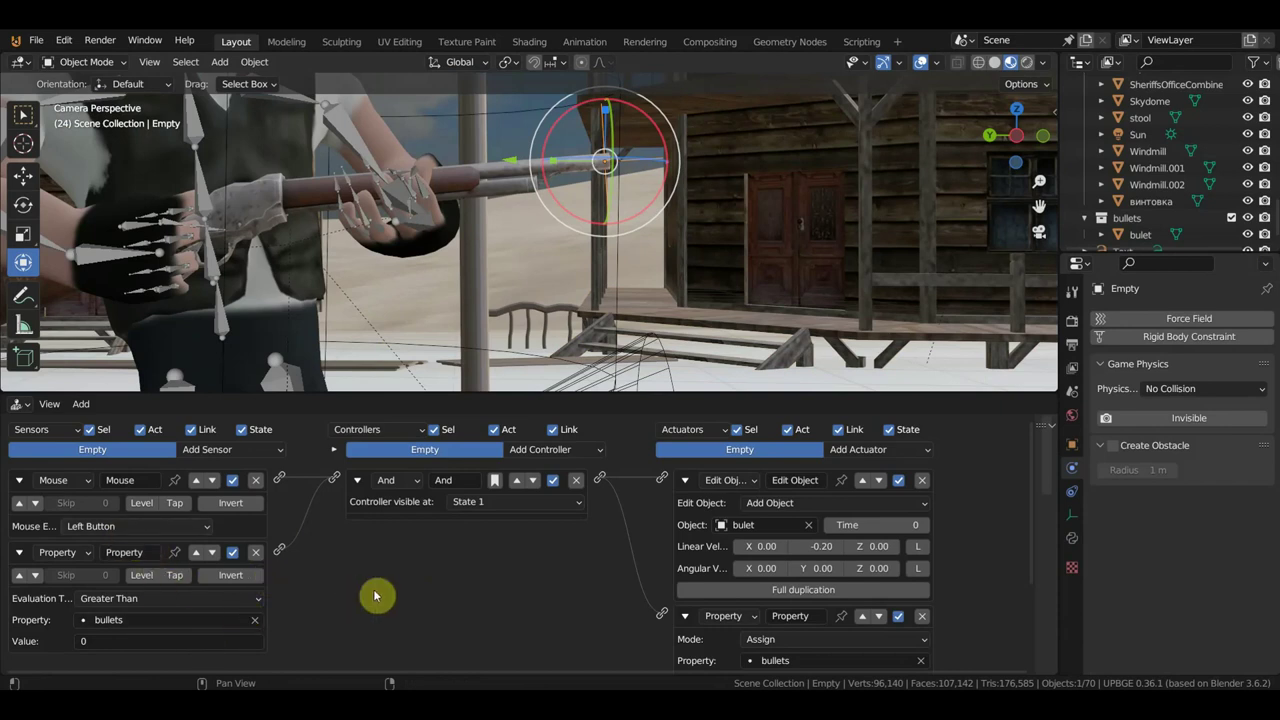
Switch the bullets Property actuator from Assign to Add so each shot adds -1
{"action": "left_click_drag", "start_coordinate": [579, 393], "coordinate": [626, 190]}
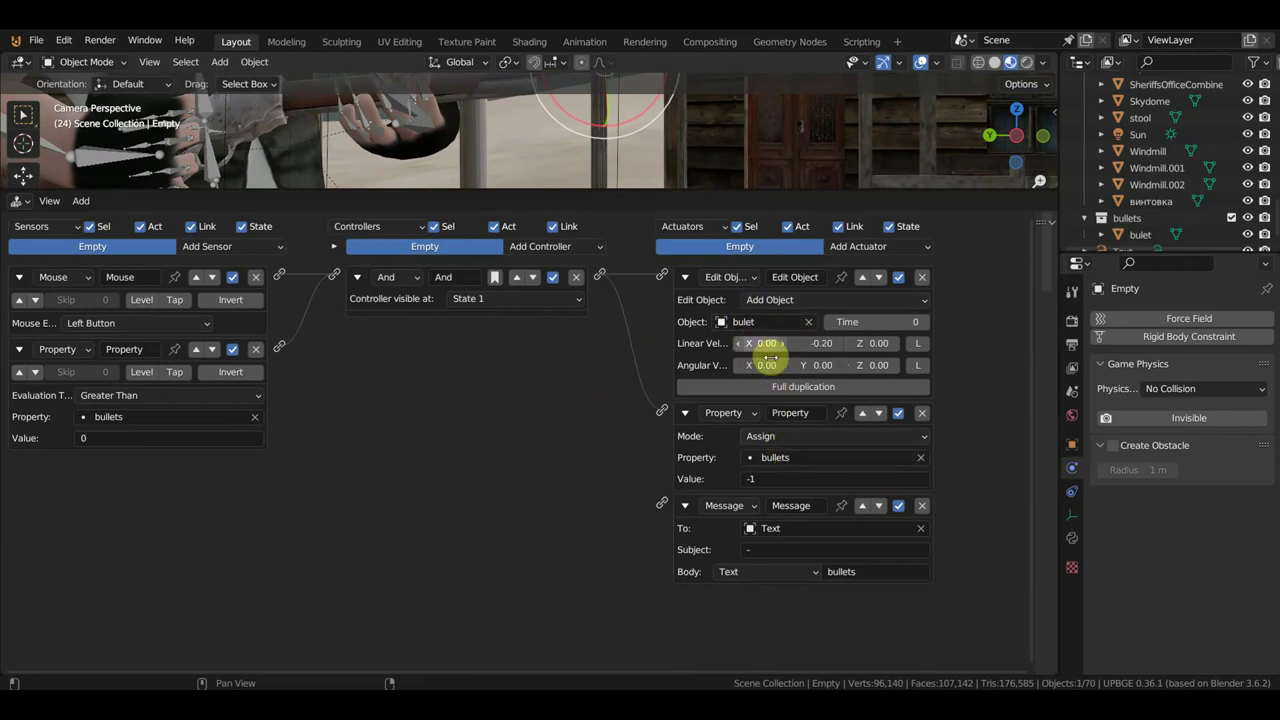
{"action": "left_click", "coordinate": [773, 437]}
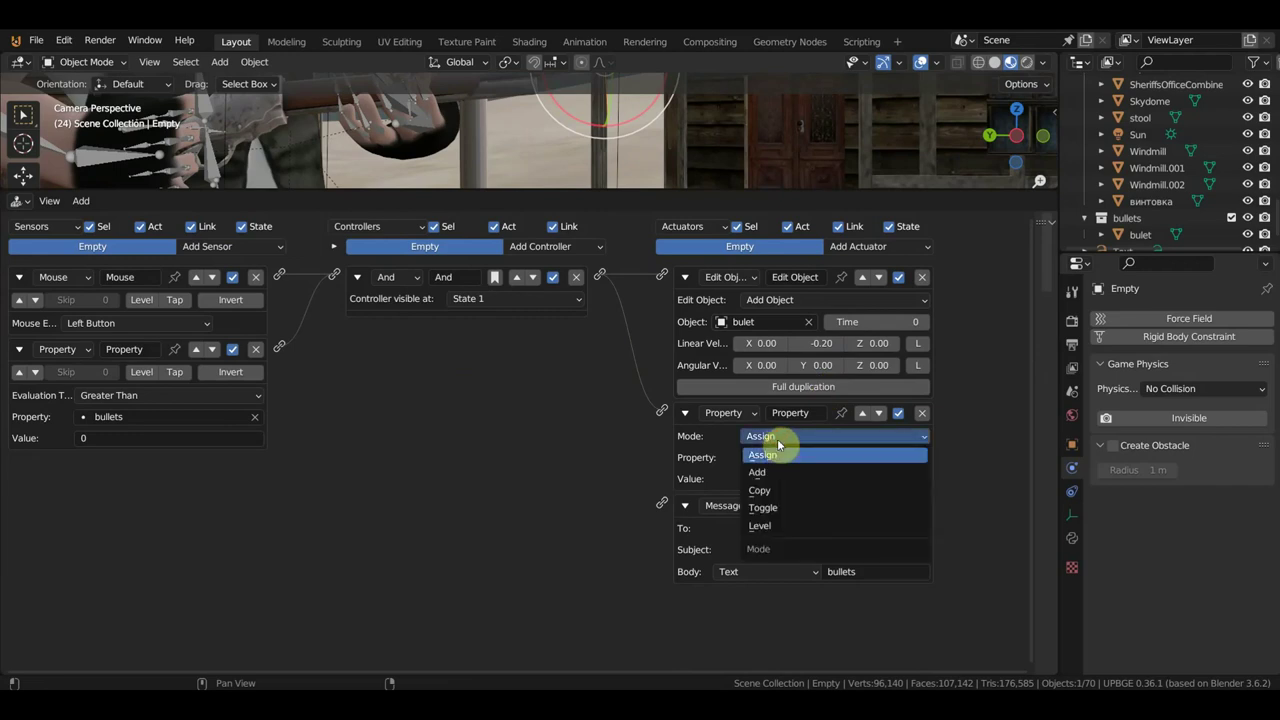
{"action": "left_click", "coordinate": [778, 474]}
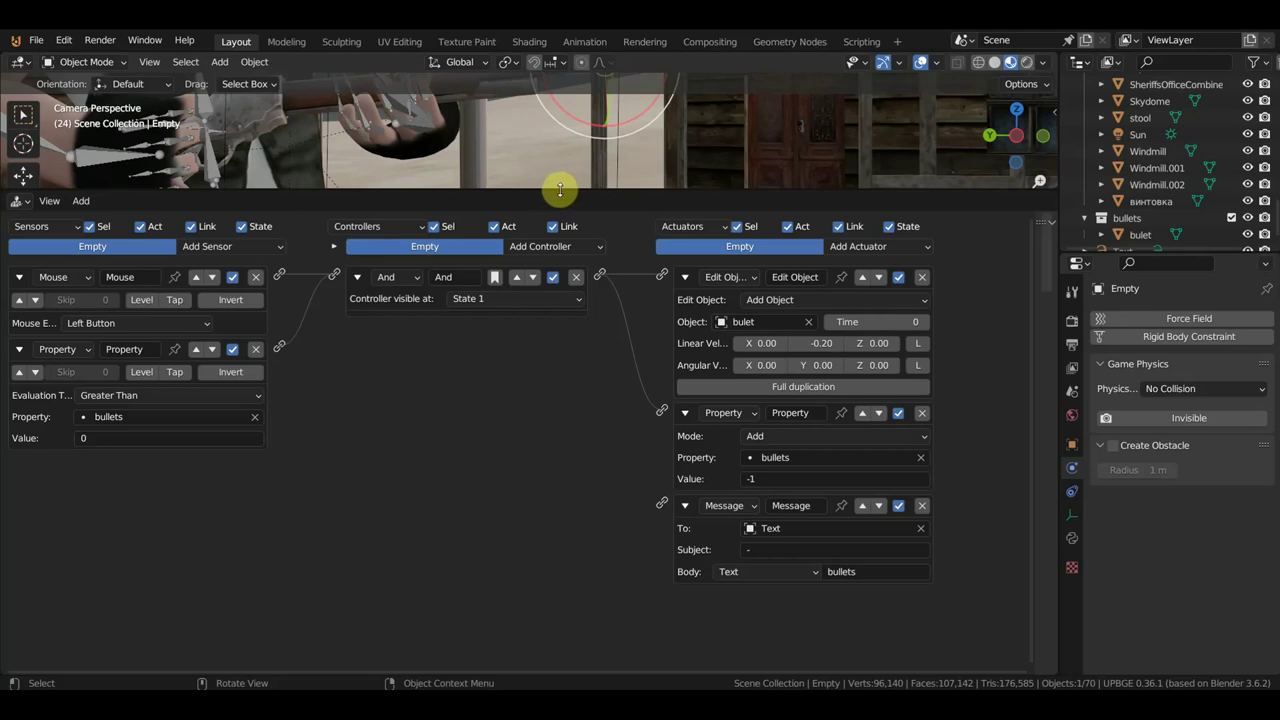
{"action": "left_click", "coordinate": [142, 397]}
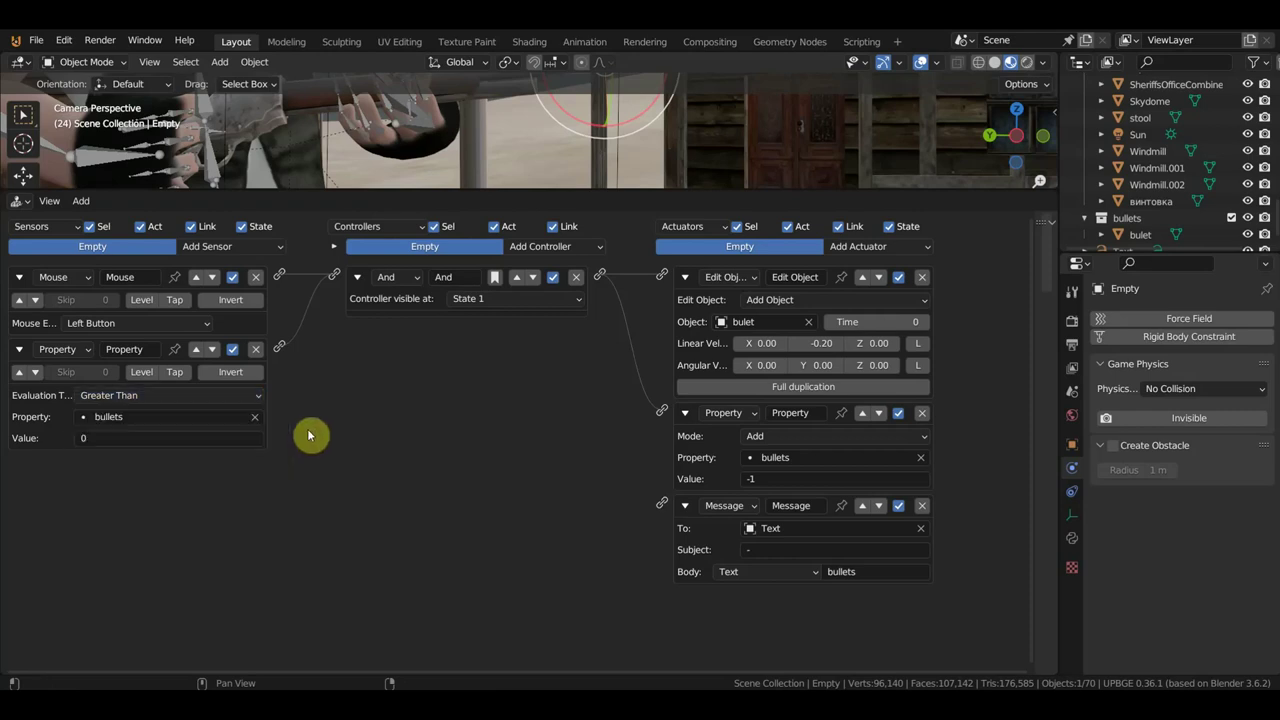
{"action": "left_click_drag", "start_coordinate": [608, 190], "coordinate": [614, 557]}
Hide the bulet object, then test-run the game and return, with the counter still at 10
{"action": "scroll", "coordinate": [700, 363], "scroll_direction": "down", "scroll_amount": 4}
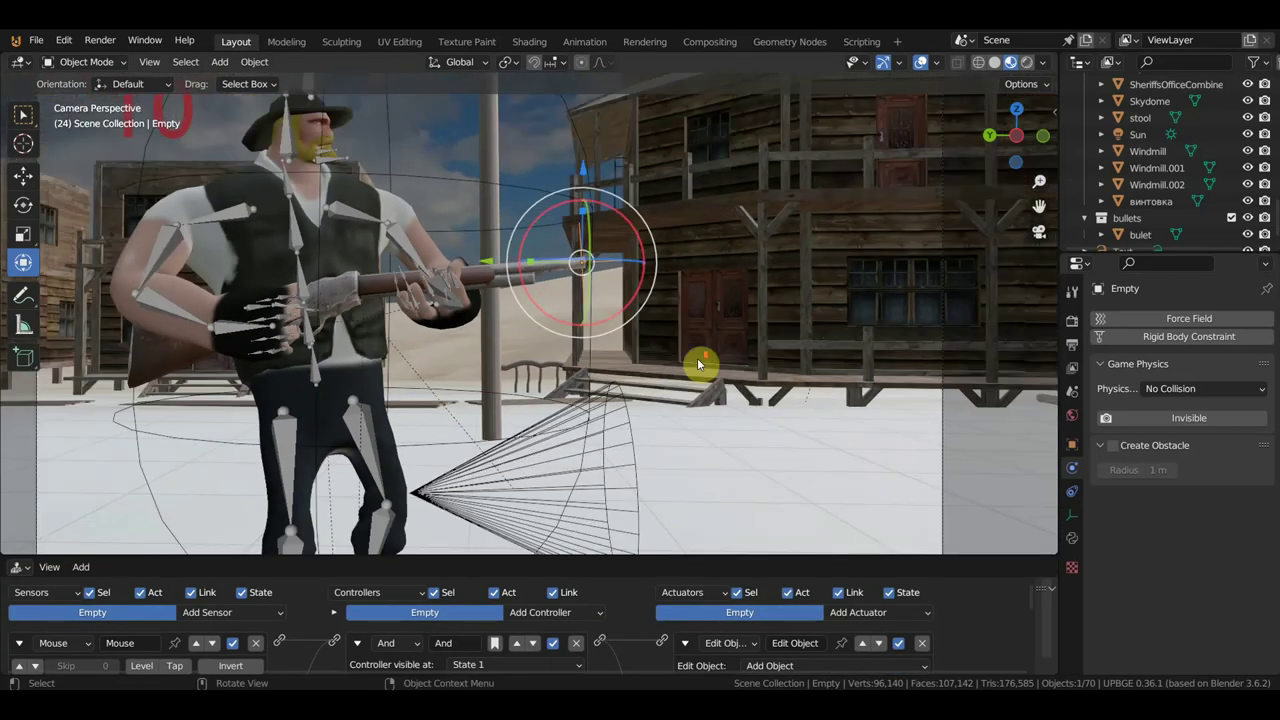
{"action": "scroll", "coordinate": [700, 363], "scroll_direction": "up", "scroll_amount": 1}
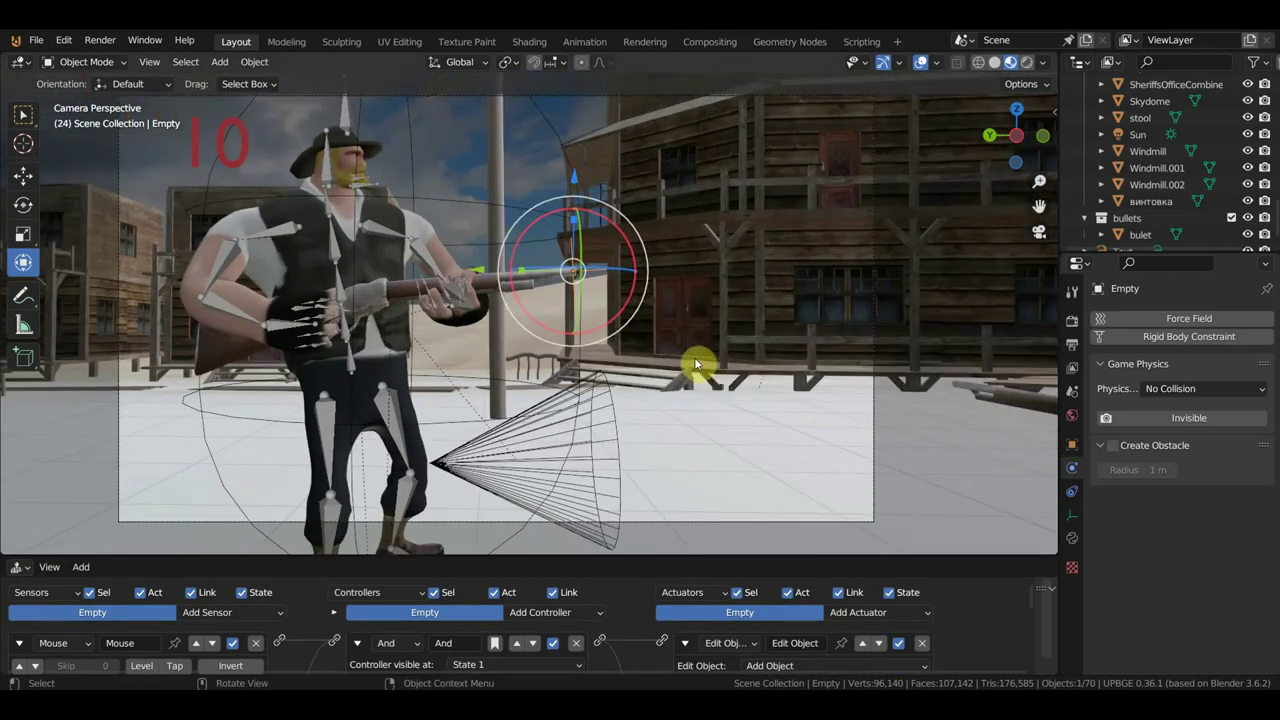
{"action": "left_click", "coordinate": [1247, 235]}
{"action": "key", "text": "p"}
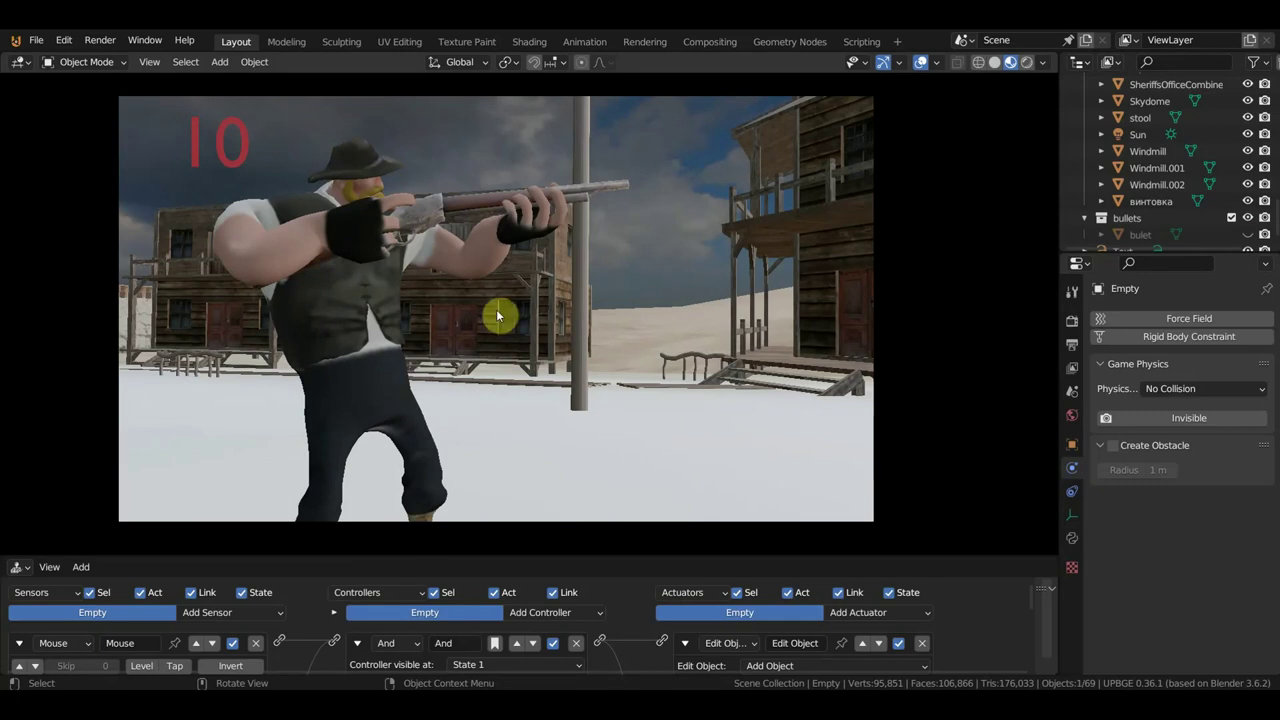
{"action": "key", "text": "Escape"}
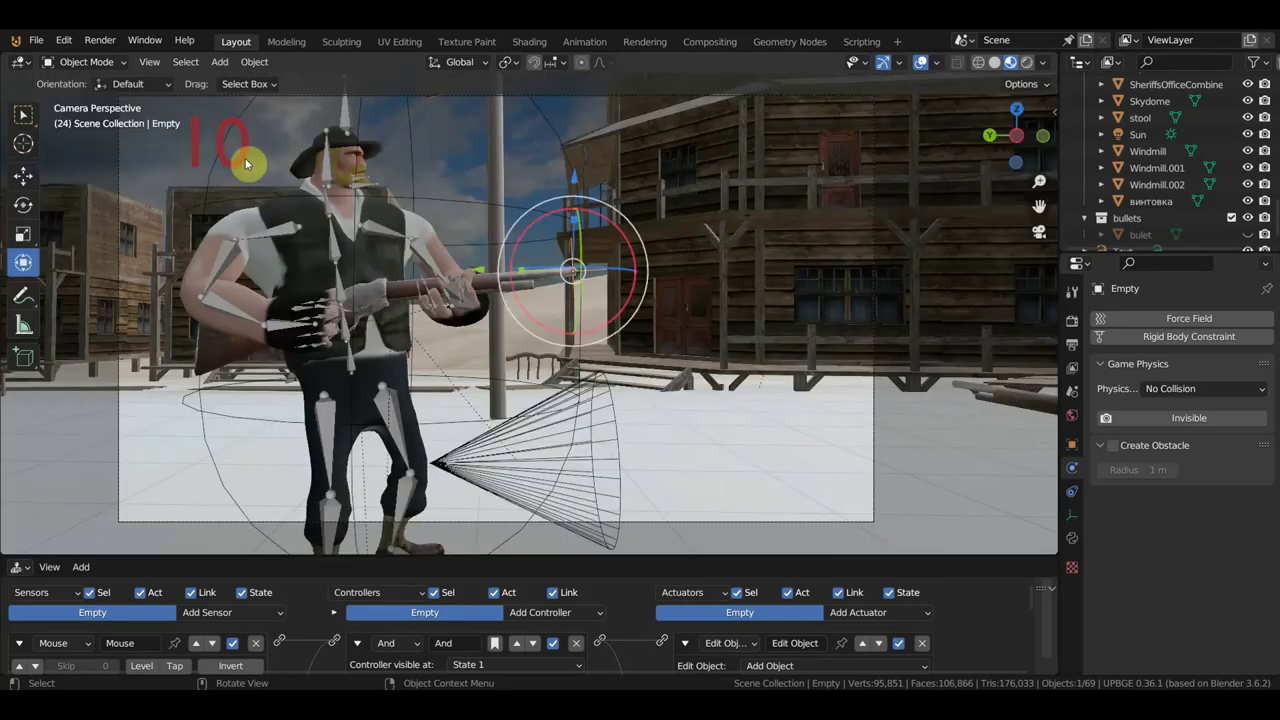
Select the Text counter, collapse its Outliner entry, enlarge the logic editor and unhide bulet
{"action": "left_click", "coordinate": [240, 167]}
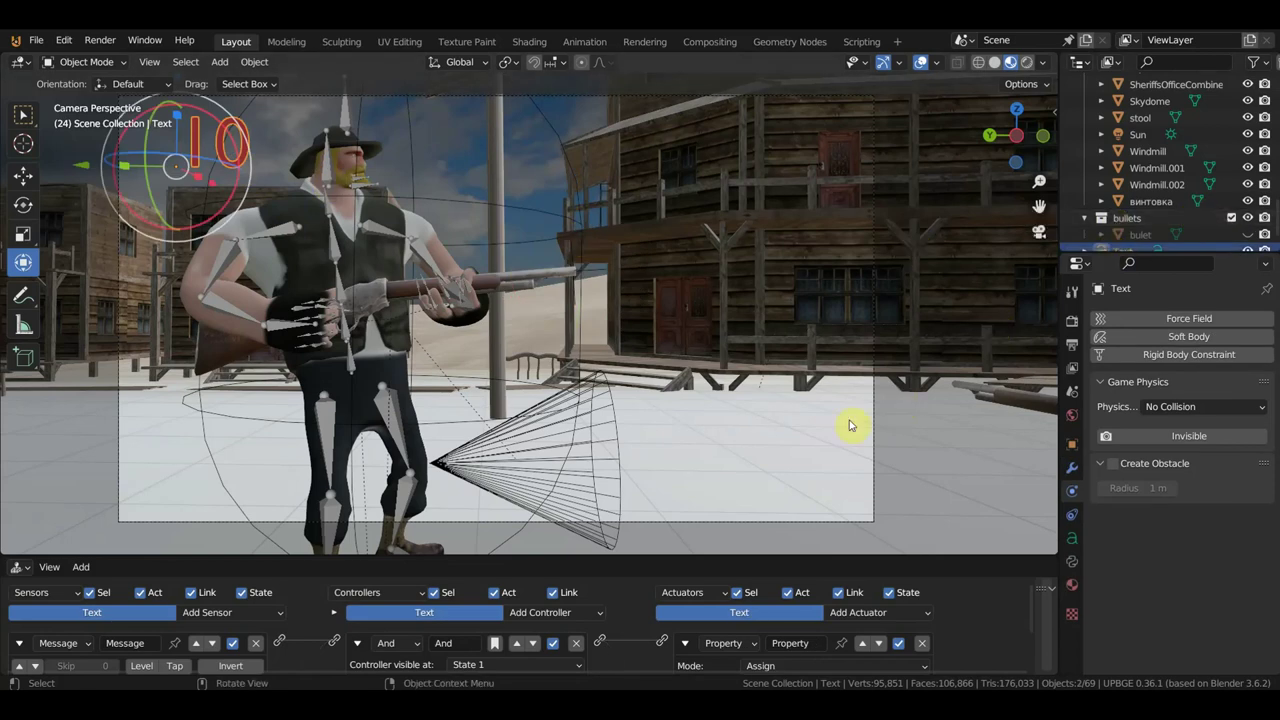
{"action": "scroll", "coordinate": [1177, 221], "scroll_direction": "down", "scroll_amount": 1}
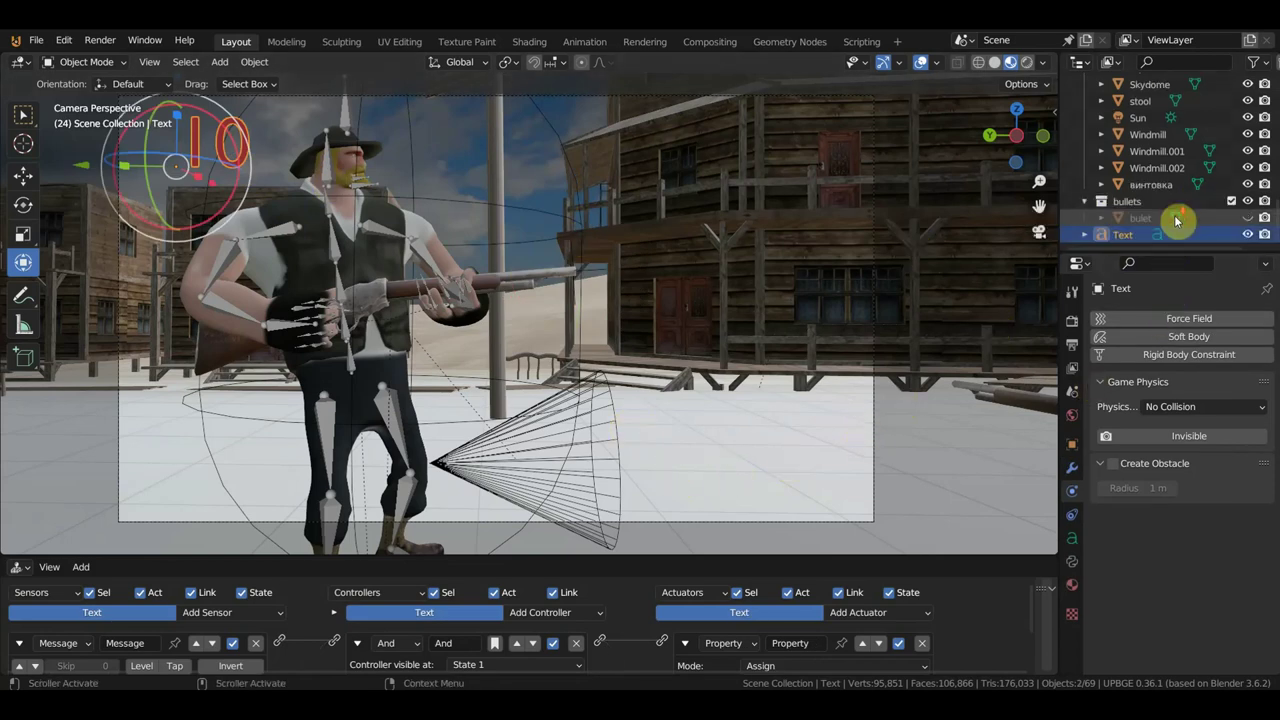
{"action": "left_click", "coordinate": [1082, 235]}
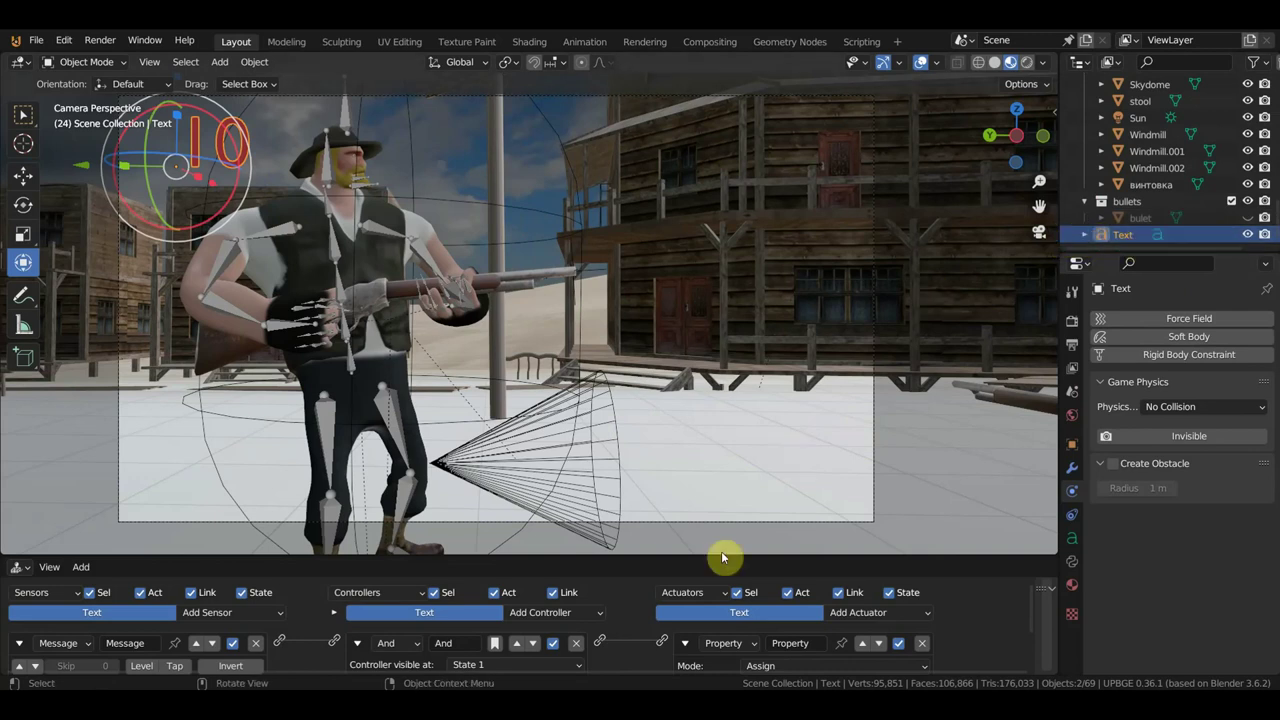
{"action": "left_click_drag", "start_coordinate": [690, 565], "coordinate": [748, 330]}
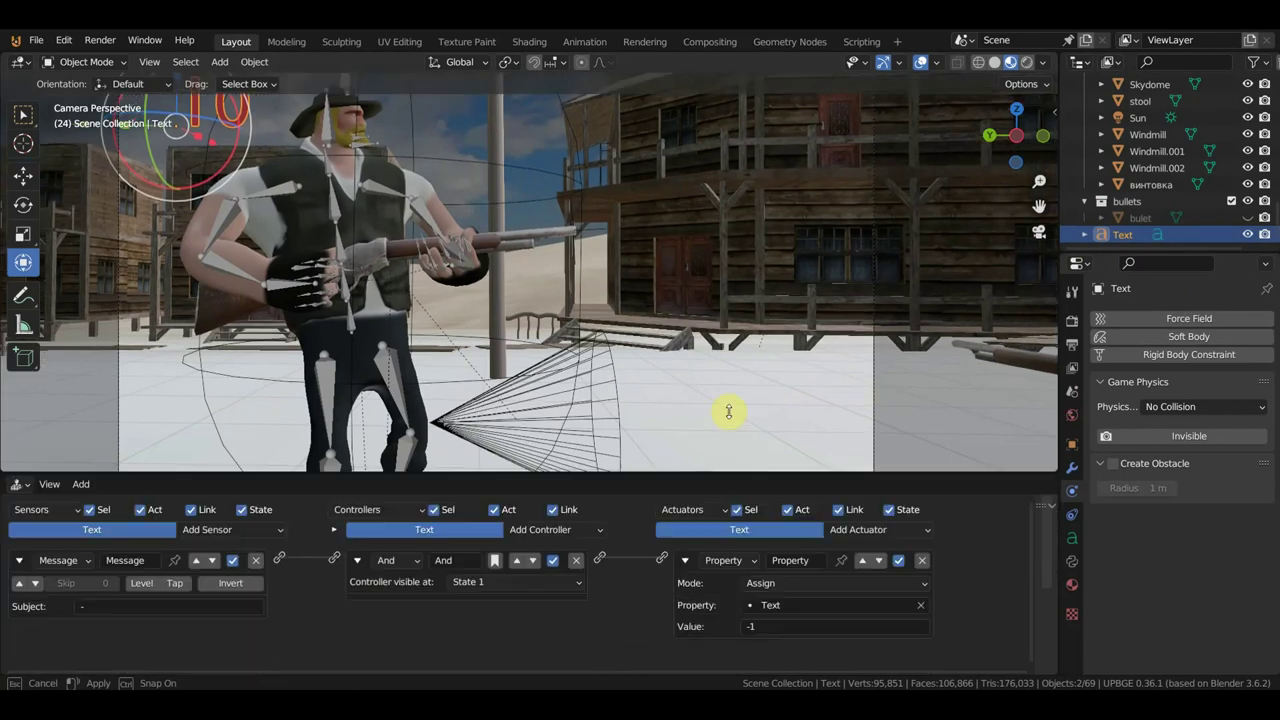
{"action": "scroll", "coordinate": [383, 487], "scroll_direction": "up", "scroll_amount": 1}
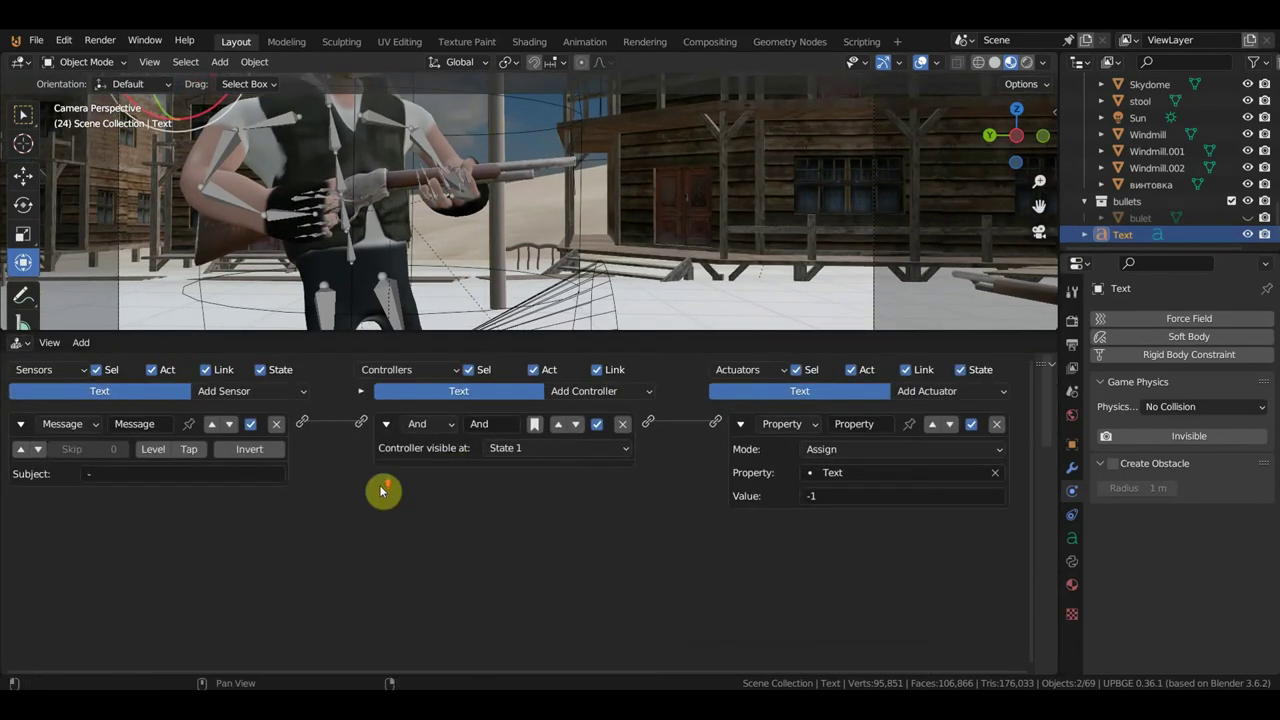
{"action": "scroll", "coordinate": [383, 487], "scroll_direction": "up", "scroll_amount": 1}
{"action": "scroll", "coordinate": [383, 490], "scroll_direction": "up", "scroll_amount": 1}
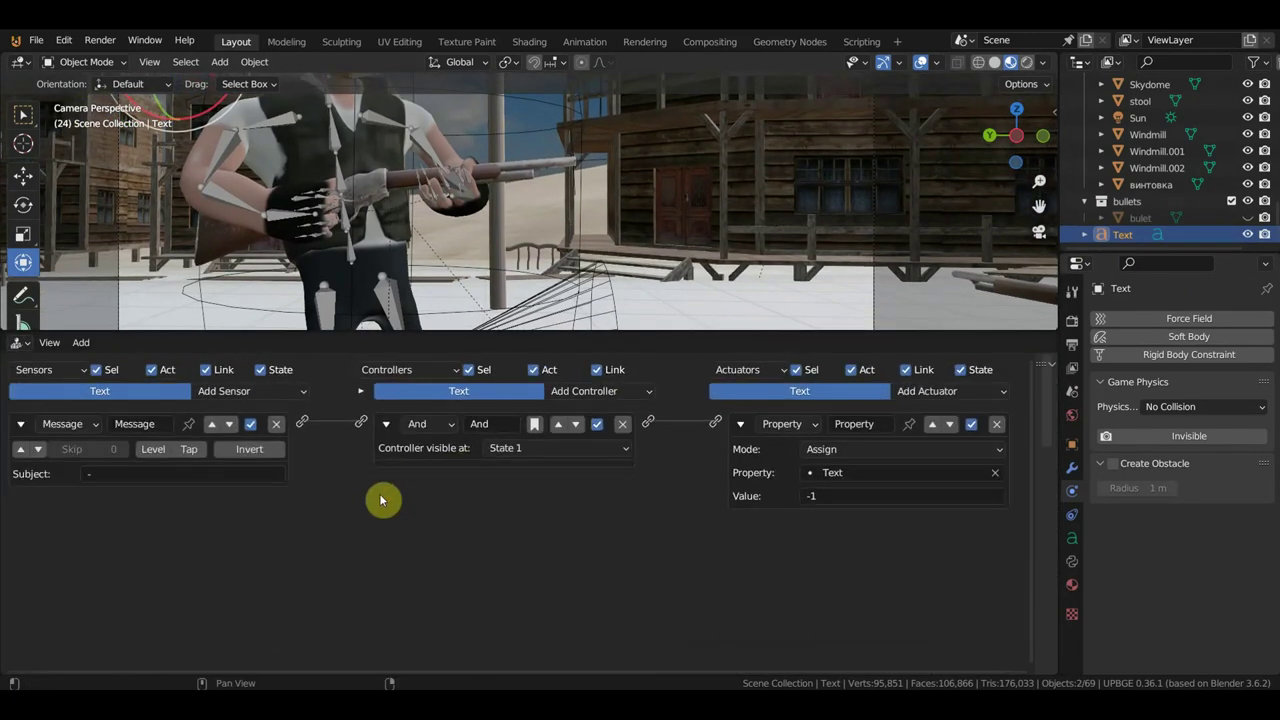
{"action": "left_click", "coordinate": [1247, 217]}
Zoom in on the rifle and select bulet to show its Always sensor driving a Y -0.20 Motion
{"action": "left_click", "coordinate": [593, 177]}
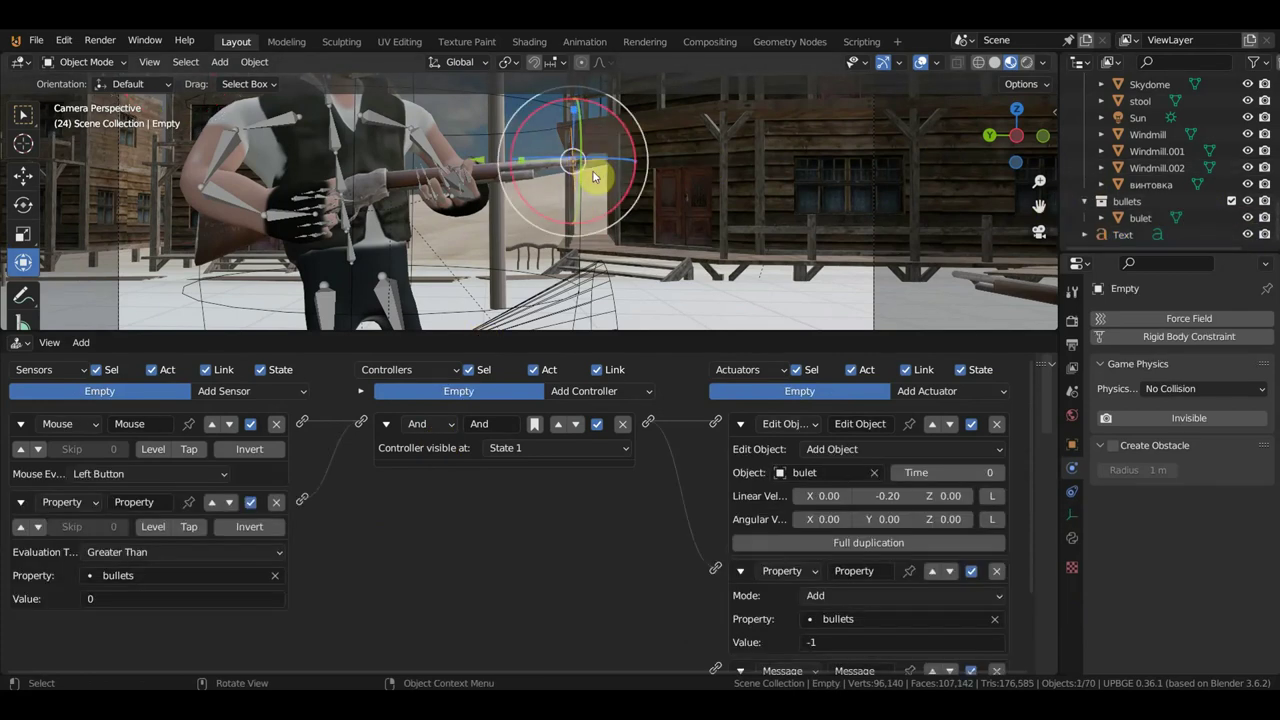
{"action": "scroll", "coordinate": [606, 217], "scroll_direction": "up", "scroll_amount": 2}
{"action": "scroll", "coordinate": [641, 209], "scroll_direction": "up", "scroll_amount": 1}
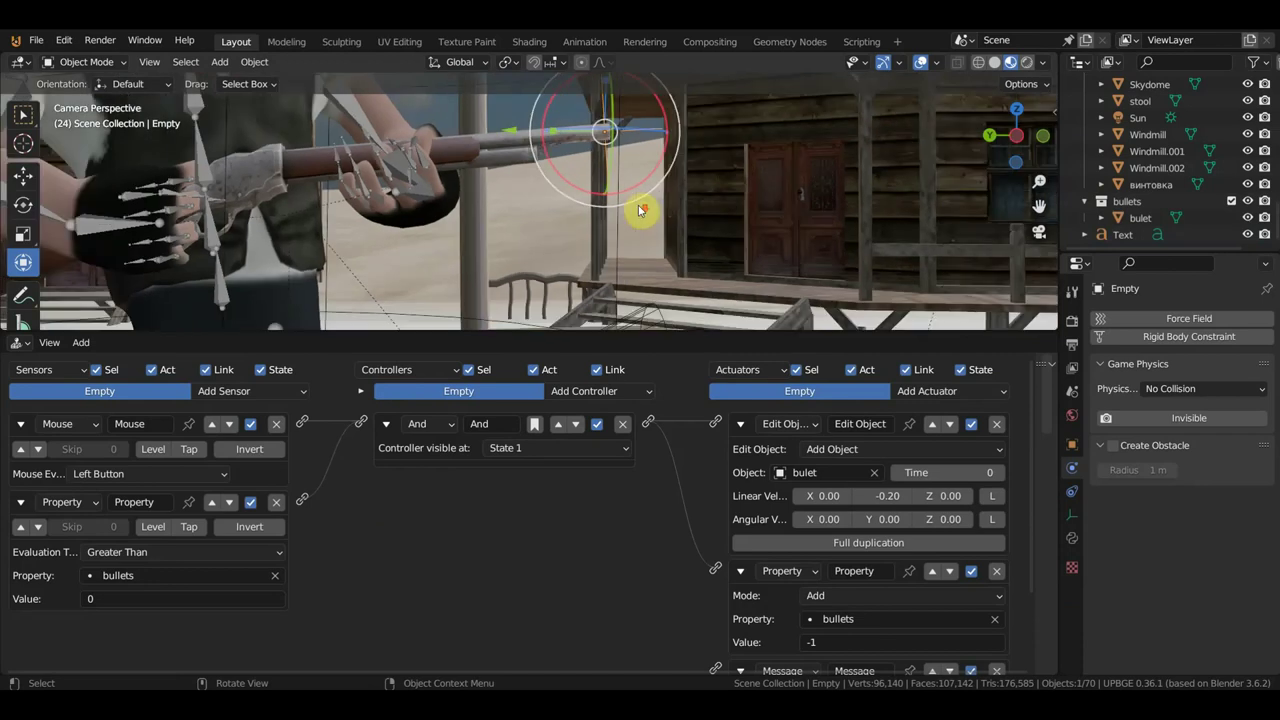
{"action": "scroll", "coordinate": [705, 243], "scroll_direction": "up", "scroll_amount": 1}
{"action": "scroll", "coordinate": [685, 243], "scroll_direction": "up", "scroll_amount": 1}
{"action": "scroll", "coordinate": [660, 237], "scroll_direction": "up", "scroll_amount": 1}
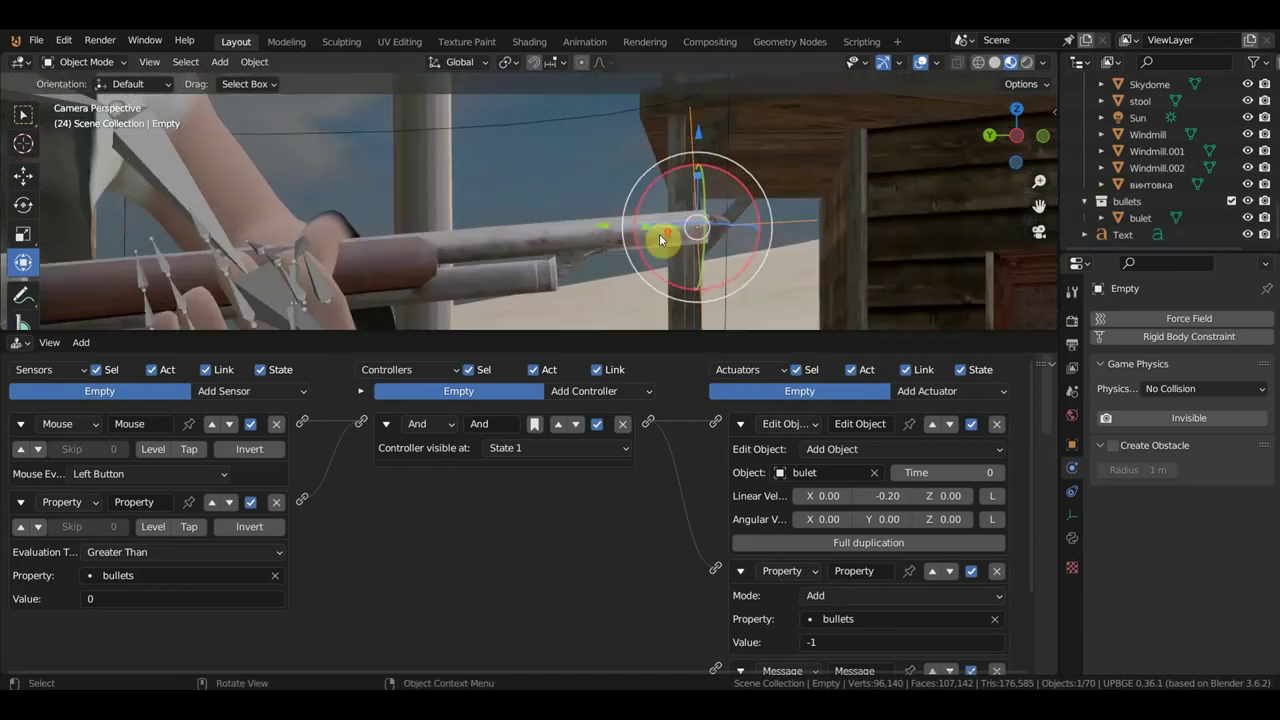
{"action": "left_click", "coordinate": [721, 229]}
{"action": "scroll", "coordinate": [585, 460], "scroll_direction": "down", "scroll_amount": 1}
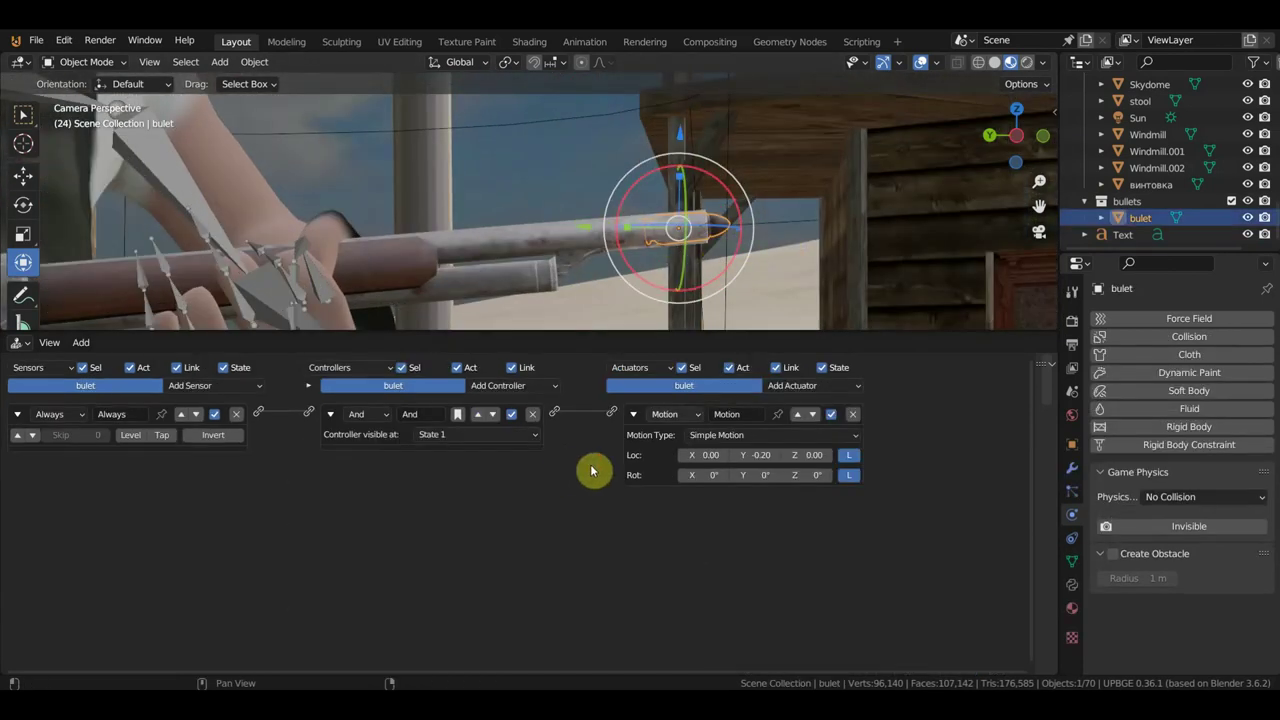
{"action": "middle_click_drag", "start_coordinate": [772, 266], "coordinate": [783, 254]}
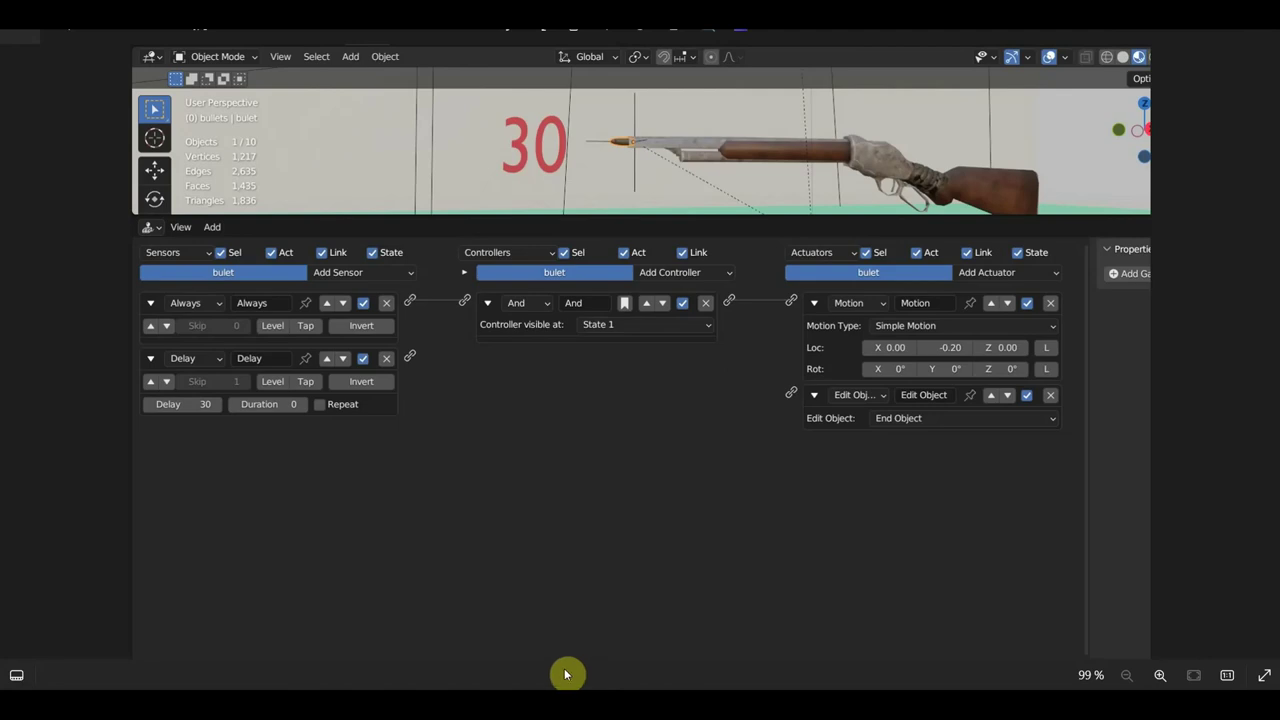
Return from the Photos reference to UPBGE and open bulet's Add Sensor list
{"action": "mouse_move", "coordinate": [550, 700]}
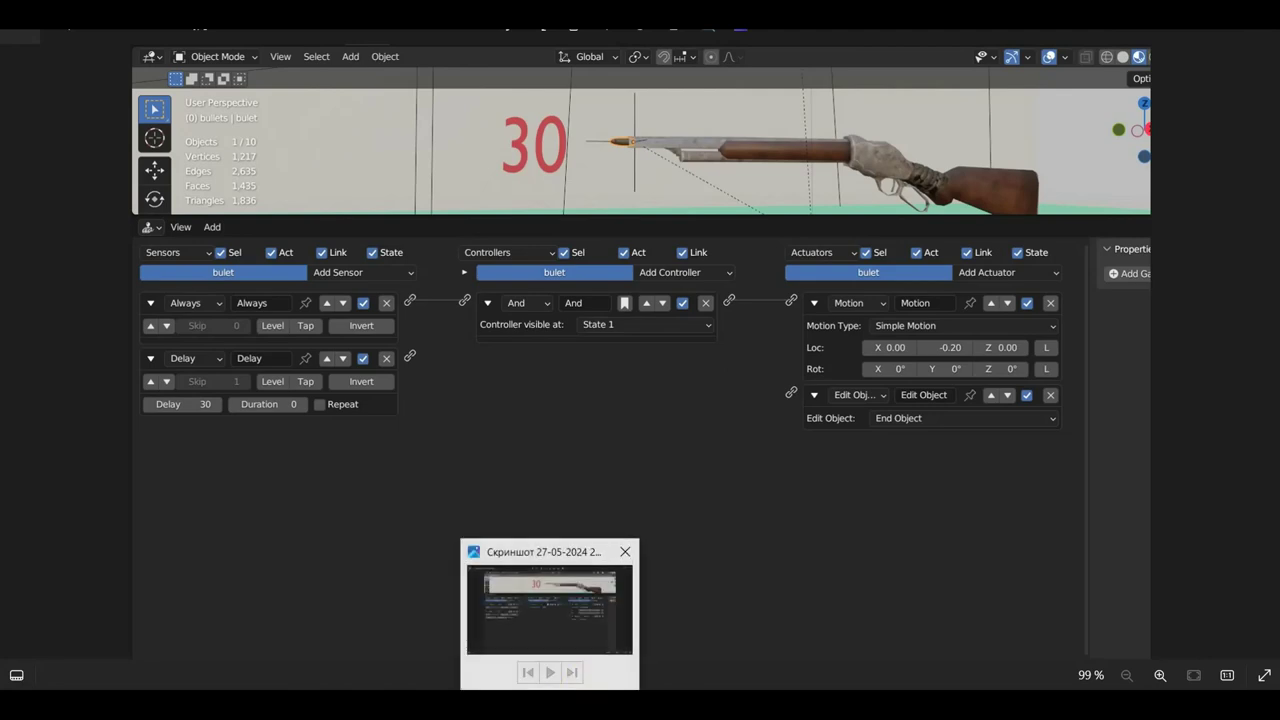
{"action": "mouse_move", "coordinate": [508, 705]}
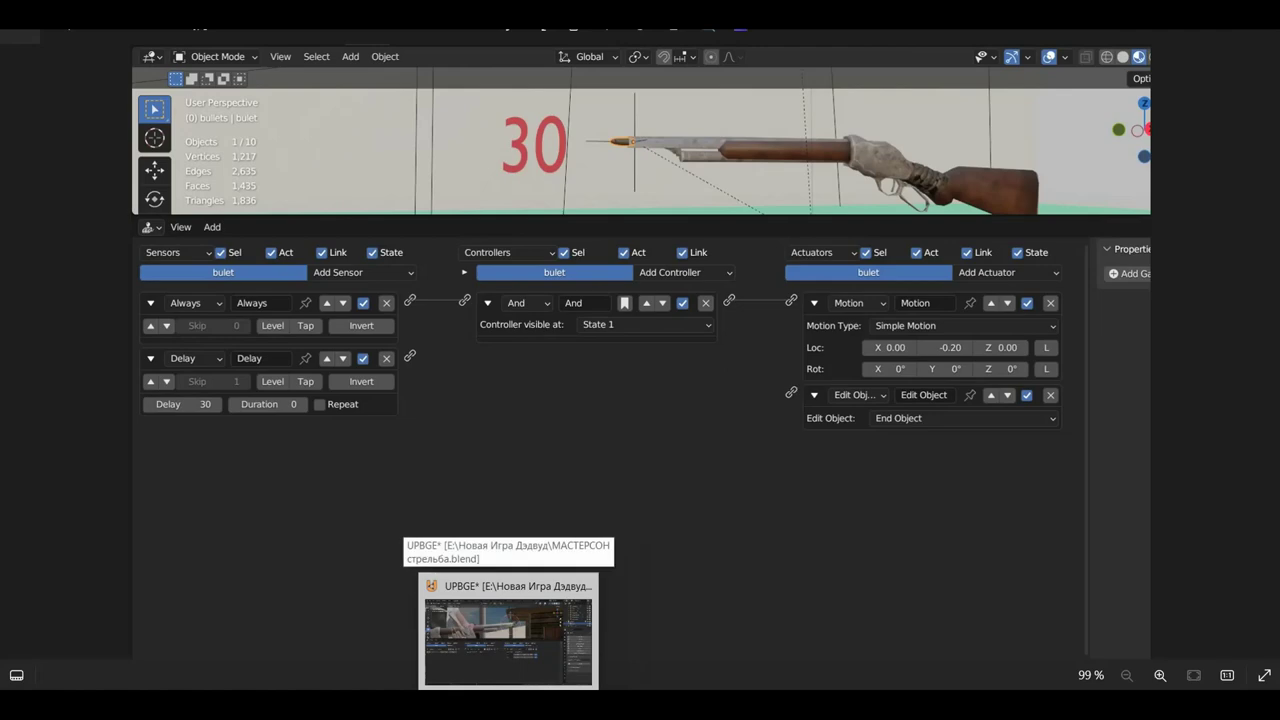
{"action": "left_click", "coordinate": [508, 635]}
{"action": "left_click", "coordinate": [215, 387]}
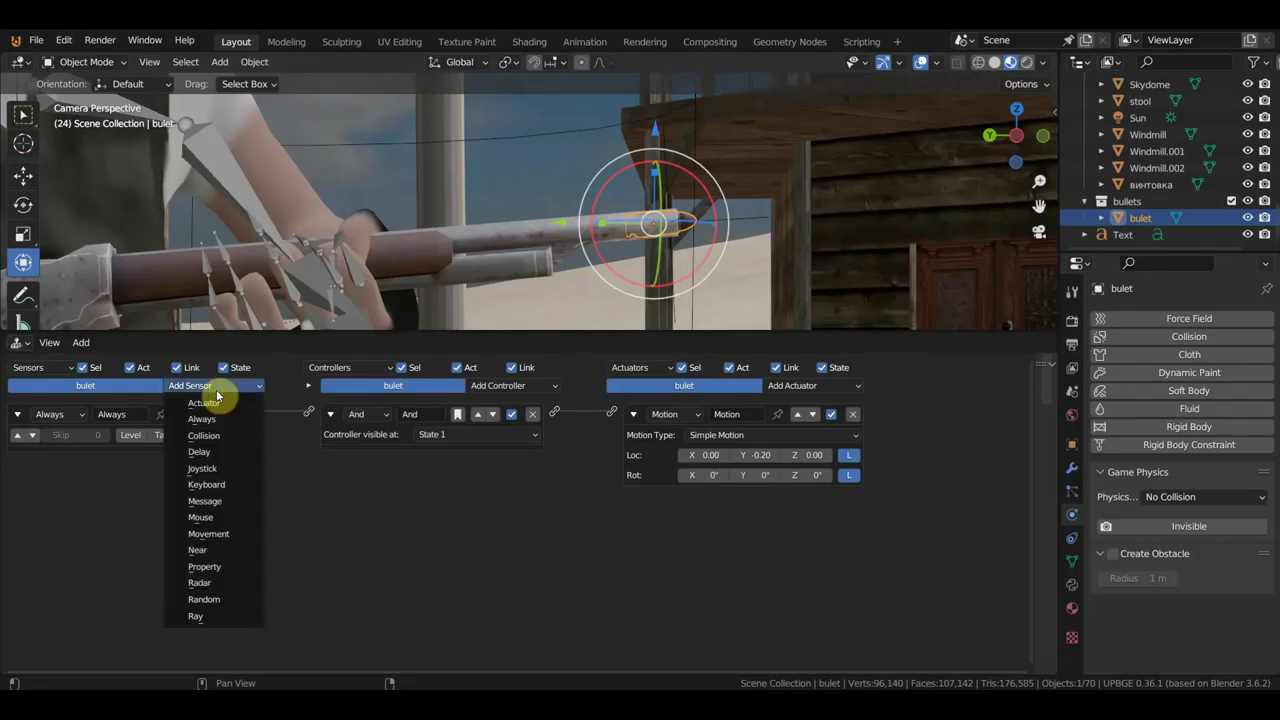
Add a Delay sensor set to 10 linked to an Edit Object actuator set to End Object
{"action": "left_click", "coordinate": [231, 454]}
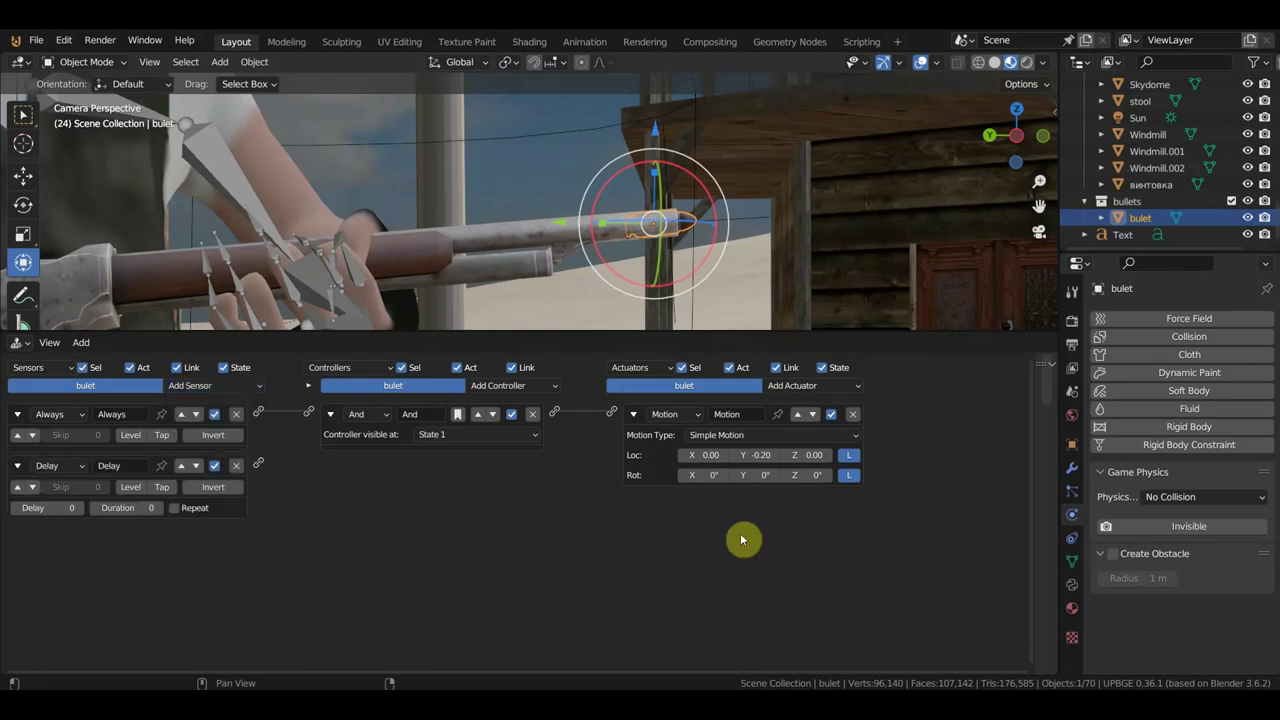
{"action": "left_click", "coordinate": [800, 392]}
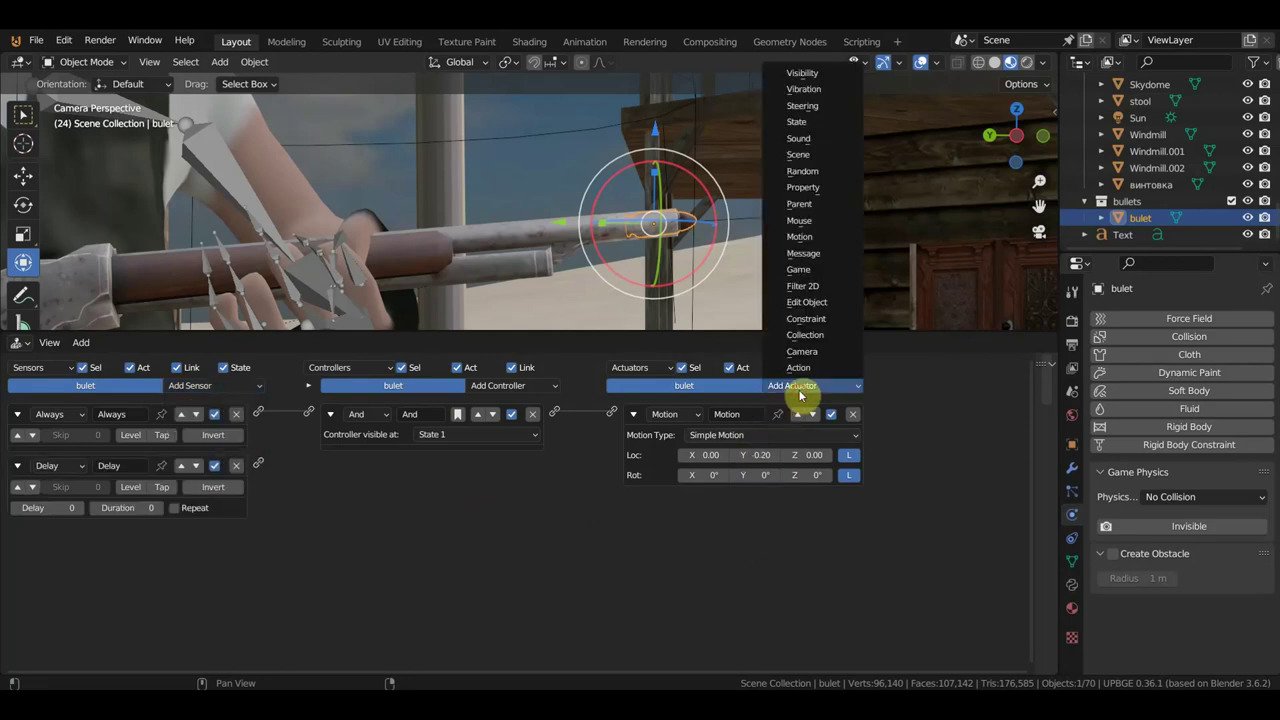
{"action": "left_click", "coordinate": [818, 302]}
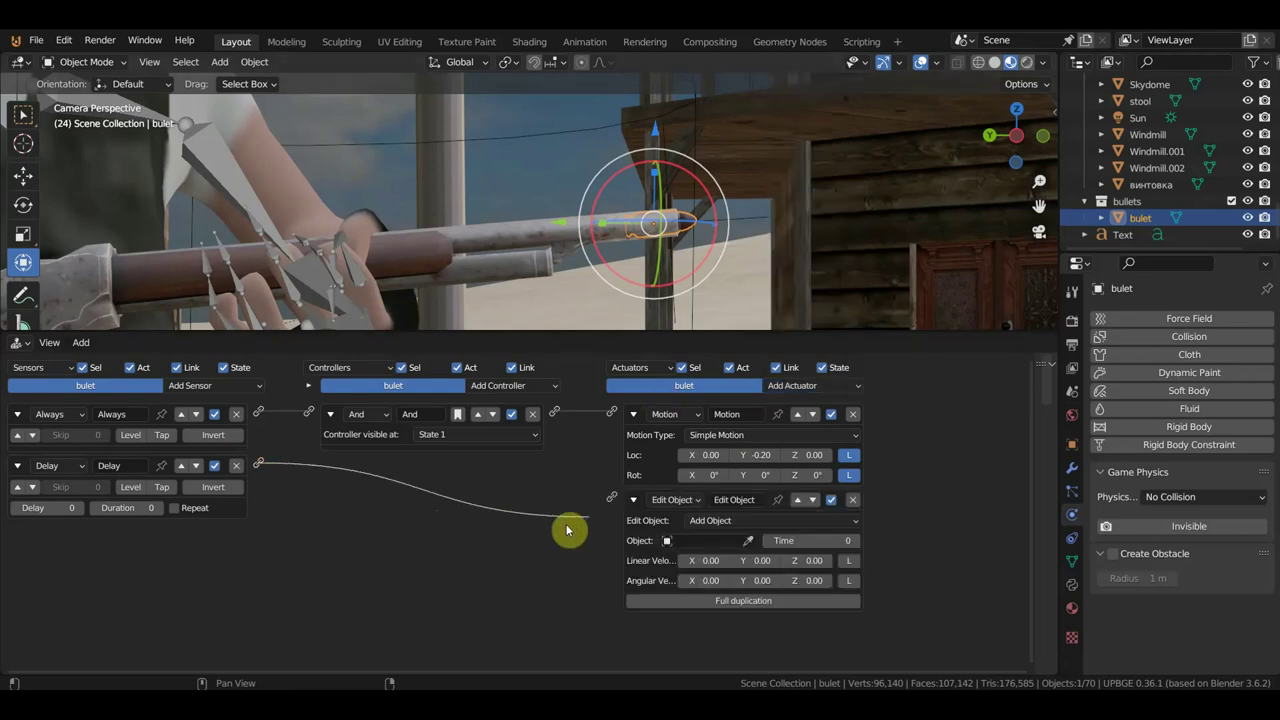
{"action": "left_click_drag", "start_coordinate": [260, 466], "coordinate": [612, 497]}
{"action": "left_click", "coordinate": [750, 521]}
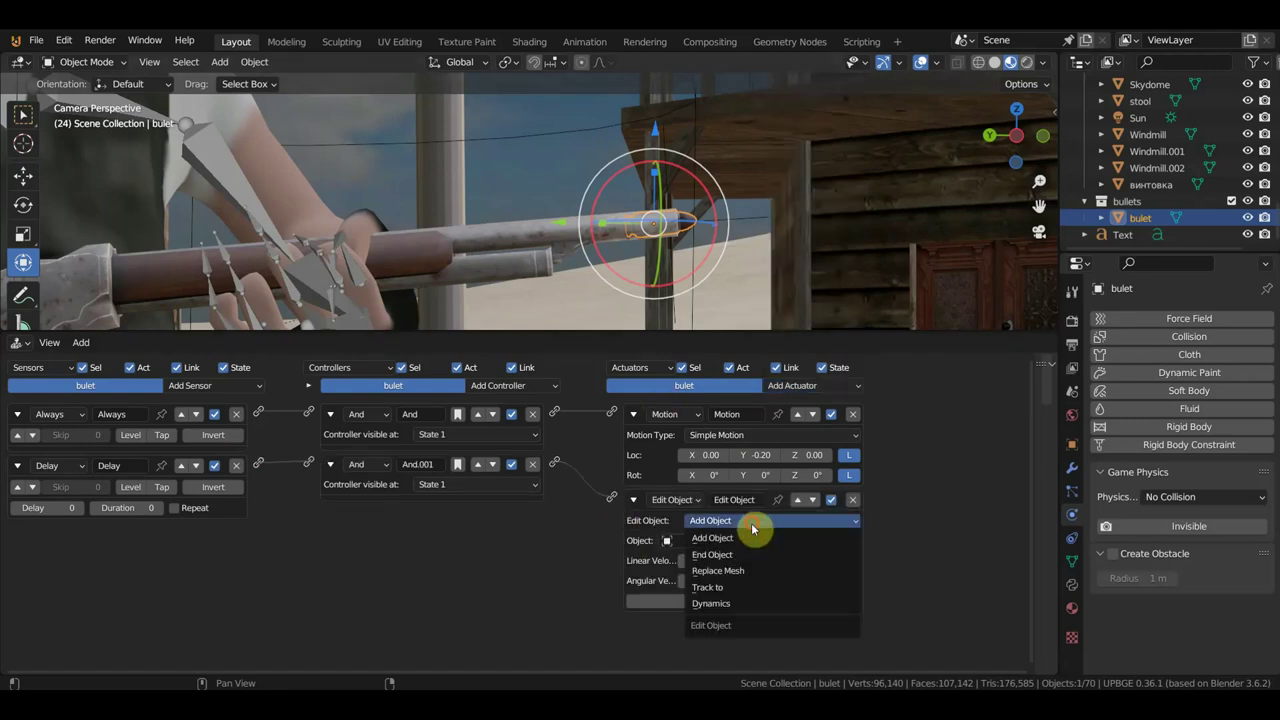
{"action": "left_click", "coordinate": [730, 561]}
{"action": "type", "text": "1"}
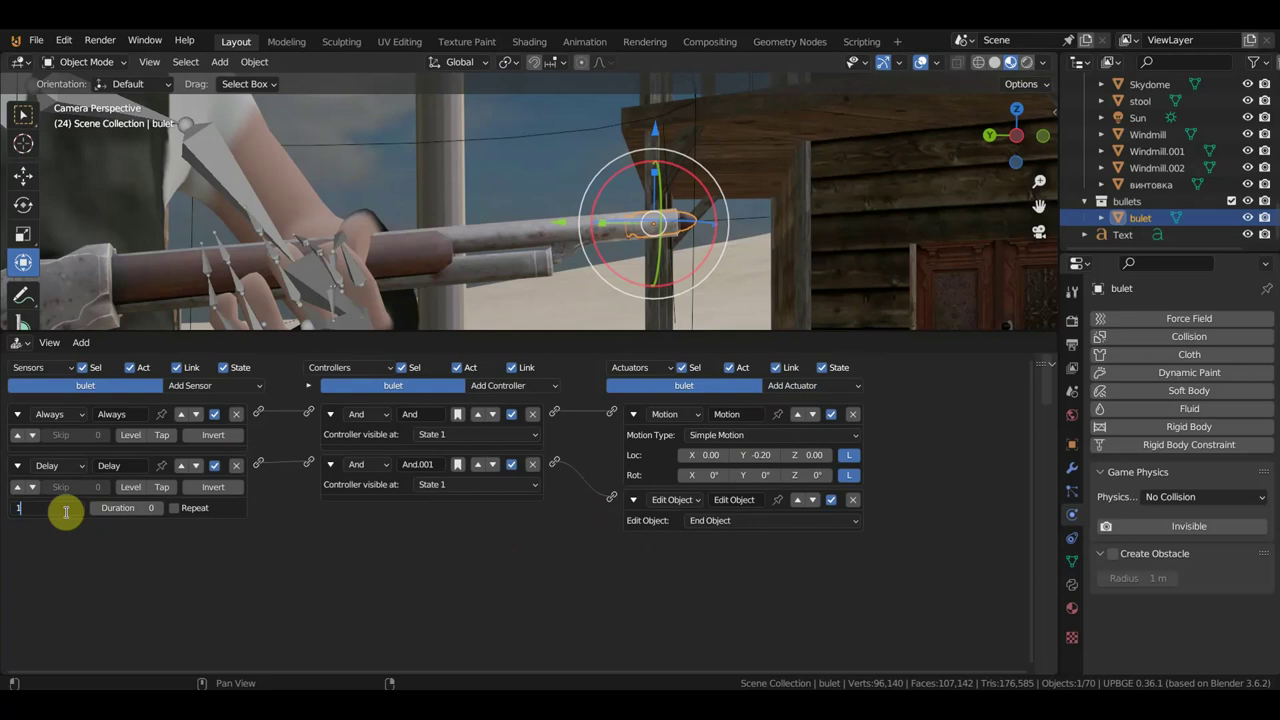
{"action": "left_click_drag", "start_coordinate": [66, 509], "coordinate": [62, 508]}
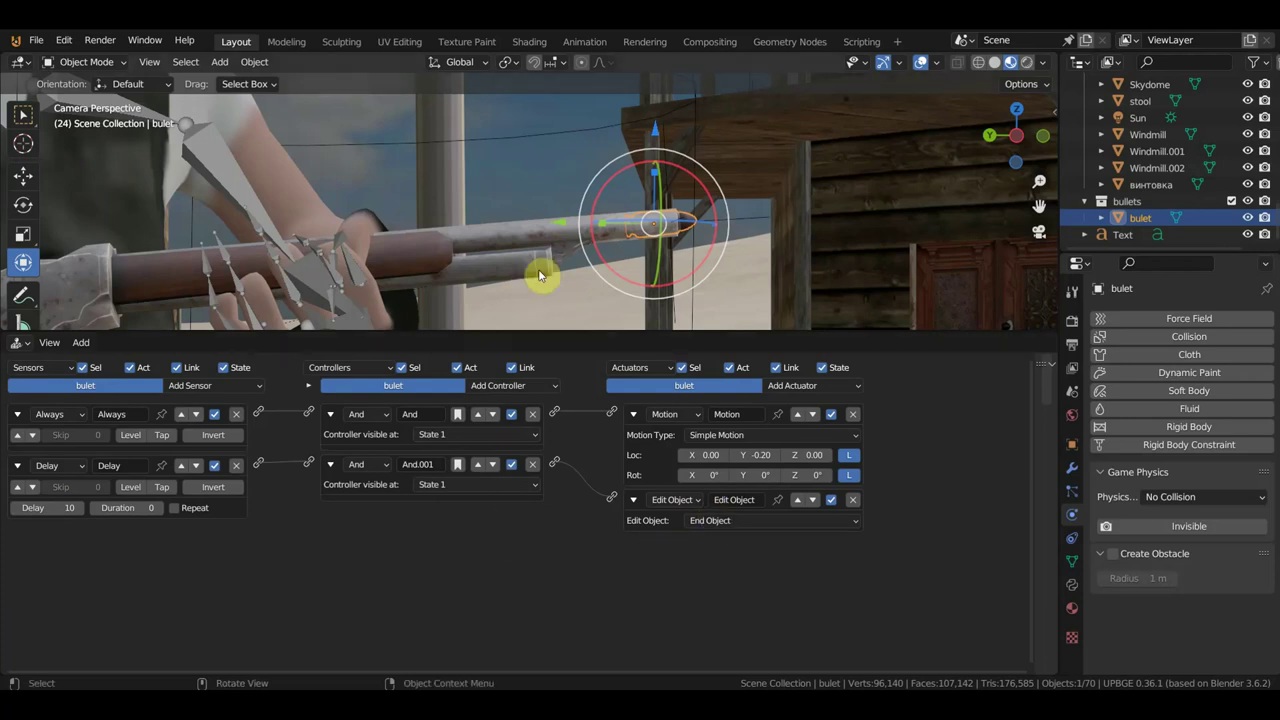
{"action": "left_click_drag", "start_coordinate": [567, 330], "coordinate": [597, 480]}
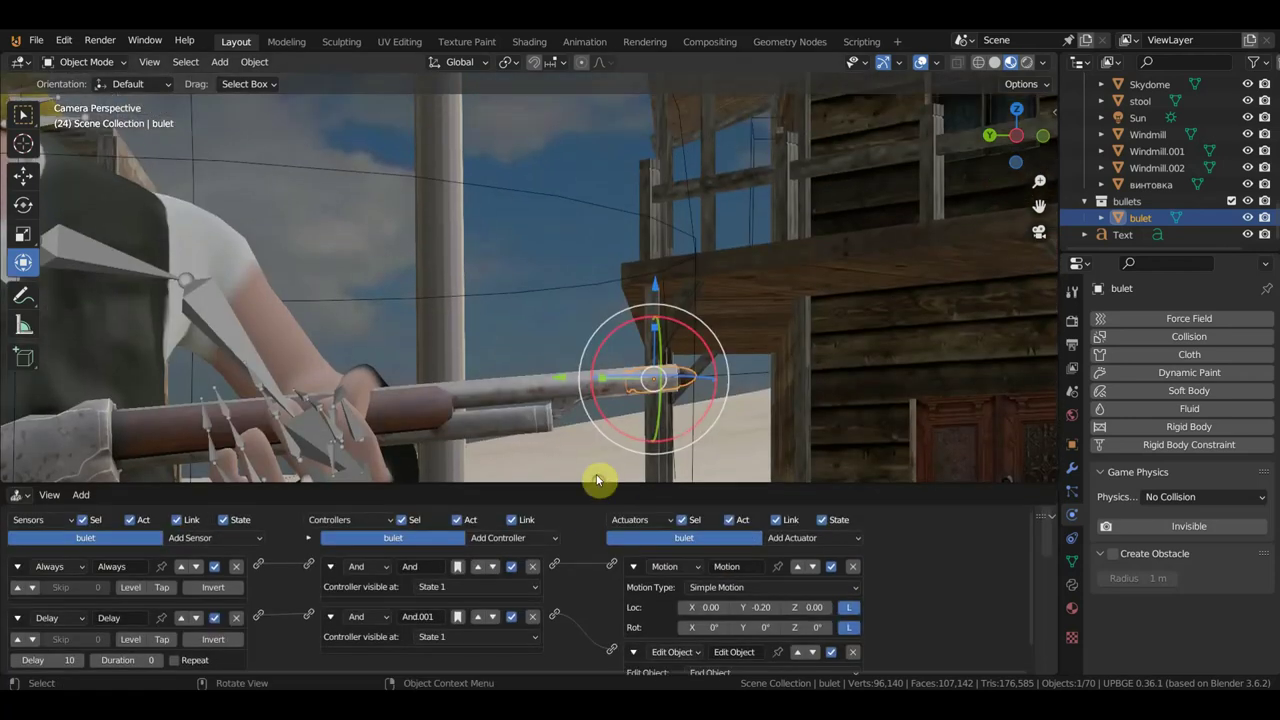
Select the 10 counter text object and enlarge the logic editor
{"action": "mouse_move", "coordinate": [604, 349]}
{"action": "middle_mouse_down"}
{"action": "mouse_move", "coordinate": [586, 357]}
{"action": "mouse_move", "coordinate": [714, 366]}
{"action": "mouse_move", "coordinate": [600, 340]}
{"action": "mouse_move", "coordinate": [614, 320]}
{"action": "mouse_move", "coordinate": [628, 402]}
{"action": "mouse_move", "coordinate": [490, 369]}
{"action": "mouse_move", "coordinate": [586, 323]}
{"action": "middle_mouse_up"}
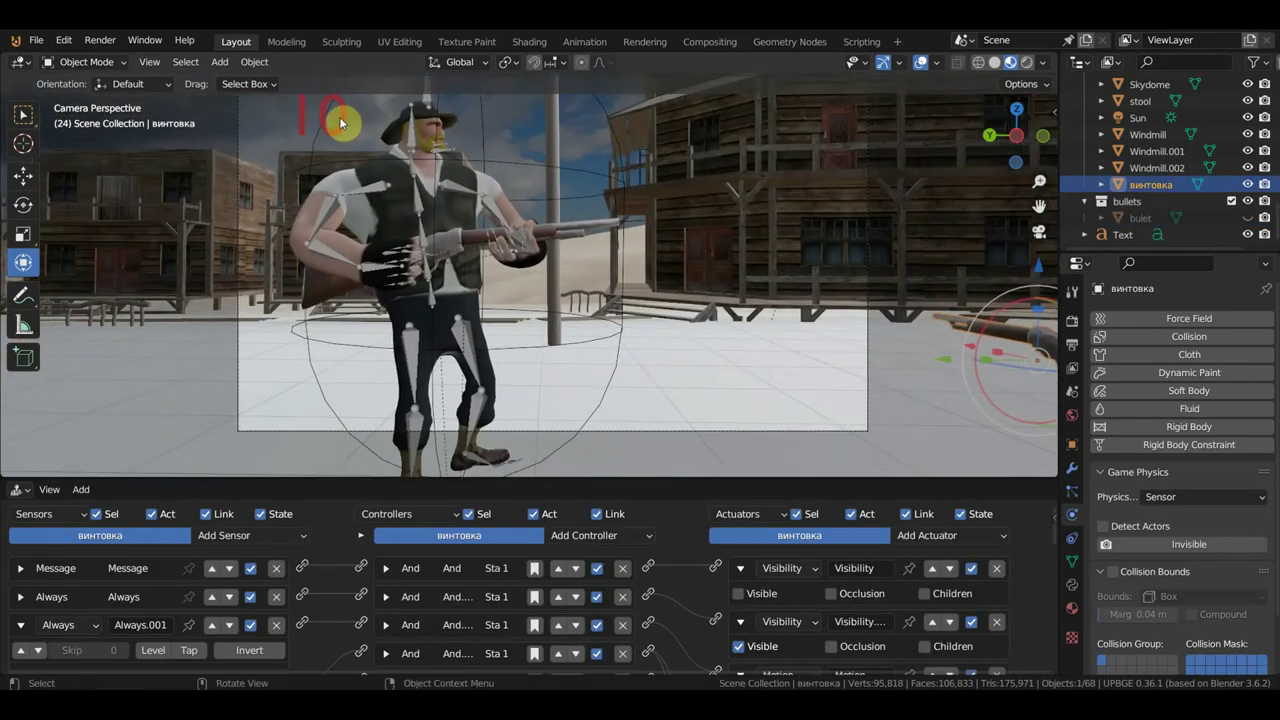
{"action": "left_click", "coordinate": [340, 125]}
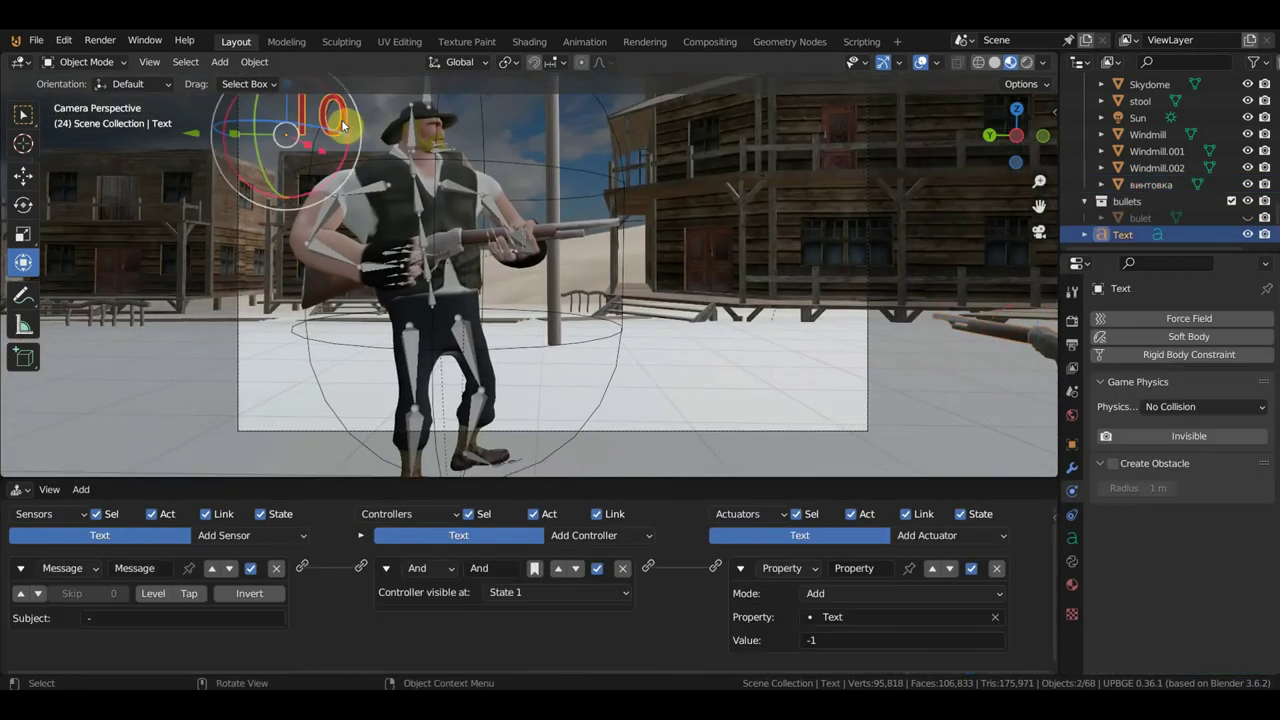
{"action": "scroll", "coordinate": [1028, 523], "scroll_direction": "up", "scroll_amount": 1}
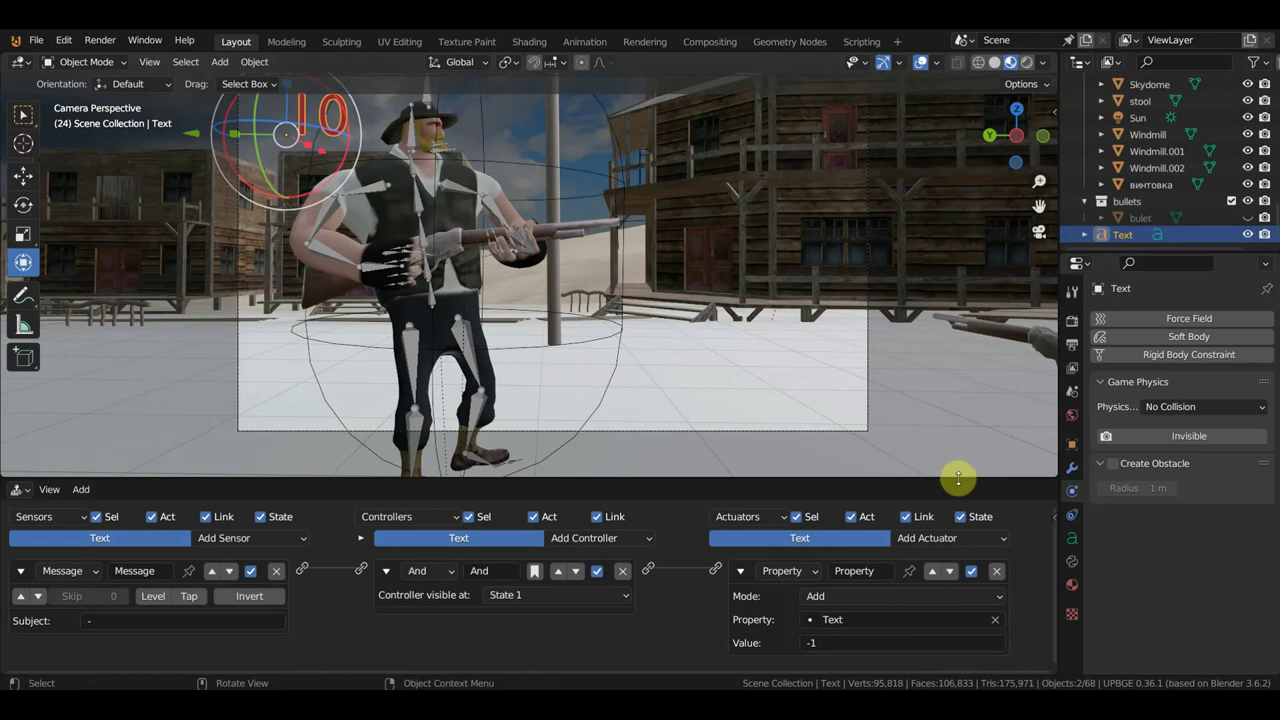
{"action": "left_click_drag", "start_coordinate": [958, 479], "coordinate": [914, 287]}
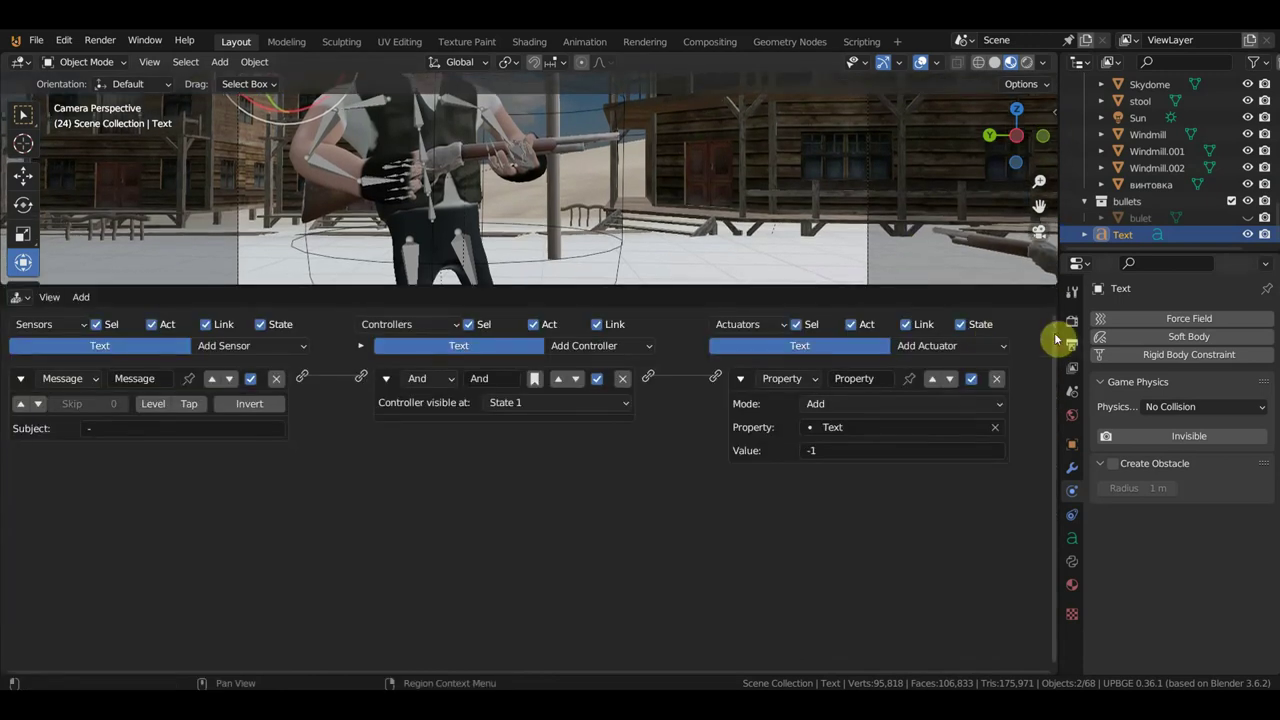
Switch the Text game property to String and back to Integer, then hide the properties list
{"action": "left_click", "coordinate": [1055, 322]}
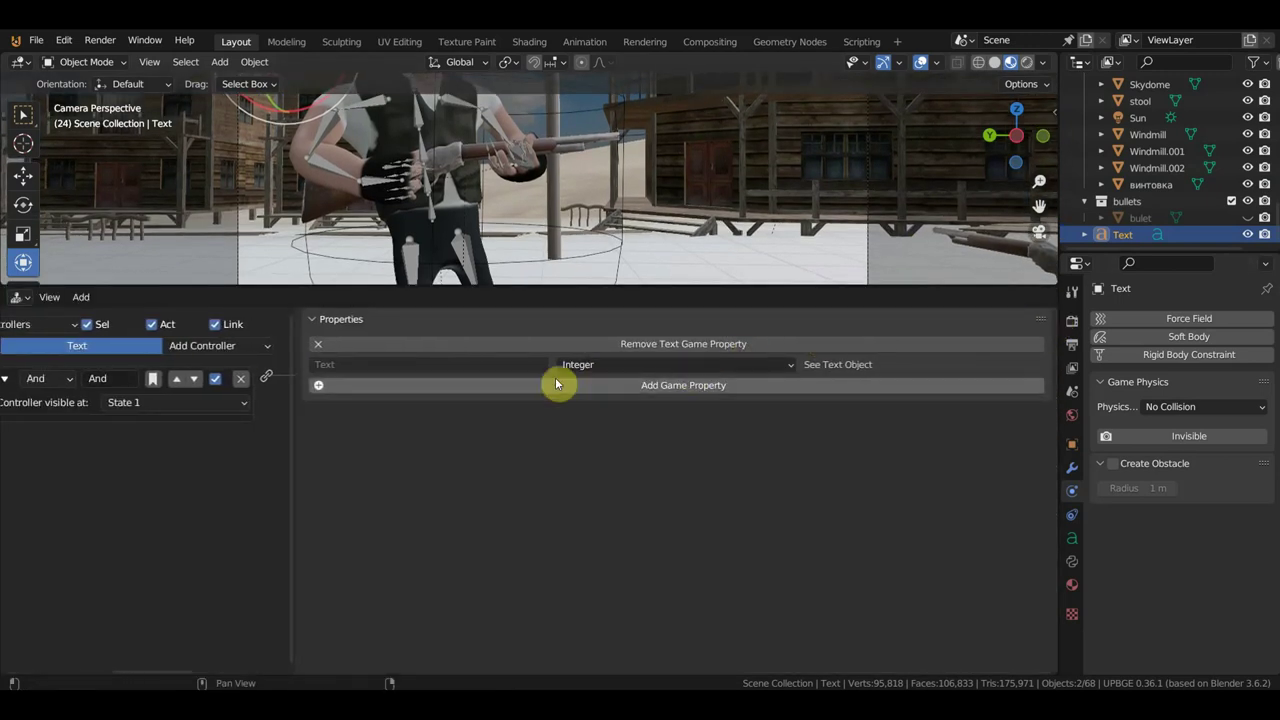
{"action": "left_click", "coordinate": [589, 365]}
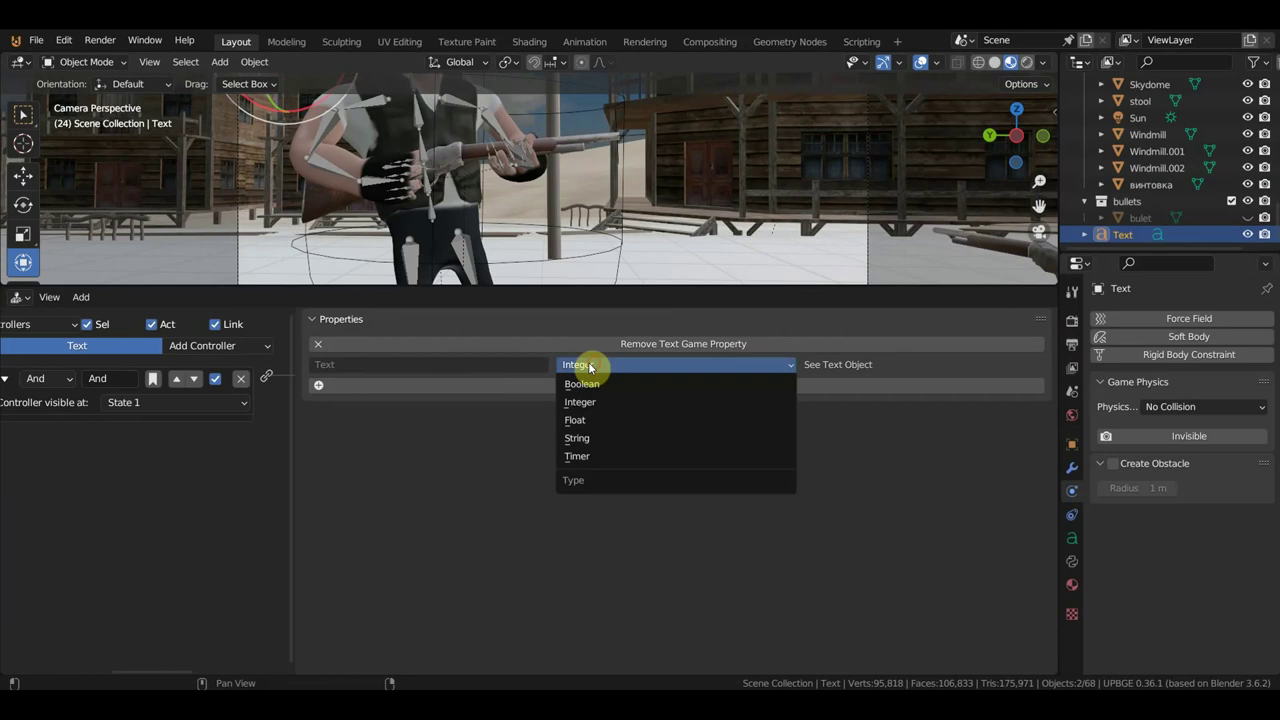
{"action": "left_click", "coordinate": [599, 439]}
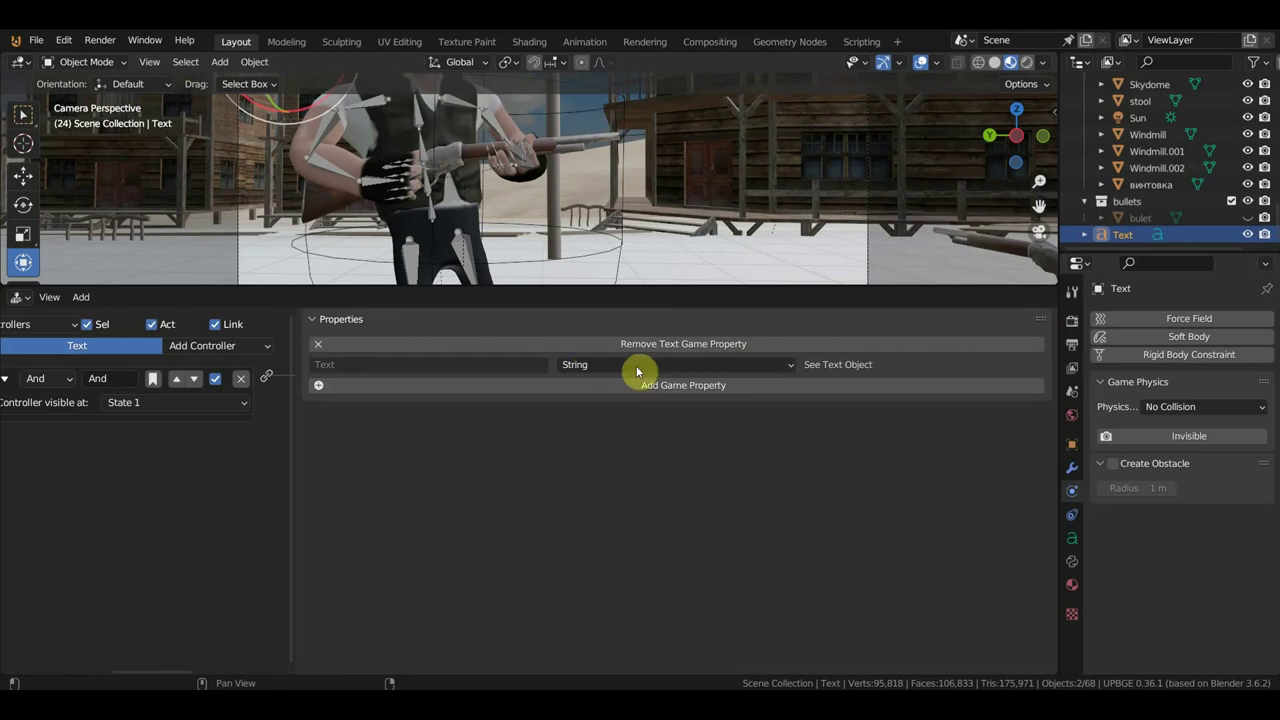
{"action": "left_click", "coordinate": [600, 366]}
{"action": "left_click", "coordinate": [602, 406]}
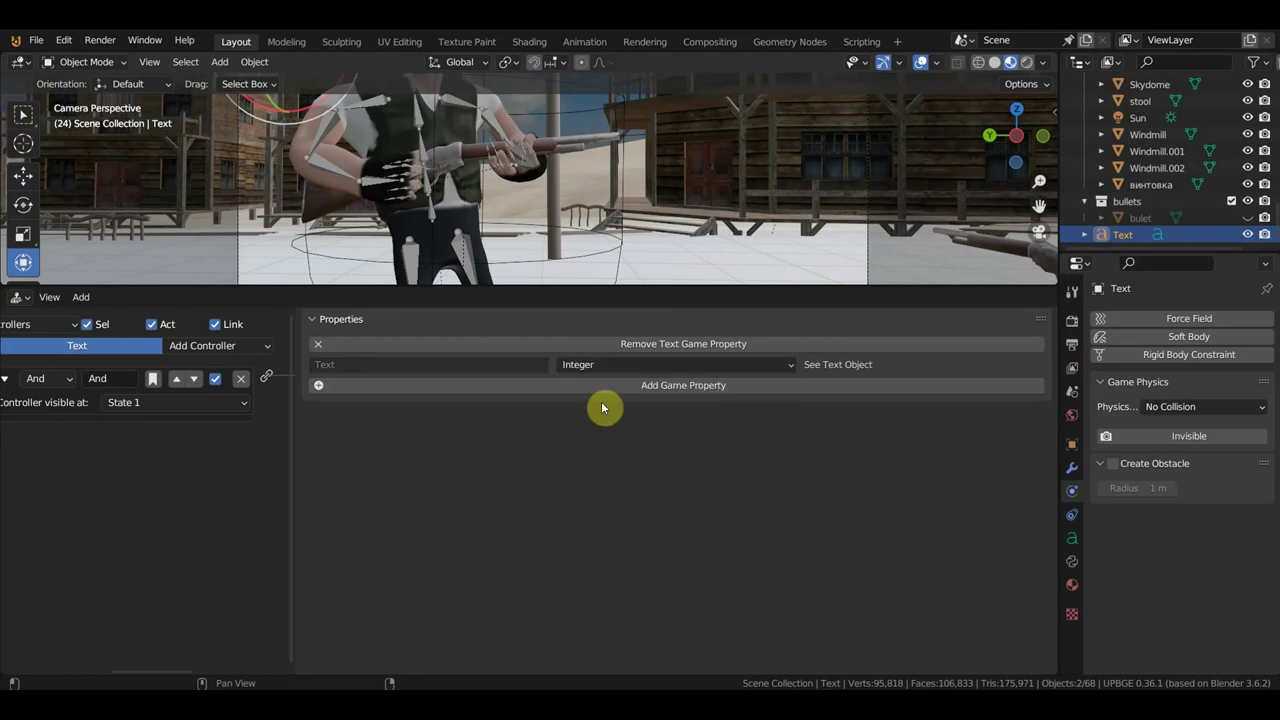
{"action": "left_click_drag", "start_coordinate": [293, 441], "coordinate": [1006, 517]}
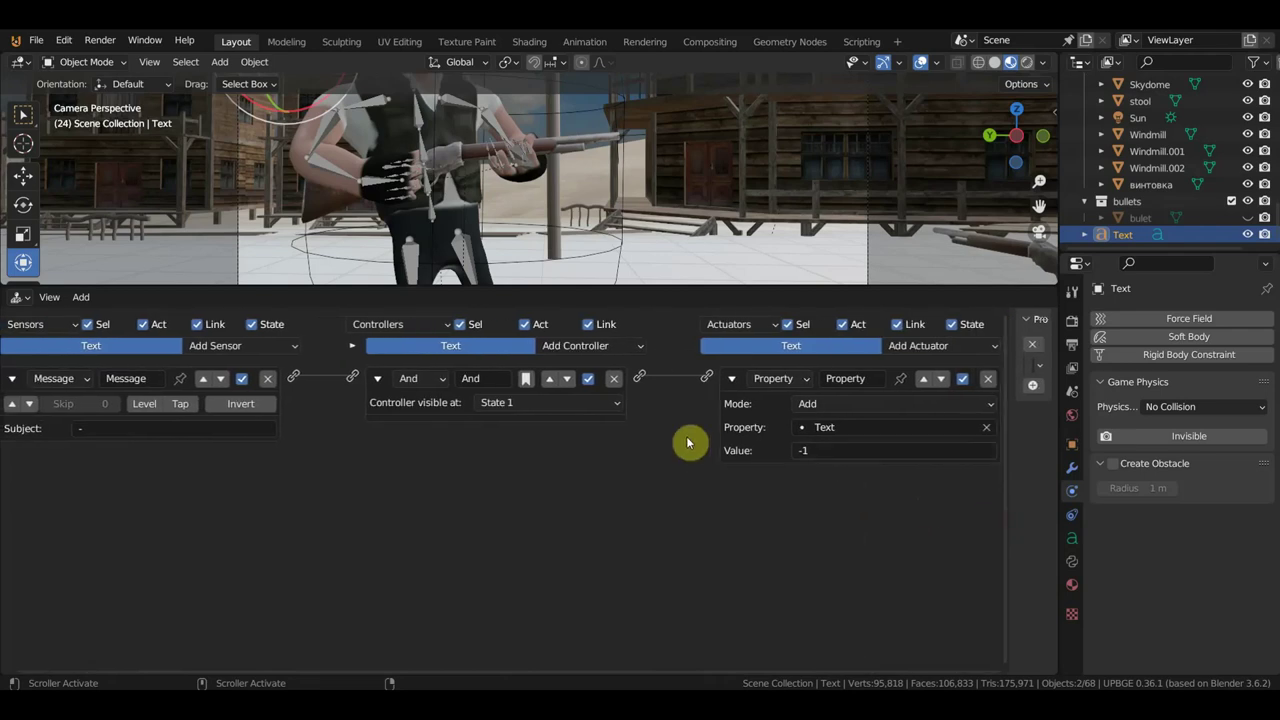
{"action": "scroll", "coordinate": [629, 479], "scroll_direction": "down", "scroll_amount": 1}
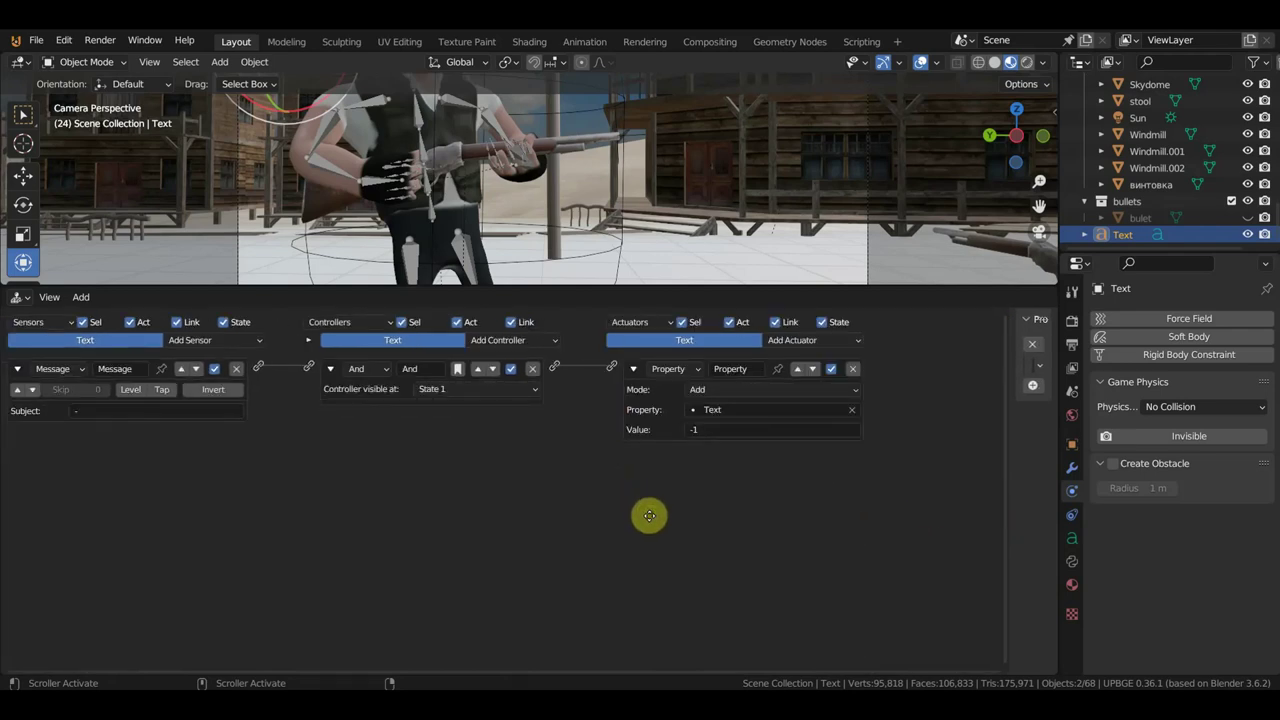
{"action": "scroll", "coordinate": [564, 450], "scroll_direction": "up", "scroll_amount": 1}
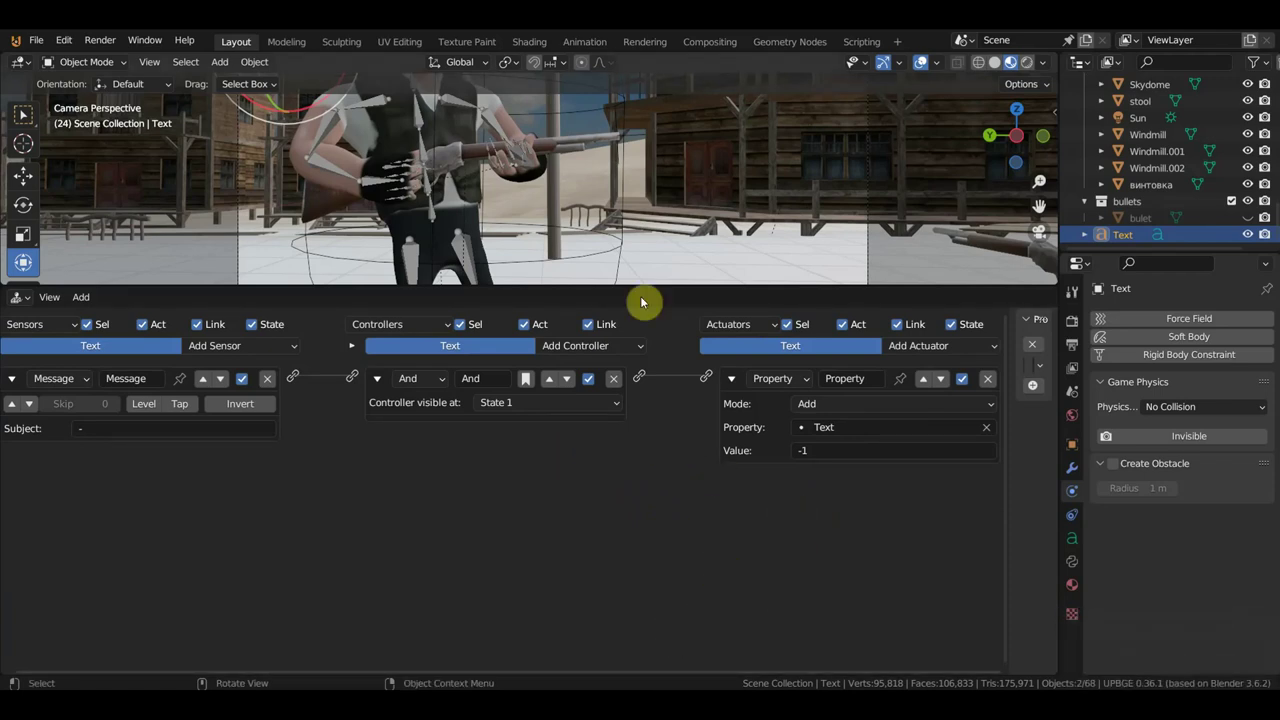
Select the Empty to review its Message actuator, then briefly select the 10 Text object
{"action": "left_click_drag", "start_coordinate": [643, 288], "coordinate": [645, 370]}
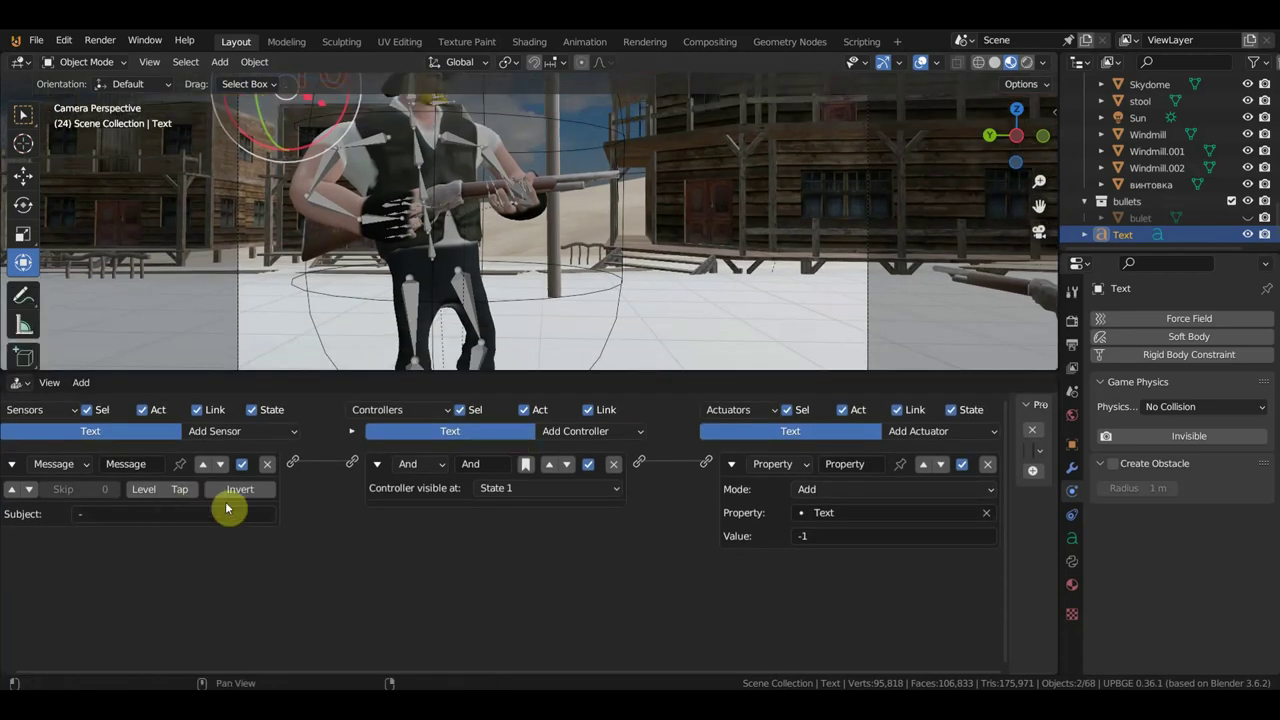
{"action": "left_click", "coordinate": [623, 175]}
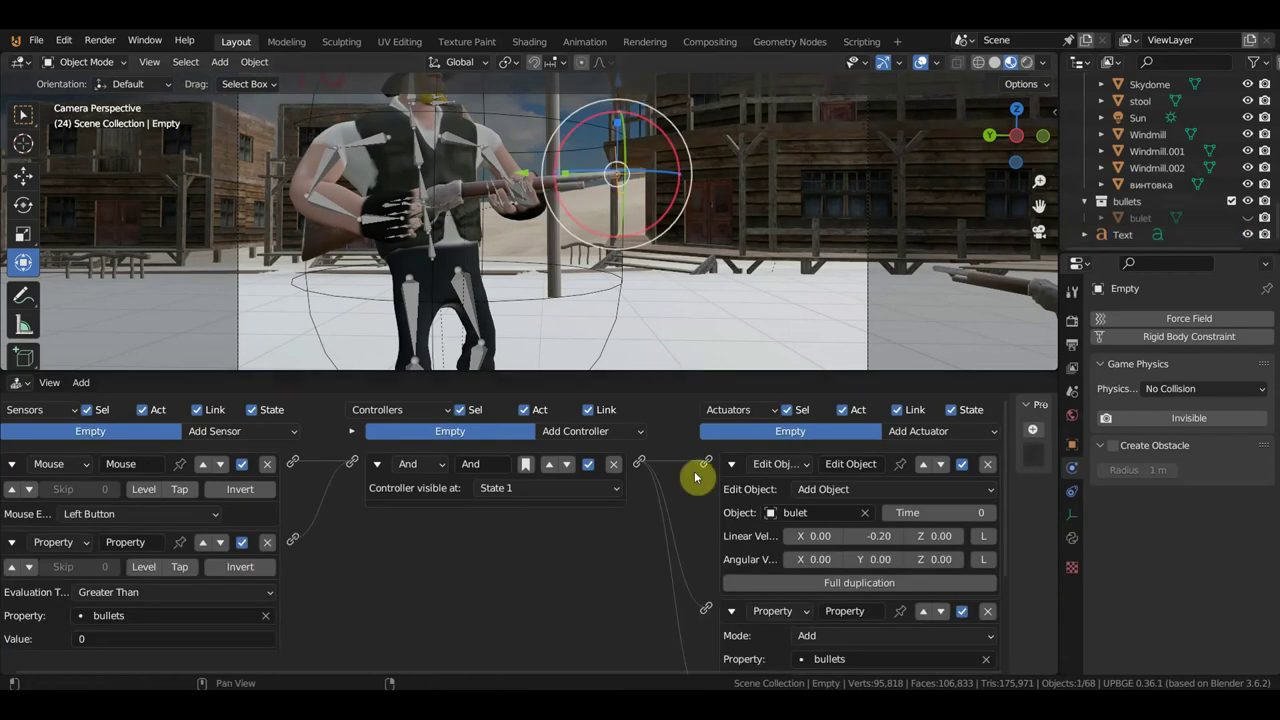
{"action": "left_click_drag", "start_coordinate": [726, 372], "coordinate": [726, 221]}
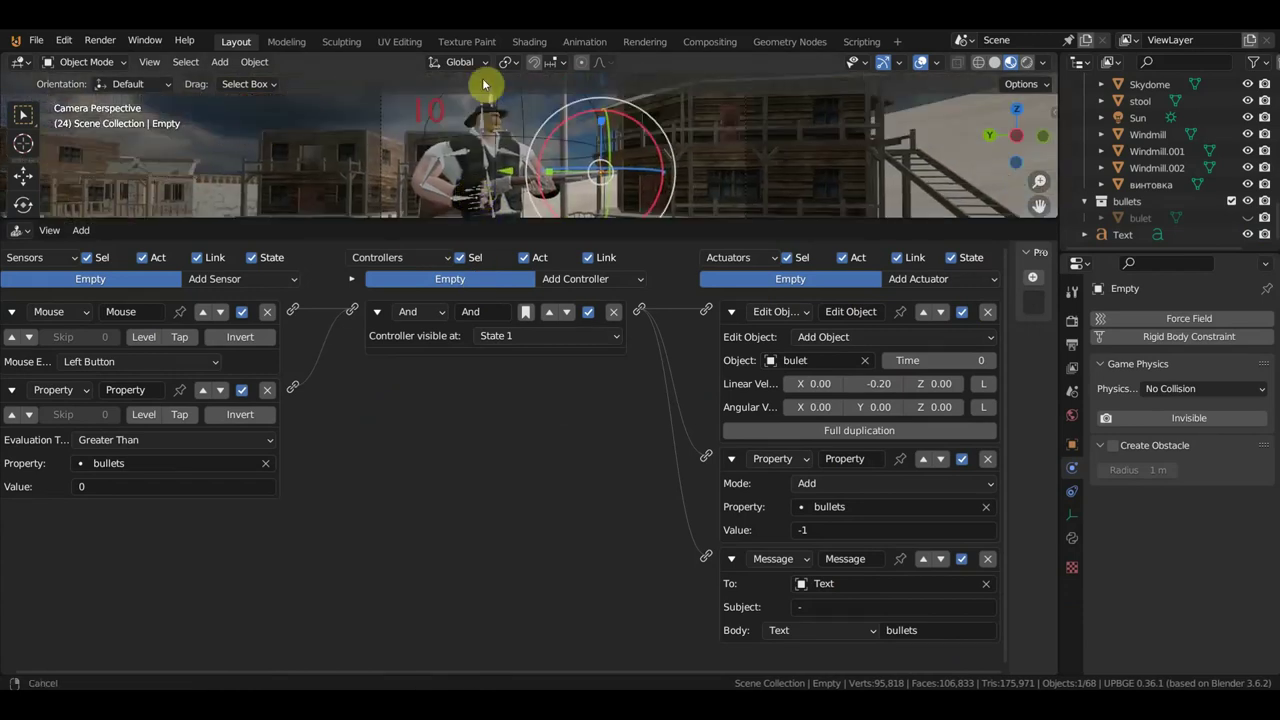
{"action": "left_click", "coordinate": [451, 149]}
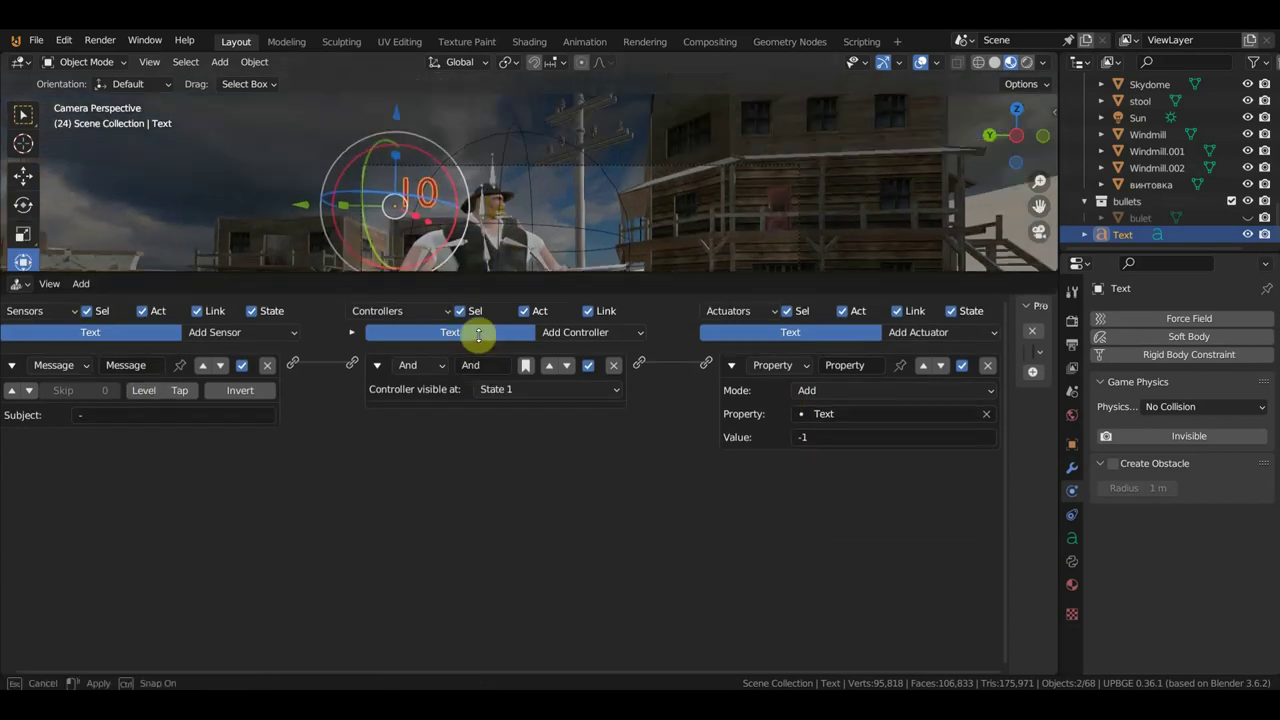
{"action": "left_click_drag", "start_coordinate": [474, 217], "coordinate": [530, 368]}
{"action": "middle_click_drag", "start_coordinate": [530, 330], "coordinate": [534, 277]}
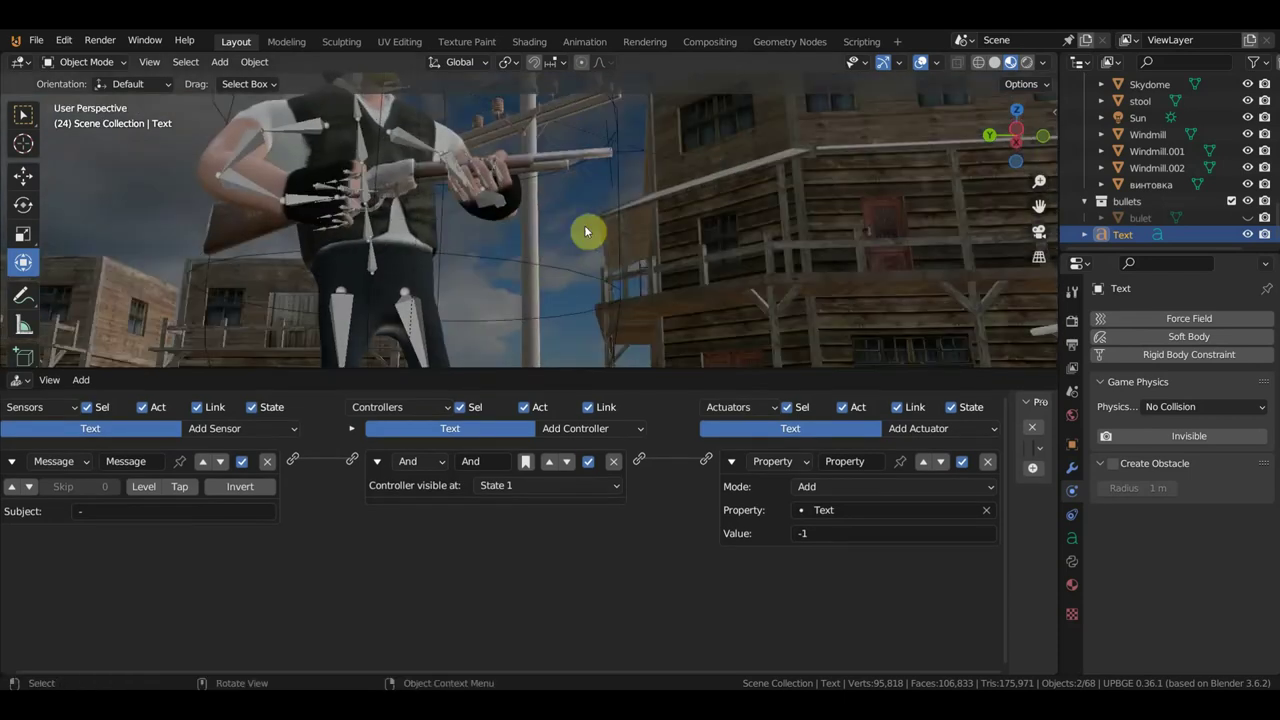
Reselect the Empty, scroll through its Mouse, And and Message bricks, and check the bullets comparison options
{"action": "left_click", "coordinate": [612, 168]}
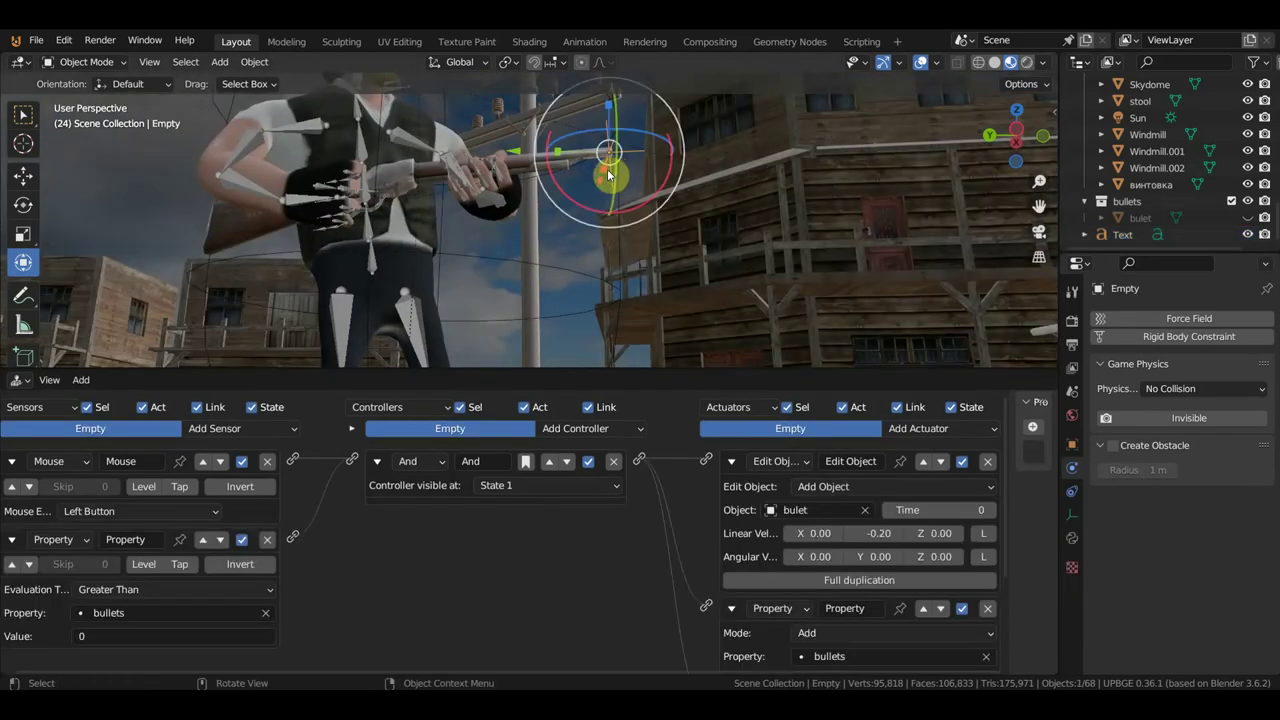
{"action": "scroll", "coordinate": [200, 543], "scroll_direction": "down", "scroll_amount": 1}
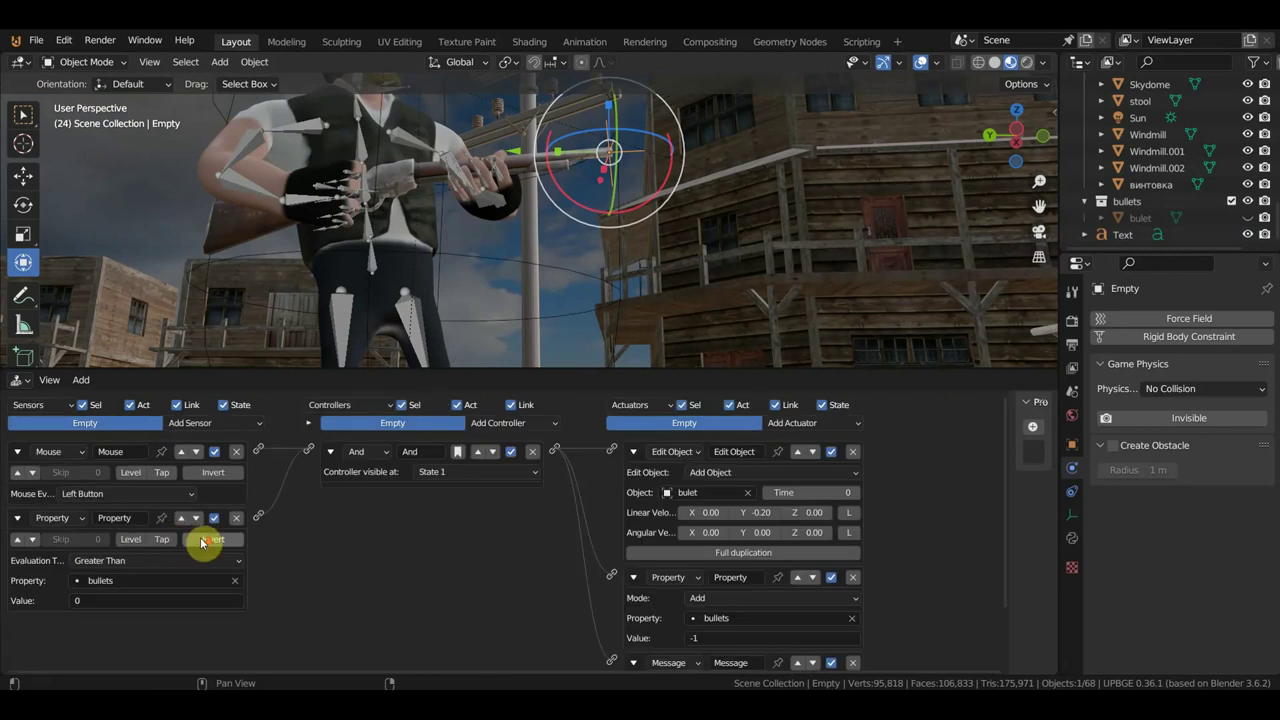
{"action": "middle_click_drag", "start_coordinate": [453, 591], "coordinate": [470, 533]}
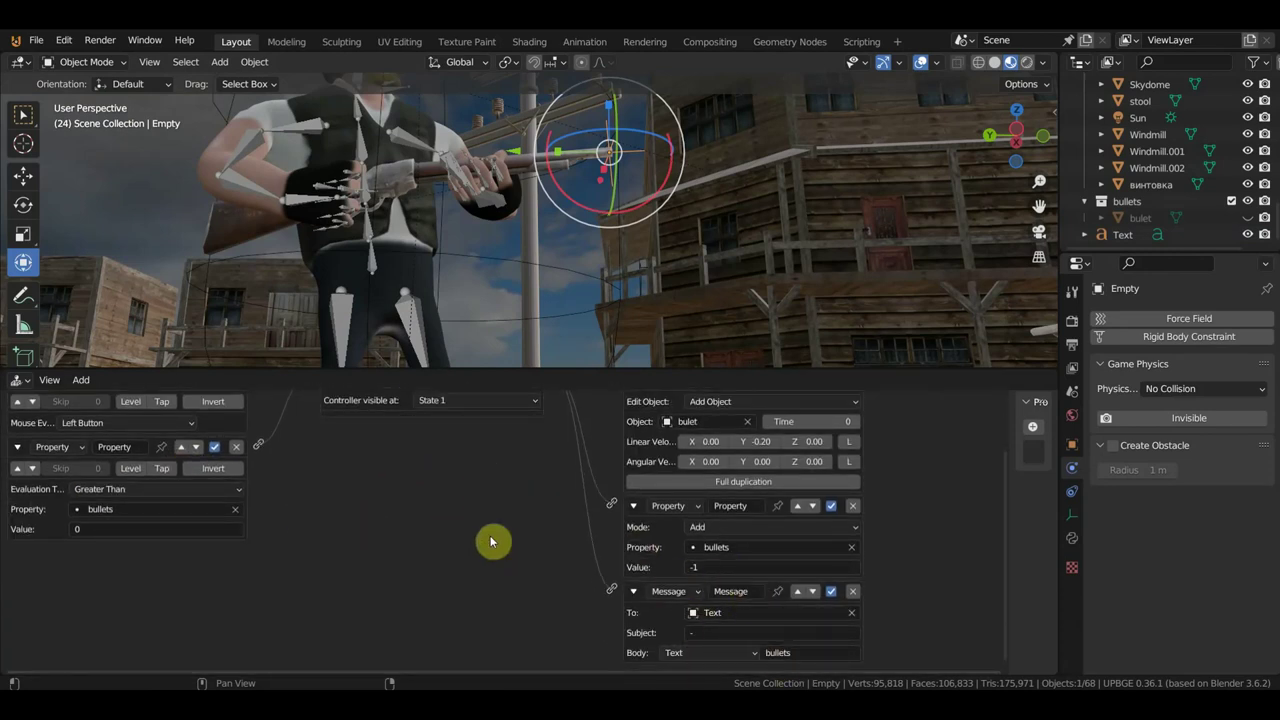
{"action": "middle_click_drag", "start_coordinate": [494, 537], "coordinate": [517, 571]}
{"action": "scroll", "coordinate": [455, 512], "scroll_direction": "up", "scroll_amount": 1}
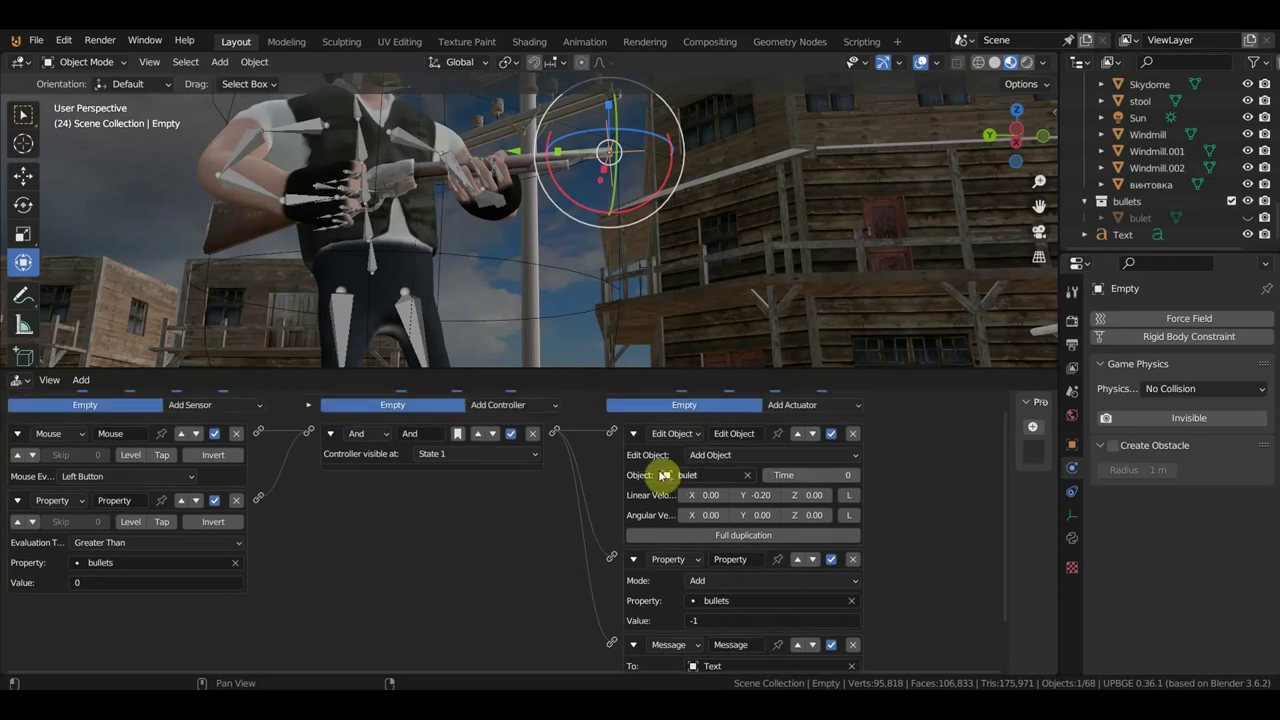
{"action": "left_click", "coordinate": [98, 545]}
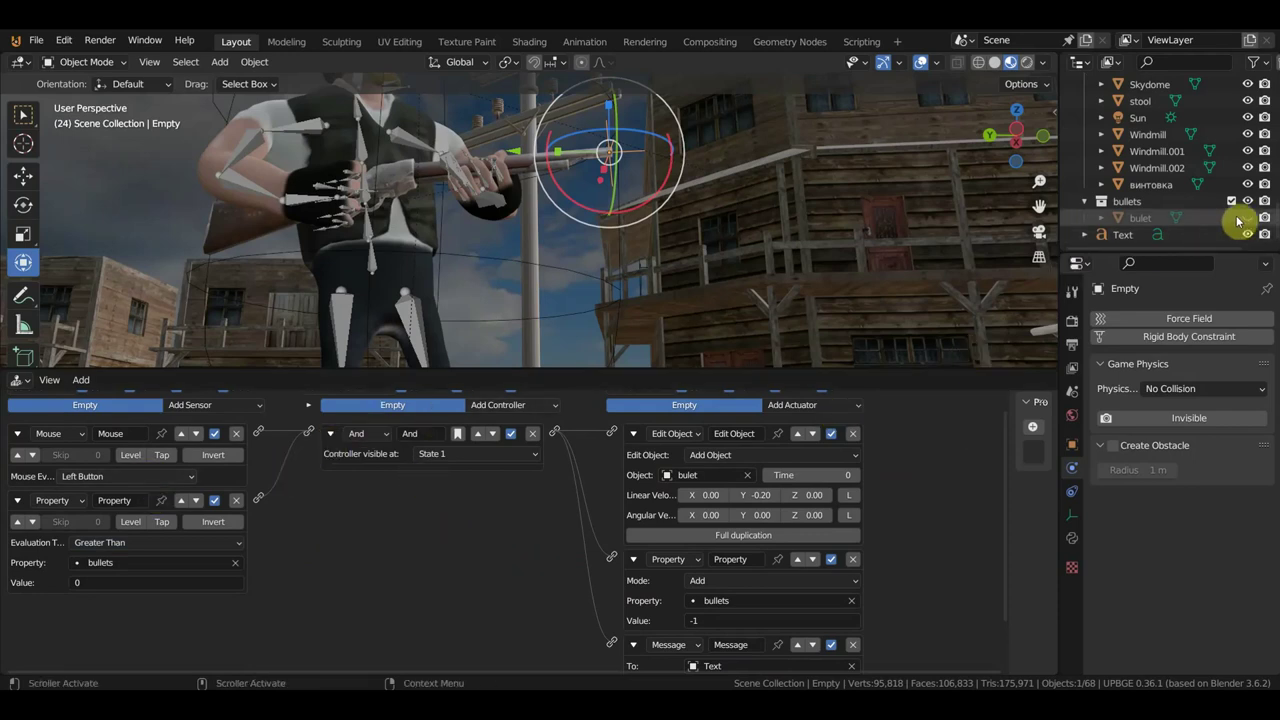
Select bulet, set its Delay sensor to 10 tics and its Edit Object actuator to End Object
{"action": "left_click", "coordinate": [1145, 220]}
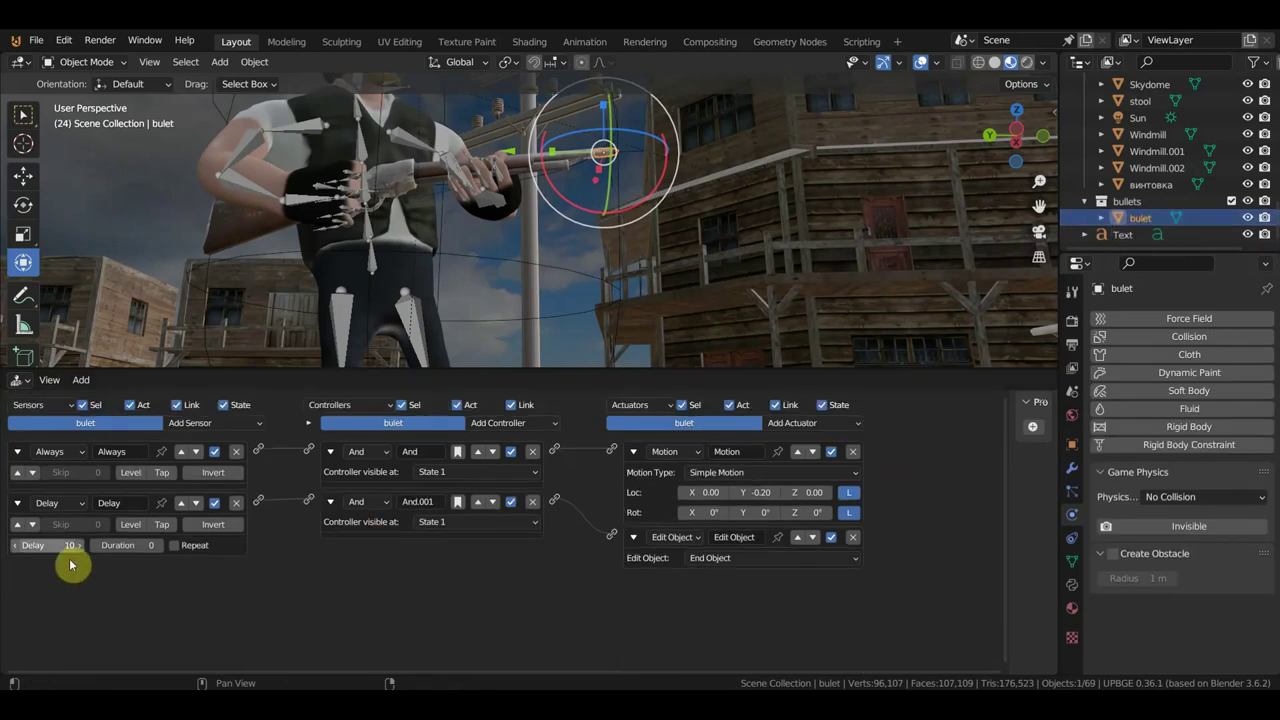
{"action": "left_click_drag", "start_coordinate": [66, 545], "coordinate": [104, 502]}
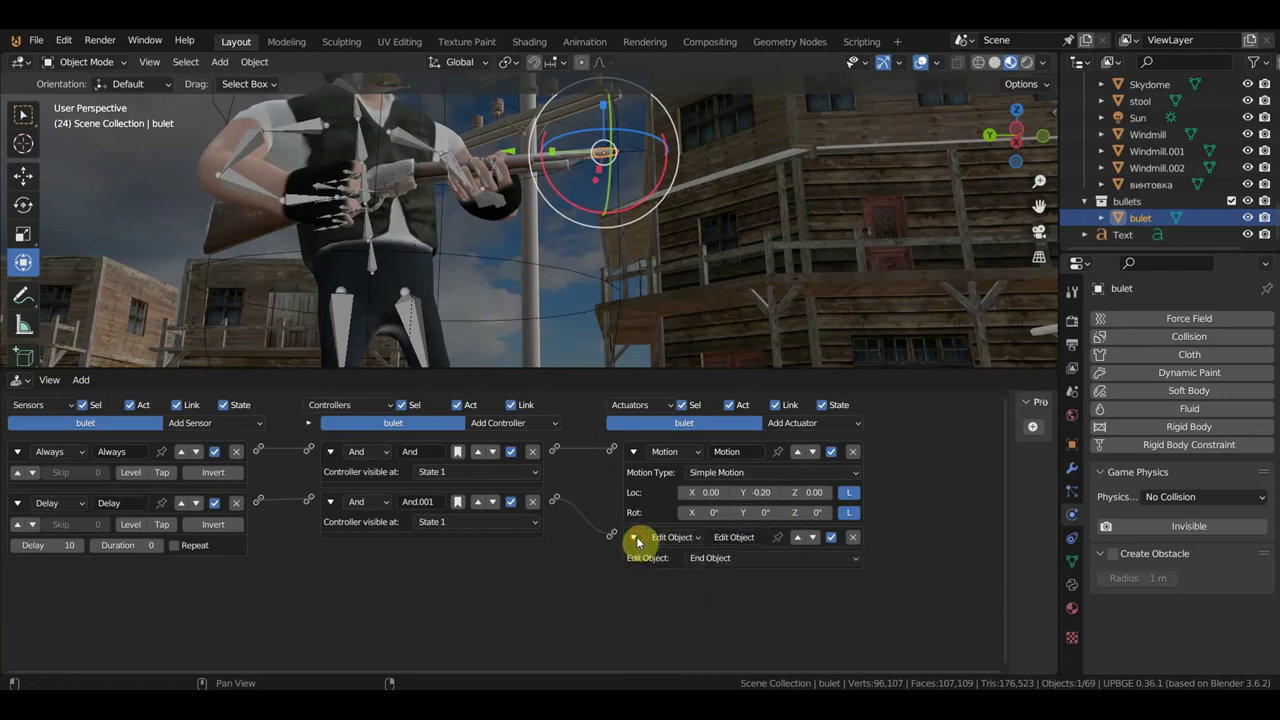
{"action": "left_click", "coordinate": [725, 561]}
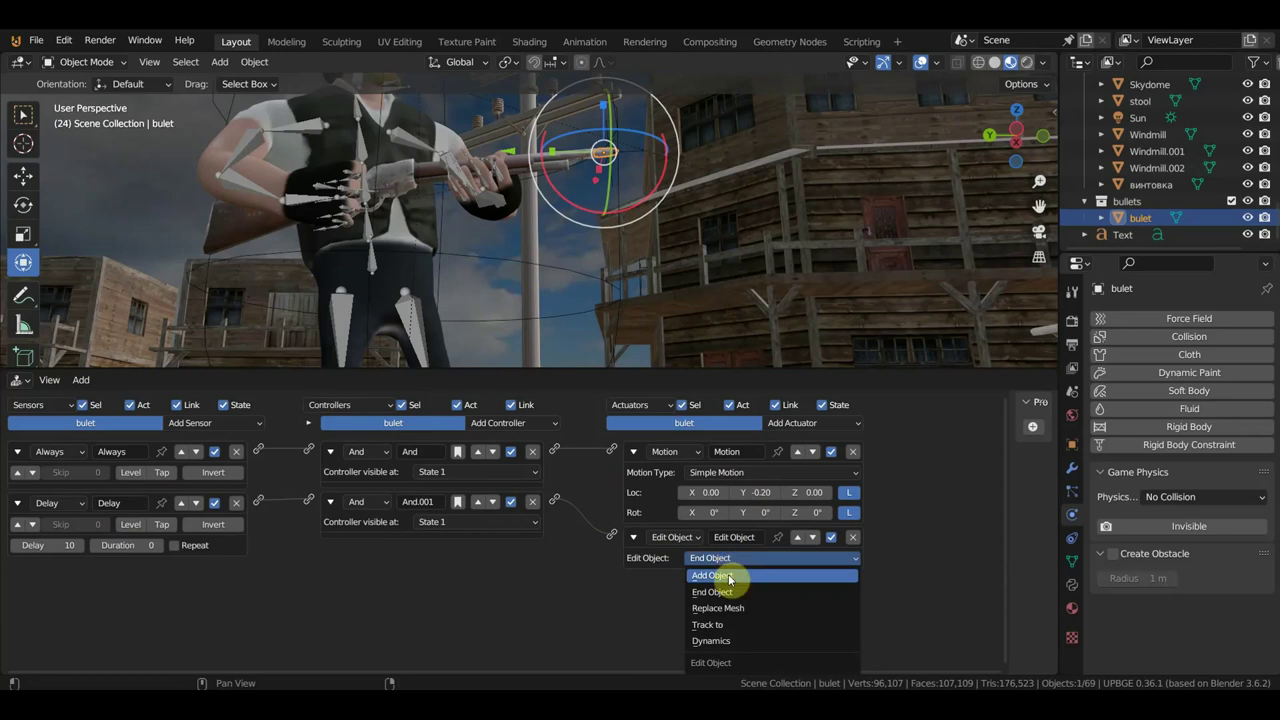
{"action": "left_click", "coordinate": [718, 576]}
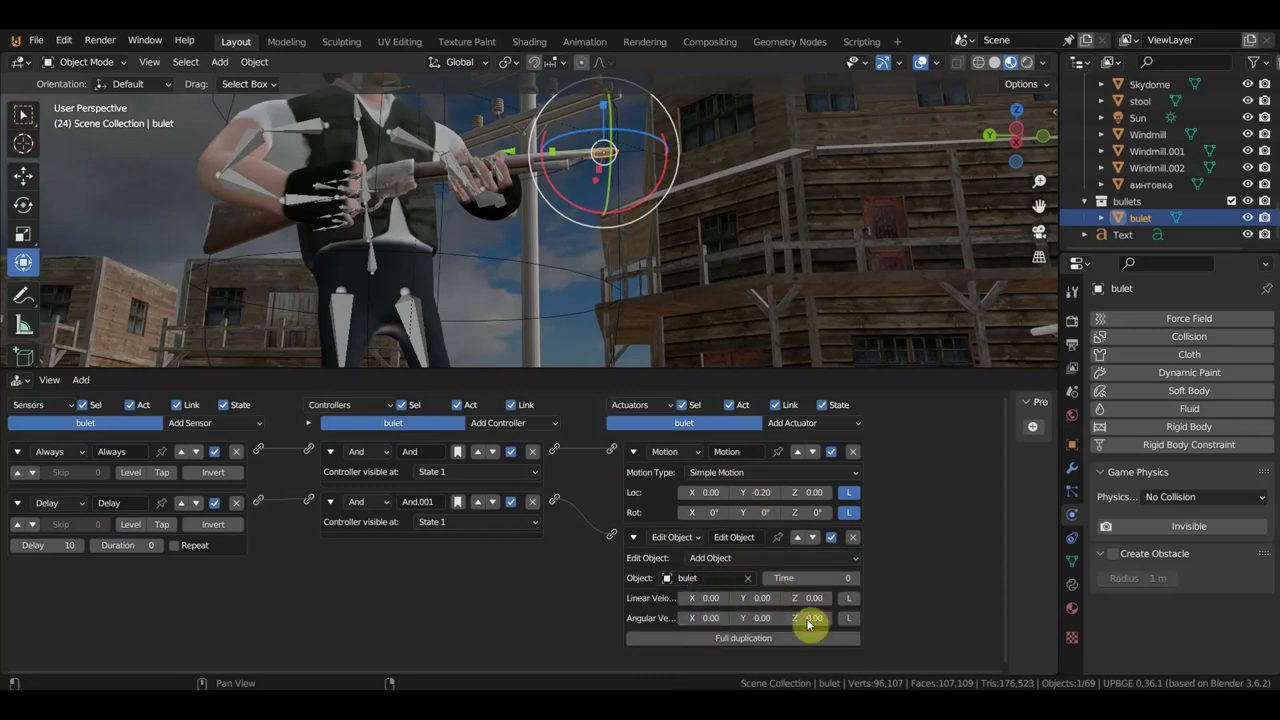
{"action": "left_click", "coordinate": [759, 561]}
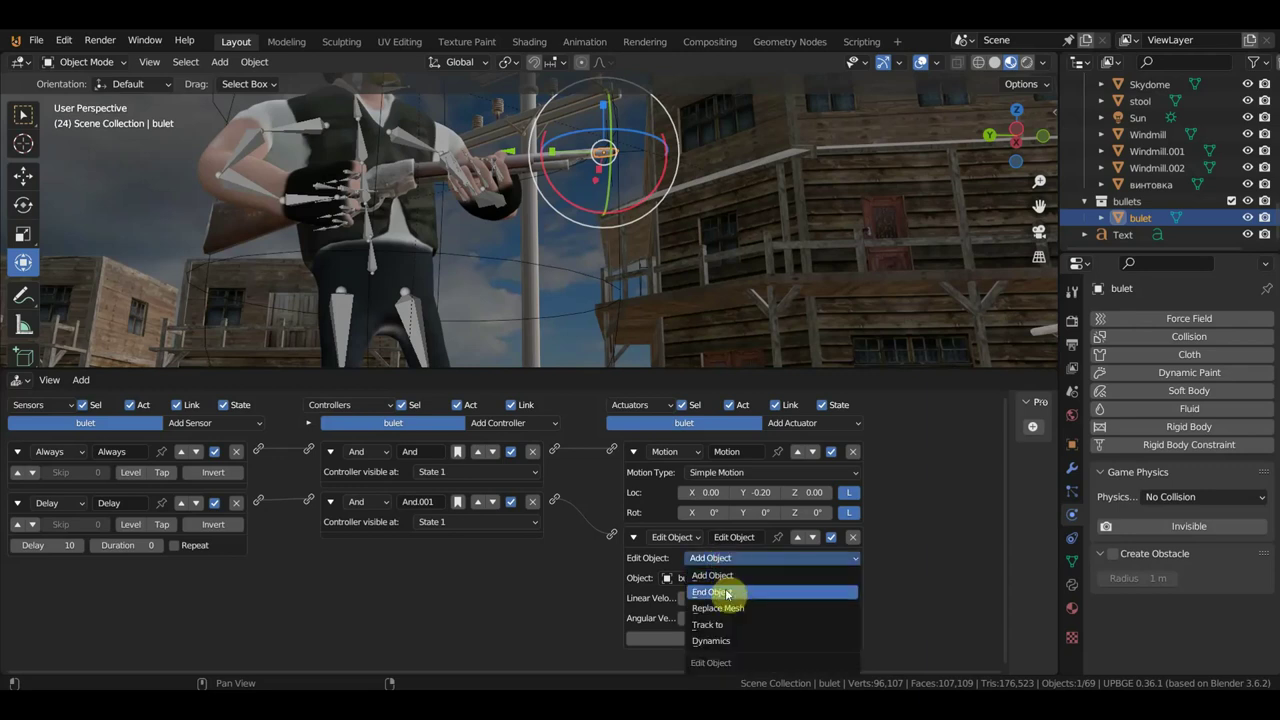
{"action": "left_click", "coordinate": [727, 593]}
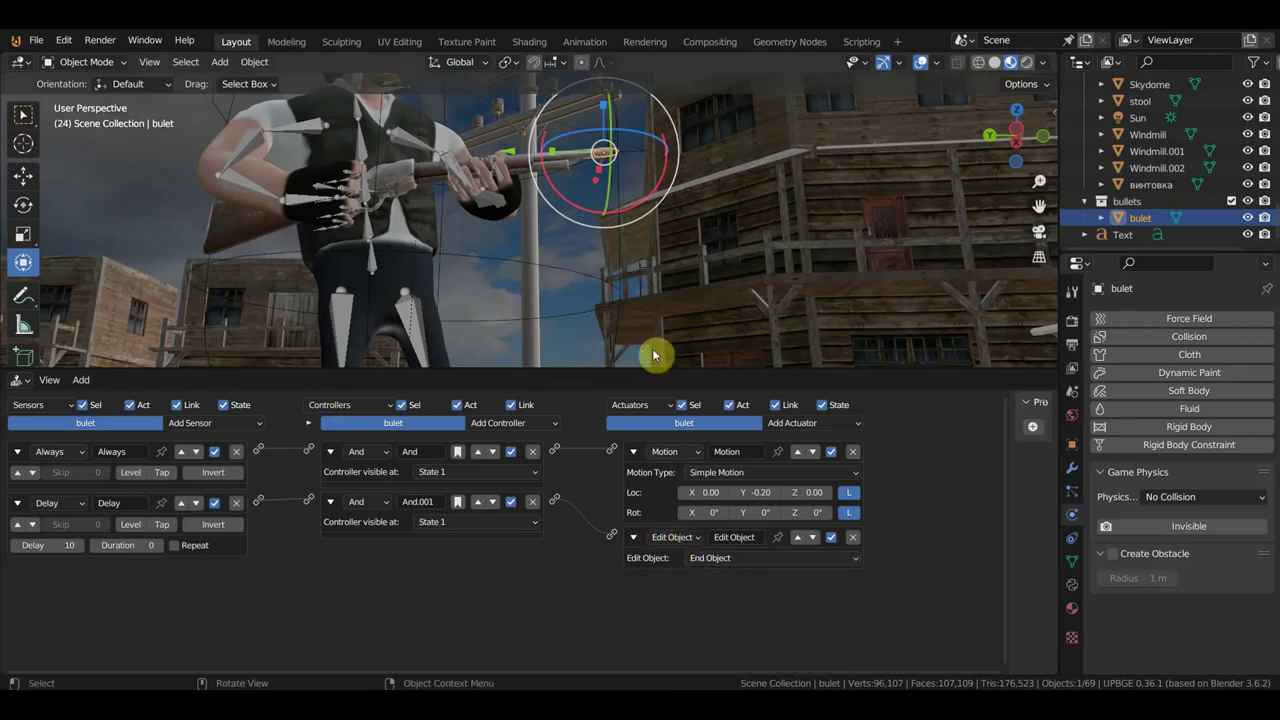
{"action": "left_click_drag", "start_coordinate": [578, 377], "coordinate": [598, 596]}
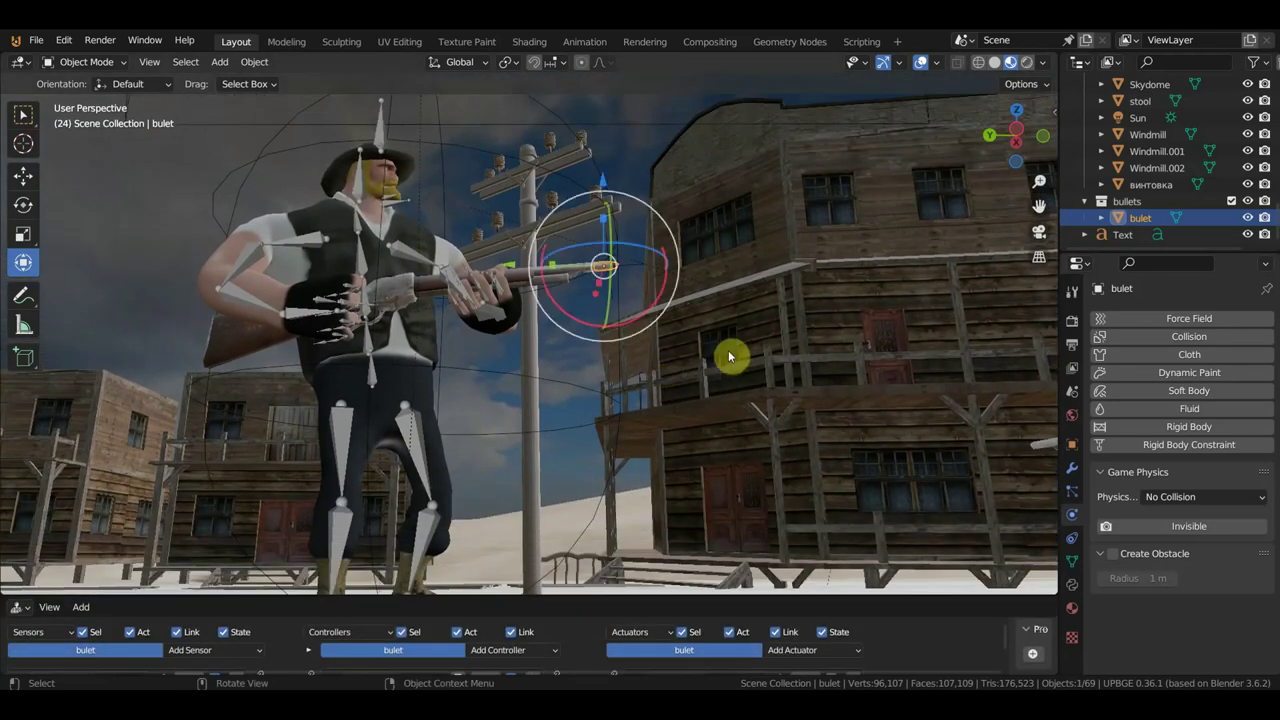
Switch to the scene camera view, zoom in, and start the embedded game showing the red 10 ammo counter
{"action": "key", "text": "KP_0"}
{"action": "scroll", "coordinate": [746, 349], "scroll_direction": "down", "scroll_amount": 3}
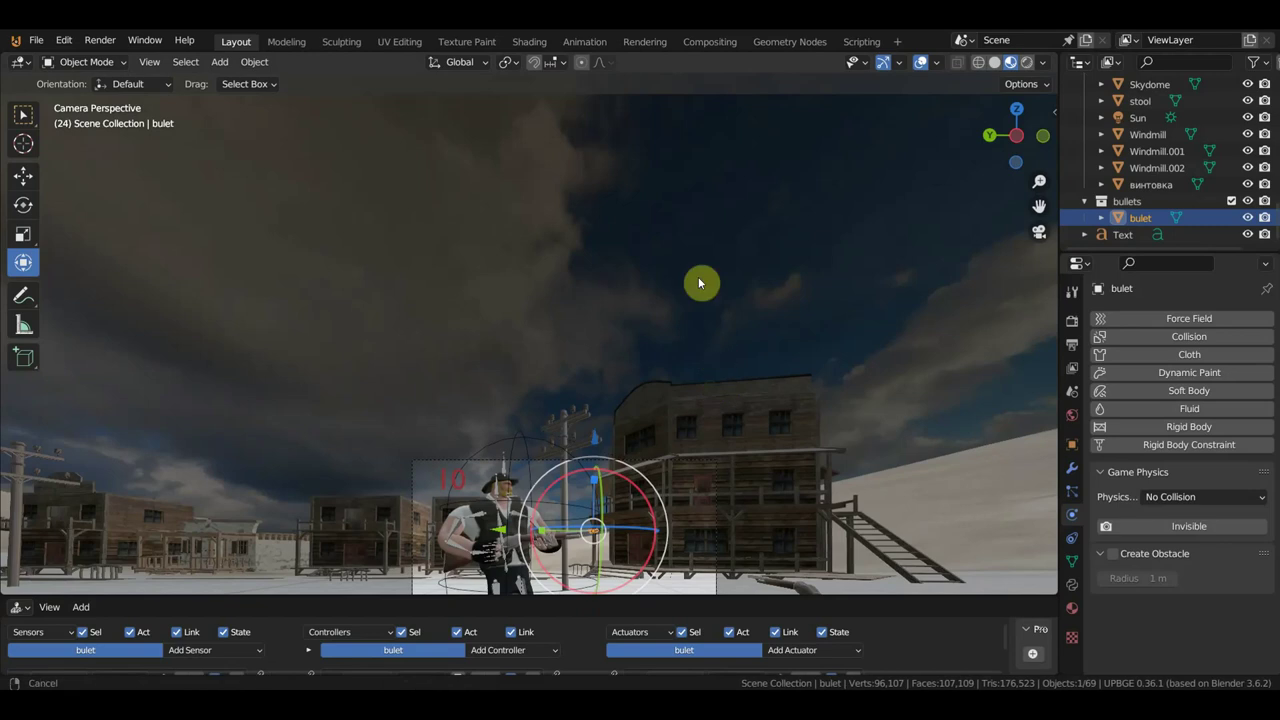
{"action": "scroll", "coordinate": [690, 250], "scroll_direction": "up", "scroll_amount": 3}
{"action": "scroll", "coordinate": [677, 206], "scroll_direction": "up", "scroll_amount": 2}
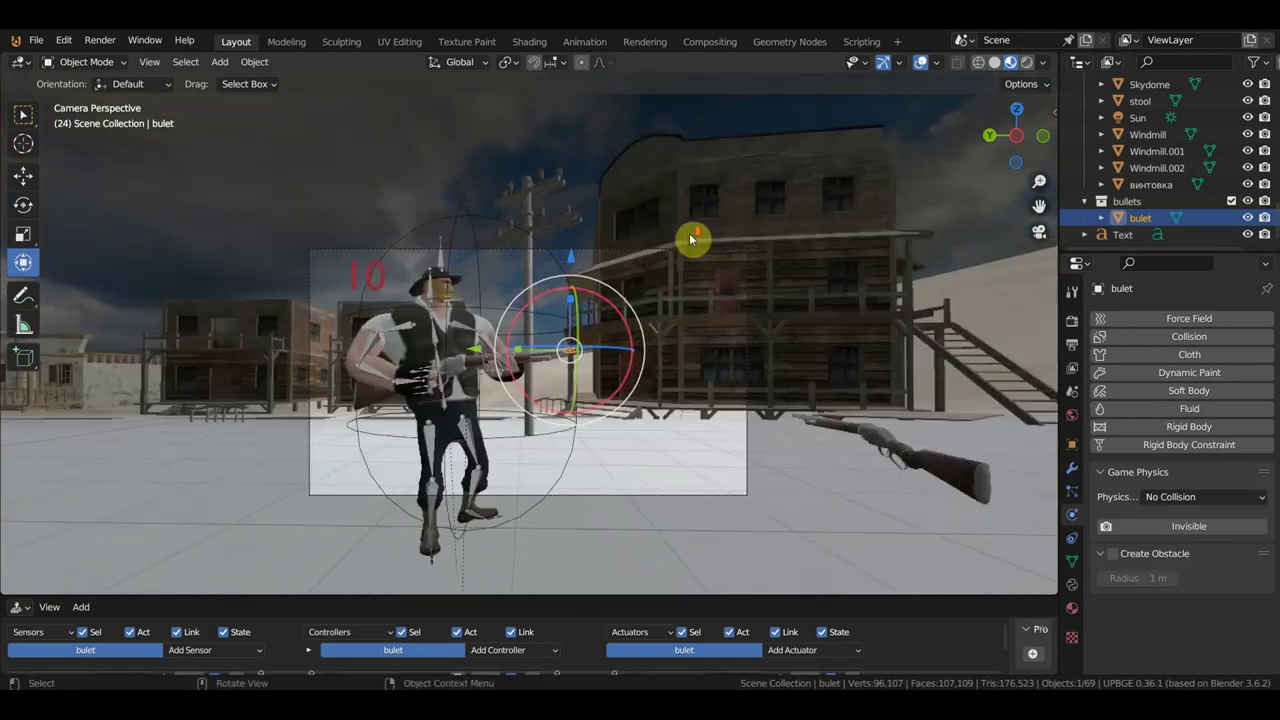
{"action": "scroll", "coordinate": [691, 237], "scroll_direction": "up", "scroll_amount": 2}
{"action": "scroll", "coordinate": [703, 246], "scroll_direction": "up", "scroll_amount": 2}
{"action": "scroll", "coordinate": [678, 203], "scroll_direction": "up", "scroll_amount": 2}
{"action": "scroll", "coordinate": [672, 193], "scroll_direction": "up", "scroll_amount": 2}
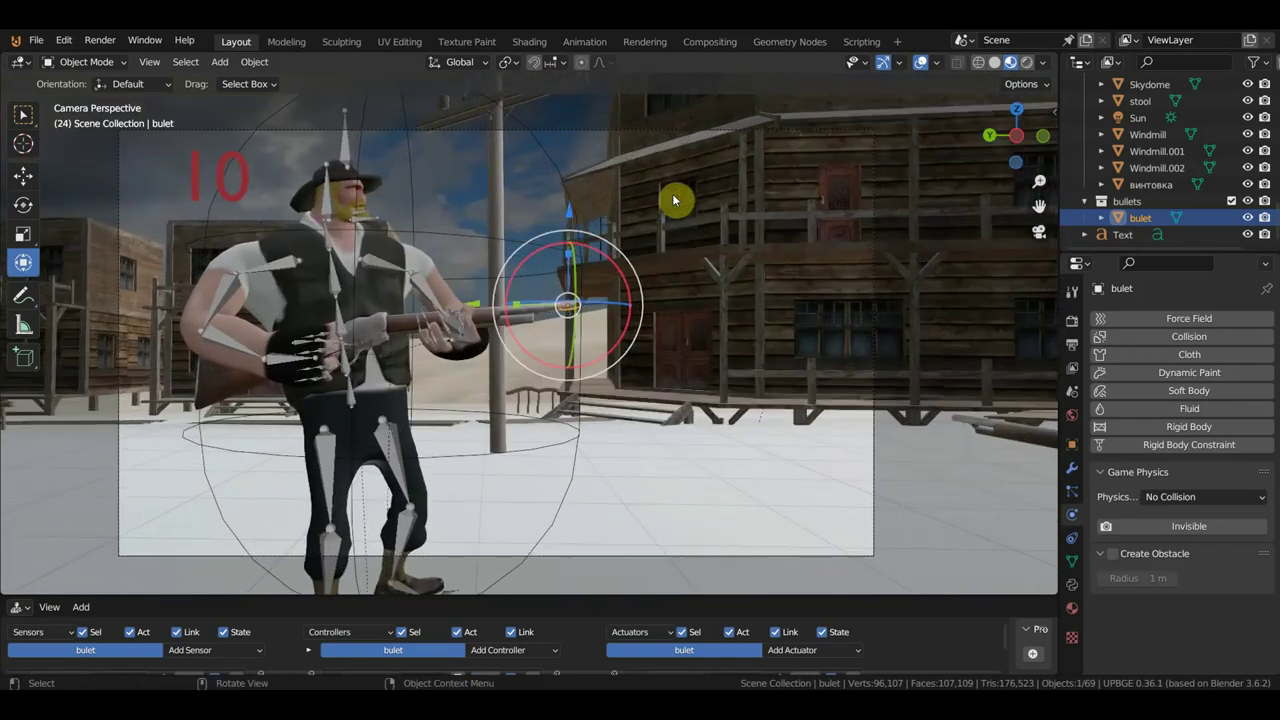
{"action": "scroll", "coordinate": [670, 193], "scroll_direction": "up", "scroll_amount": 1}
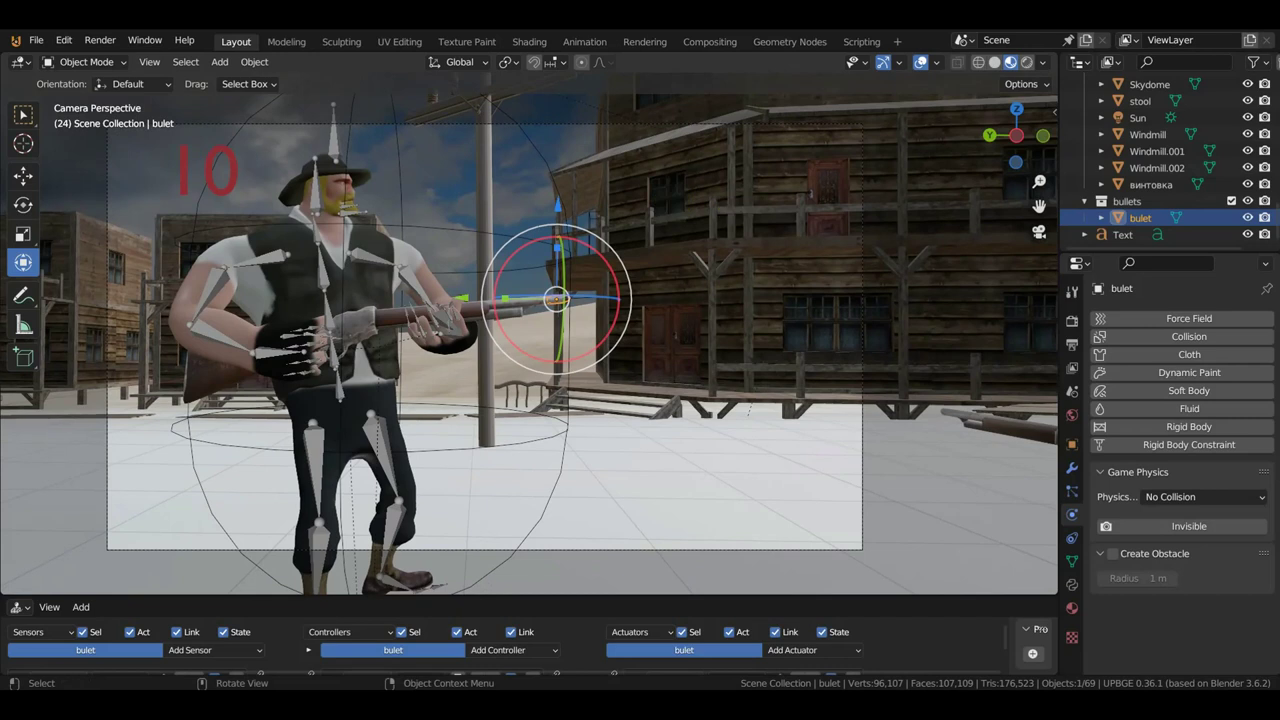
{"action": "key", "text": "p"}
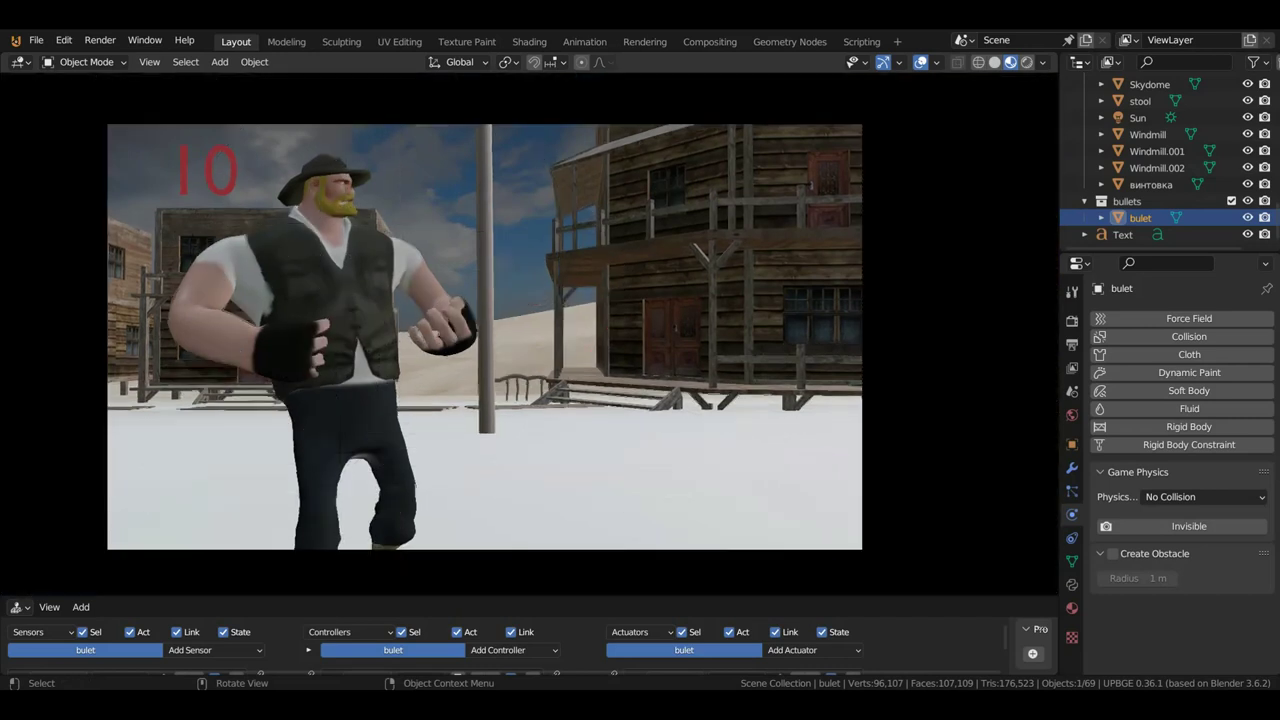
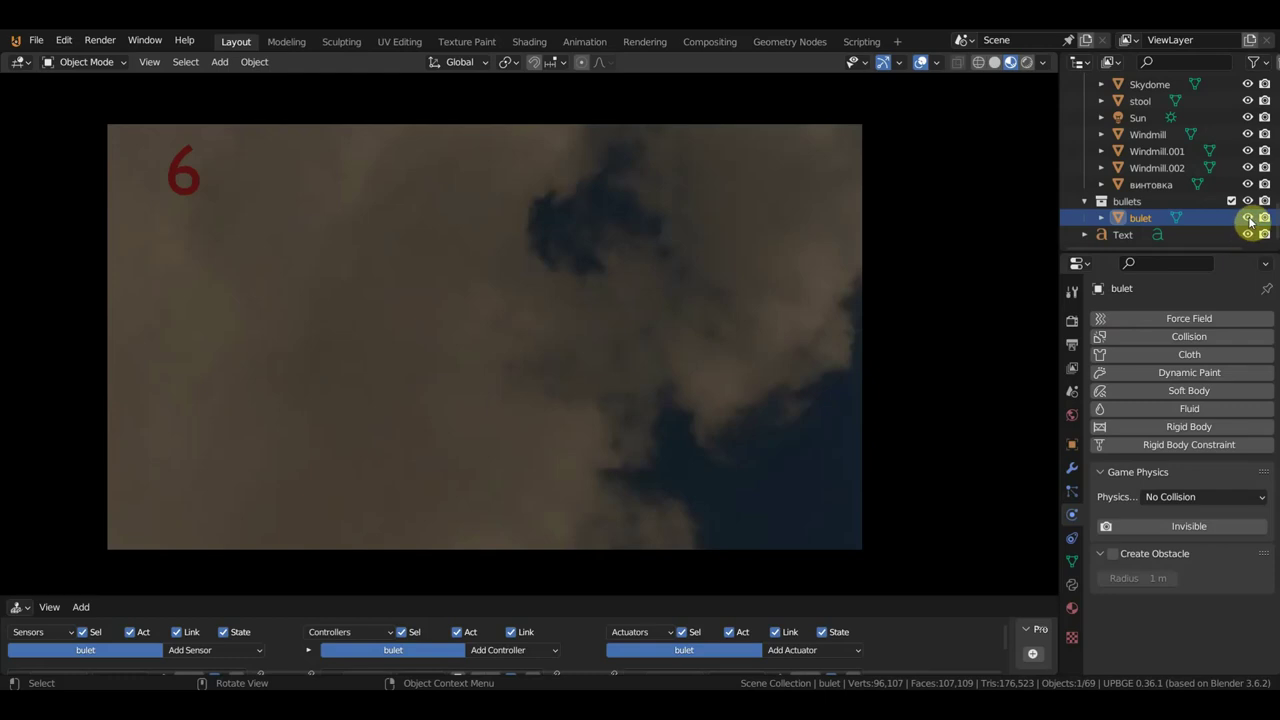
Stop the game, hide the bulet object in the viewport, and start a new test run
{"action": "key", "text": "Escape"}
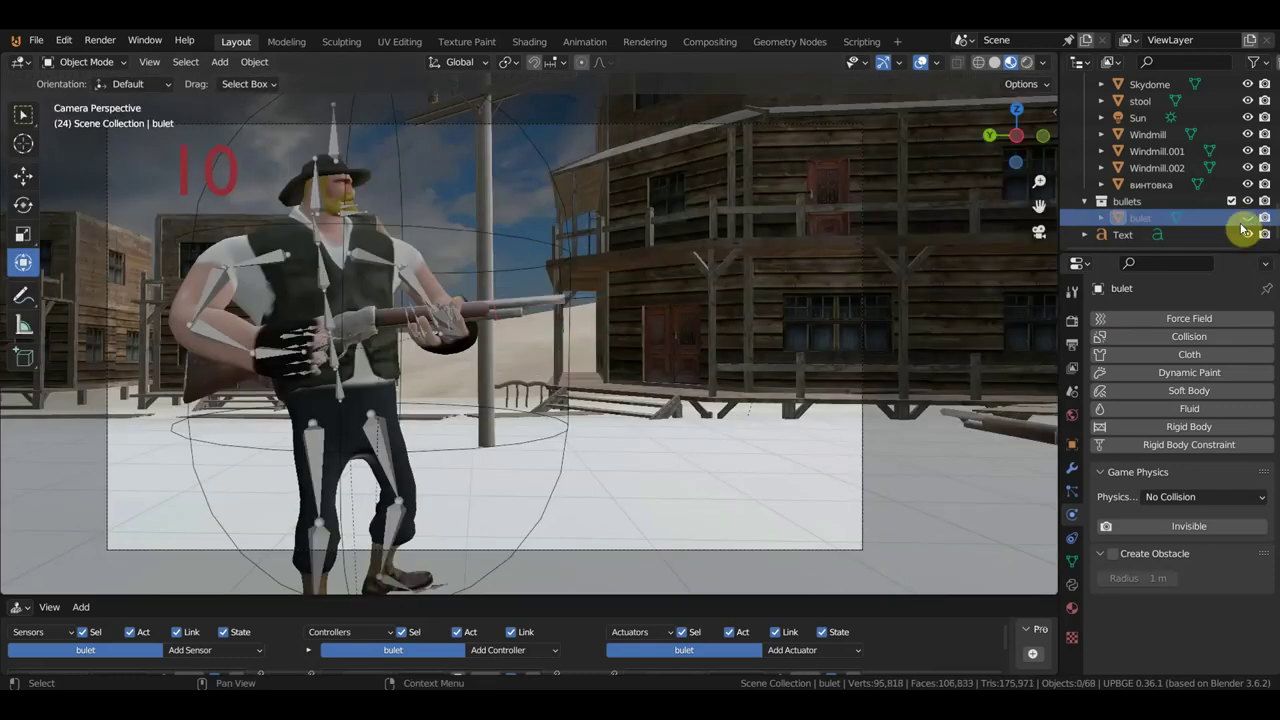
{"action": "left_click", "coordinate": [1248, 218]}
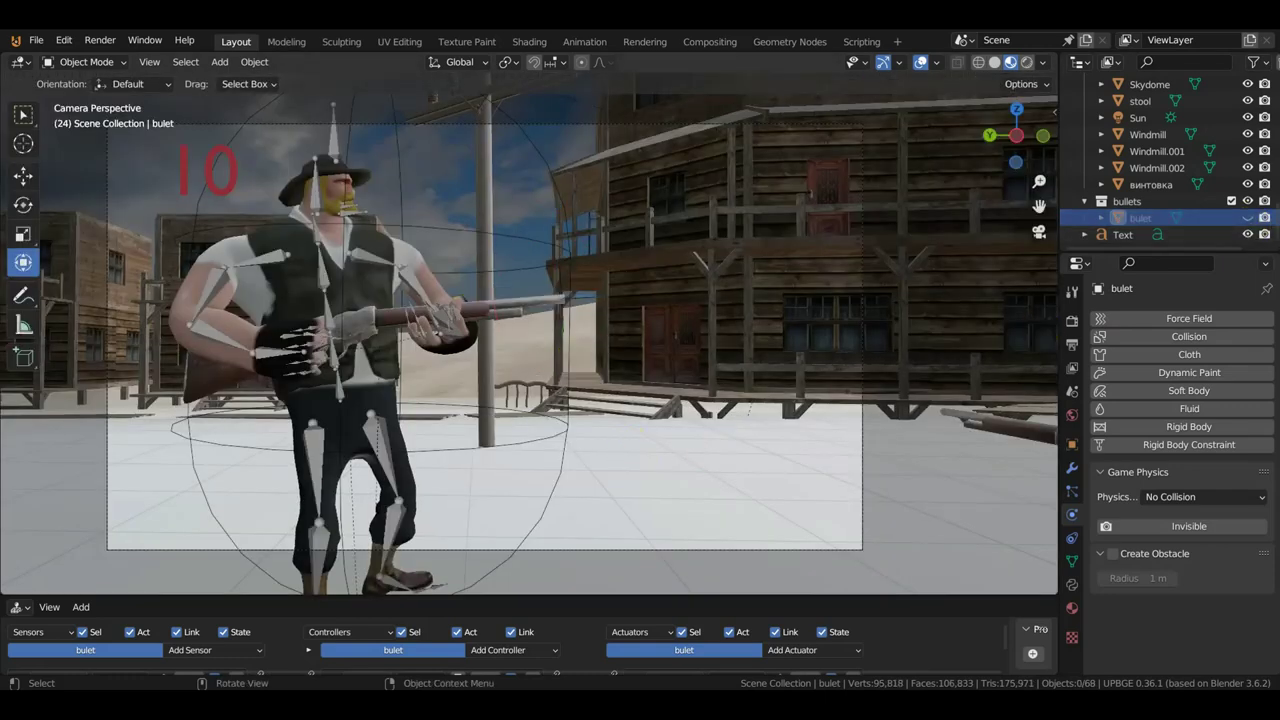
{"action": "key", "text": "p"}
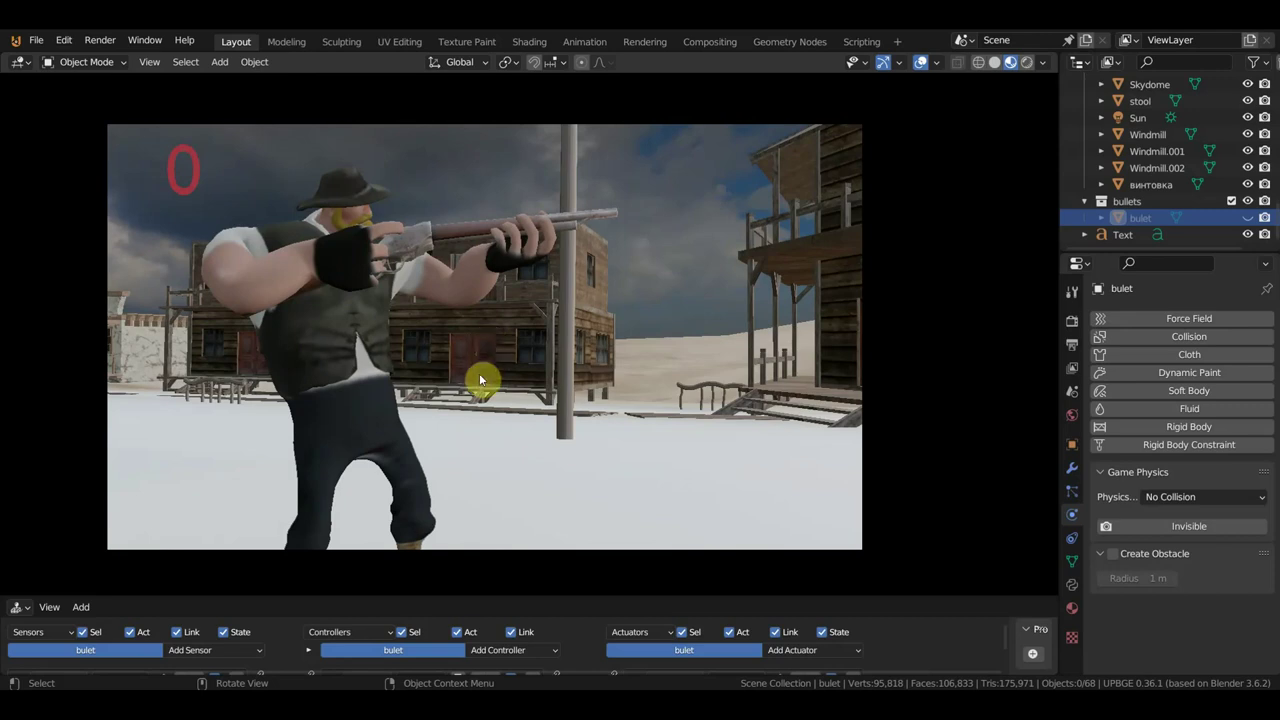
Stop the game, select Cube.003 and the rifle винтовка, and close the logic editor's sidebar
{"action": "key", "text": "Escape"}
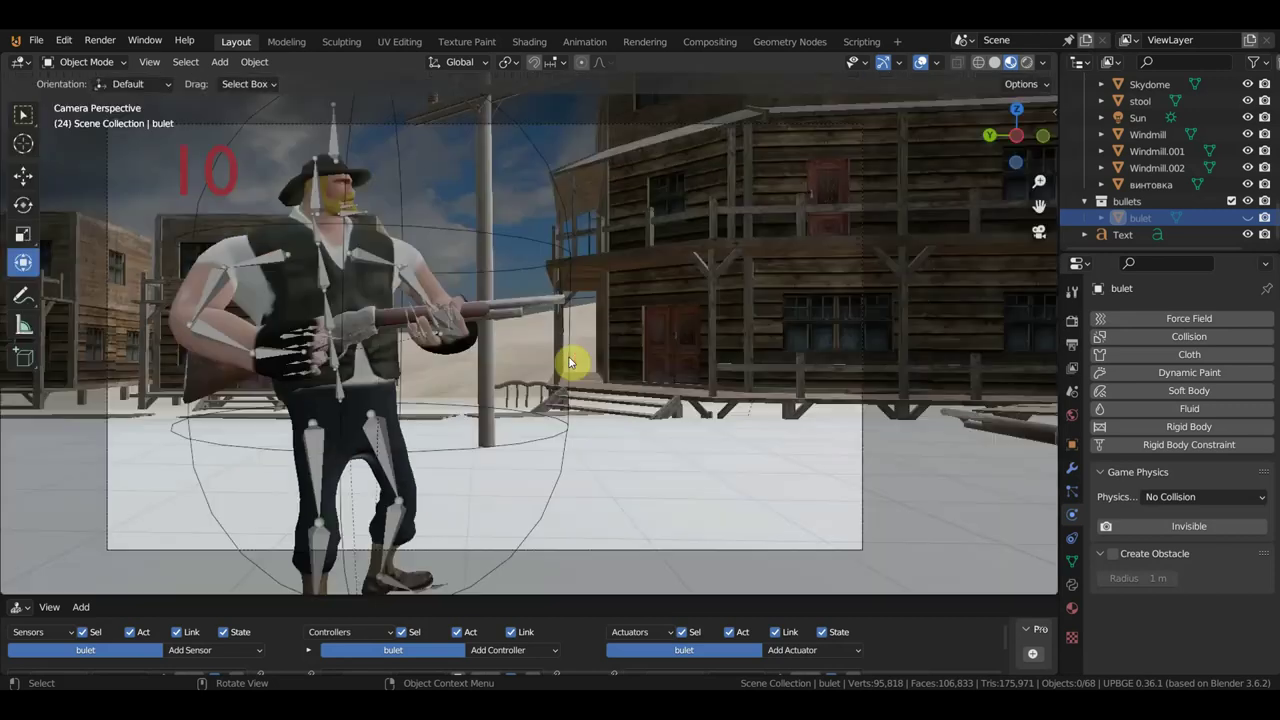
{"action": "middle_click_drag", "start_coordinate": [826, 420], "coordinate": [494, 428]}
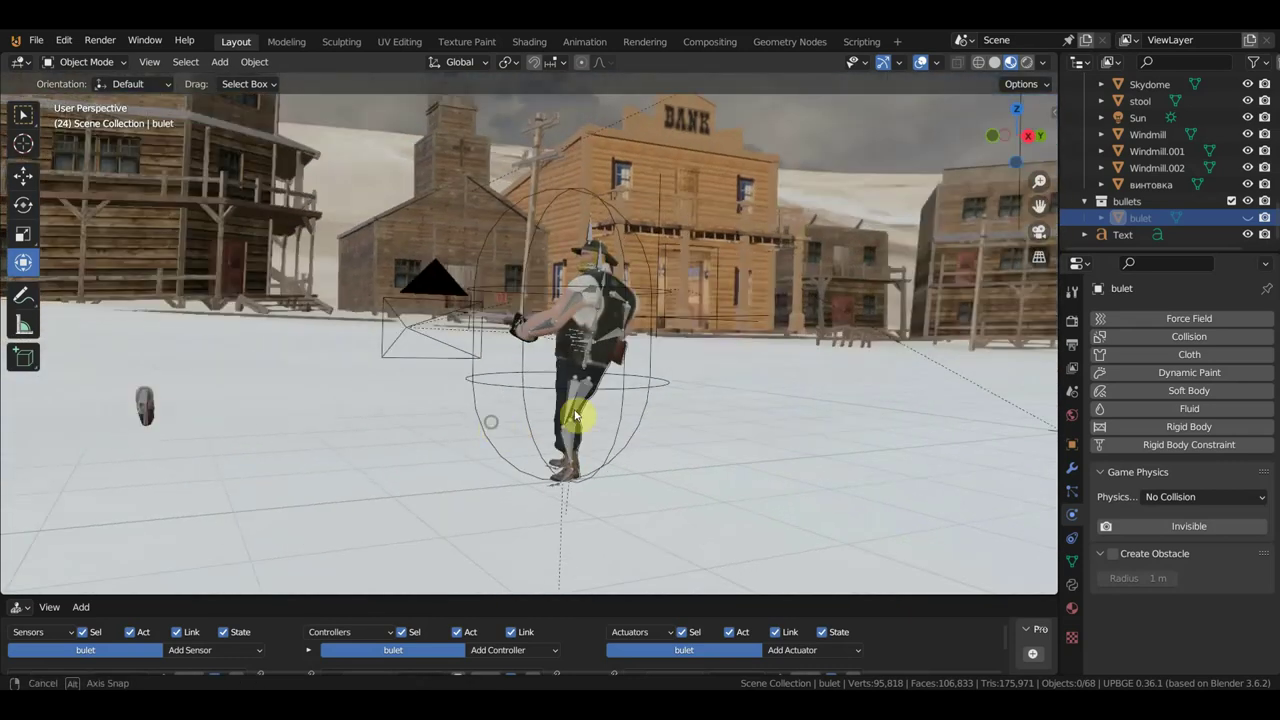
{"action": "mouse_move", "coordinate": [806, 386]}
{"action": "middle_mouse_down"}
{"action": "mouse_move", "coordinate": [791, 406]}
{"action": "mouse_move", "coordinate": [850, 390]}
{"action": "middle_mouse_up"}
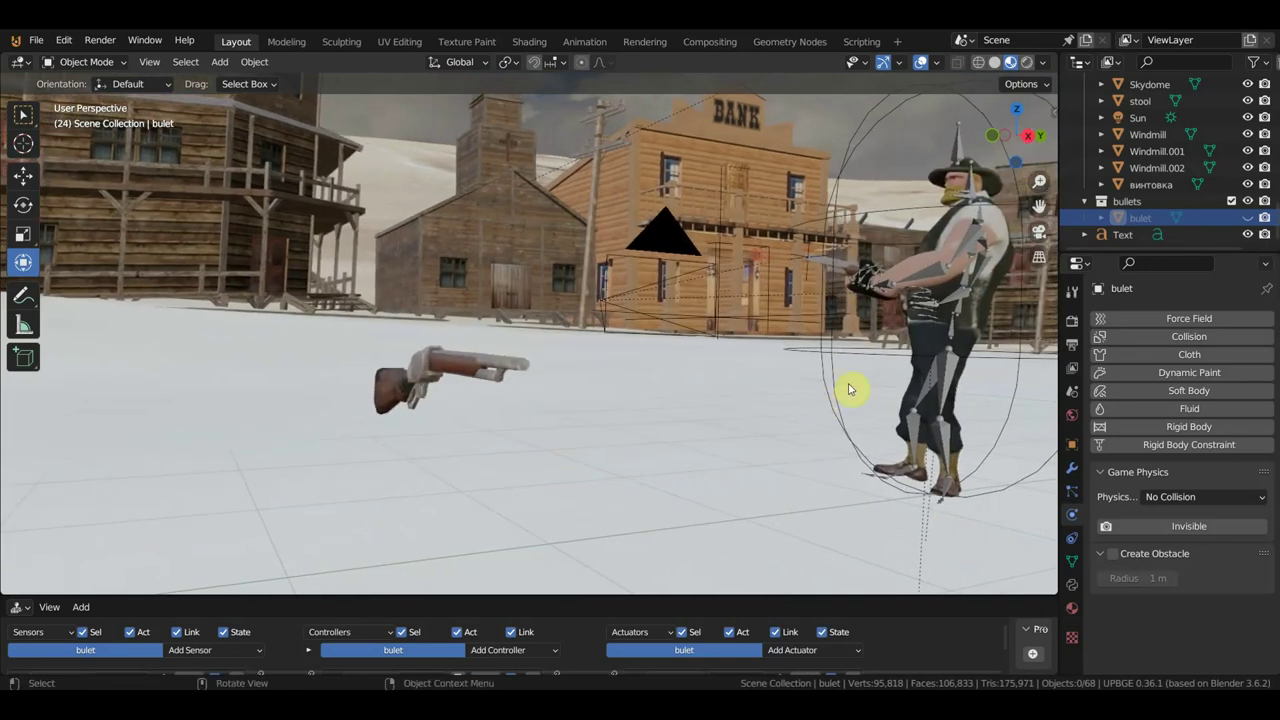
{"action": "left_click", "coordinate": [831, 378]}
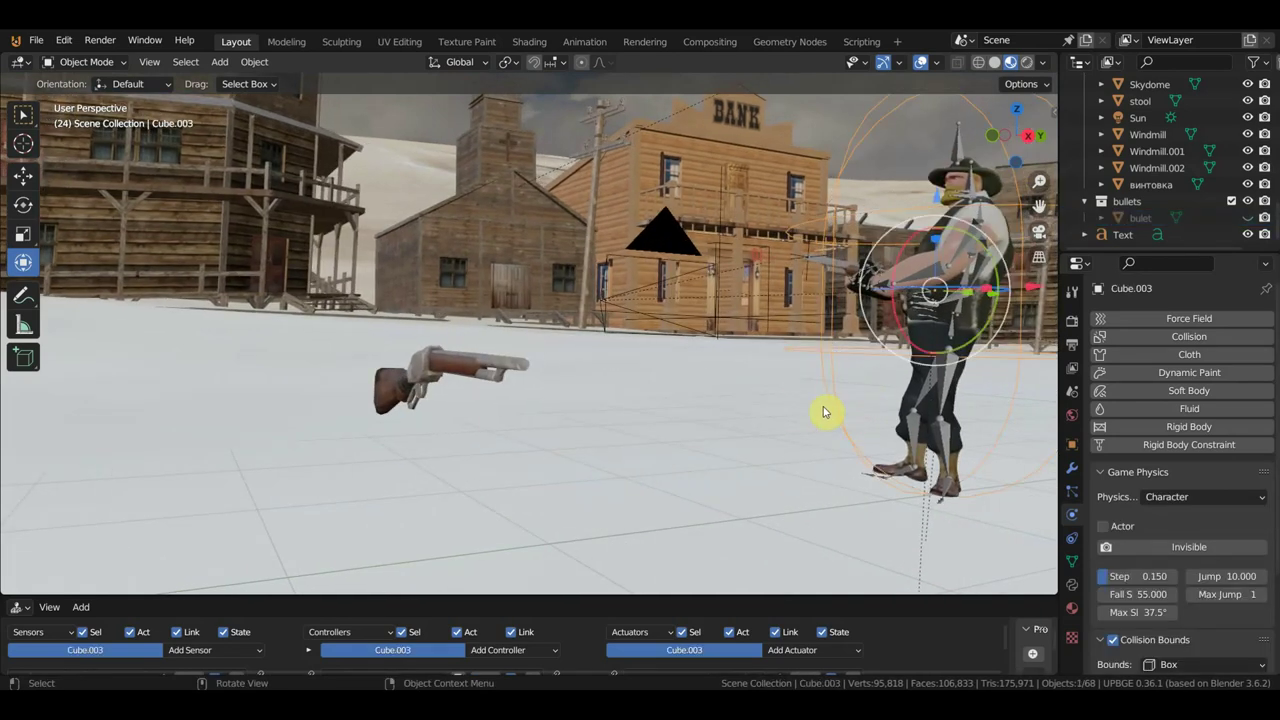
{"action": "left_click", "coordinate": [456, 364]}
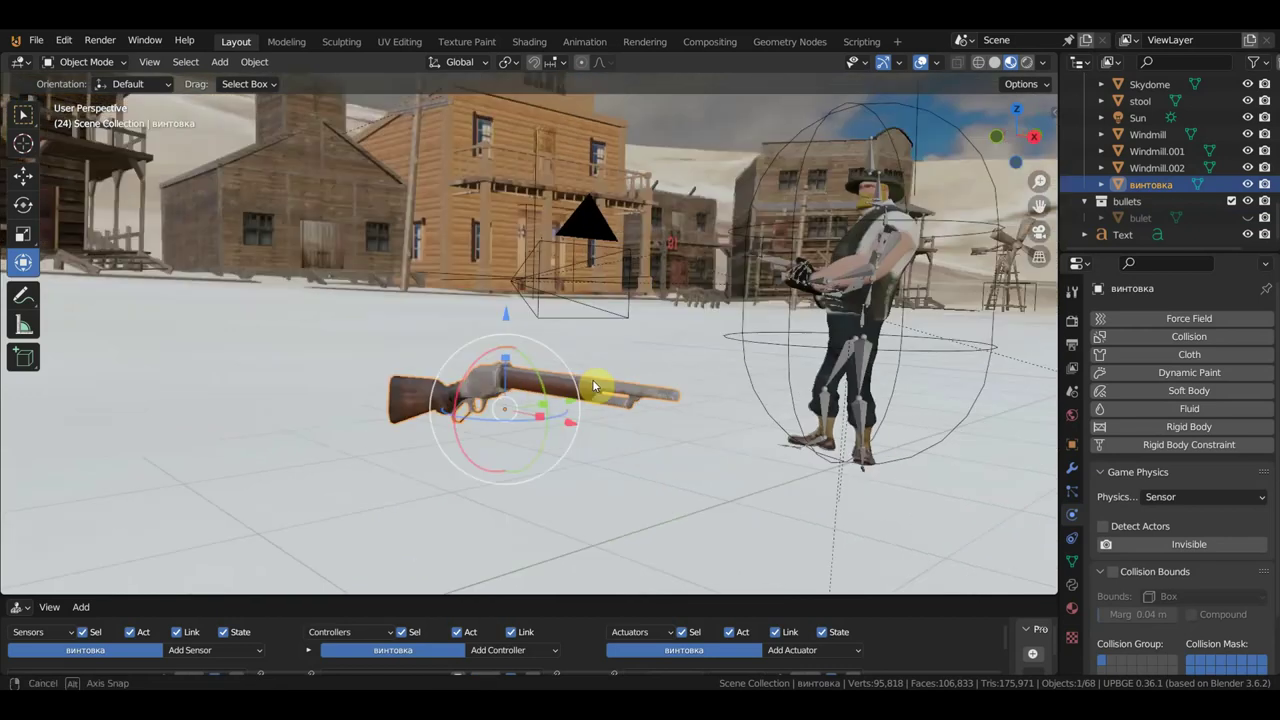
{"action": "middle_click_drag", "start_coordinate": [543, 371], "coordinate": [636, 370]}
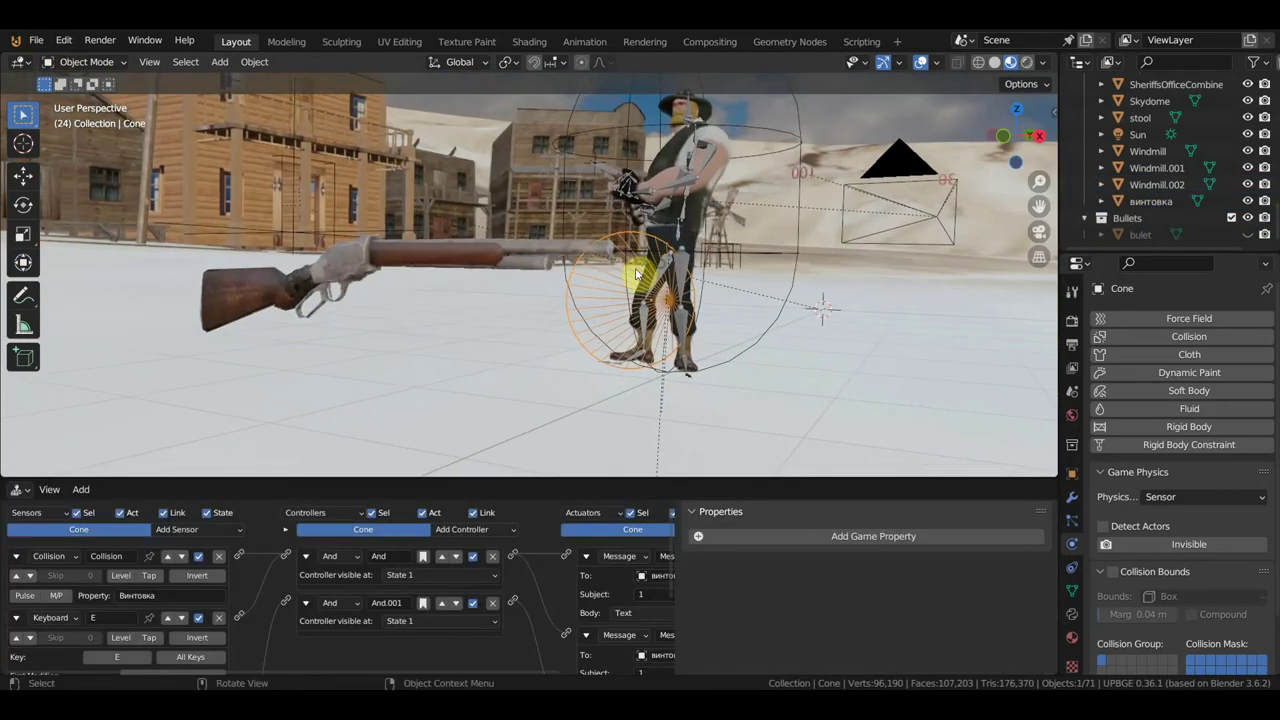
{"action": "mouse_move", "coordinate": [629, 297]}
{"action": "middle_mouse_down"}
{"action": "mouse_move", "coordinate": [603, 271]}
{"action": "mouse_move", "coordinate": [646, 380]}
{"action": "middle_mouse_up"}
{"action": "left_click_drag", "start_coordinate": [674, 567], "coordinate": [1080, 614]}
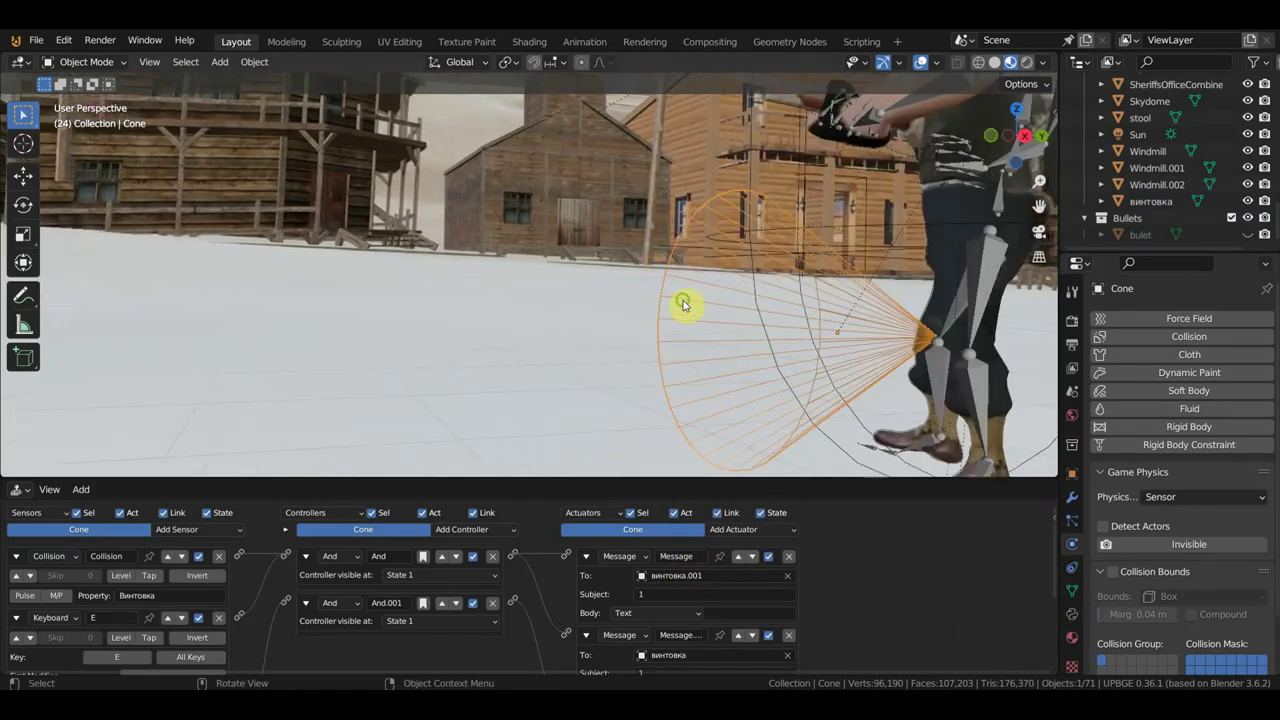
Select the rifle винтовка and make the Logic Editor taller
{"action": "mouse_move", "coordinate": [687, 305]}
{"action": "middle_mouse_down"}
{"action": "mouse_move", "coordinate": [760, 280]}
{"action": "mouse_move", "coordinate": [851, 286]}
{"action": "middle_mouse_up"}
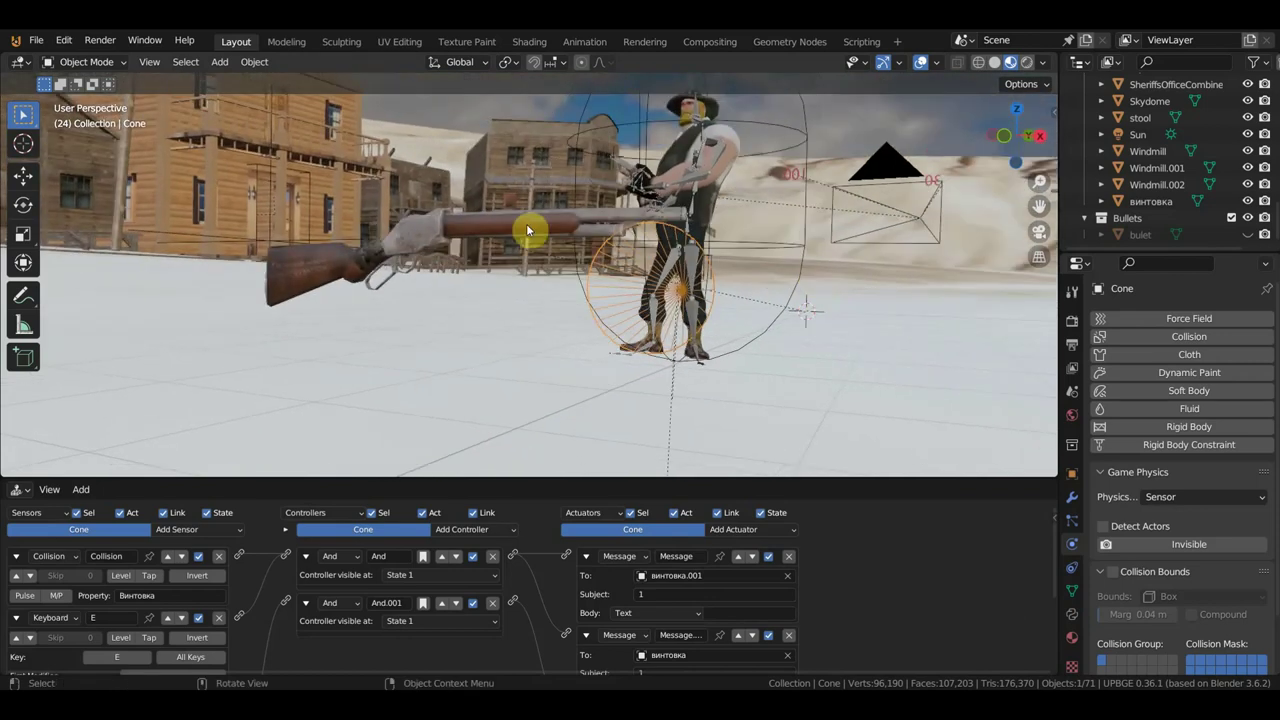
{"action": "left_click", "coordinate": [528, 230]}
{"action": "middle_click_drag", "start_coordinate": [560, 249], "coordinate": [544, 420]}
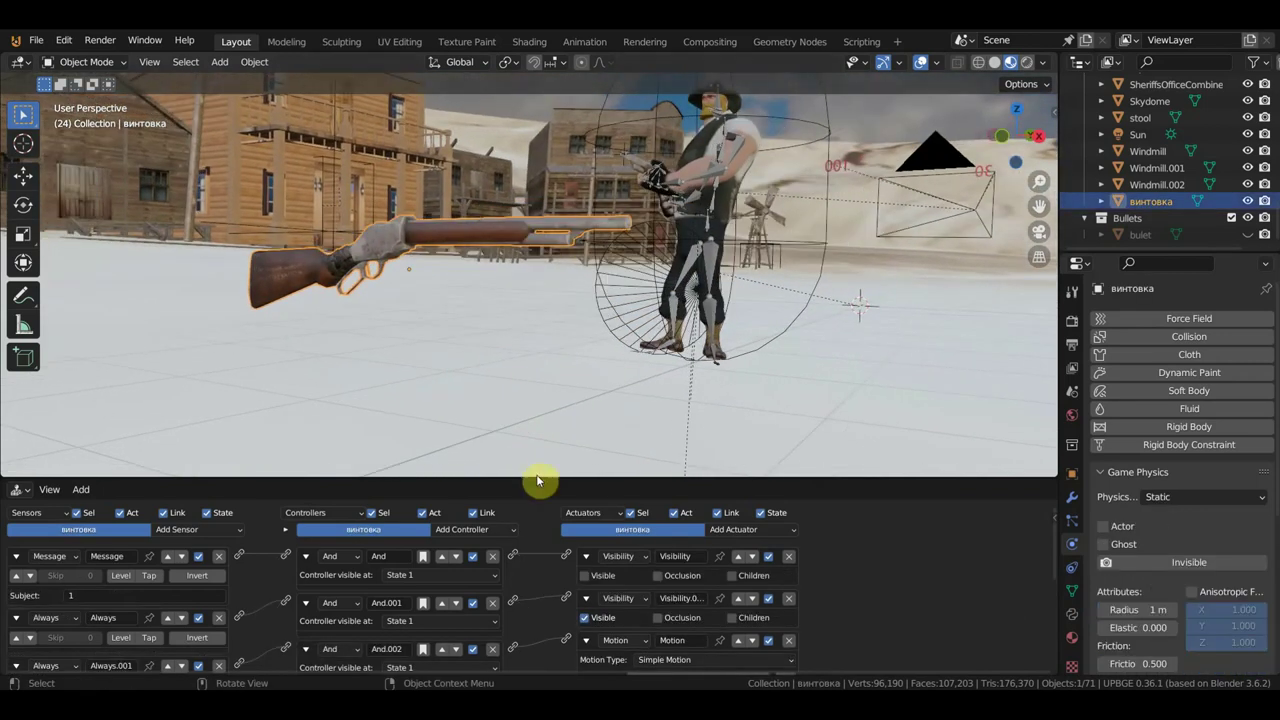
{"action": "left_click_drag", "start_coordinate": [531, 476], "coordinate": [594, 339]}
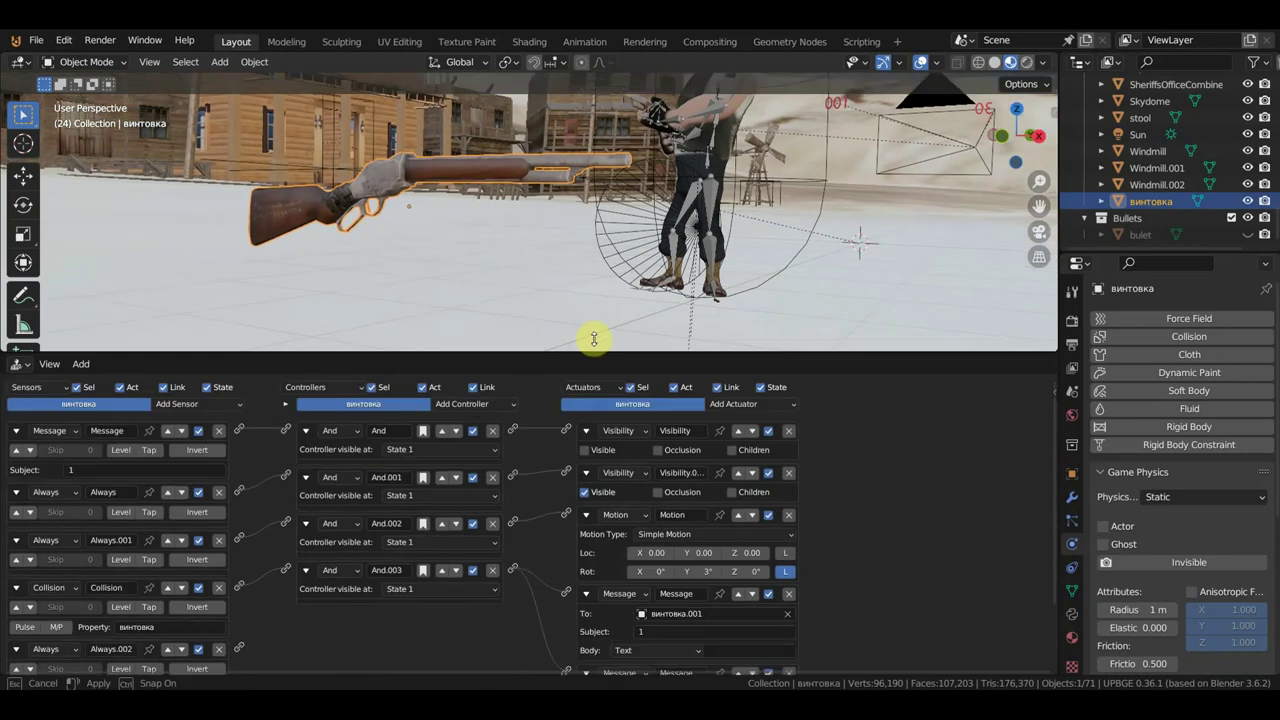
{"action": "left_click_drag", "start_coordinate": [613, 291], "coordinate": [615, 338]}
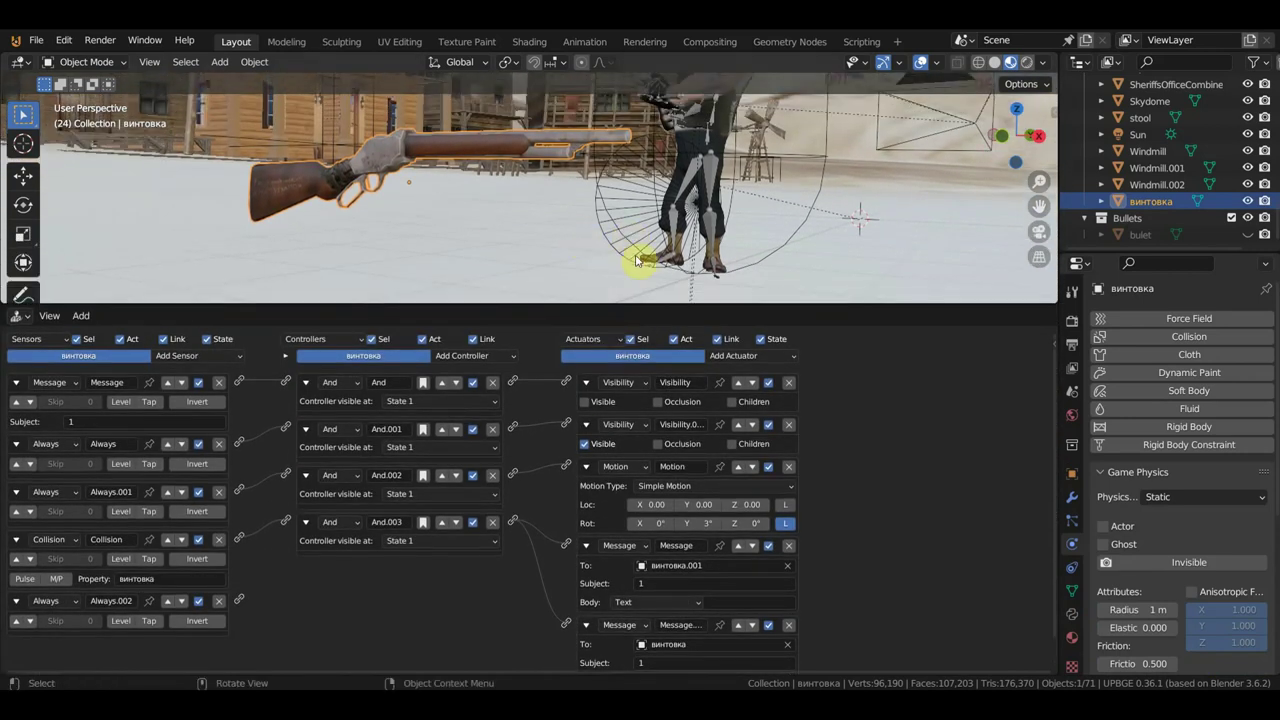
Collapse the rifle's Message, Motion, Visibility.001 and Visibility actuators
{"action": "left_click", "coordinate": [587, 543]}
{"action": "left_click", "coordinate": [586, 466]}
{"action": "left_click", "coordinate": [586, 424]}
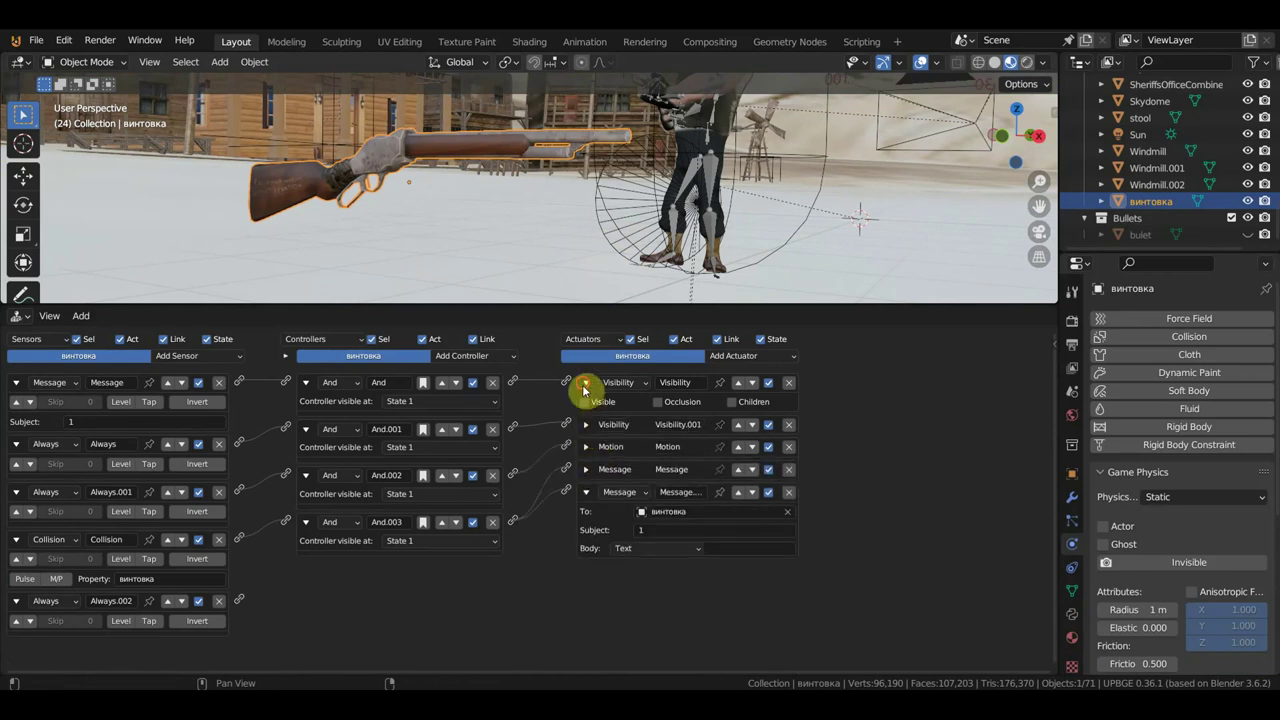
{"action": "left_click", "coordinate": [586, 382]}
Collapse the rifle's Collision, Always and Message sensors and set its Physics Type to Sensor
{"action": "left_click", "coordinate": [620, 236]}
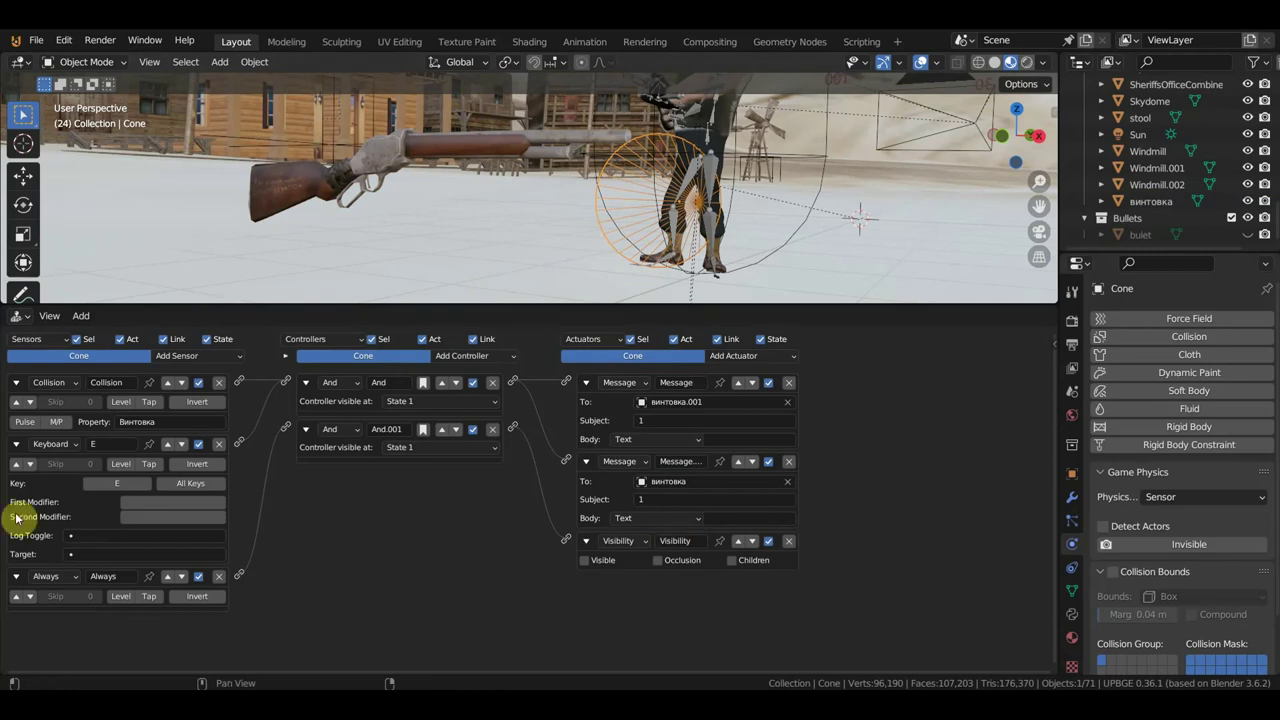
{"action": "left_click", "coordinate": [381, 161]}
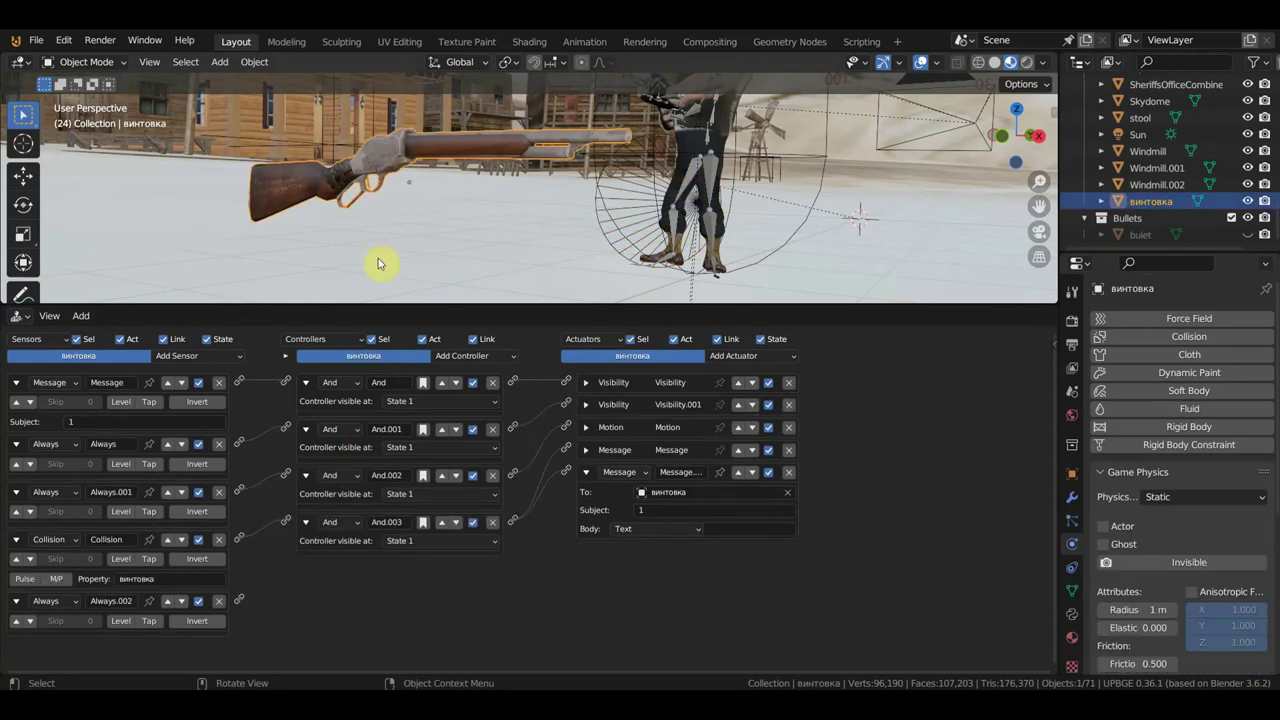
{"action": "left_click", "coordinate": [15, 539]}
{"action": "left_click", "coordinate": [15, 492]}
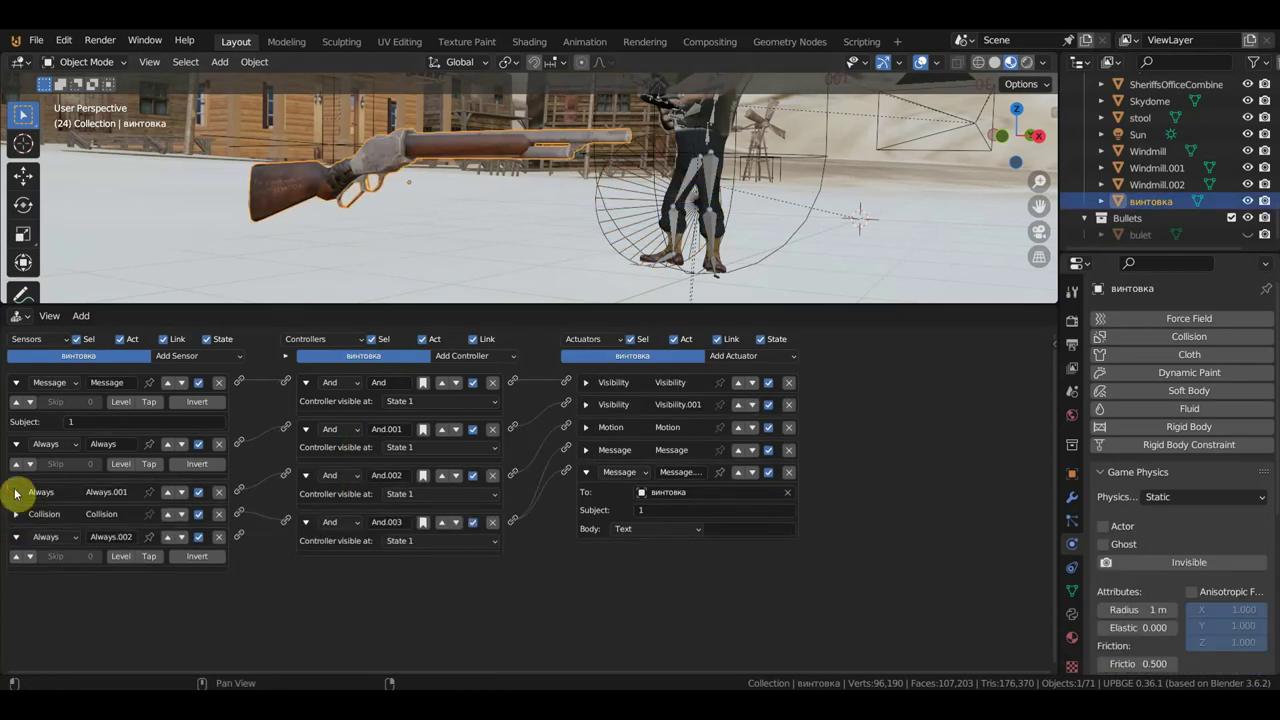
{"action": "left_click", "coordinate": [15, 443]}
{"action": "left_click", "coordinate": [219, 510]}
{"action": "left_click", "coordinate": [18, 383]}
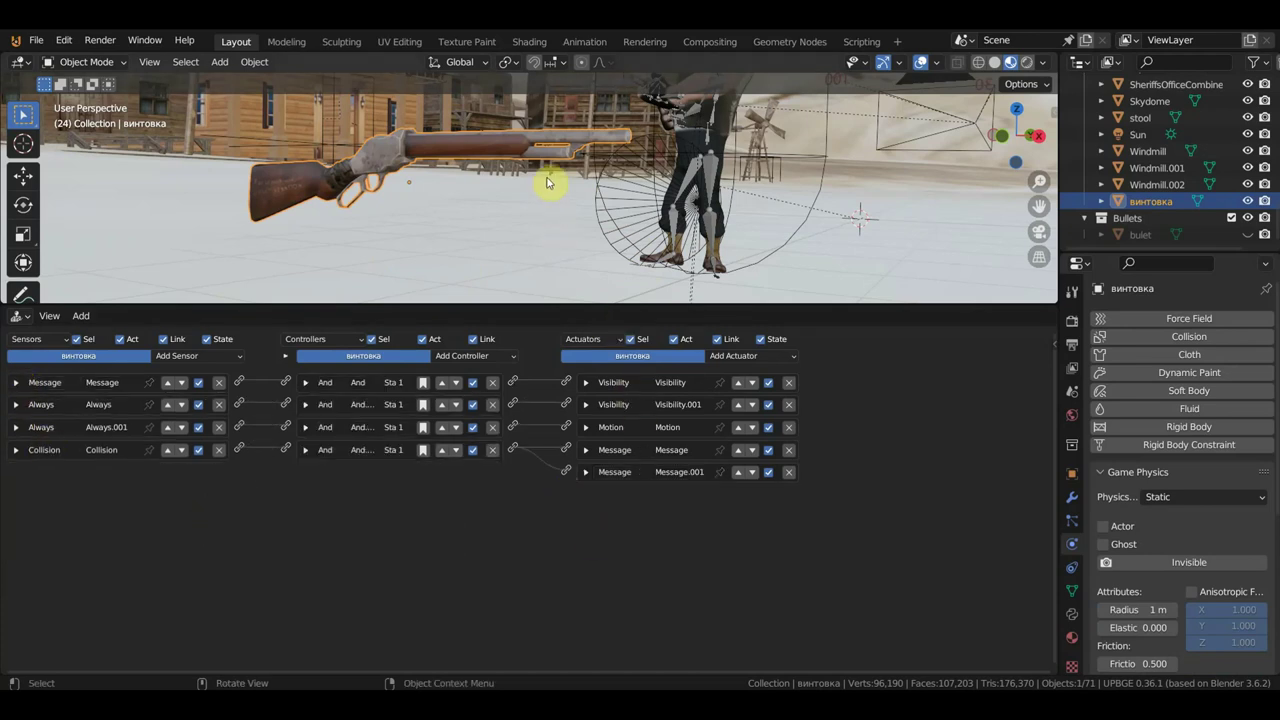
{"action": "left_click", "coordinate": [1165, 497]}
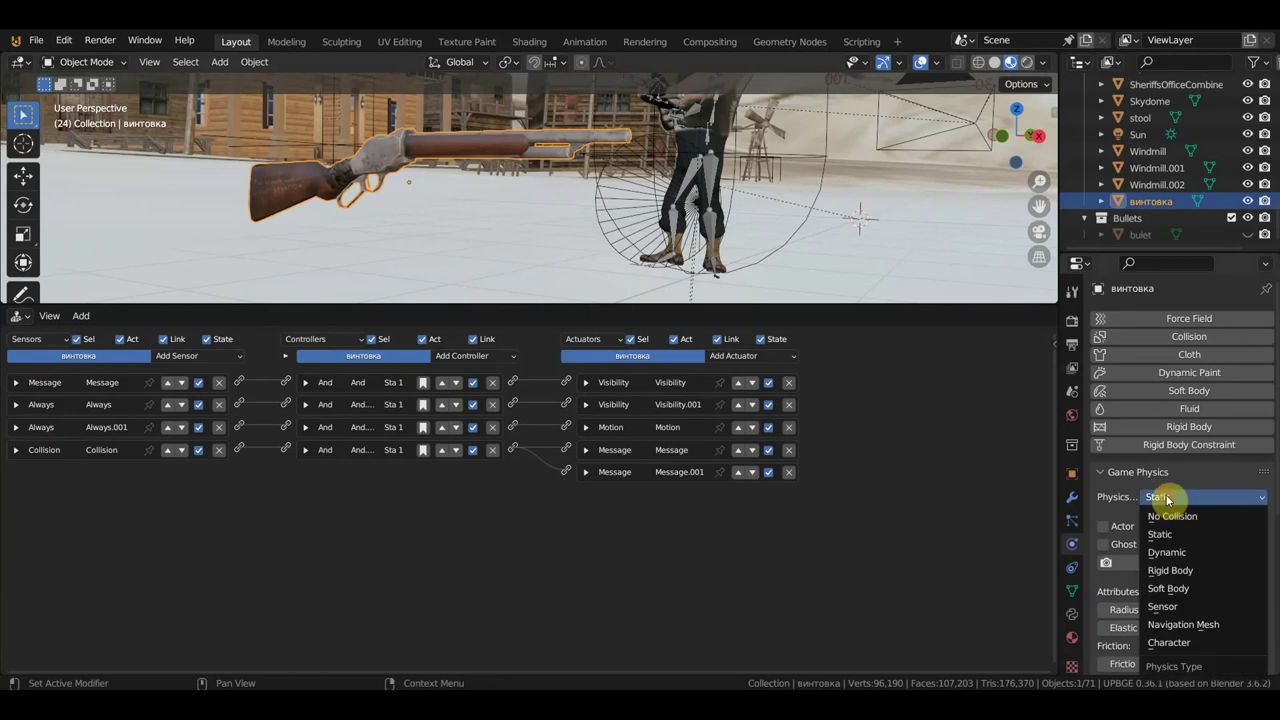
{"action": "left_click", "coordinate": [1184, 612]}
Delete the Cone from the scene
{"action": "middle_click_drag", "start_coordinate": [846, 280], "coordinate": [652, 180]}
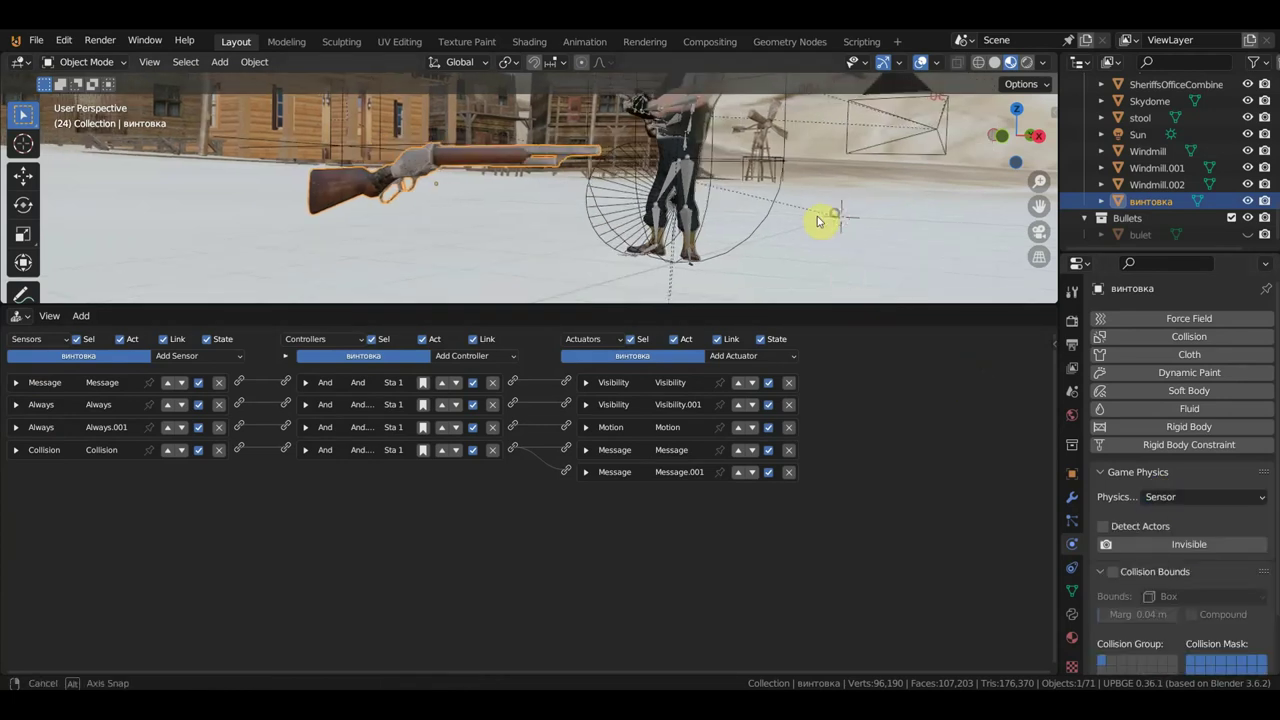
{"action": "left_click", "coordinate": [633, 177]}
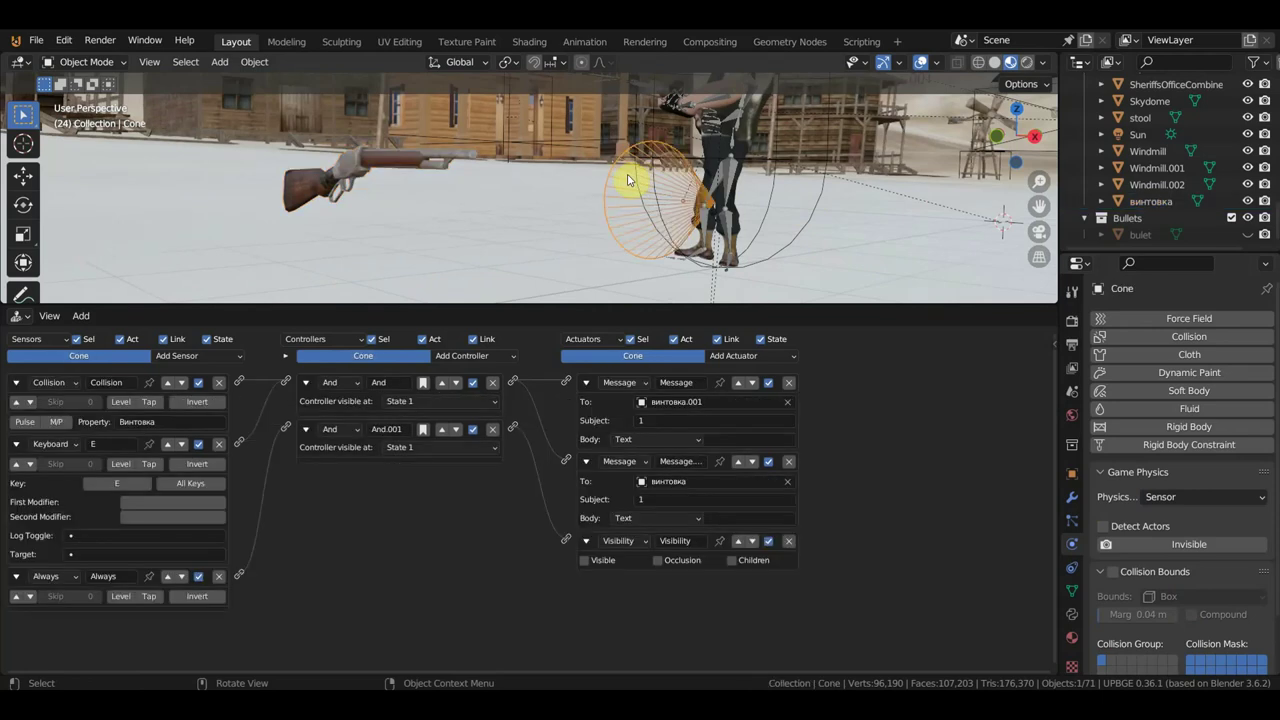
{"action": "key", "text": "Delete"}
{"action": "scroll", "coordinate": [628, 192], "scroll_direction": "down", "scroll_amount": 1}
Inspect the logic of EXPORT_BING_SAT_WM.001 and Cube.003, ending on the rifle's logic bricks
{"action": "scroll", "coordinate": [628, 192], "scroll_direction": "down", "scroll_amount": 1}
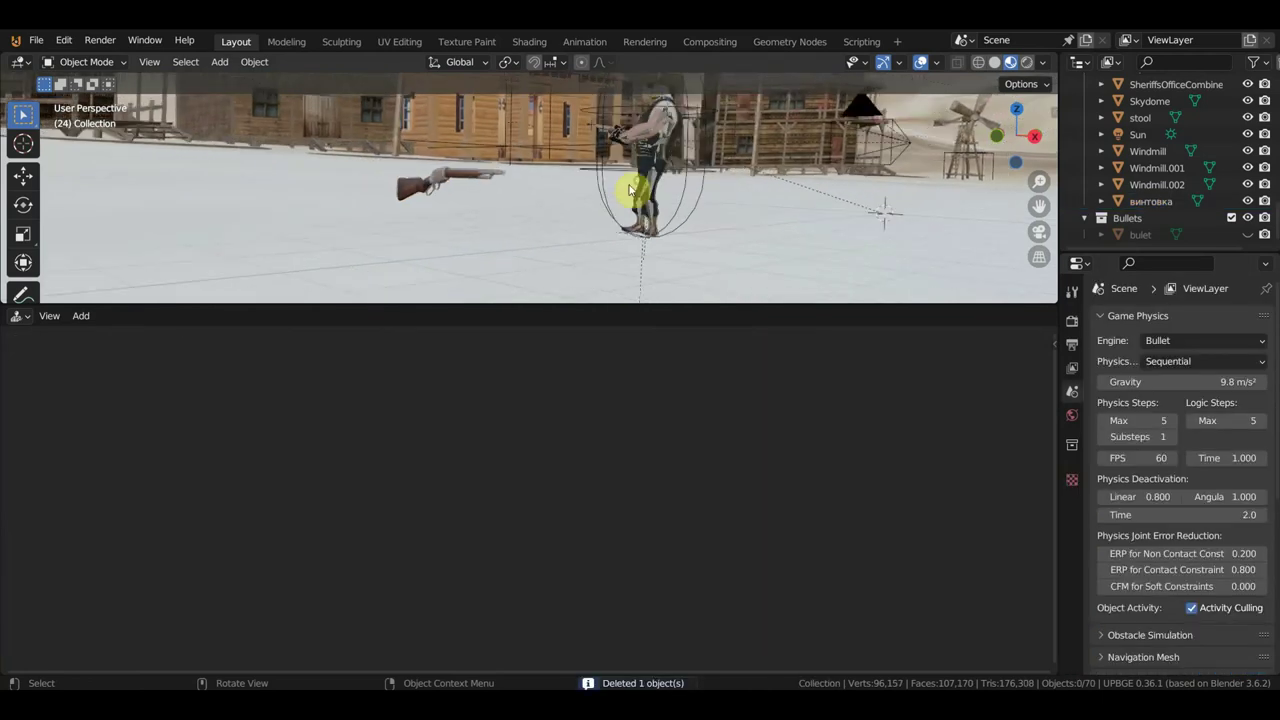
{"action": "scroll", "coordinate": [660, 188], "scroll_direction": "down", "scroll_amount": 2}
{"action": "left_click", "coordinate": [709, 163]}
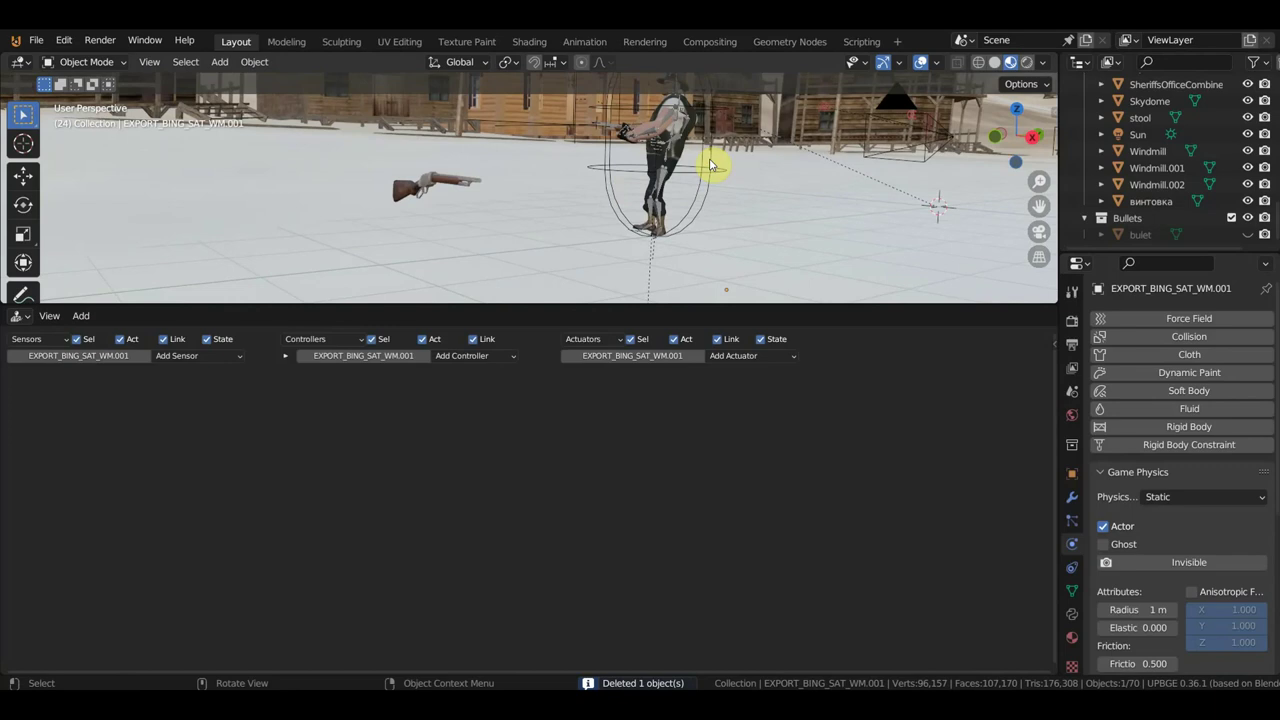
{"action": "left_click", "coordinate": [448, 180]}
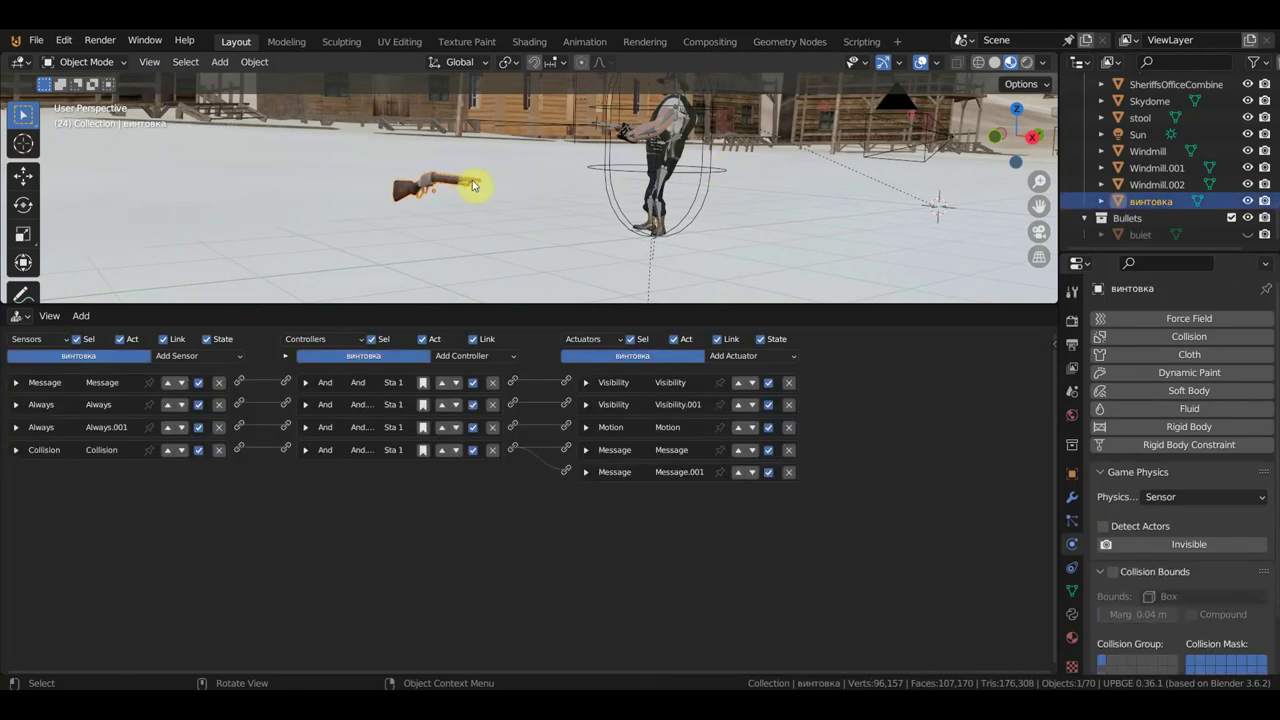
{"action": "left_click", "coordinate": [615, 172]}
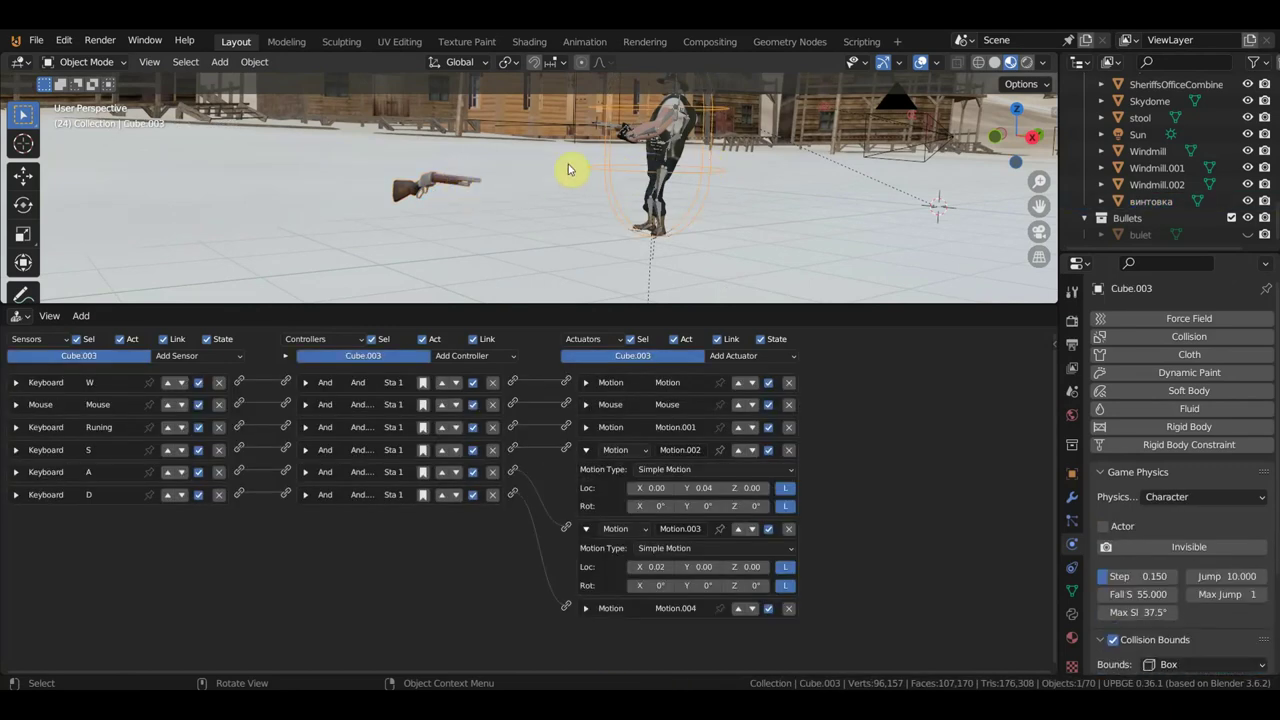
{"action": "left_click", "coordinate": [469, 192]}
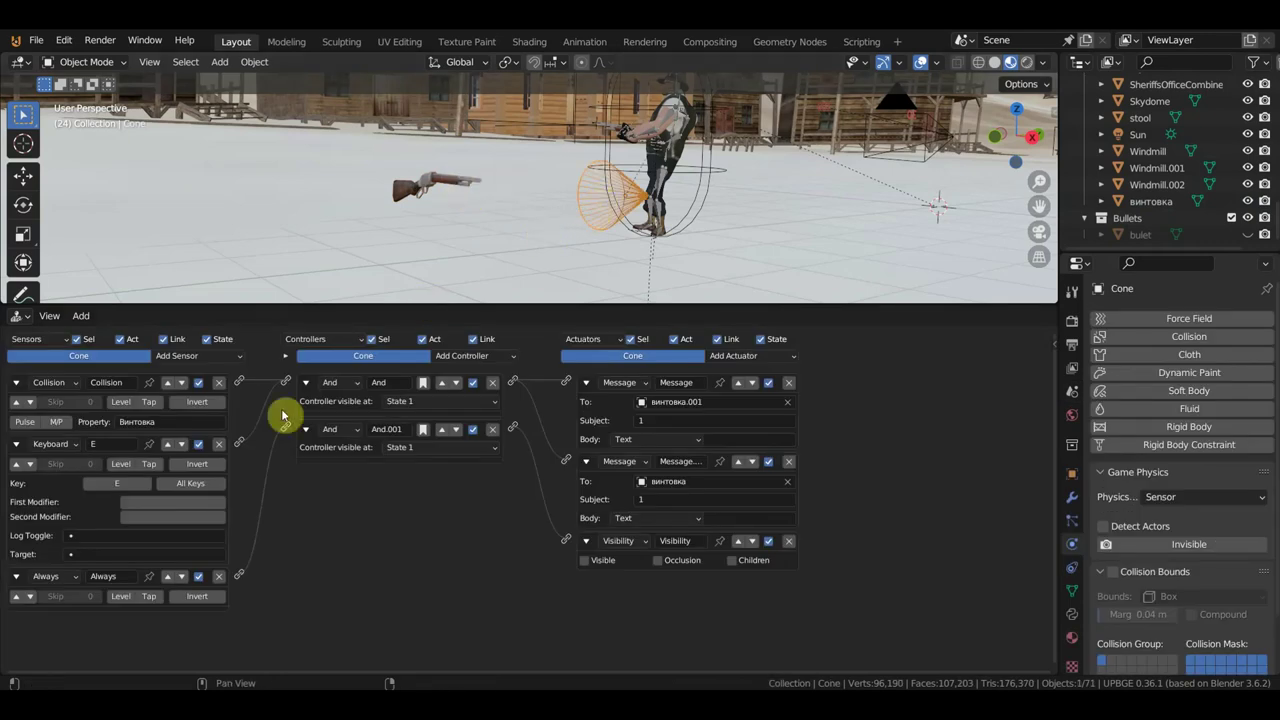
{"action": "scroll", "coordinate": [314, 477], "scroll_direction": "up", "scroll_amount": 2}
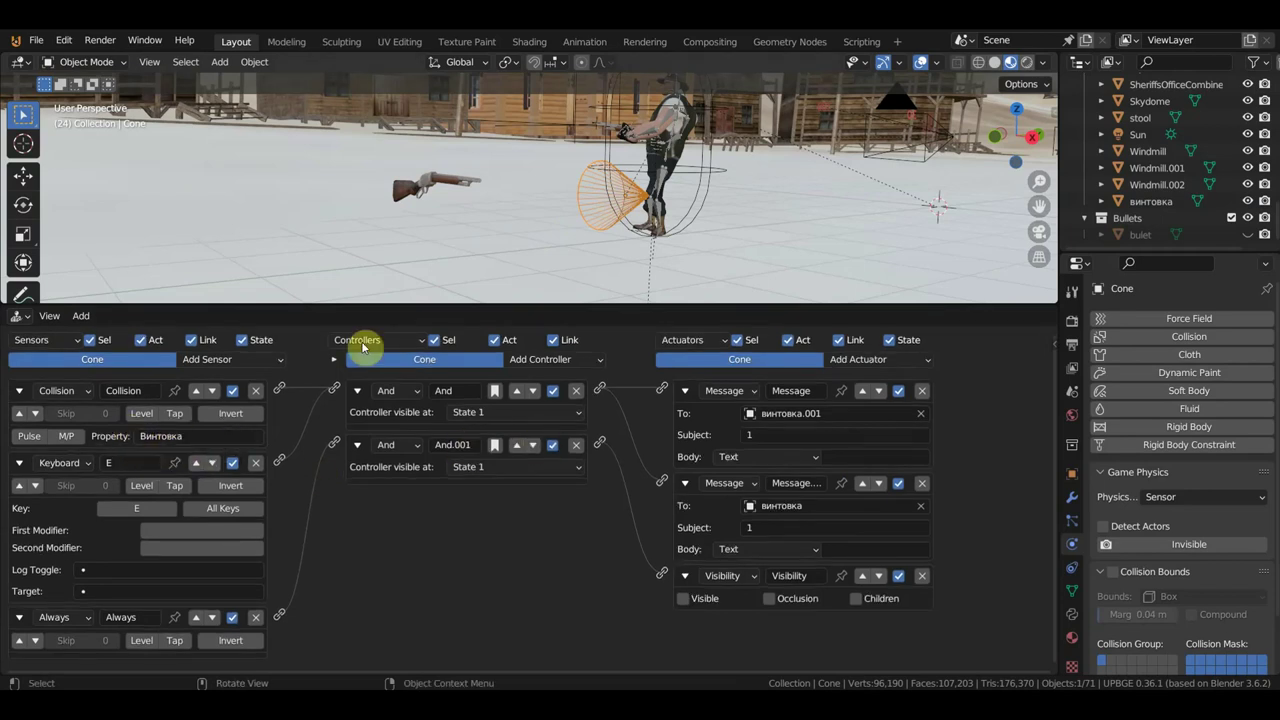
{"action": "left_click", "coordinate": [436, 183]}
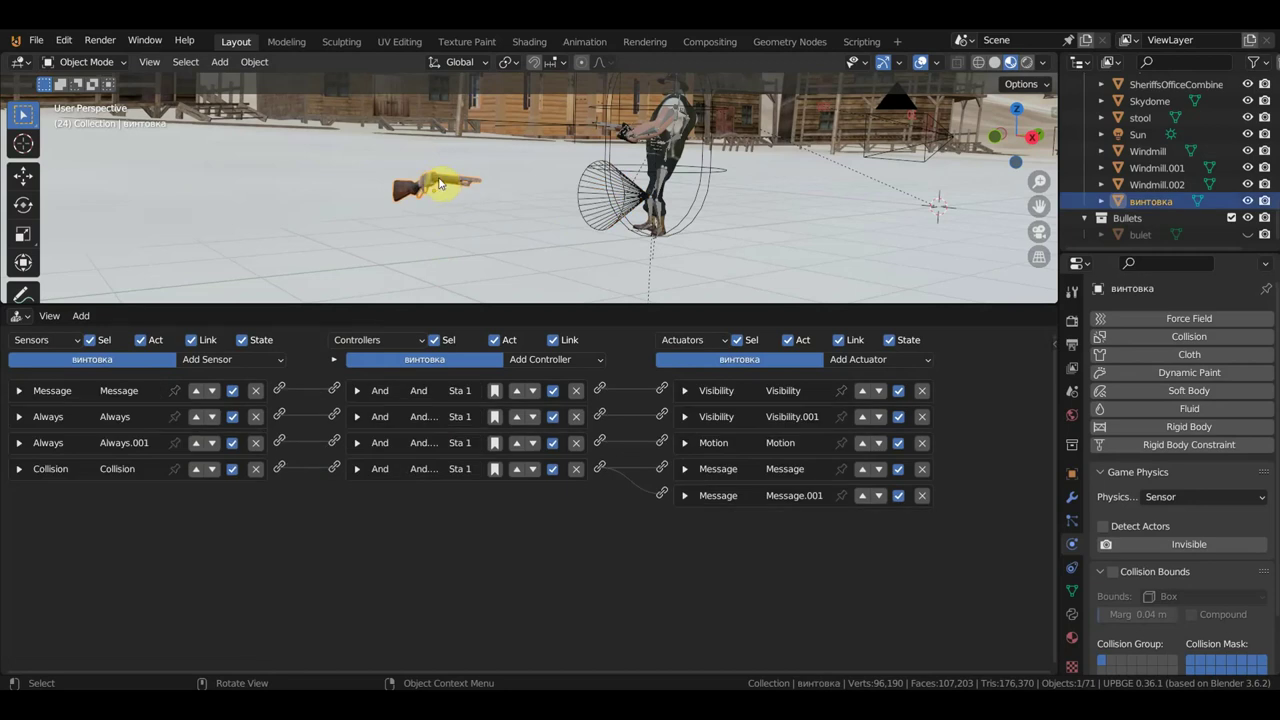
Check Cube.003's player game property, close the sidebar, and resize the 3D viewport
{"action": "left_click", "coordinate": [713, 169]}
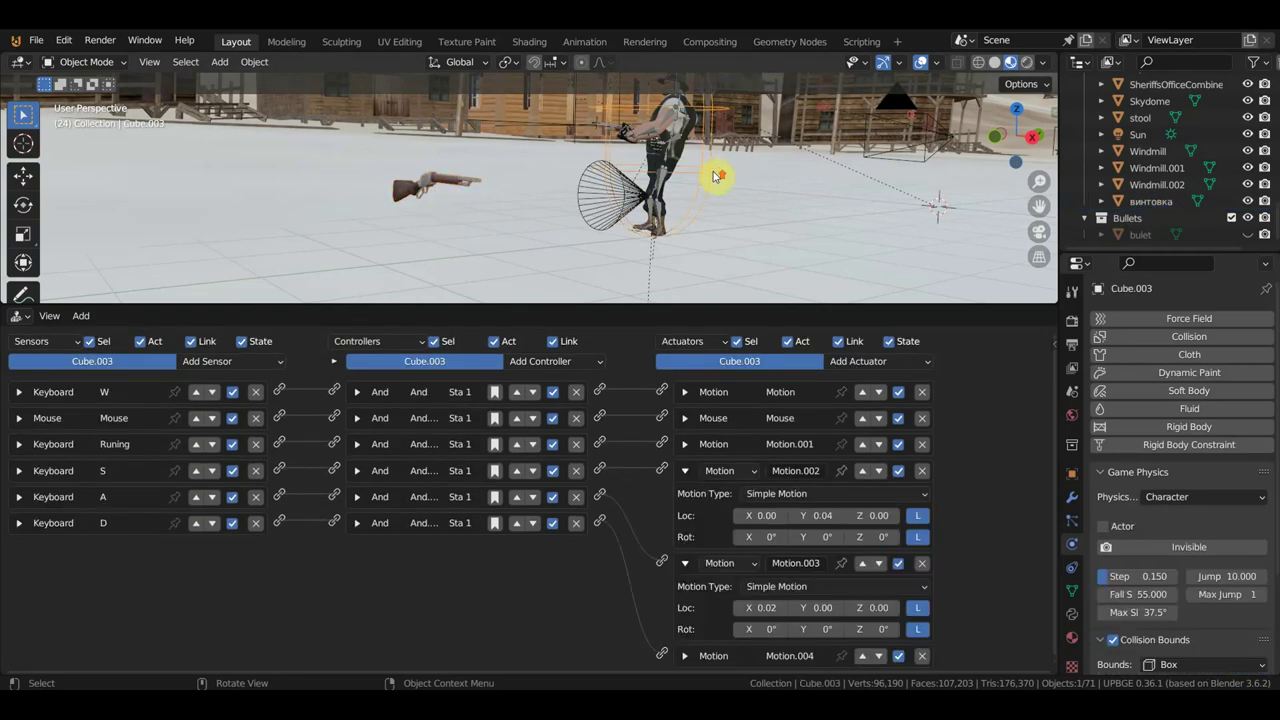
{"action": "middle_click_drag", "start_coordinate": [714, 177], "coordinate": [670, 198], "text": "shift"}
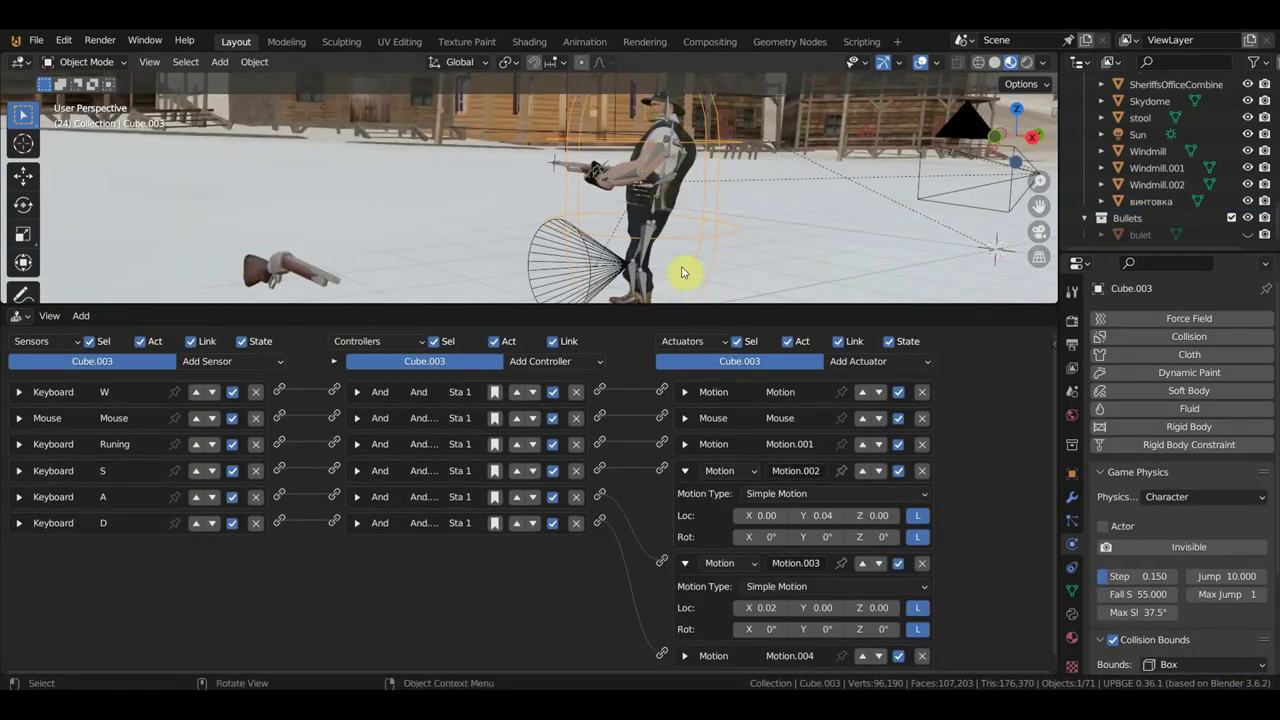
{"action": "left_click", "coordinate": [1052, 345]}
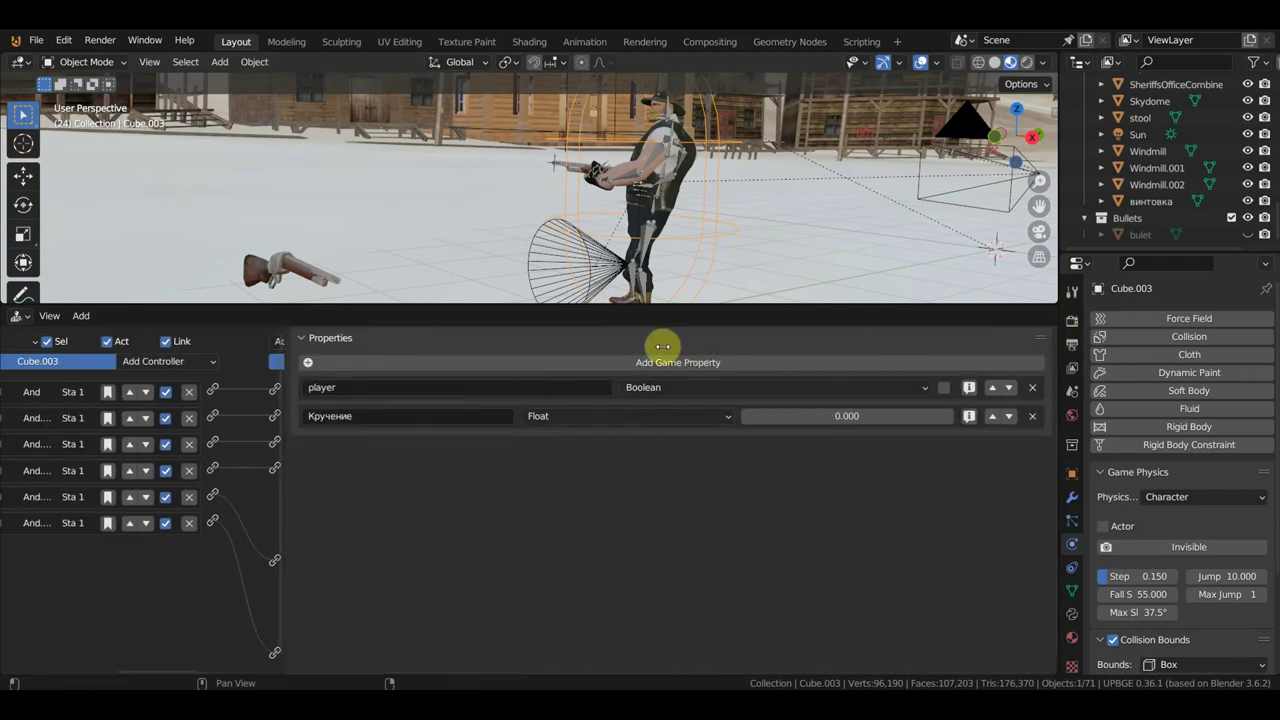
{"action": "left_click", "coordinate": [380, 390]}
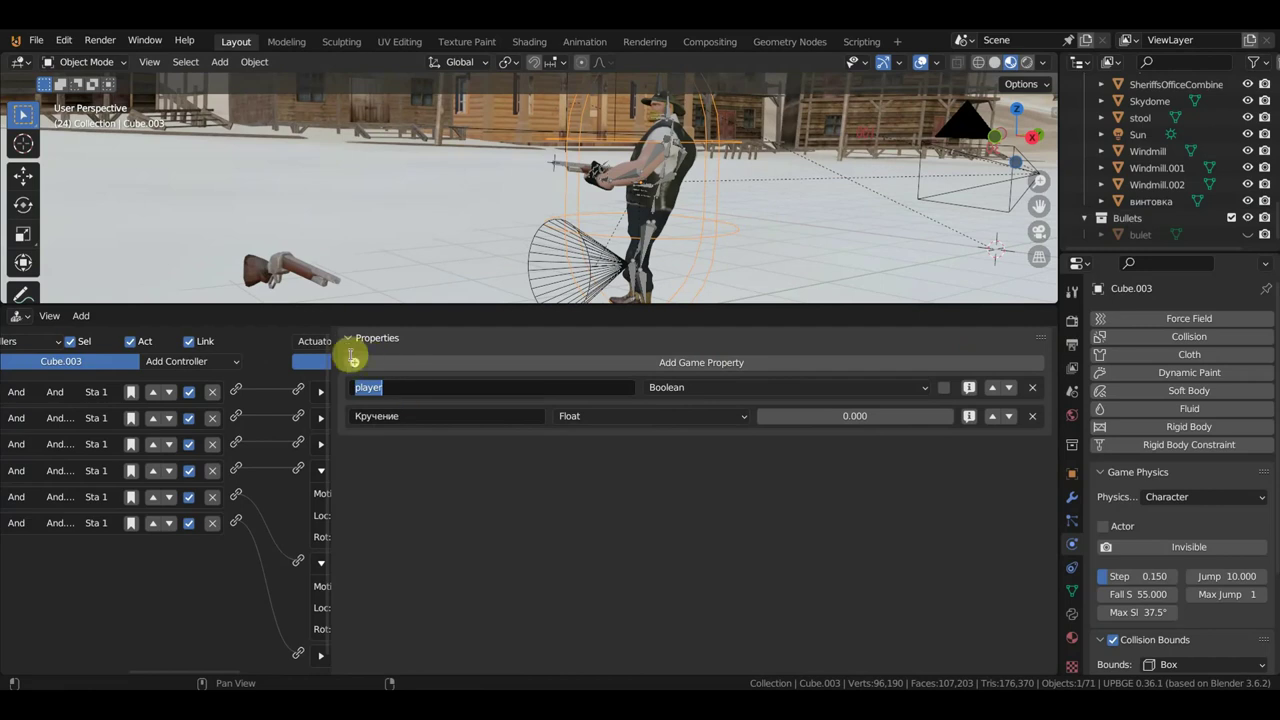
{"action": "left_click", "coordinate": [288, 277]}
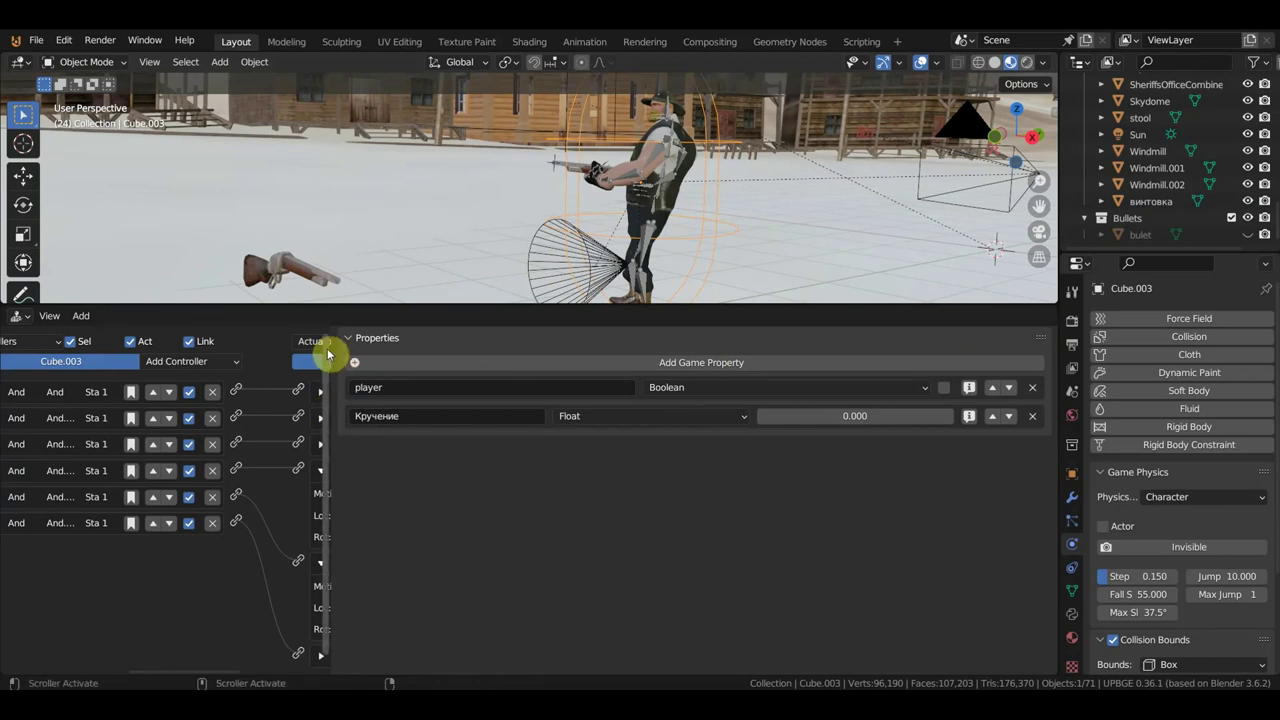
{"action": "left_click_drag", "start_coordinate": [331, 347], "coordinate": [1044, 392]}
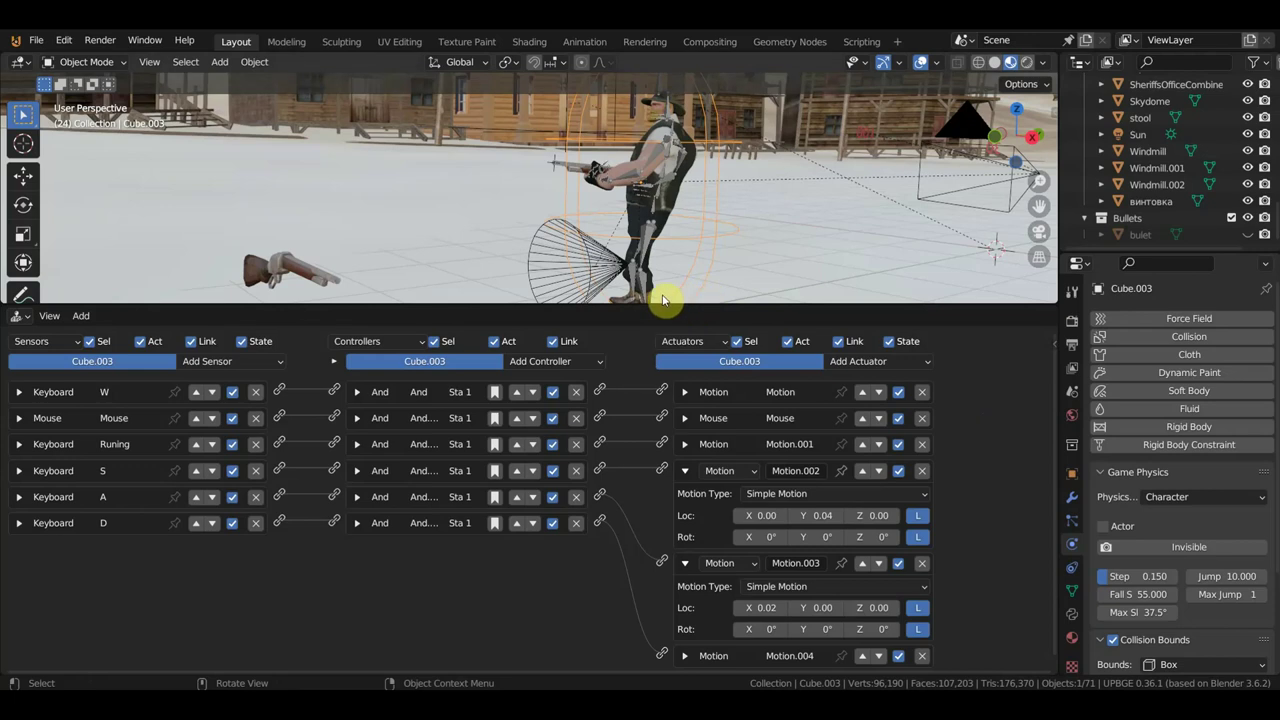
{"action": "mouse_move", "coordinate": [656, 302]}
{"action": "left_mouse_down"}
{"action": "mouse_move", "coordinate": [697, 441]}
{"action": "mouse_move", "coordinate": [701, 423]}
{"action": "left_mouse_up"}
{"action": "left_click_drag", "start_coordinate": [720, 377], "coordinate": [727, 345]}
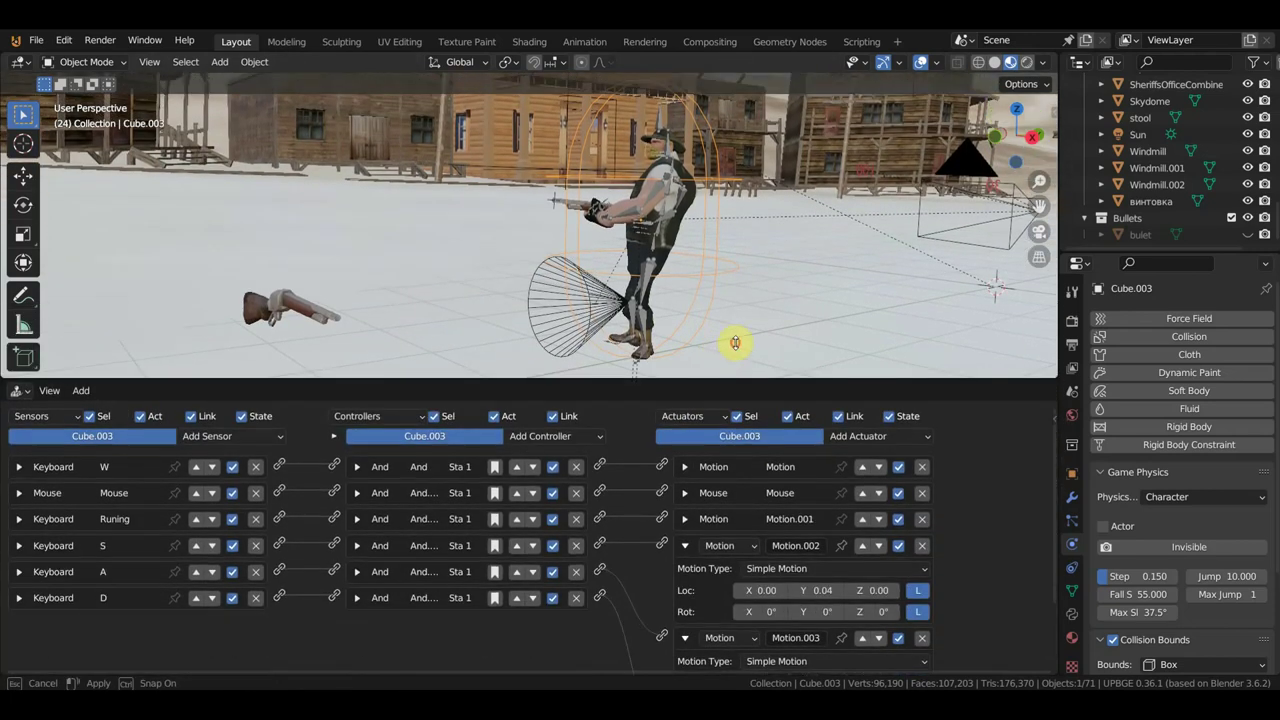
Compare the Cone's and rifle's logic, keeping Винтовка as the Cone's Collision property filter
{"action": "left_click", "coordinate": [546, 290]}
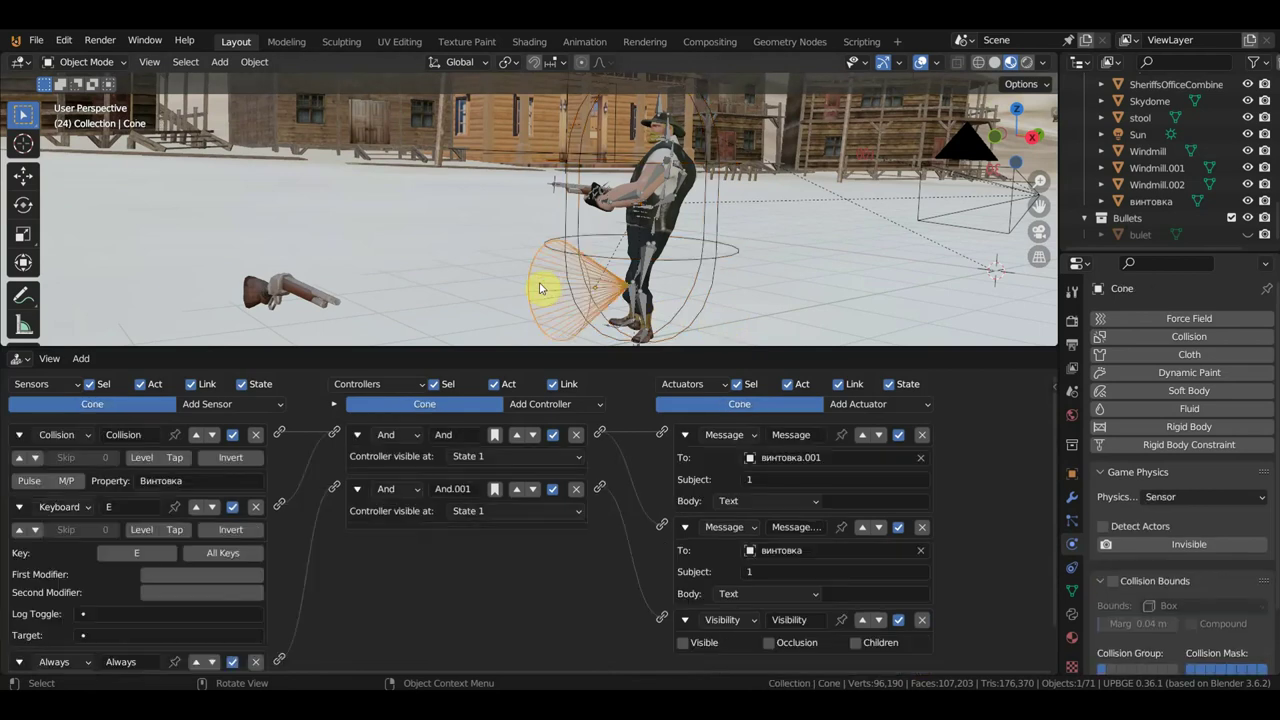
{"action": "mouse_move", "coordinate": [537, 286]}
{"action": "middle_mouse_down"}
{"action": "mouse_move", "coordinate": [505, 279]}
{"action": "mouse_move", "coordinate": [741, 275]}
{"action": "middle_mouse_up"}
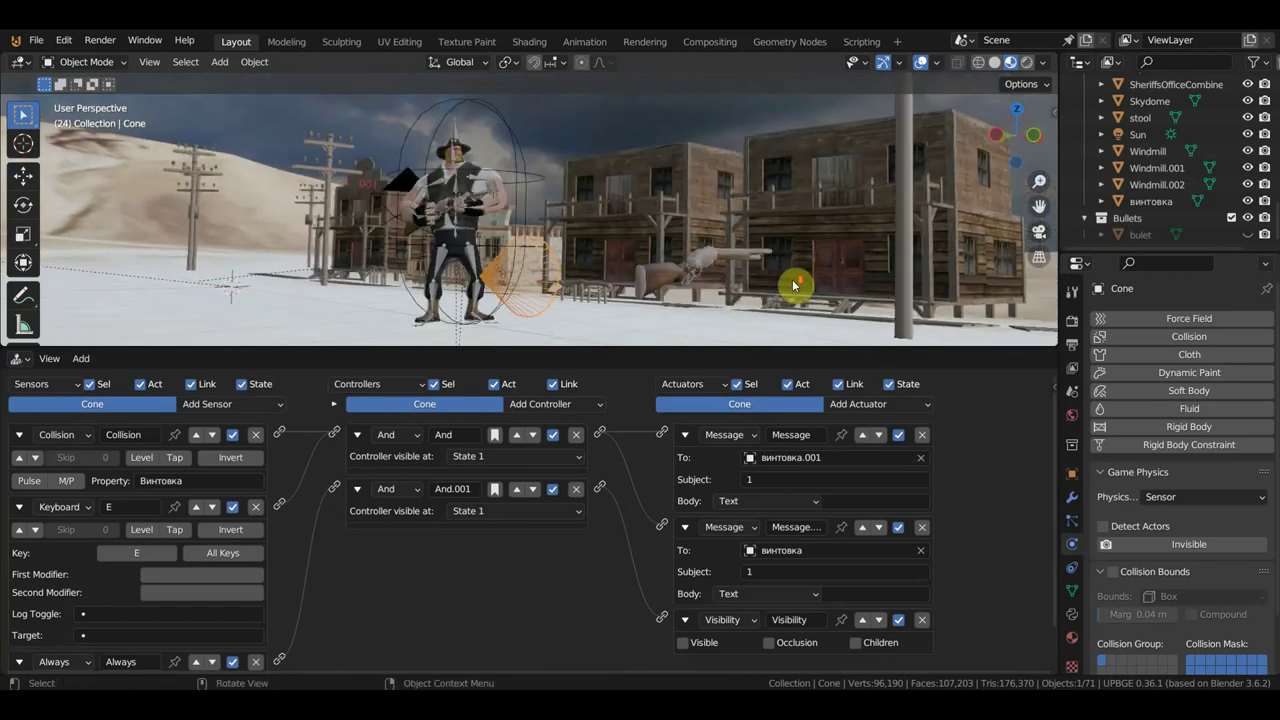
{"action": "middle_click_drag", "start_coordinate": [790, 283], "coordinate": [568, 277]}
{"action": "left_click", "coordinate": [307, 256]}
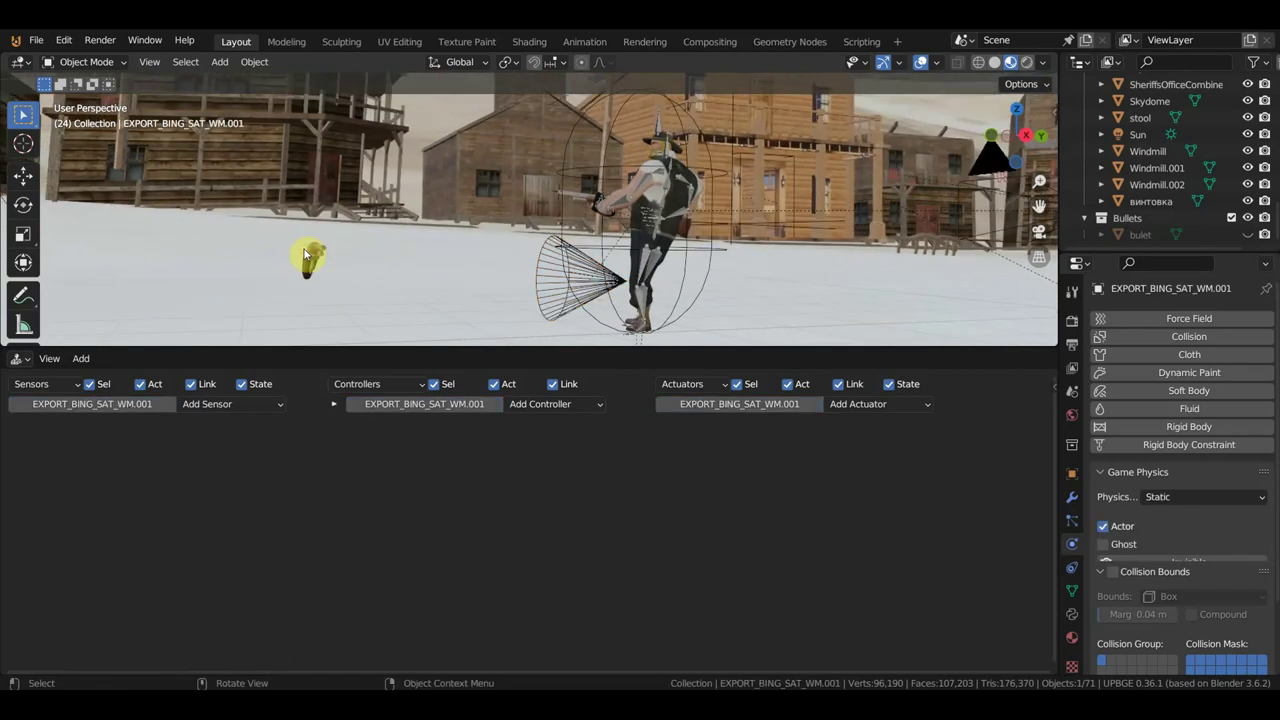
{"action": "left_click", "coordinate": [313, 253]}
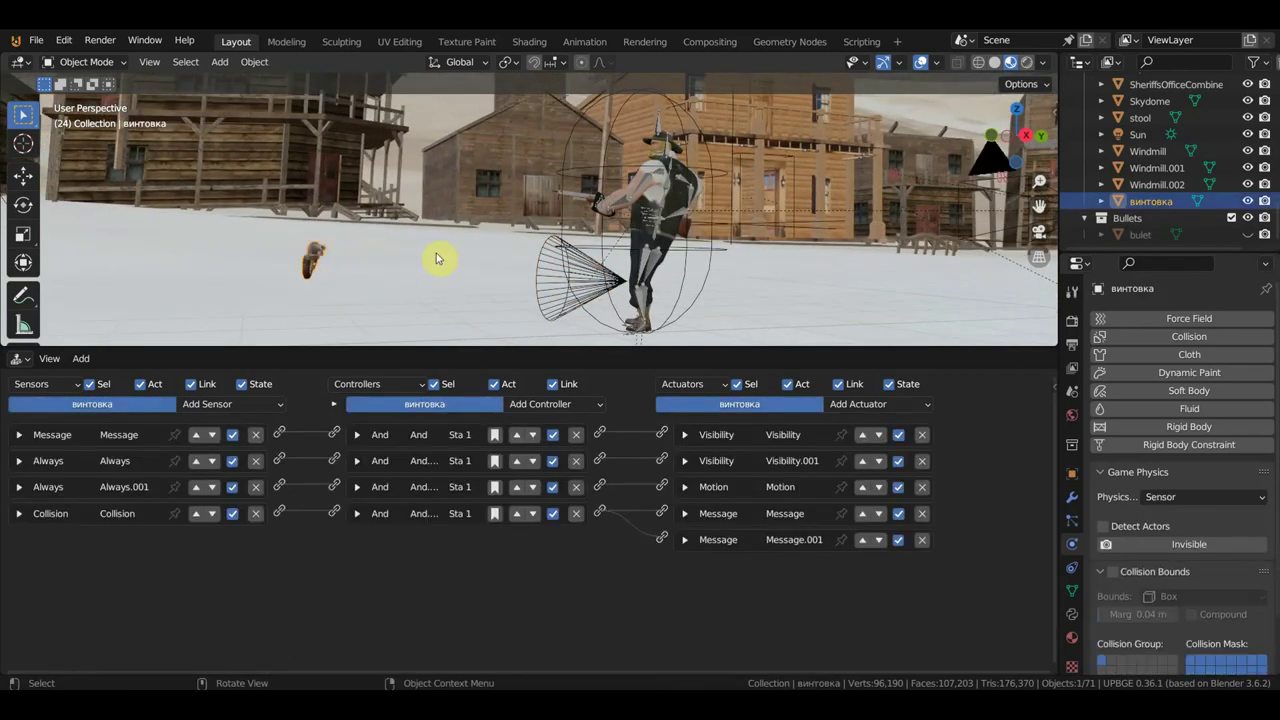
{"action": "left_click", "coordinate": [558, 278]}
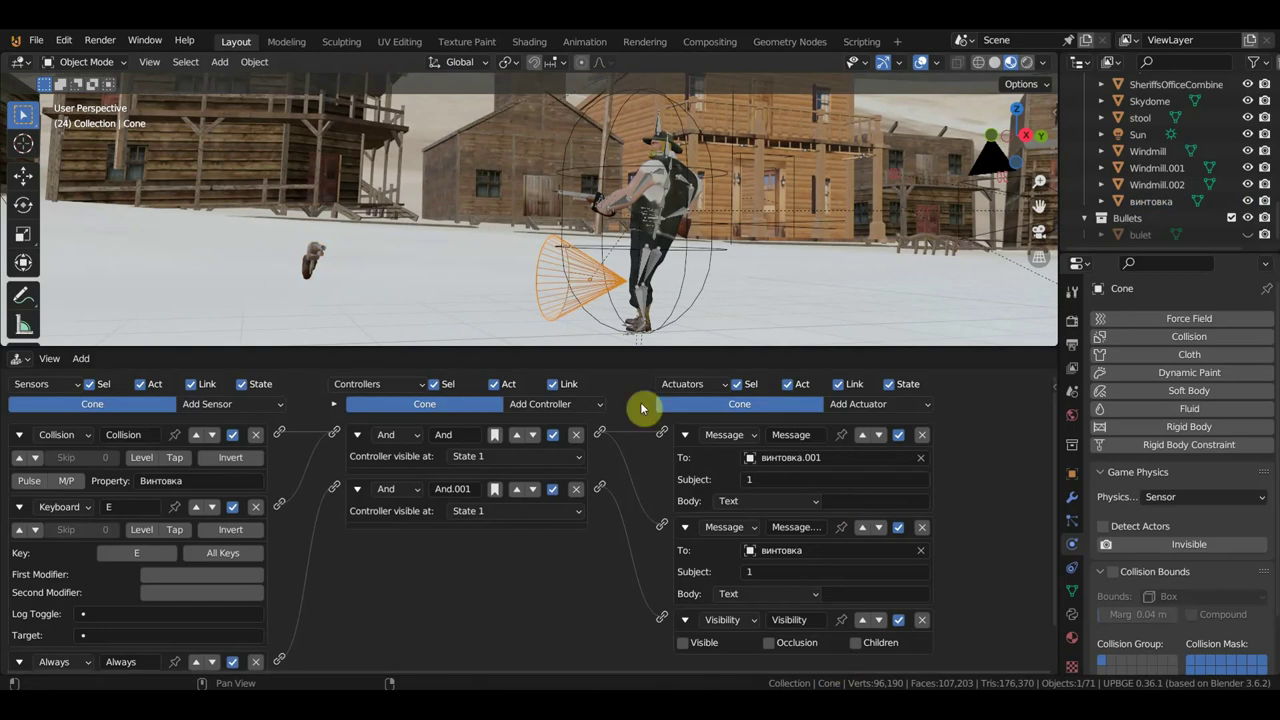
{"action": "left_click", "coordinate": [308, 272]}
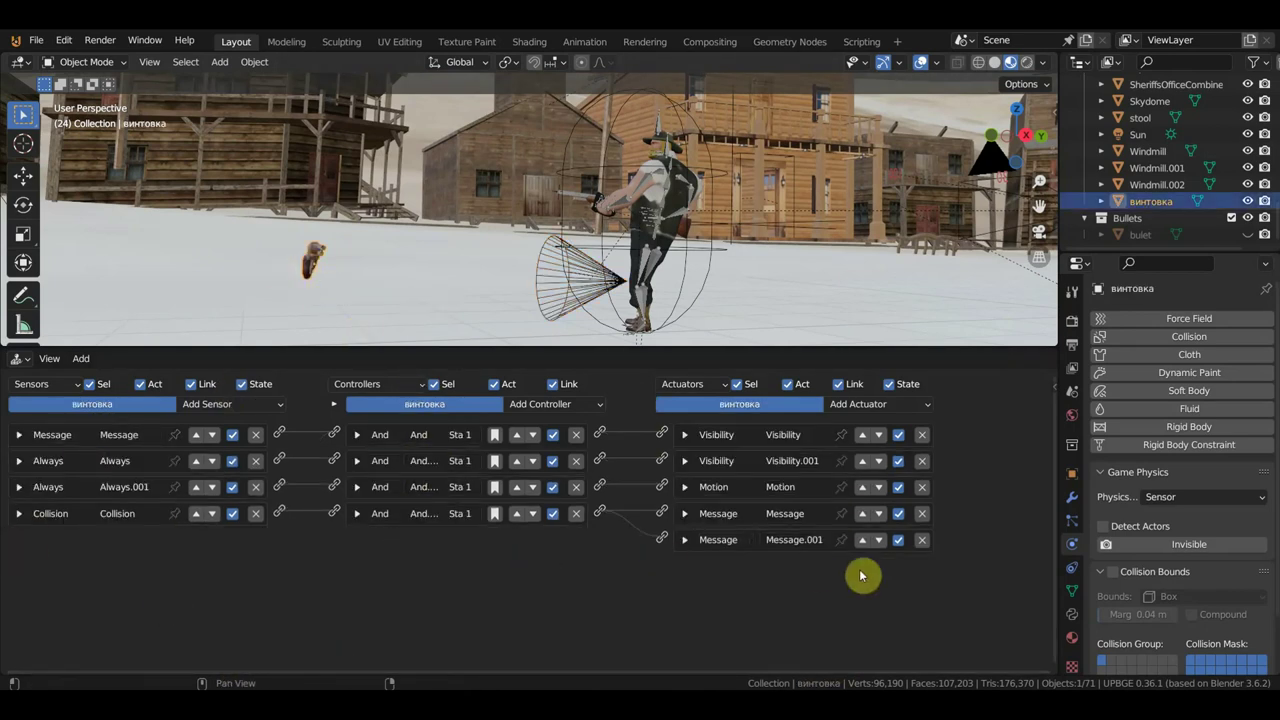
{"action": "left_click", "coordinate": [550, 286]}
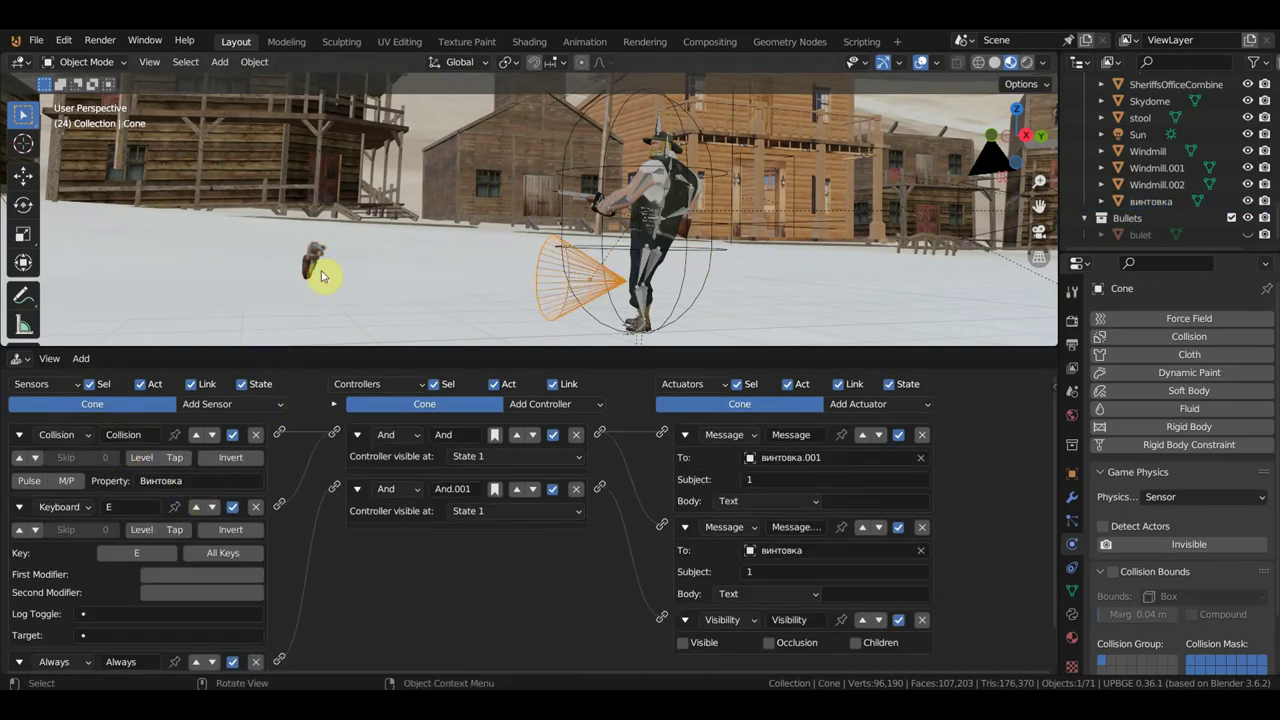
{"action": "left_click", "coordinate": [168, 486]}
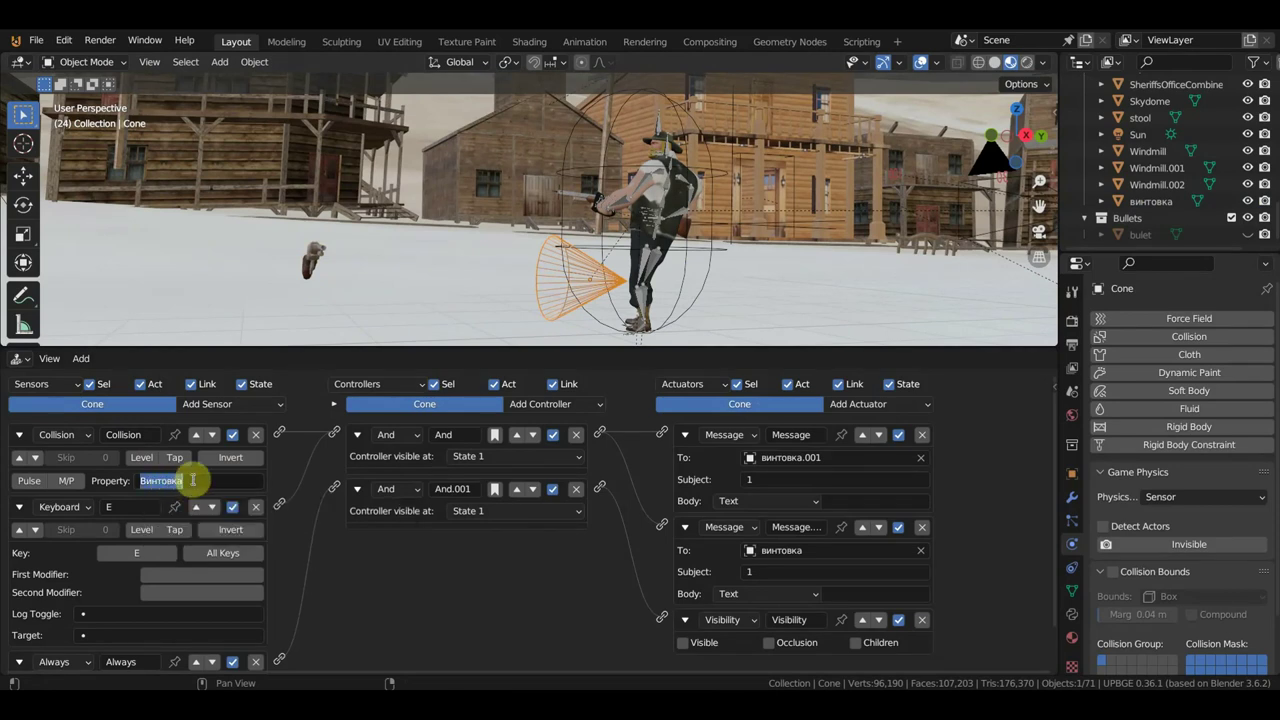
{"action": "left_click", "coordinate": [549, 297]}
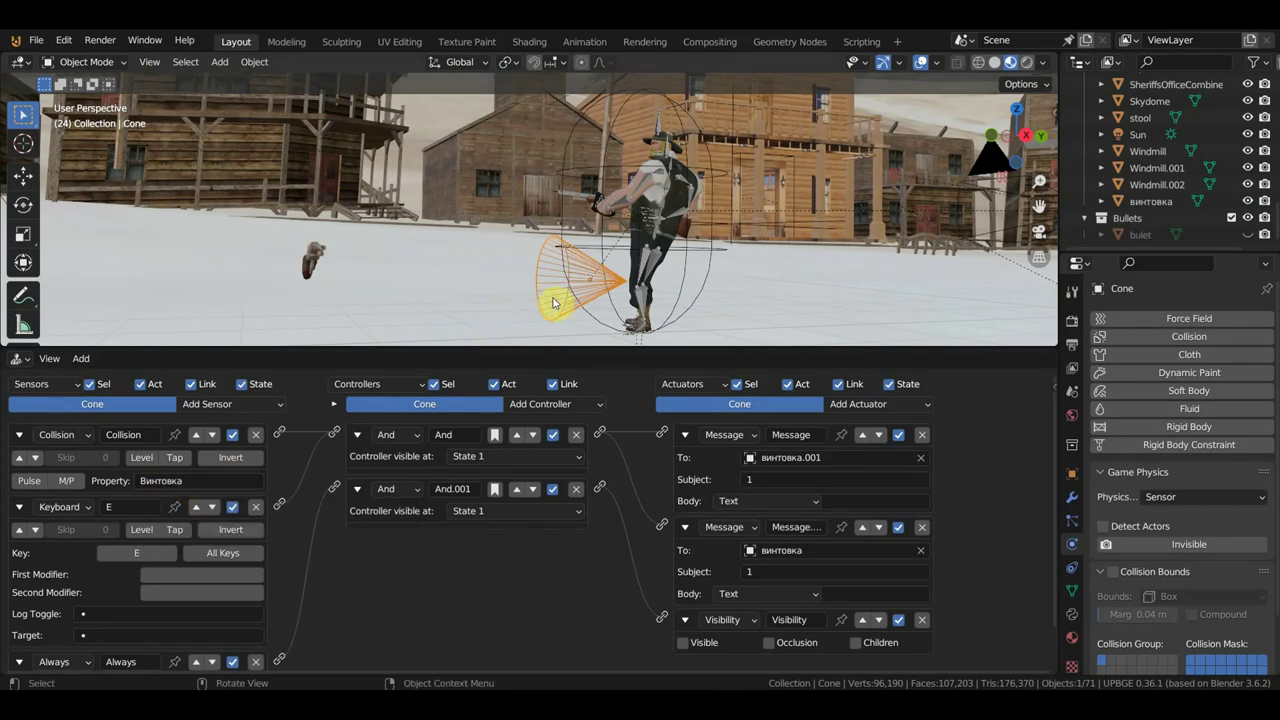
Link the Cone's E-key Keyboard sensor into its And controller
{"action": "left_click", "coordinate": [310, 262]}
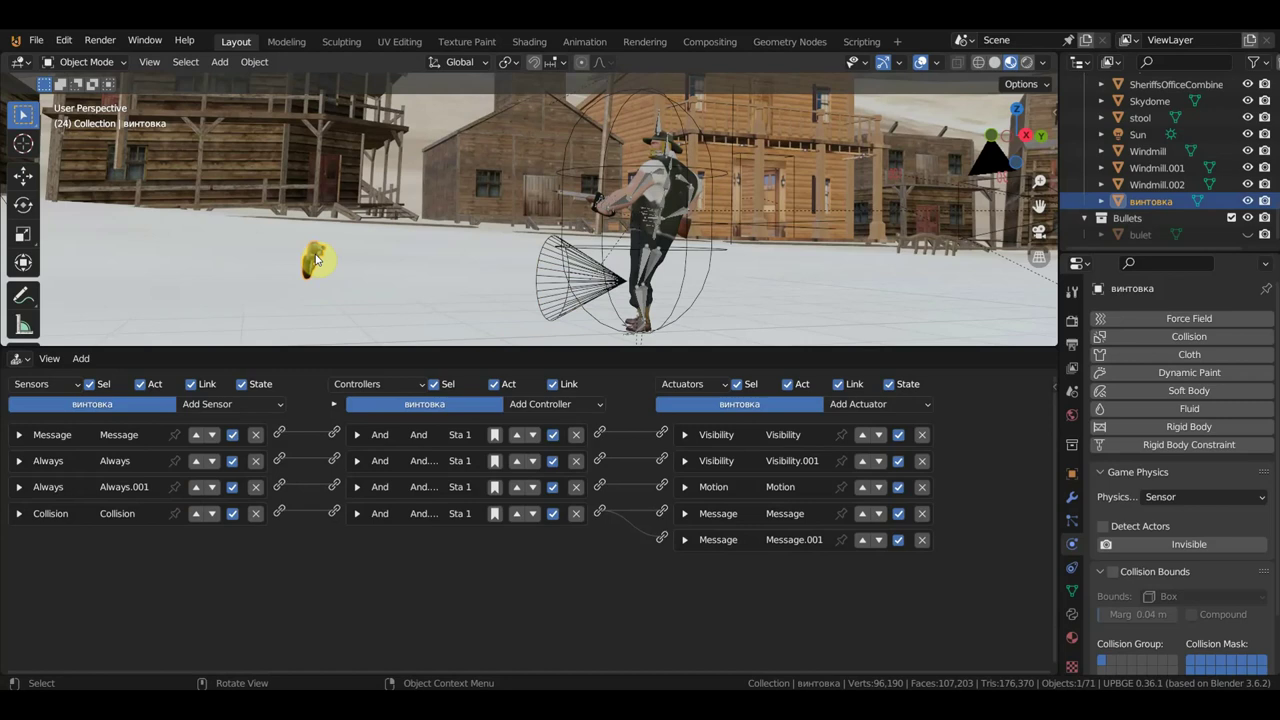
{"action": "left_click", "coordinate": [531, 294]}
{"action": "left_click", "coordinate": [310, 267]}
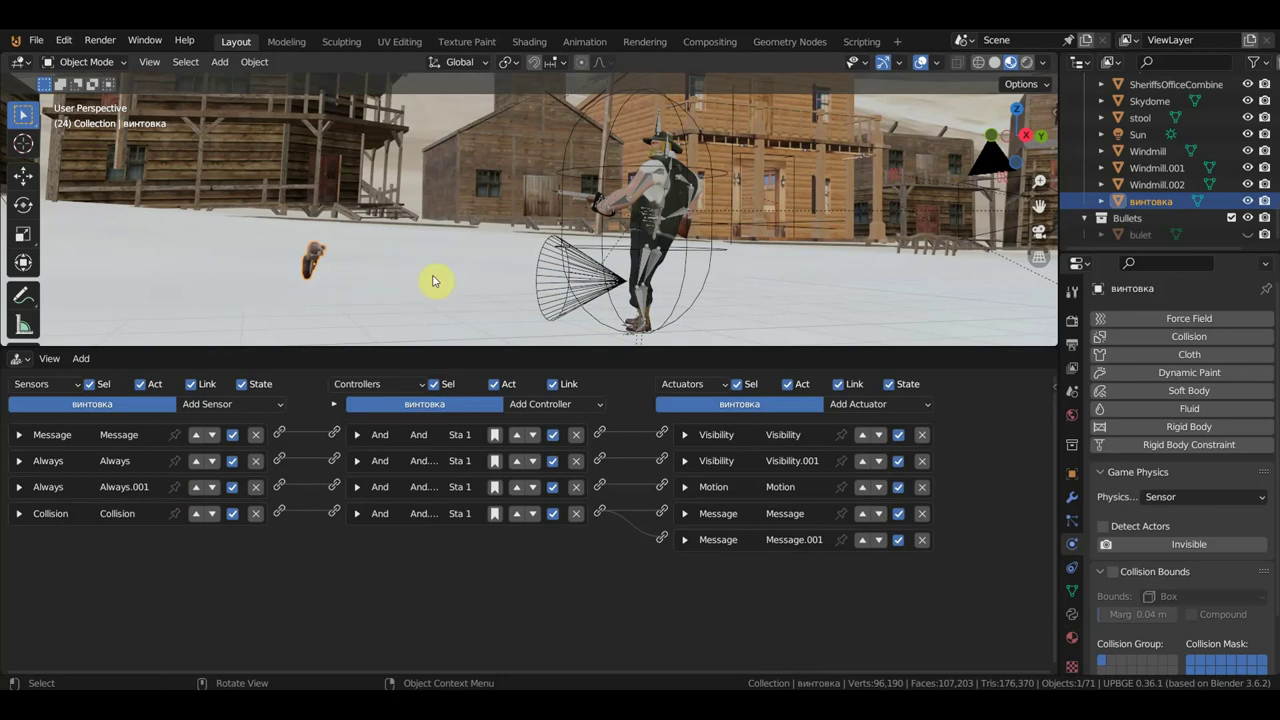
{"action": "left_click", "coordinate": [549, 297]}
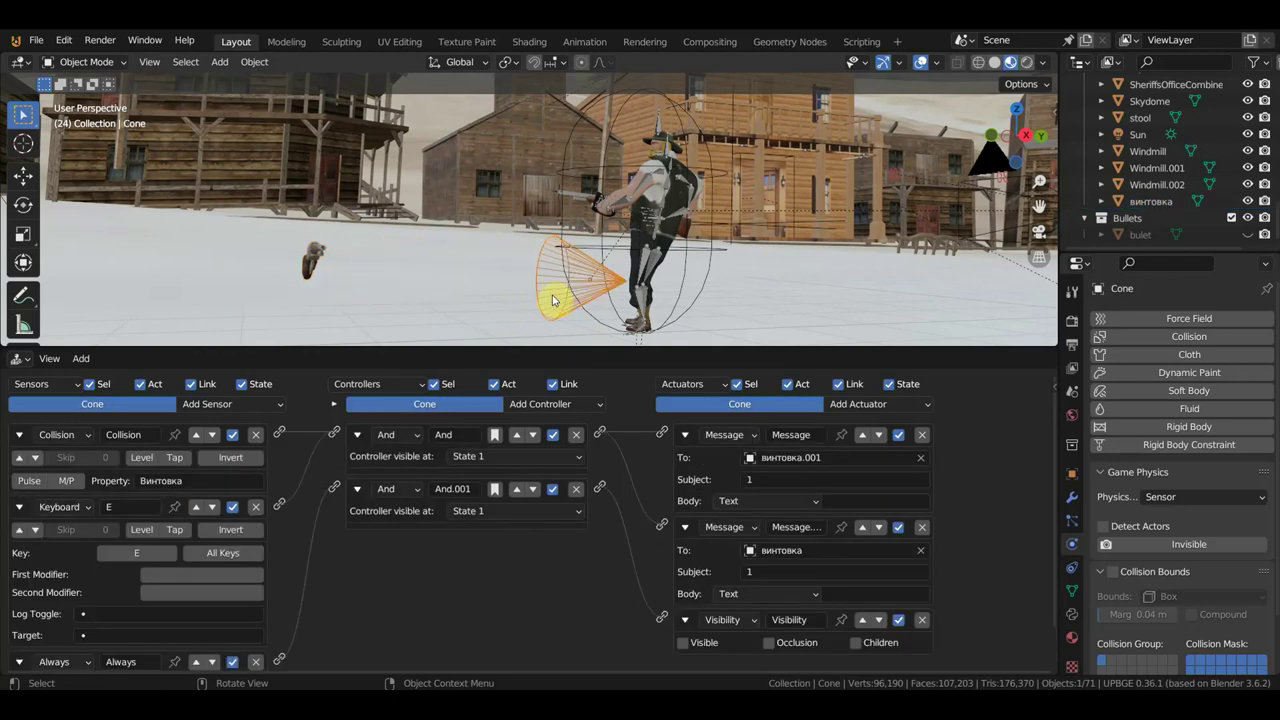
{"action": "left_click_drag", "start_coordinate": [334, 432], "coordinate": [279, 503]}
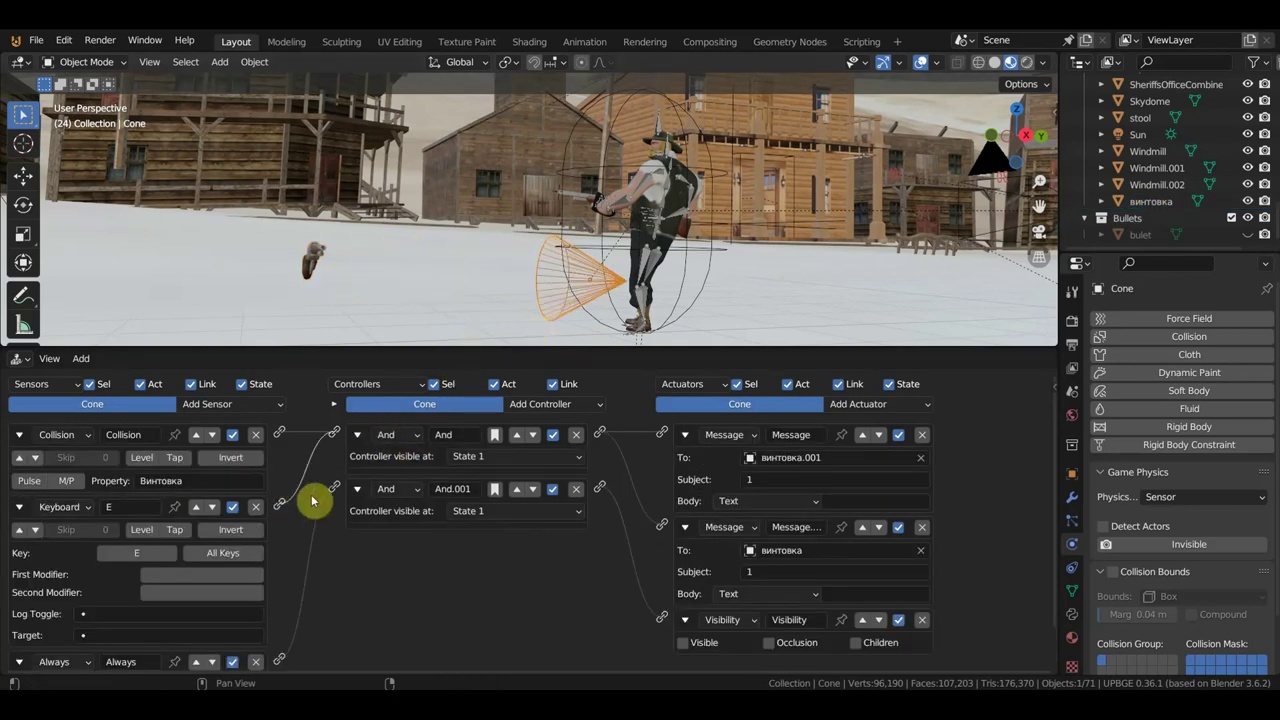
Remove the Keyboard sensor, open the Properties sidebar, and switch to the rifle's logic bricks
{"action": "left_click", "coordinate": [255, 507]}
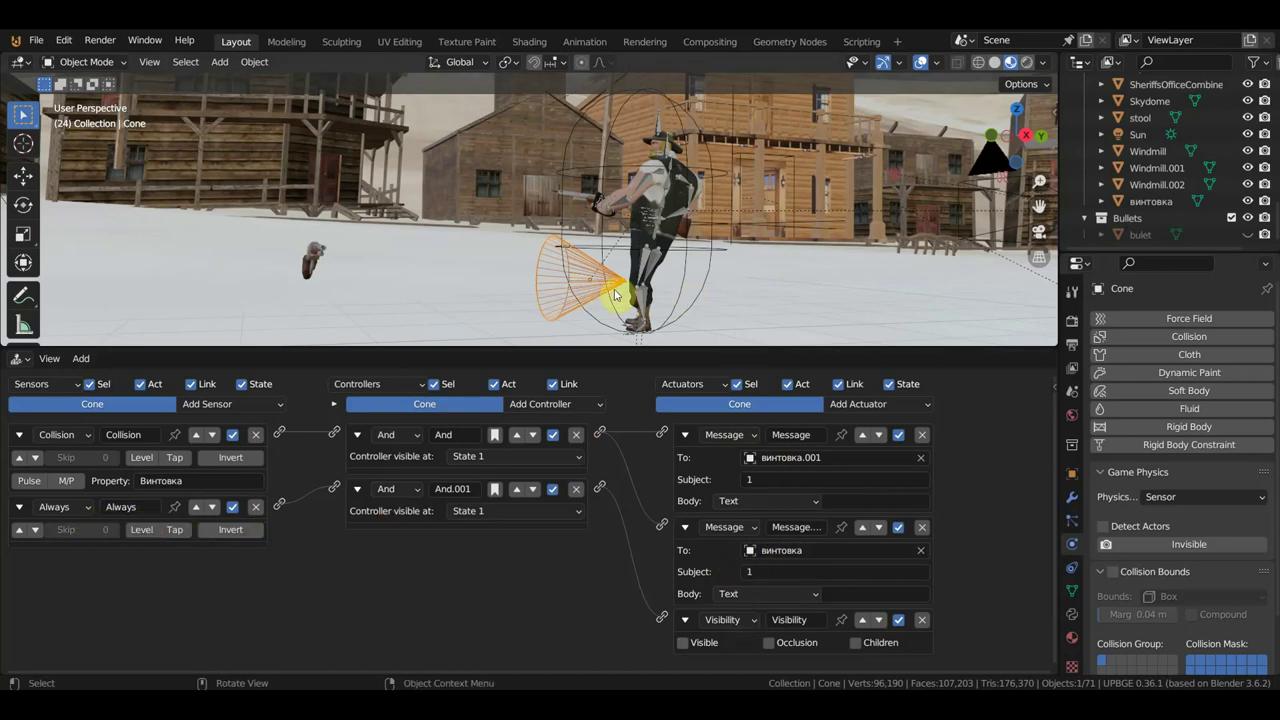
{"action": "left_click", "coordinate": [186, 481]}
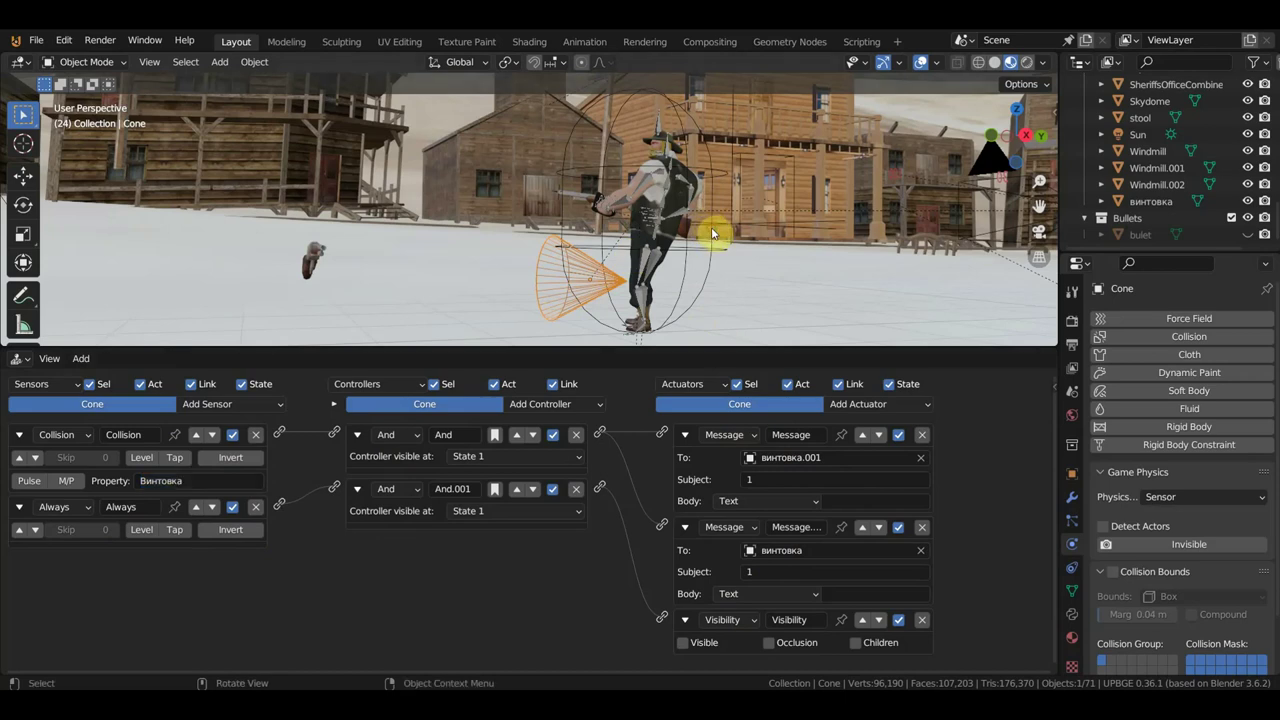
{"action": "left_click", "coordinate": [1055, 388]}
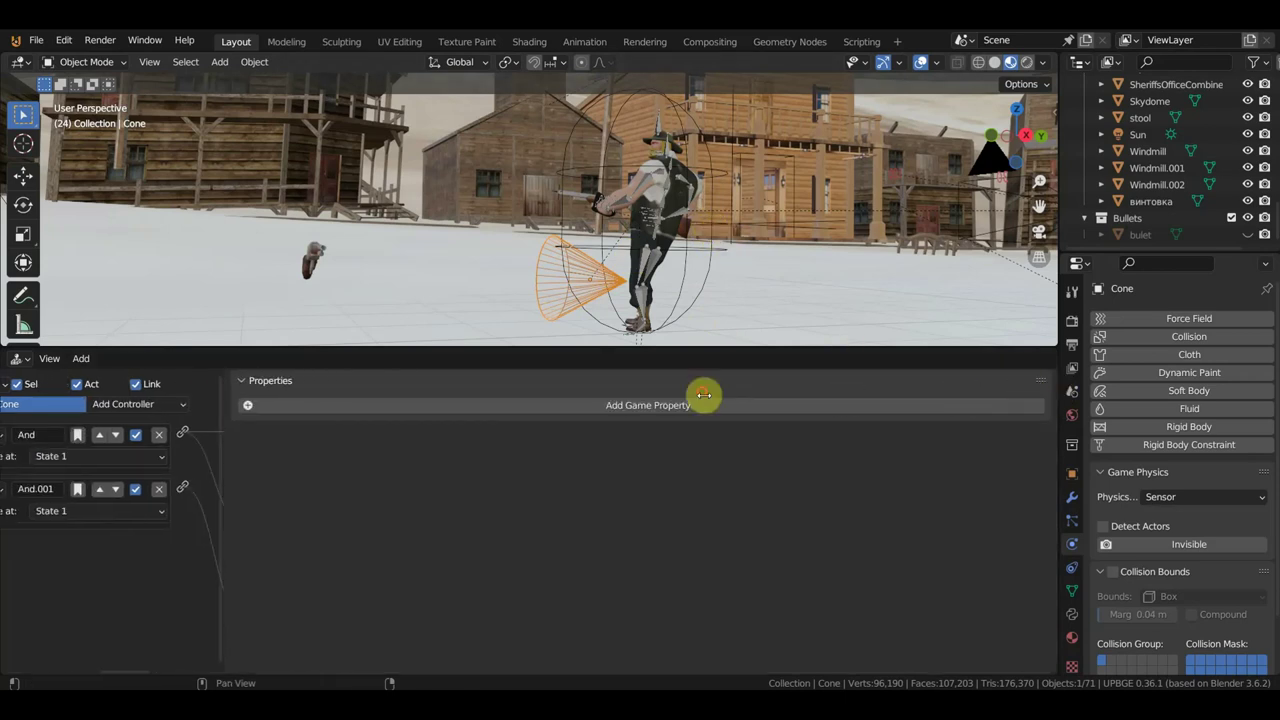
{"action": "left_click", "coordinate": [715, 250]}
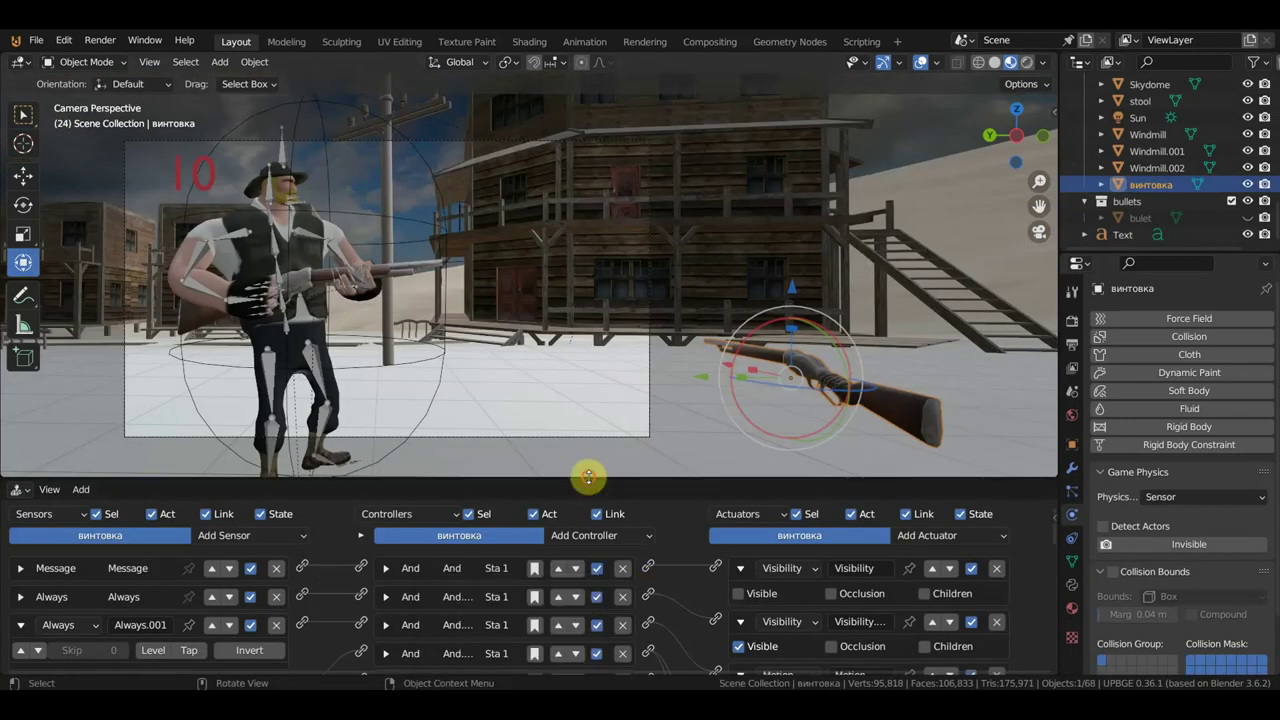
Enlarge the logic editor, center the view on the rifle, and check its Collision player property
{"action": "left_click_drag", "start_coordinate": [588, 477], "coordinate": [611, 363]}
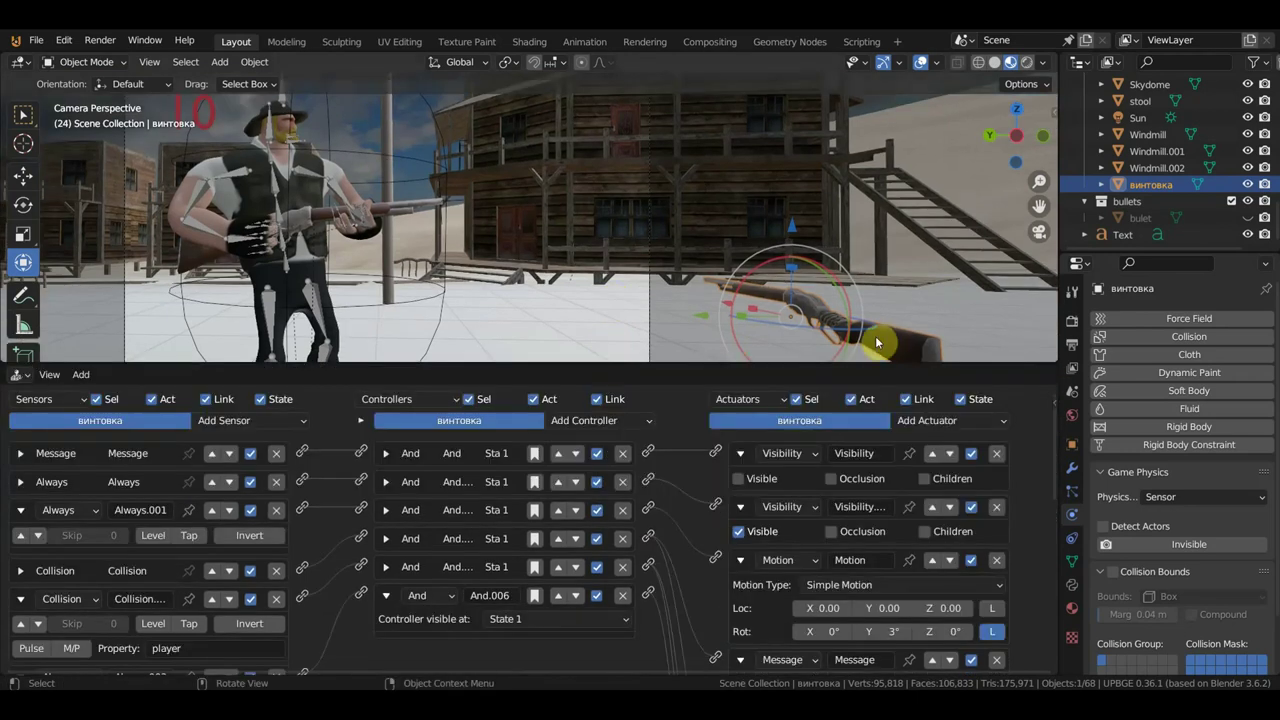
{"action": "middle_click_drag", "start_coordinate": [709, 269], "coordinate": [705, 248], "text": "shift"}
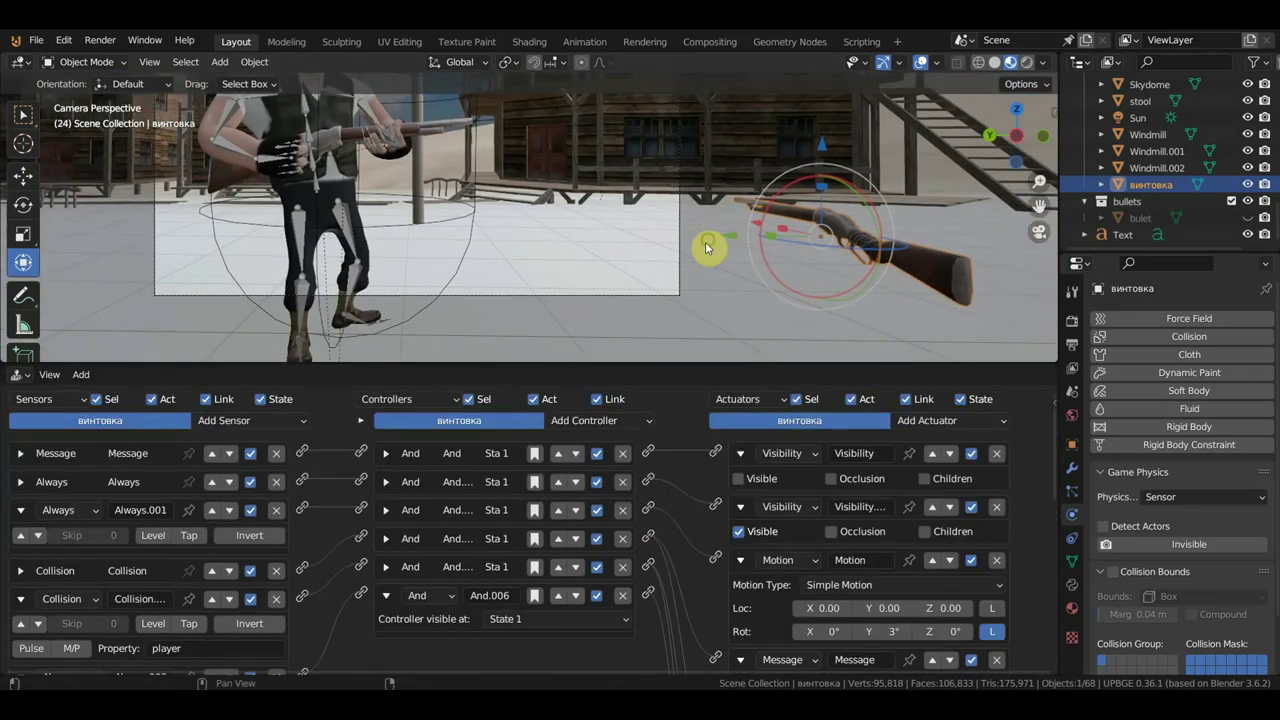
{"action": "left_click_drag", "start_coordinate": [531, 365], "coordinate": [566, 172]}
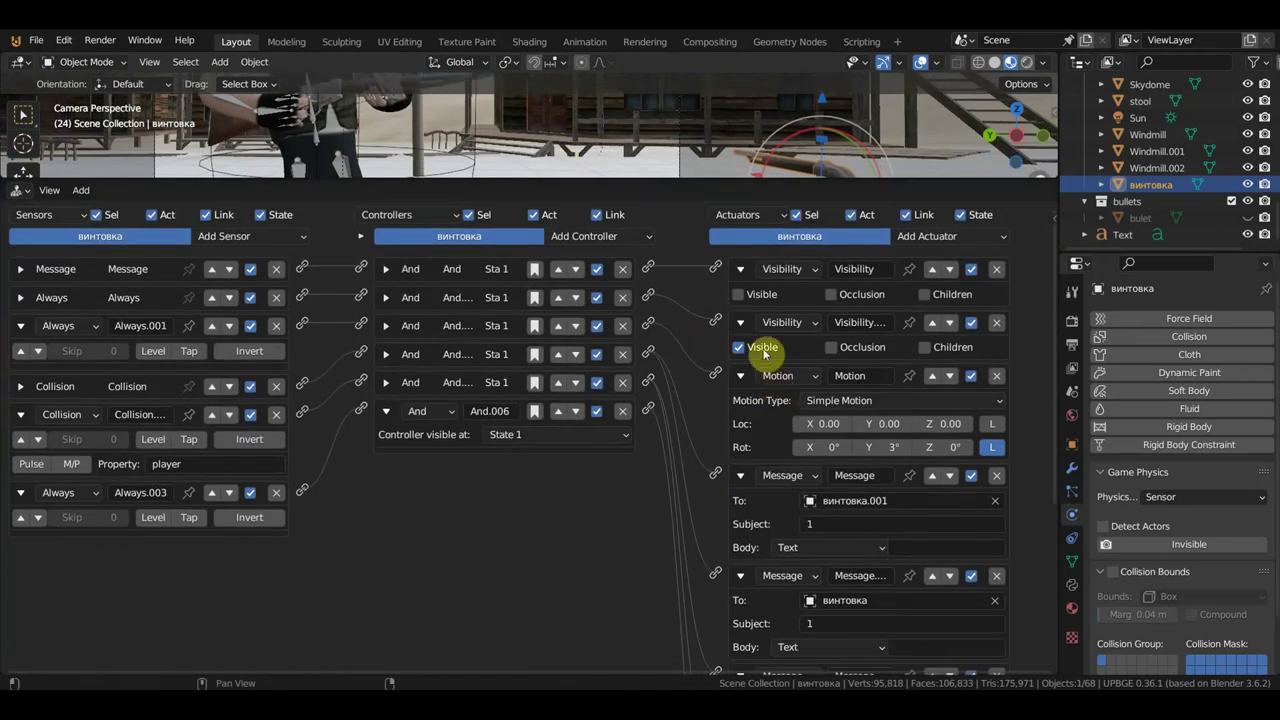
{"action": "middle_click_drag", "start_coordinate": [789, 155], "coordinate": [597, 127]}
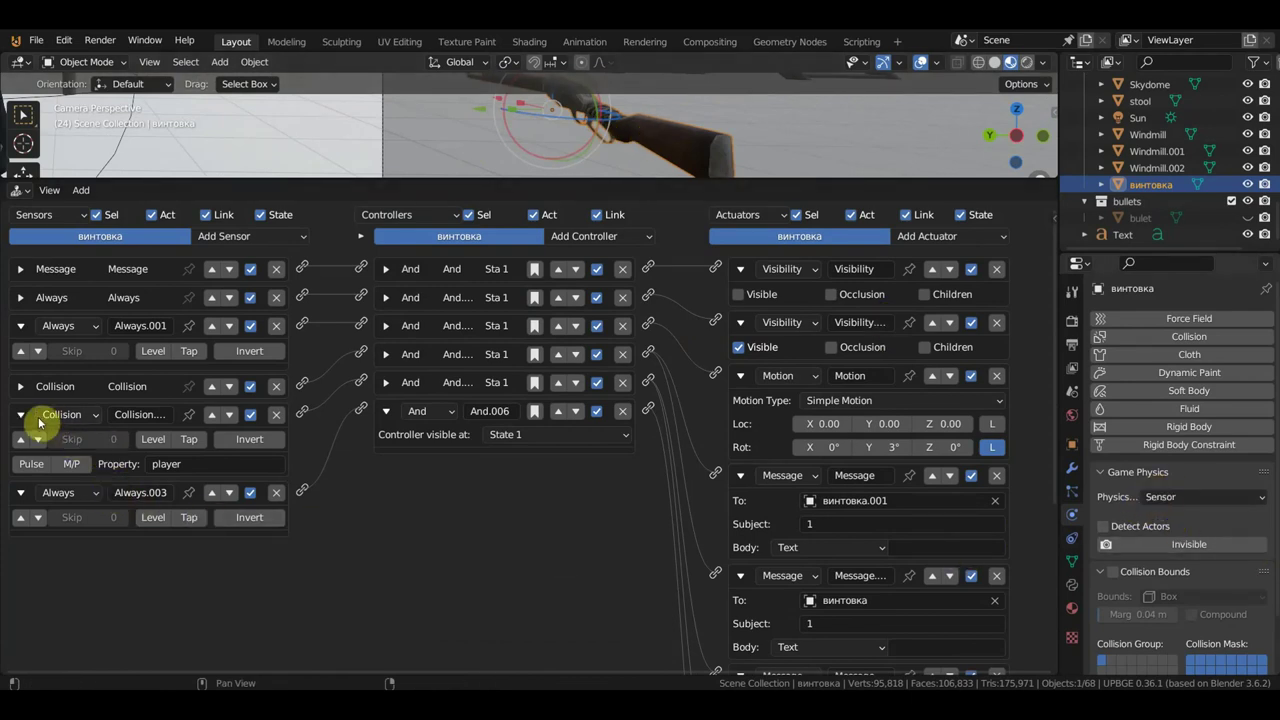
{"action": "left_click", "coordinate": [183, 466]}
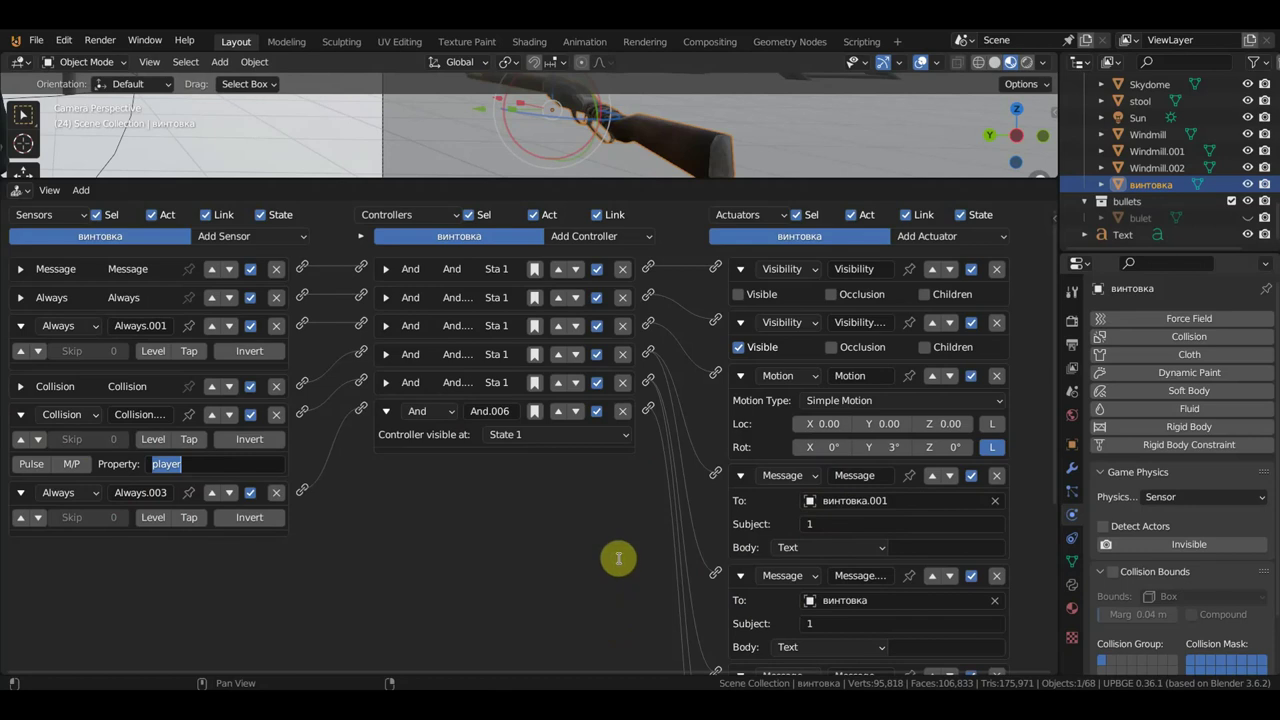
{"action": "middle_click_drag", "start_coordinate": [614, 557], "coordinate": [616, 283]}
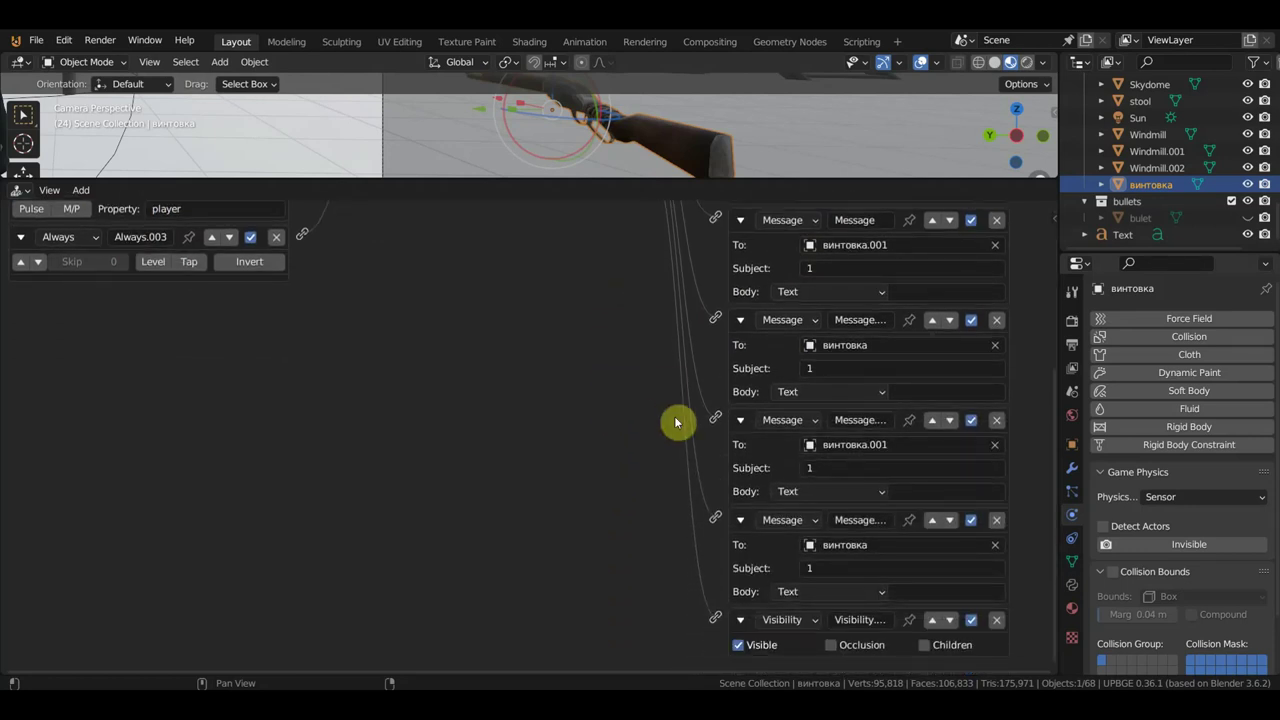
Link the Collision.001 sensor to the fifth and fourth And controllers
{"action": "scroll", "coordinate": [679, 456], "scroll_direction": "down", "scroll_amount": 1}
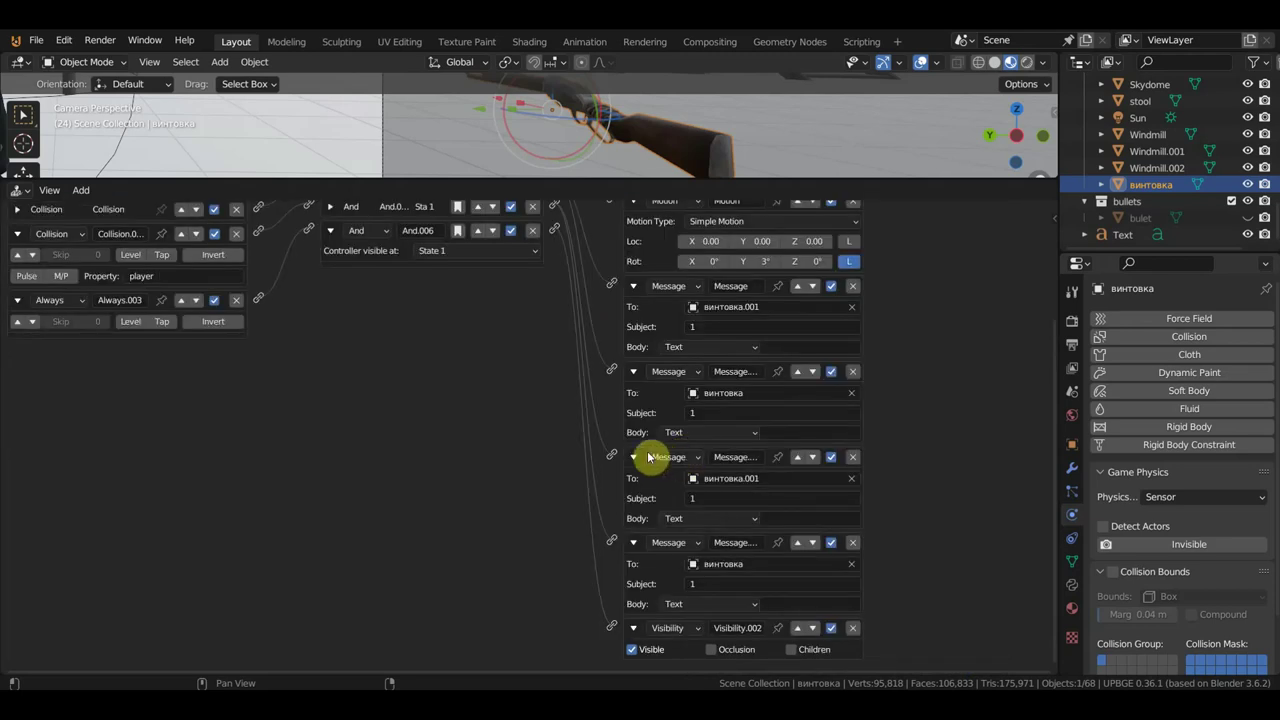
{"action": "scroll", "coordinate": [560, 462], "scroll_direction": "up", "scroll_amount": 2}
{"action": "scroll", "coordinate": [567, 481], "scroll_direction": "up", "scroll_amount": 1}
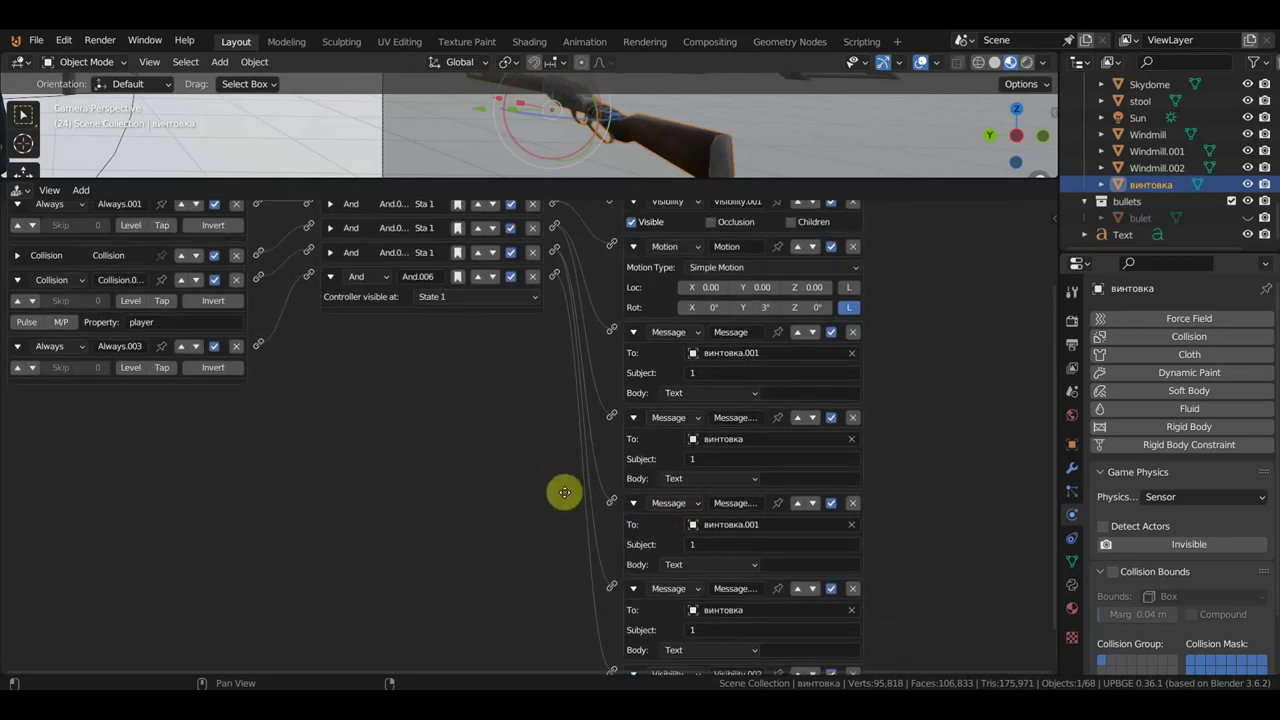
{"action": "scroll", "coordinate": [563, 488], "scroll_direction": "down", "scroll_amount": 1}
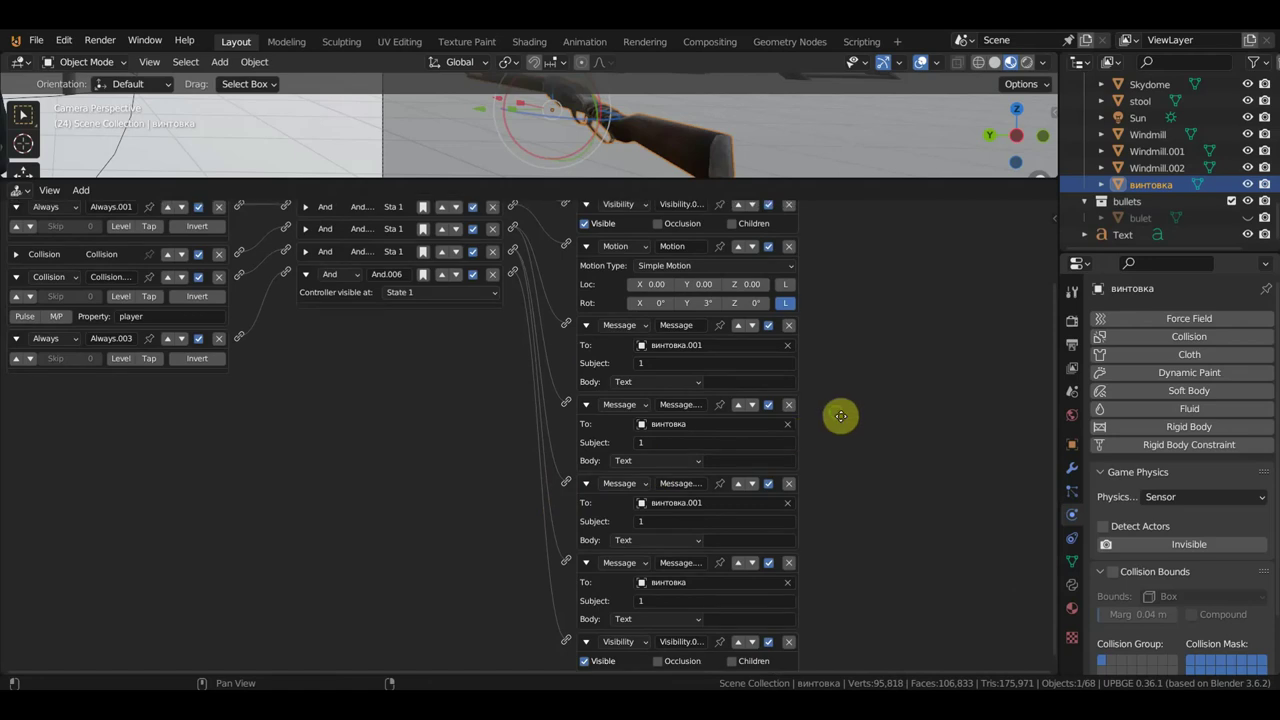
{"action": "scroll", "coordinate": [837, 414], "scroll_direction": "down", "scroll_amount": 1}
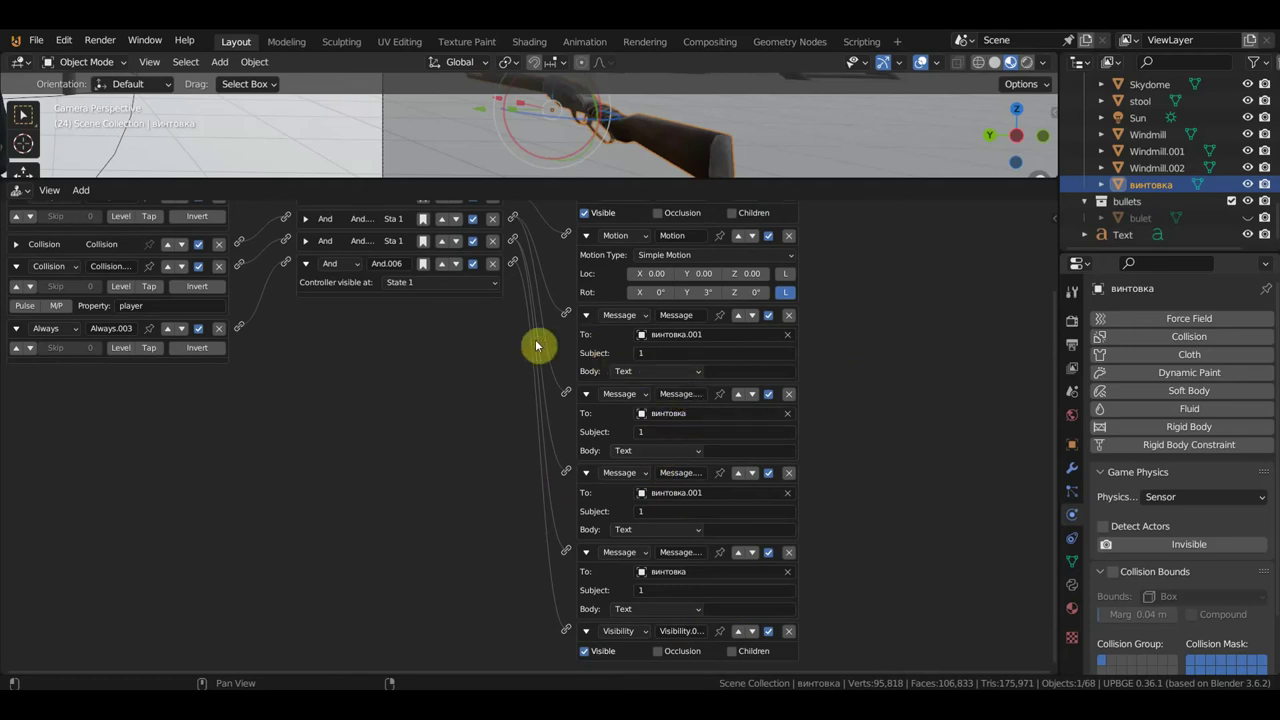
{"action": "scroll", "coordinate": [491, 389], "scroll_direction": "up", "scroll_amount": 4}
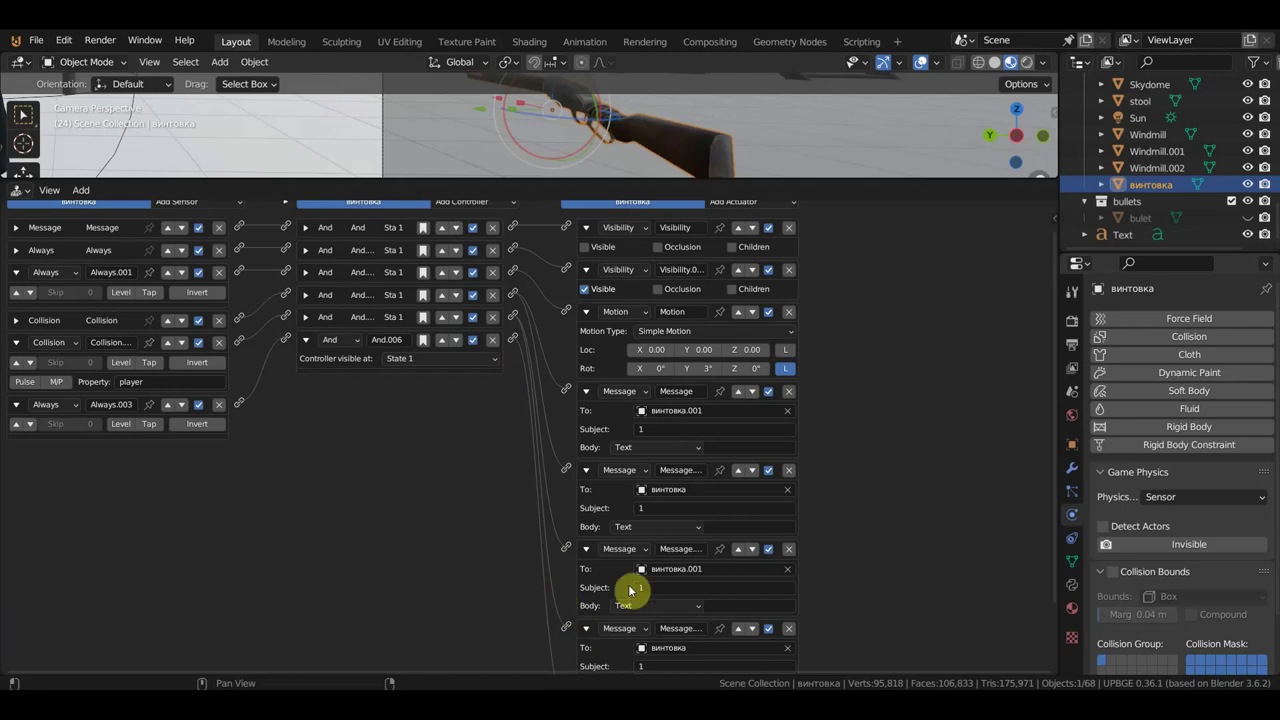
{"action": "scroll", "coordinate": [897, 537], "scroll_direction": "down", "scroll_amount": 4}
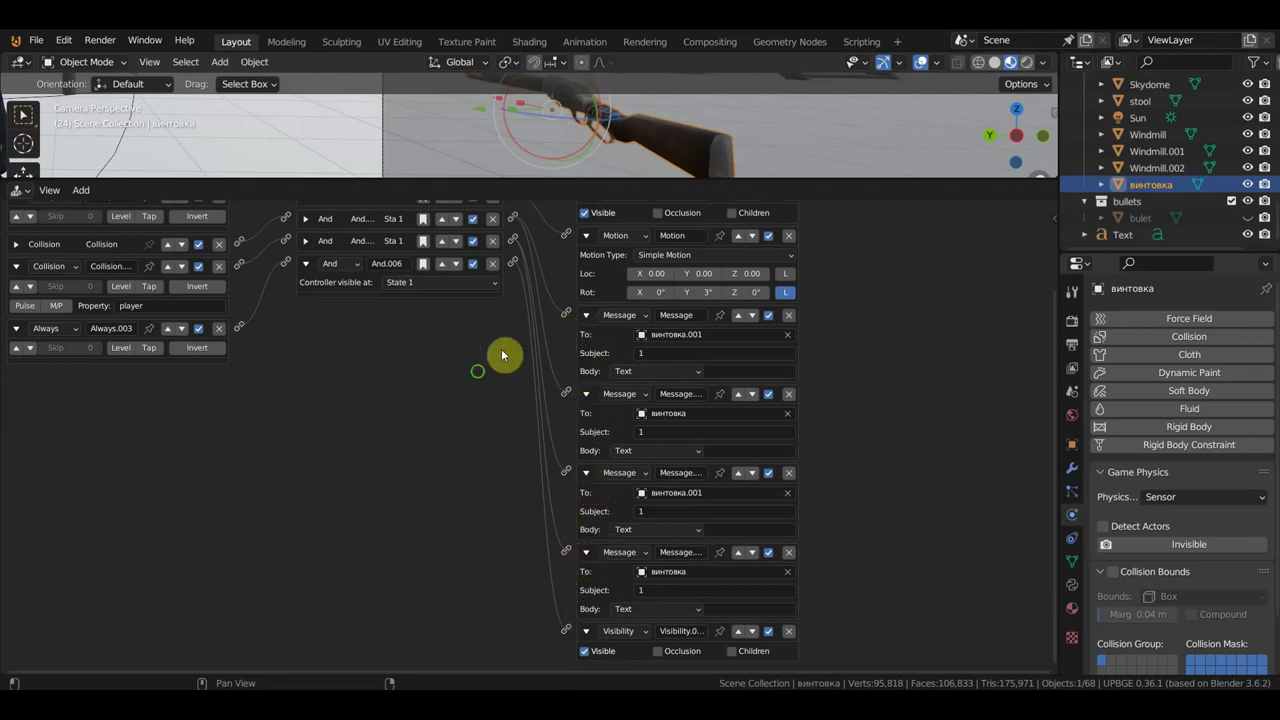
{"action": "scroll", "coordinate": [480, 440], "scroll_direction": "up", "scroll_amount": 2}
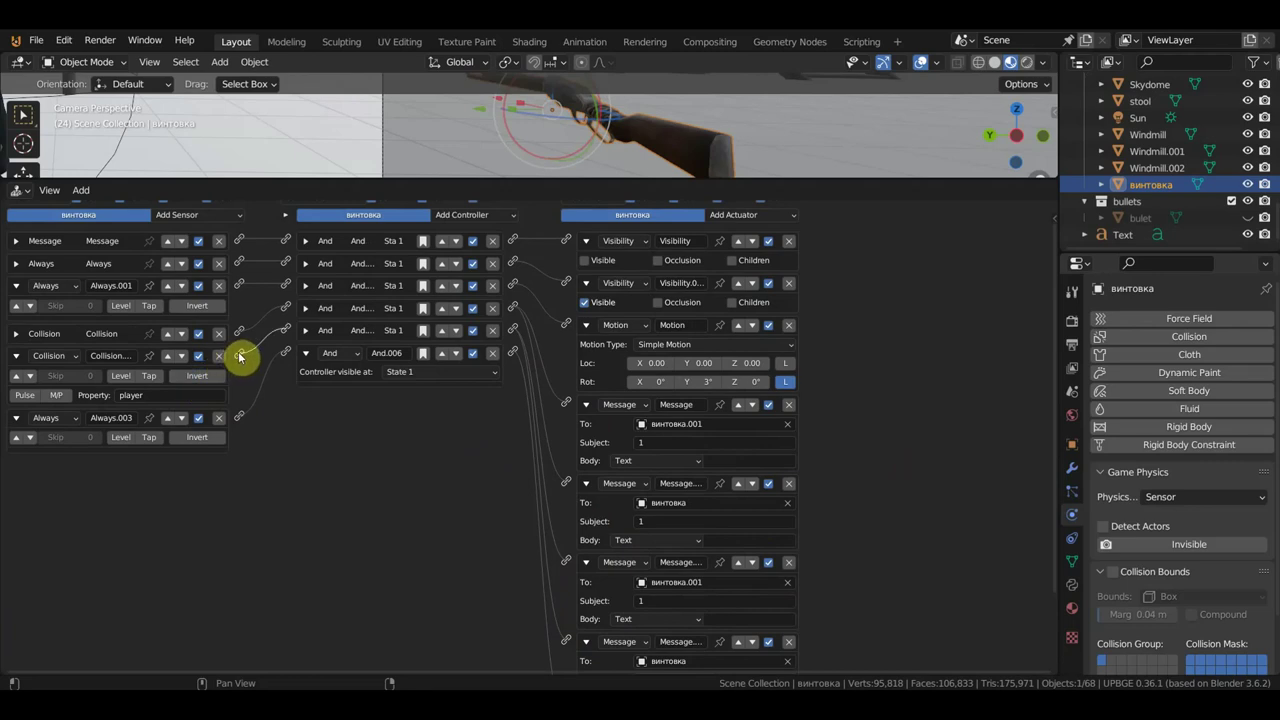
{"action": "mouse_move", "coordinate": [286, 330]}
{"action": "left_mouse_down"}
{"action": "mouse_move", "coordinate": [241, 356]}
{"action": "mouse_move", "coordinate": [276, 316]}
{"action": "left_mouse_up"}
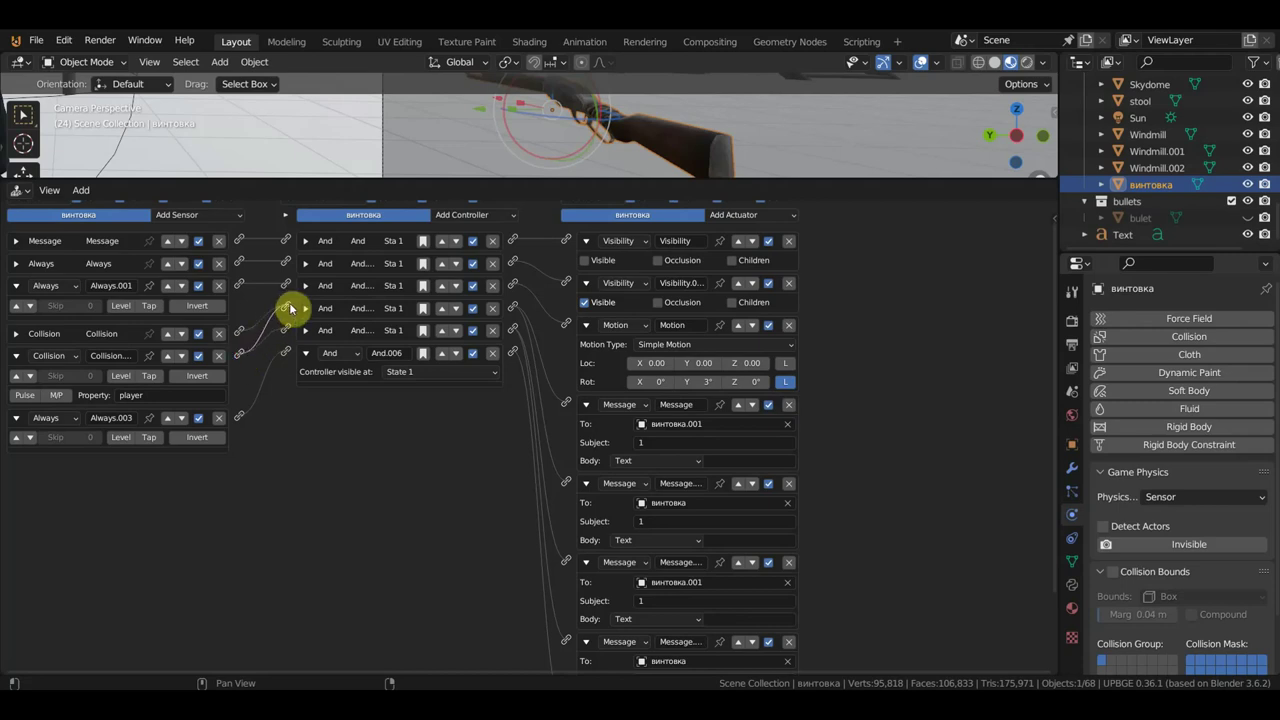
{"action": "left_click_drag", "start_coordinate": [290, 310], "coordinate": [286, 308]}
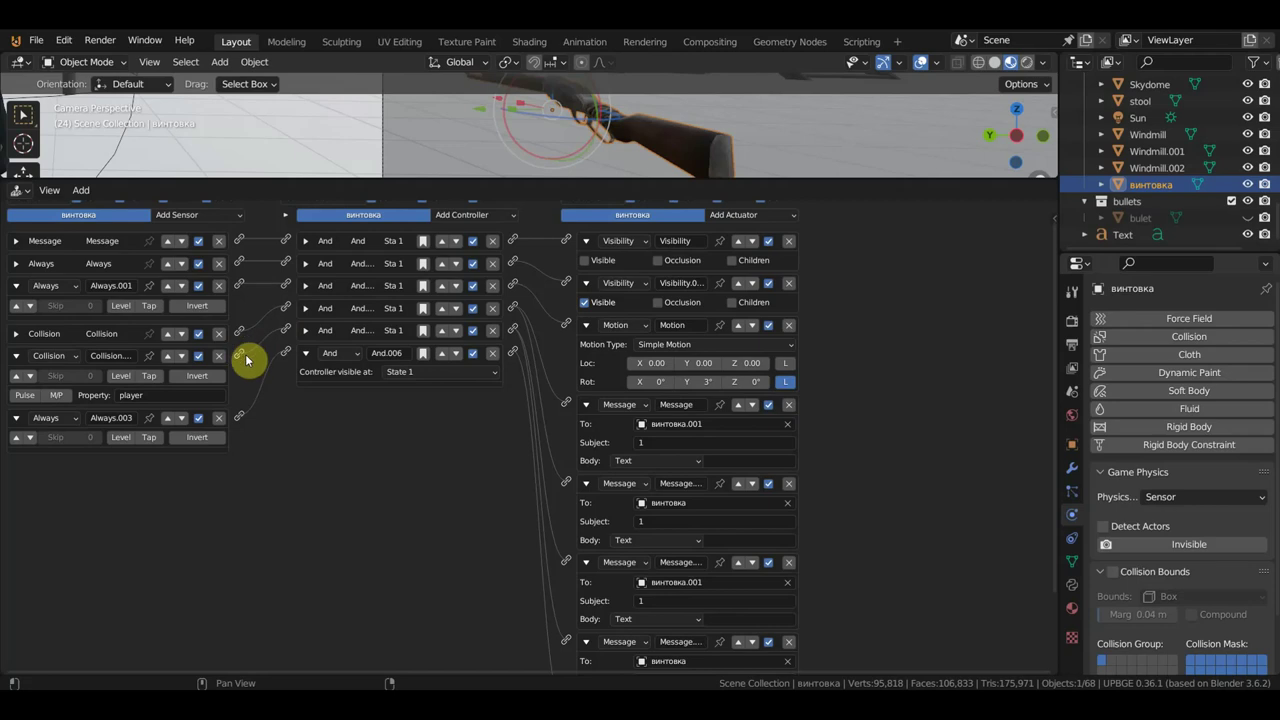
Scroll through the rifle's logic bricks to review its Message actuators and targets
{"action": "scroll", "coordinate": [905, 480], "scroll_direction": "down", "scroll_amount": 3}
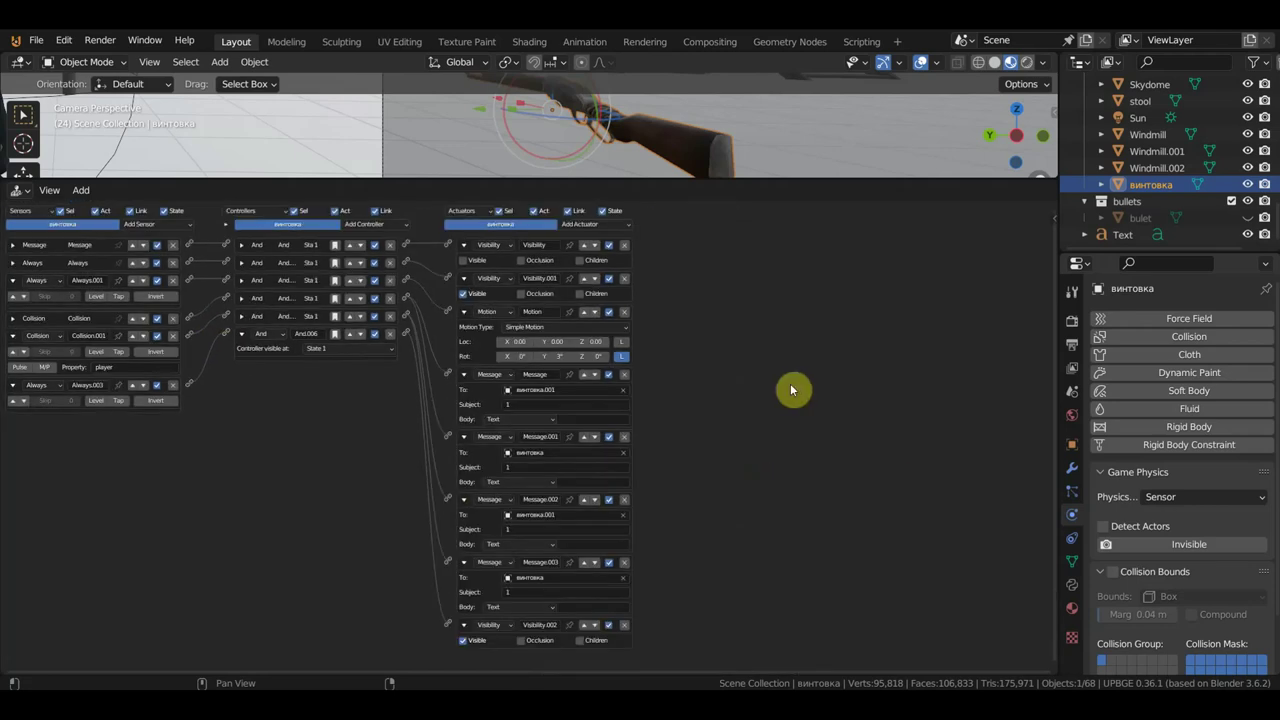
{"action": "scroll", "coordinate": [514, 543], "scroll_direction": "up", "scroll_amount": 1}
{"action": "scroll", "coordinate": [534, 534], "scroll_direction": "up", "scroll_amount": 1}
{"action": "scroll", "coordinate": [478, 522], "scroll_direction": "up", "scroll_amount": 1}
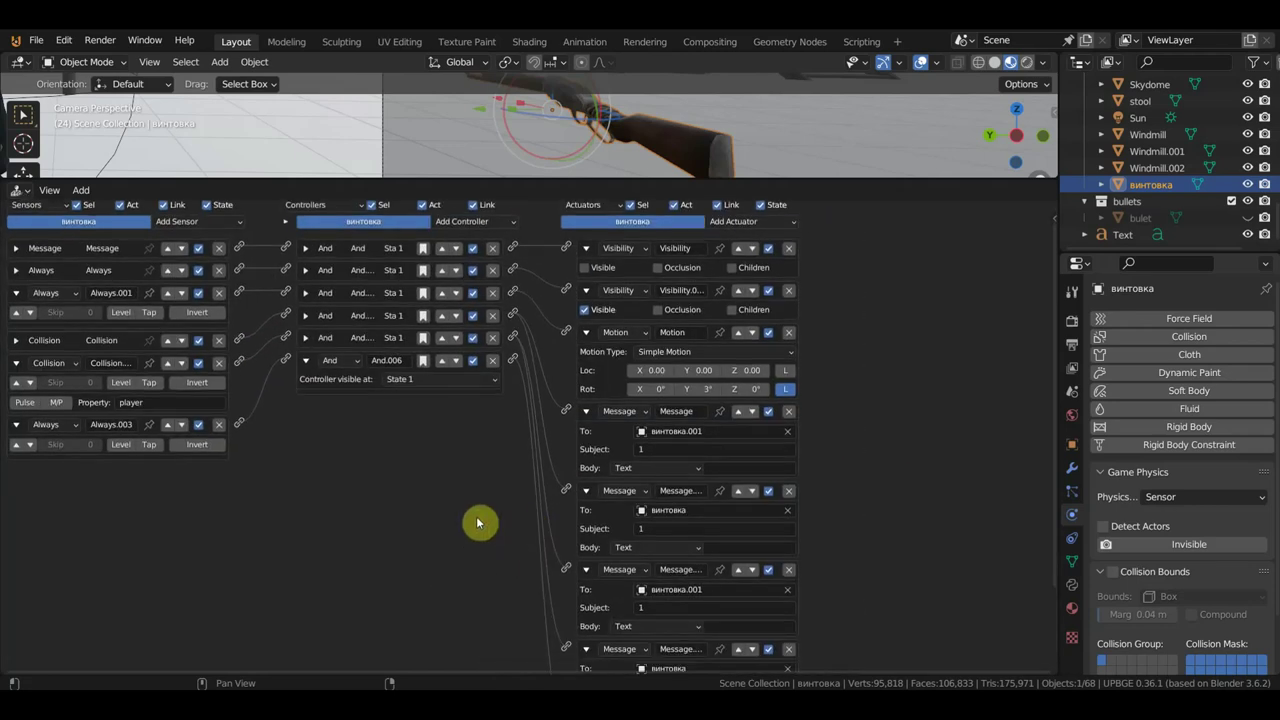
{"action": "scroll", "coordinate": [478, 522], "scroll_direction": "down", "scroll_amount": 2}
{"action": "scroll", "coordinate": [523, 423], "scroll_direction": "down", "scroll_amount": 2}
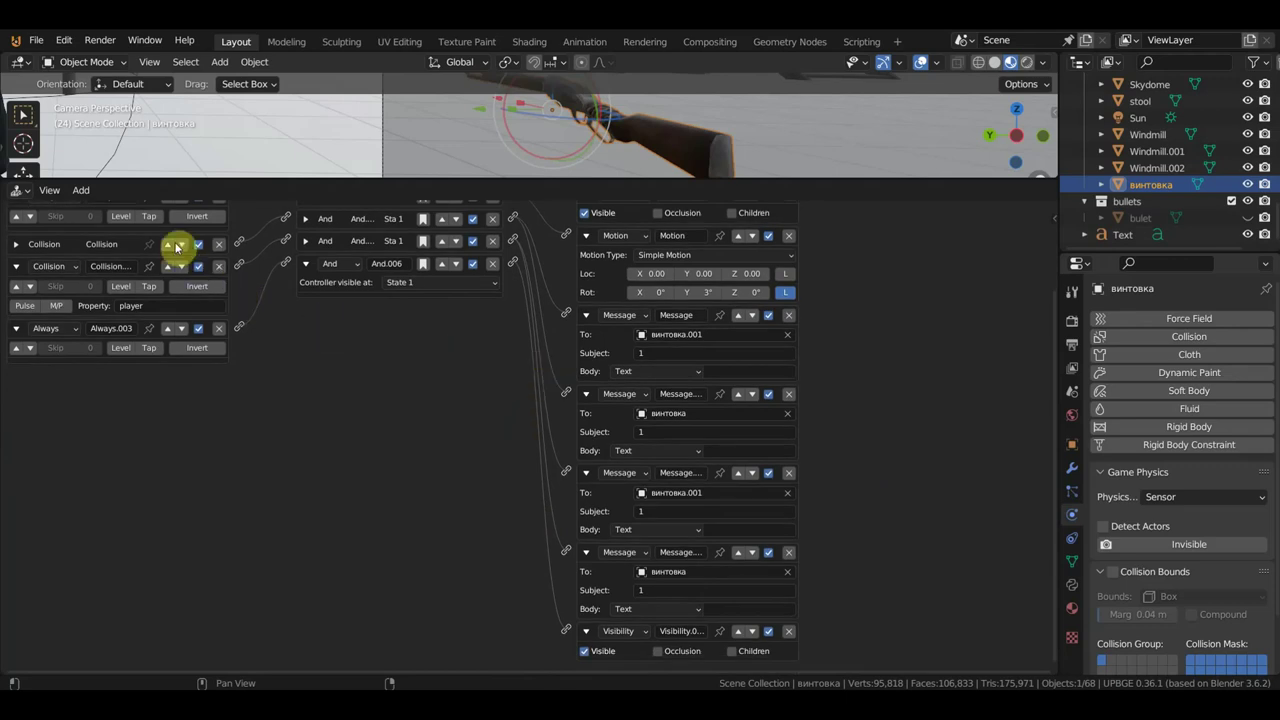
{"action": "scroll", "coordinate": [480, 443], "scroll_direction": "up", "scroll_amount": 1}
{"action": "scroll", "coordinate": [666, 346], "scroll_direction": "up", "scroll_amount": 1}
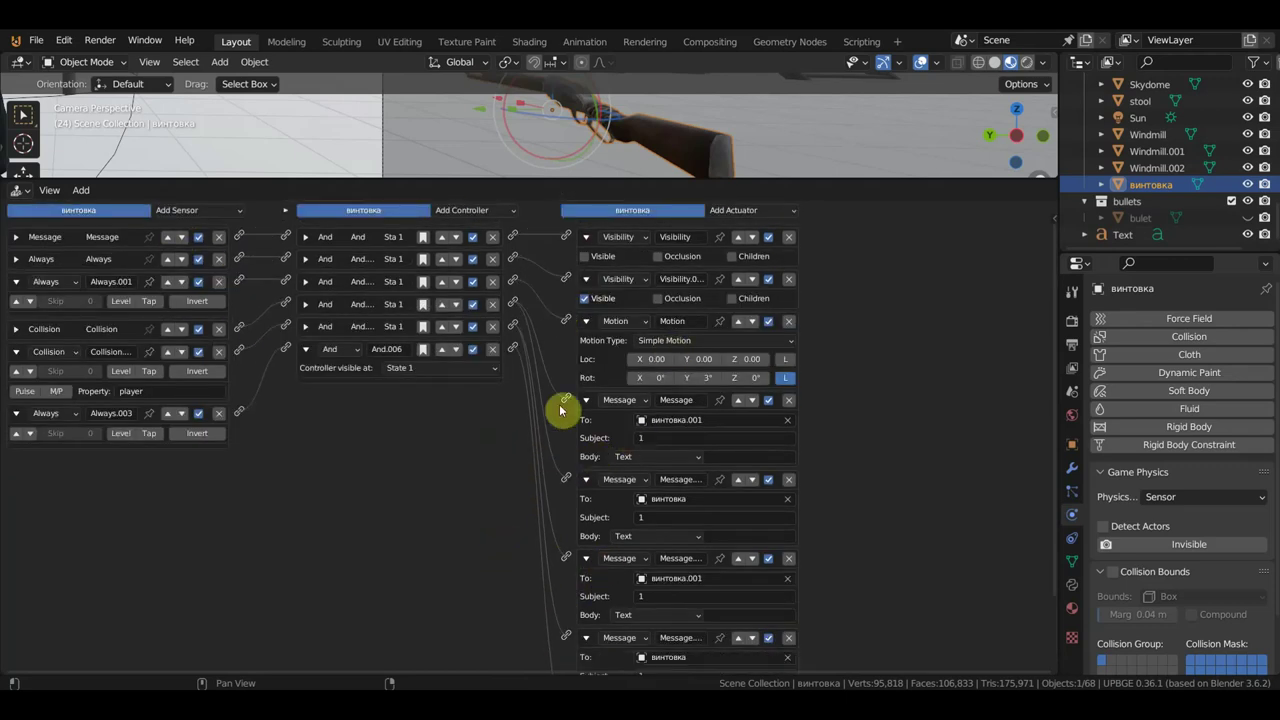
{"action": "scroll", "coordinate": [530, 428], "scroll_direction": "down", "scroll_amount": 1}
{"action": "scroll", "coordinate": [870, 390], "scroll_direction": "up", "scroll_amount": 1}
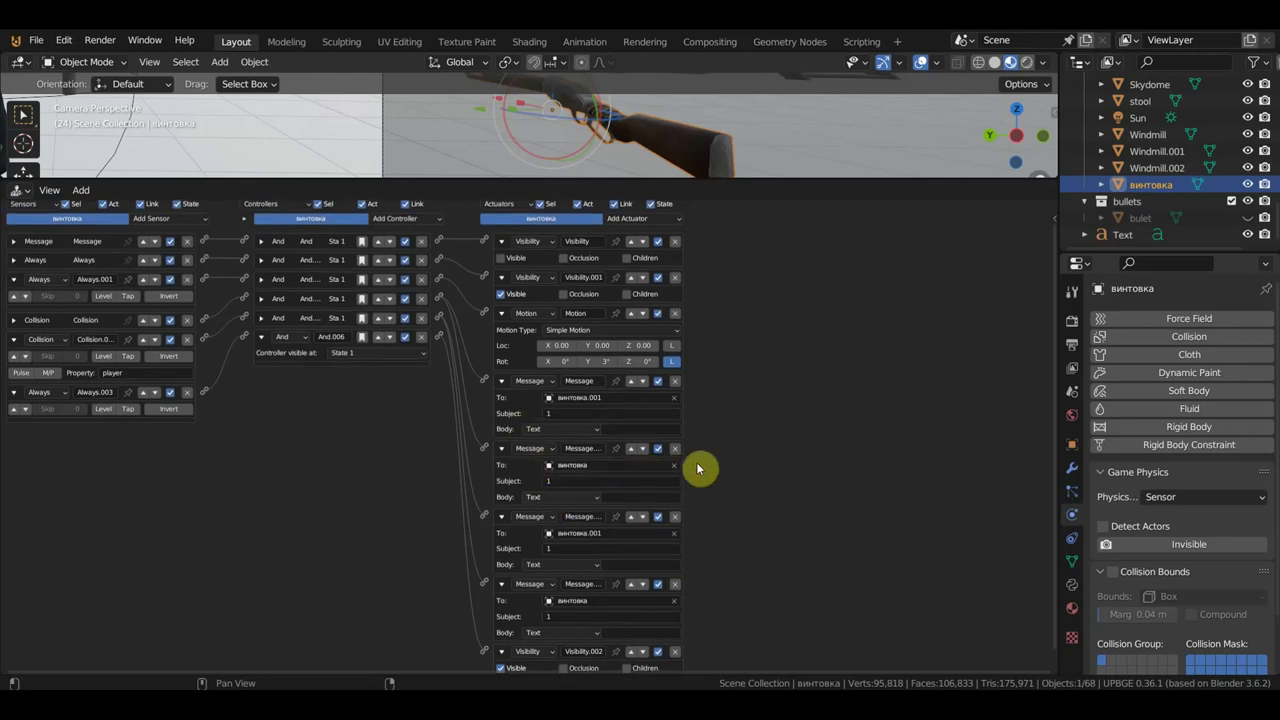
{"action": "scroll", "coordinate": [749, 502], "scroll_direction": "up", "scroll_amount": 1}
{"action": "scroll", "coordinate": [882, 435], "scroll_direction": "down", "scroll_amount": 5}
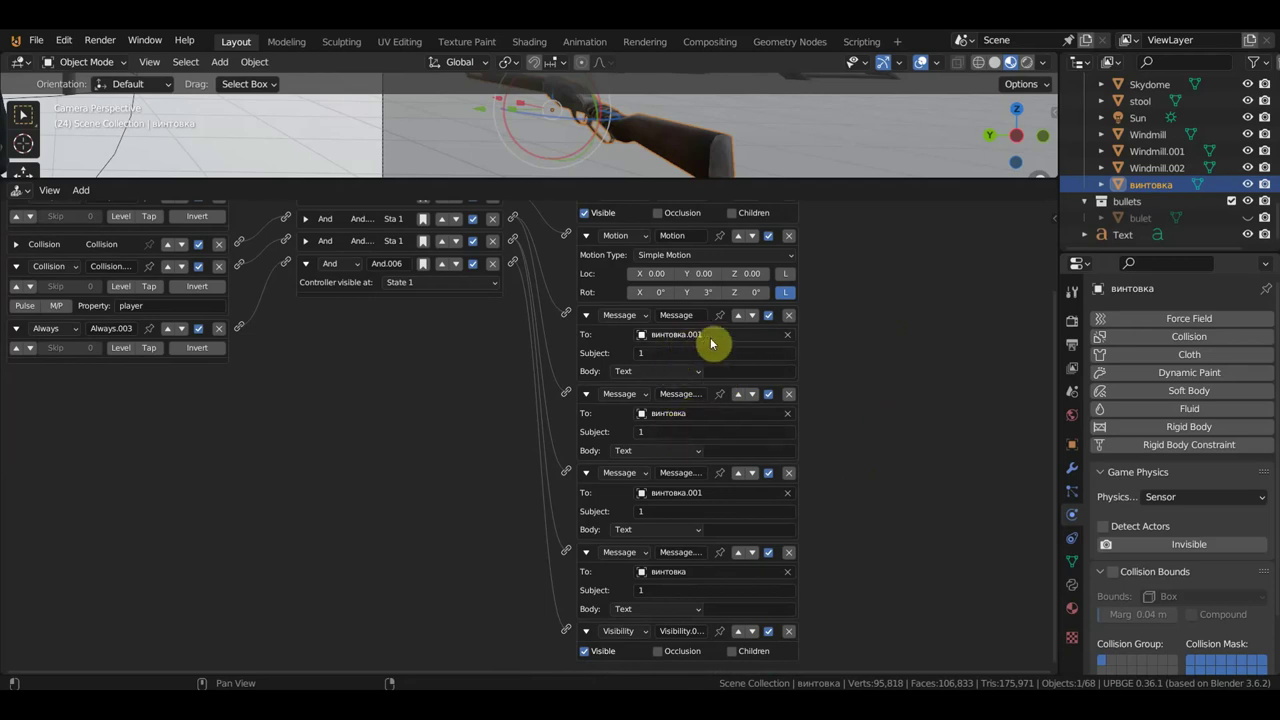
{"action": "scroll", "coordinate": [851, 349], "scroll_direction": "up", "scroll_amount": 2}
{"action": "scroll", "coordinate": [814, 486], "scroll_direction": "up", "scroll_amount": 2}
{"action": "scroll", "coordinate": [815, 489], "scroll_direction": "up", "scroll_amount": 1}
{"action": "scroll", "coordinate": [815, 489], "scroll_direction": "down", "scroll_amount": 2}
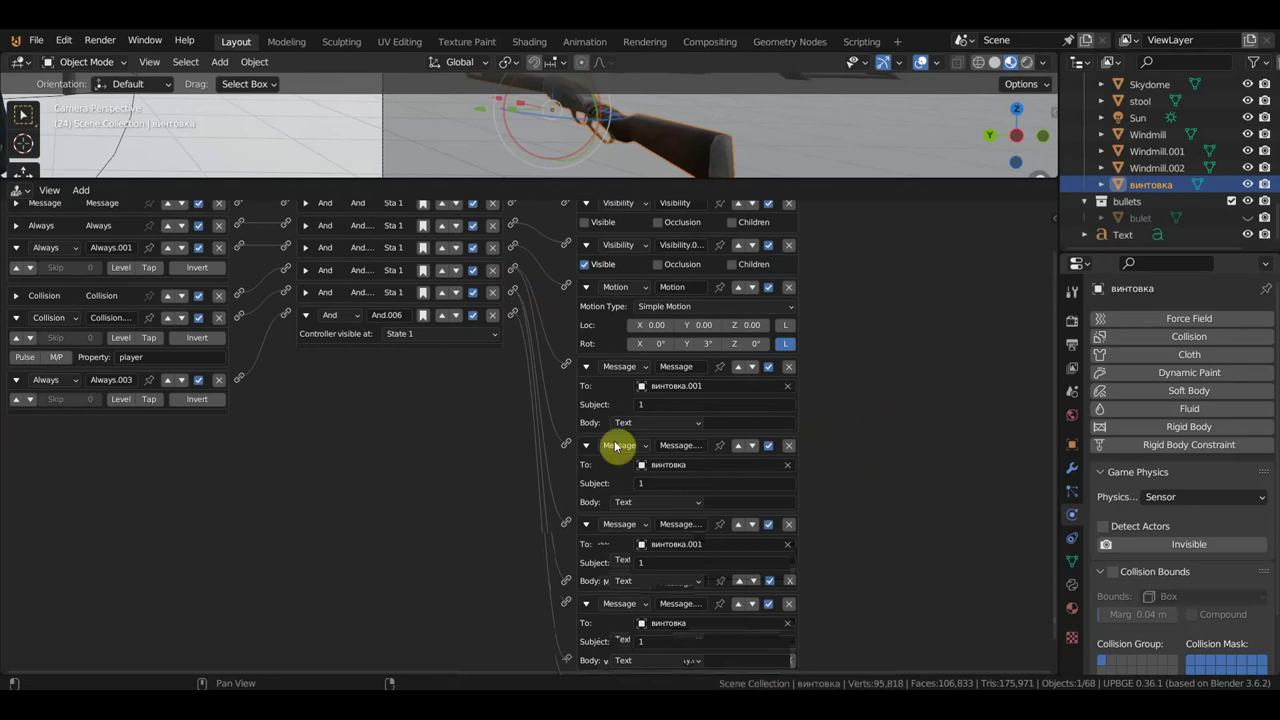
{"action": "scroll", "coordinate": [862, 585], "scroll_direction": "down", "scroll_amount": 2}
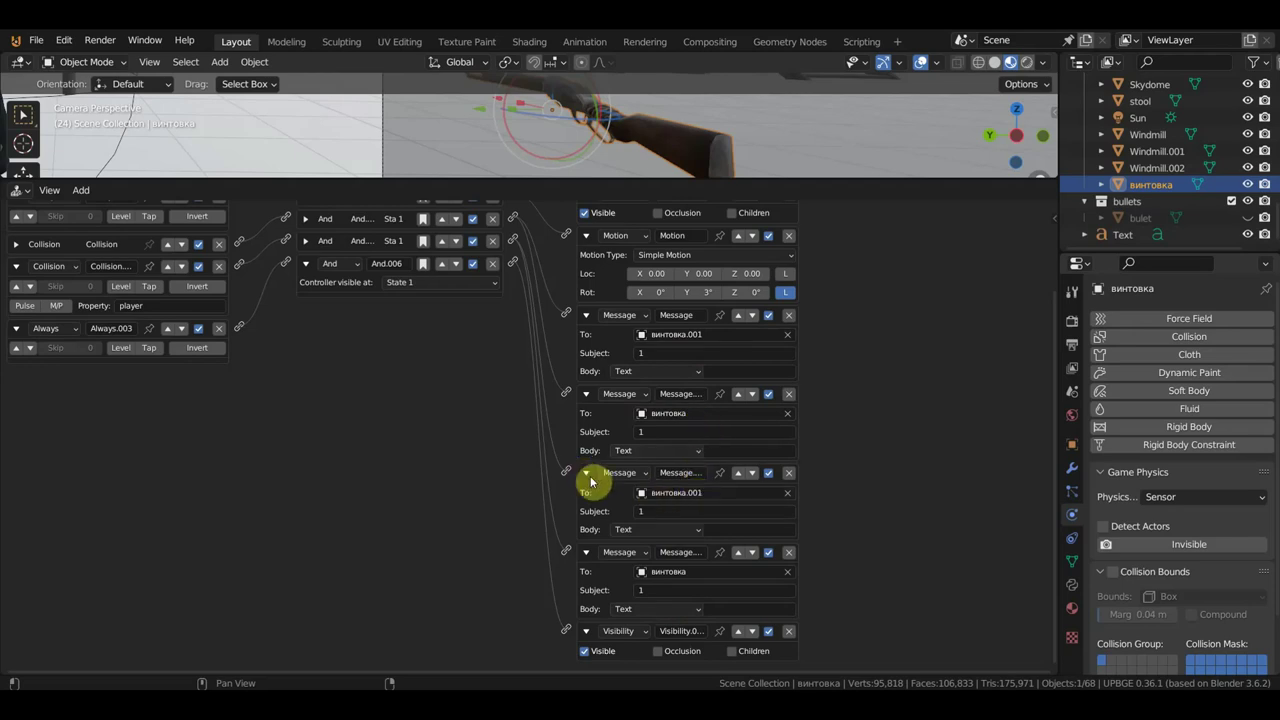
Remove two Message actuators and the extra And controller, then link Collision to the fourth controller
{"action": "left_click", "coordinate": [790, 474]}
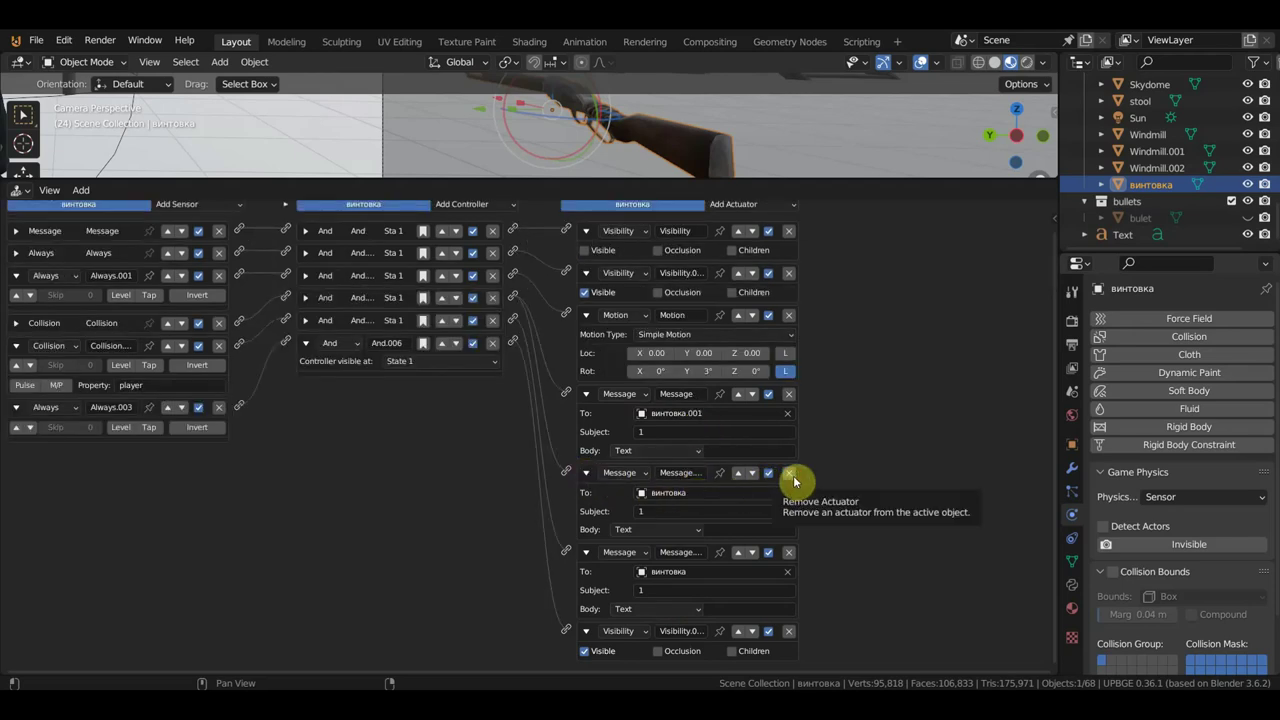
{"action": "left_click", "coordinate": [790, 554]}
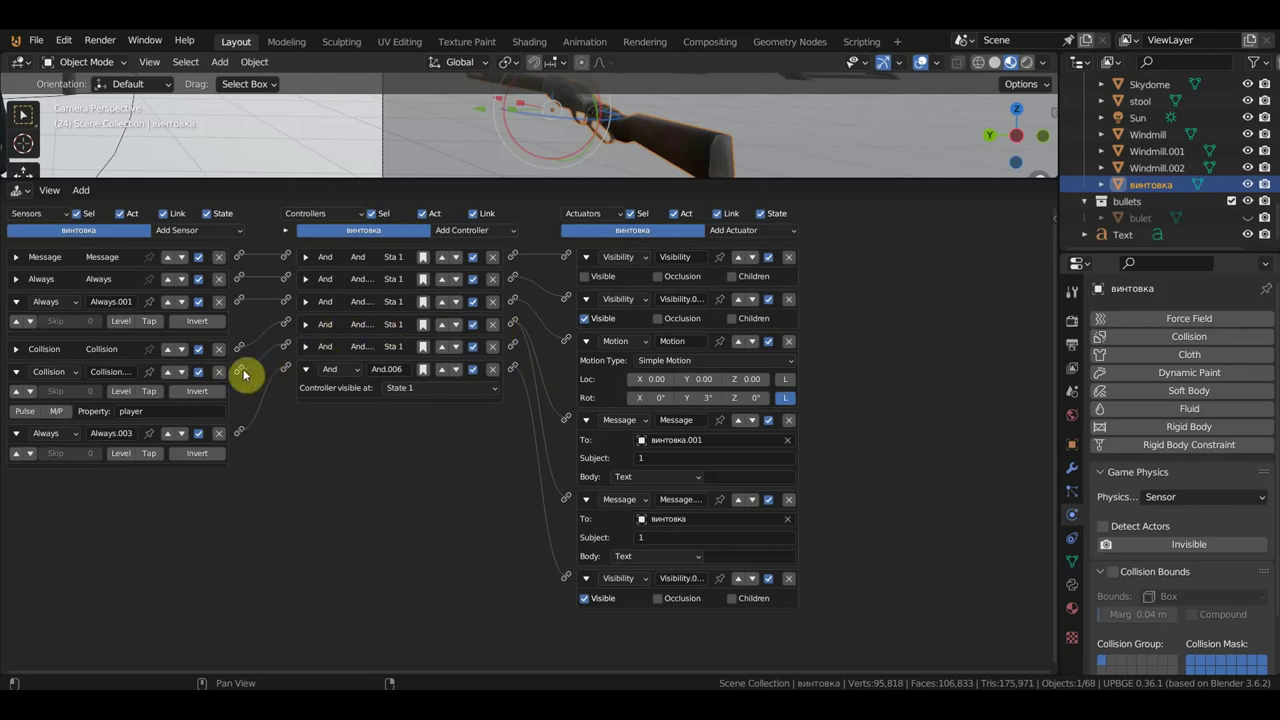
{"action": "left_click", "coordinate": [492, 347]}
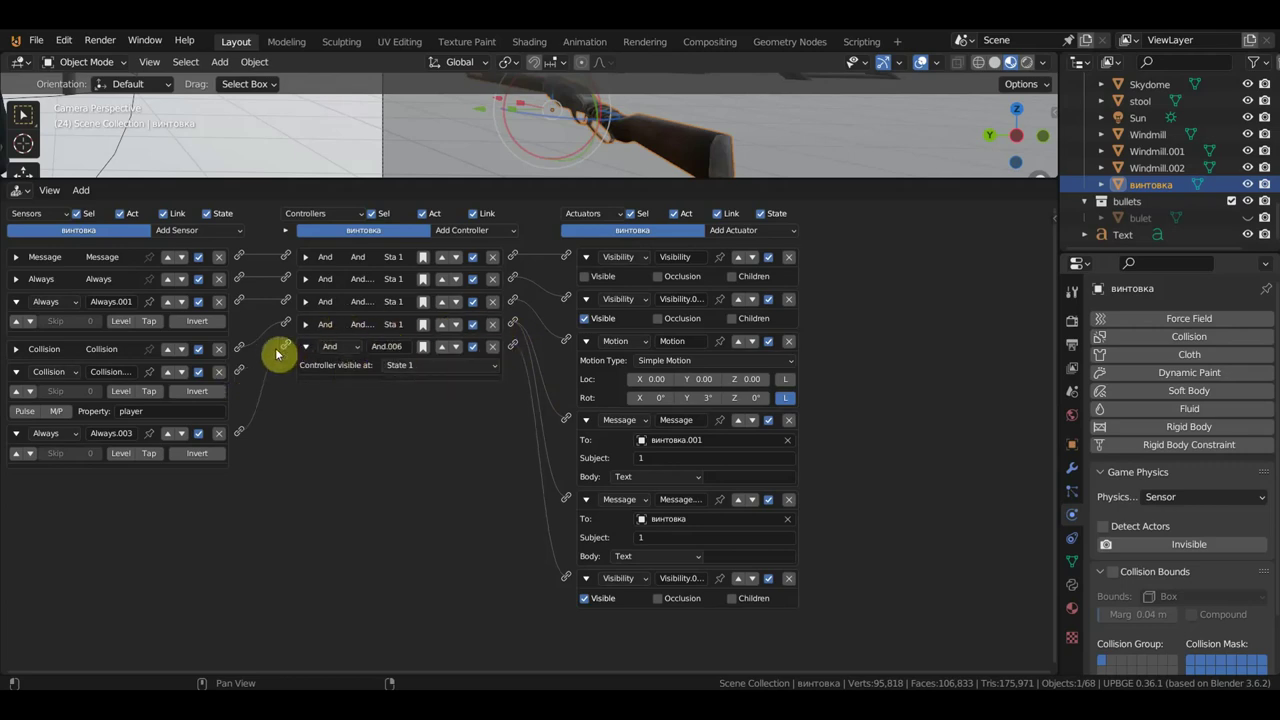
{"action": "left_click_drag", "start_coordinate": [240, 371], "coordinate": [286, 325]}
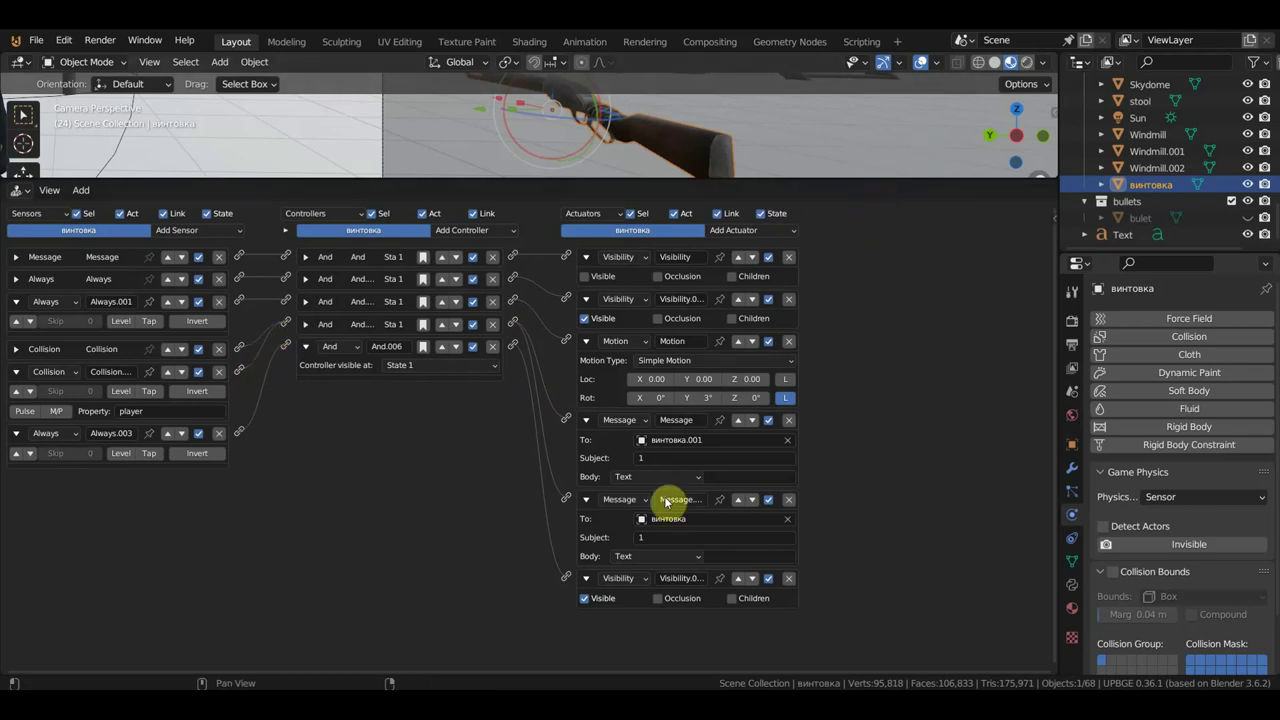
Enlarge the 3D viewport, orbit around the character, and test-play the rifle pickup
{"action": "mouse_move", "coordinate": [860, 179]}
{"action": "left_mouse_down"}
{"action": "mouse_move", "coordinate": [812, 340]}
{"action": "mouse_move", "coordinate": [797, 295]}
{"action": "left_mouse_up"}
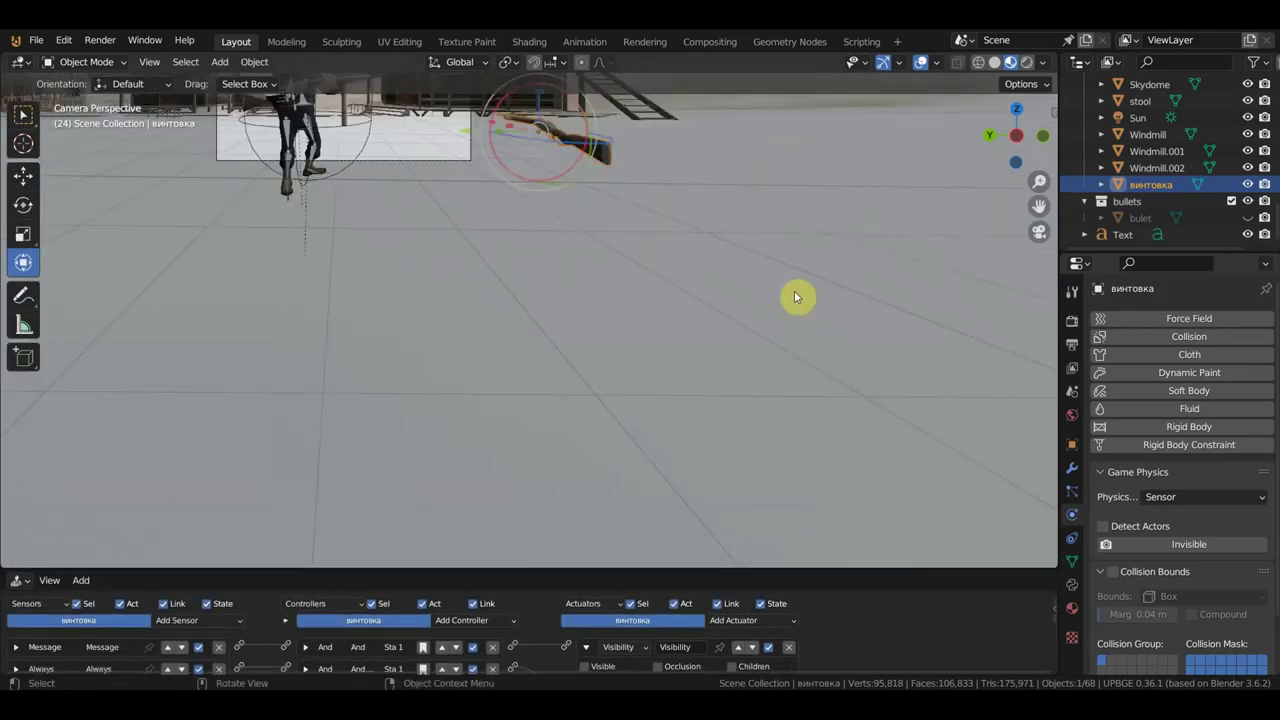
{"action": "mouse_move", "coordinate": [760, 279]}
{"action": "middle_mouse_down"}
{"action": "mouse_move", "coordinate": [782, 320]}
{"action": "mouse_move", "coordinate": [713, 309]}
{"action": "mouse_move", "coordinate": [722, 304]}
{"action": "middle_mouse_up"}
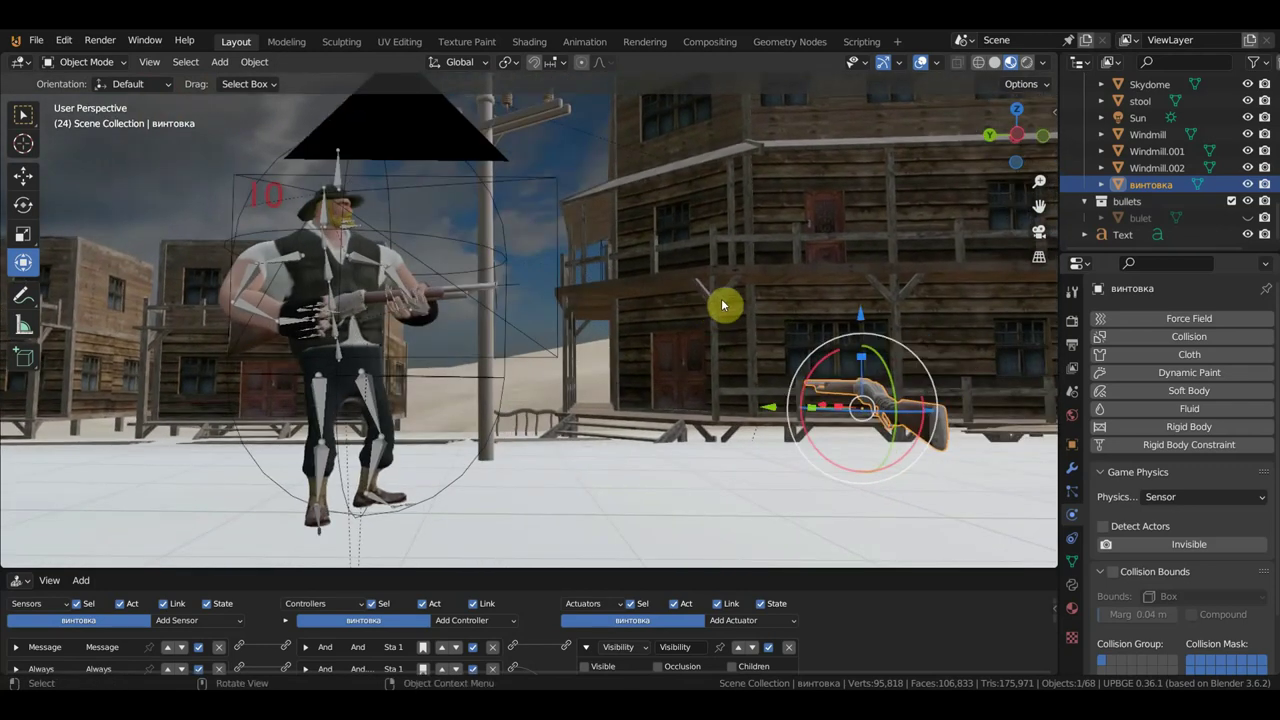
{"action": "key", "text": "p"}
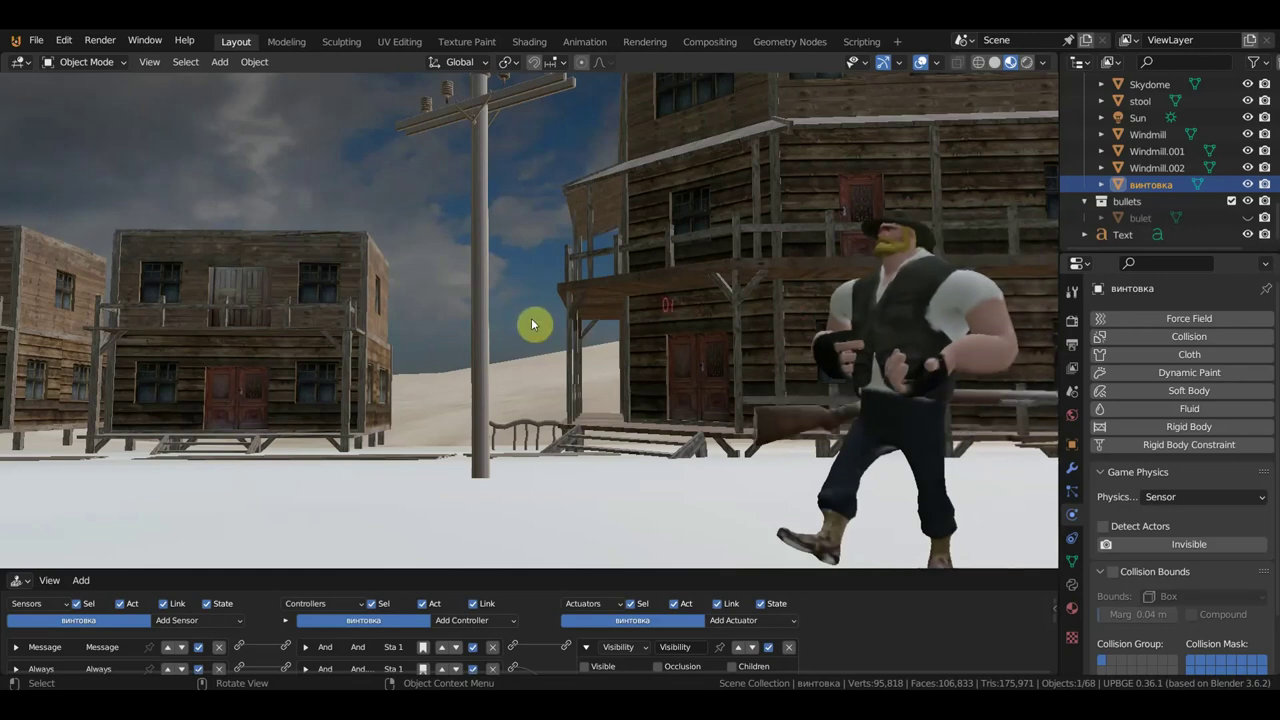
{"action": "key", "text": "Escape"}
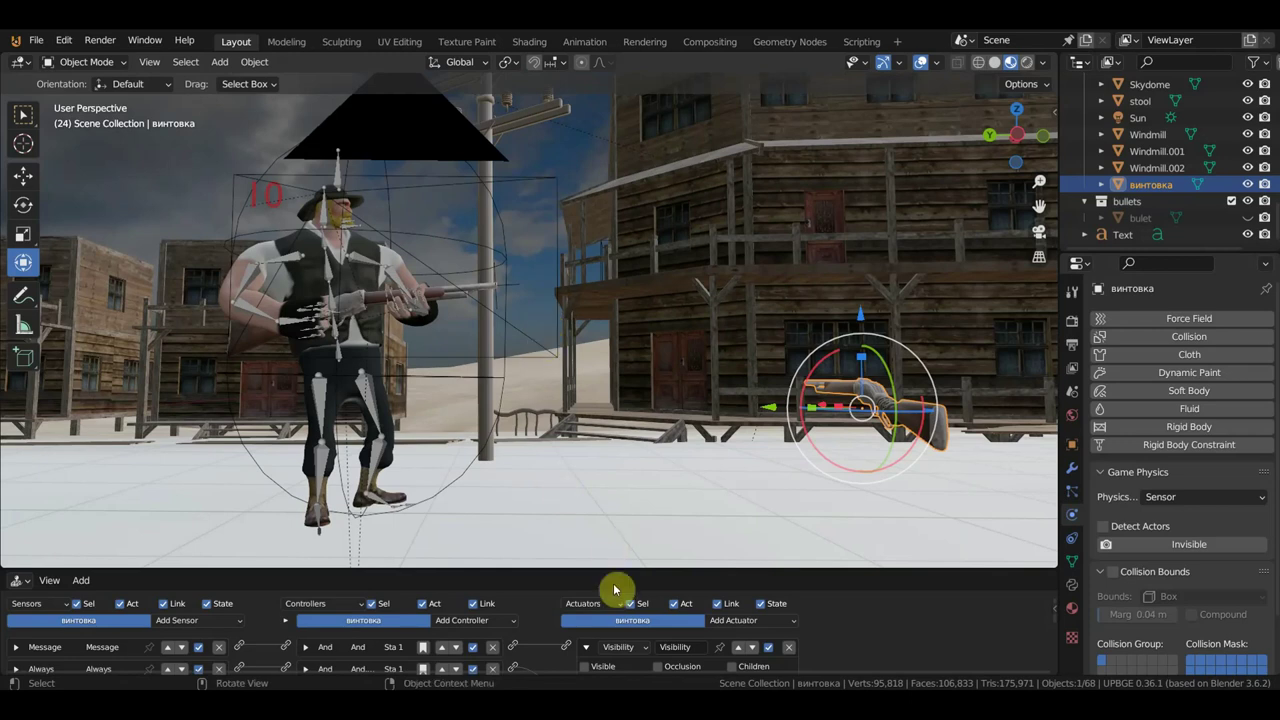
Enlarge the Logic Editor area so the rifle's logic bricks fill most of the window
{"action": "left_click_drag", "start_coordinate": [601, 566], "coordinate": [619, 484]}
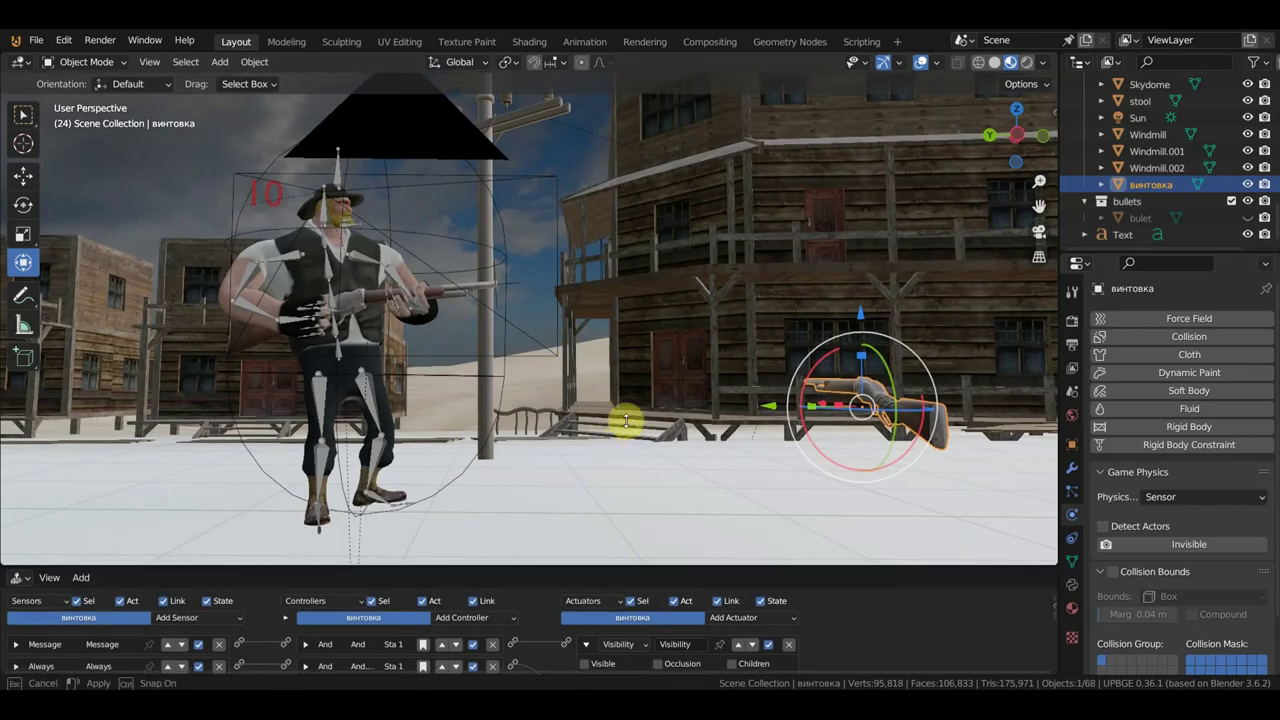
{"action": "left_click_drag", "start_coordinate": [626, 420], "coordinate": [630, 416]}
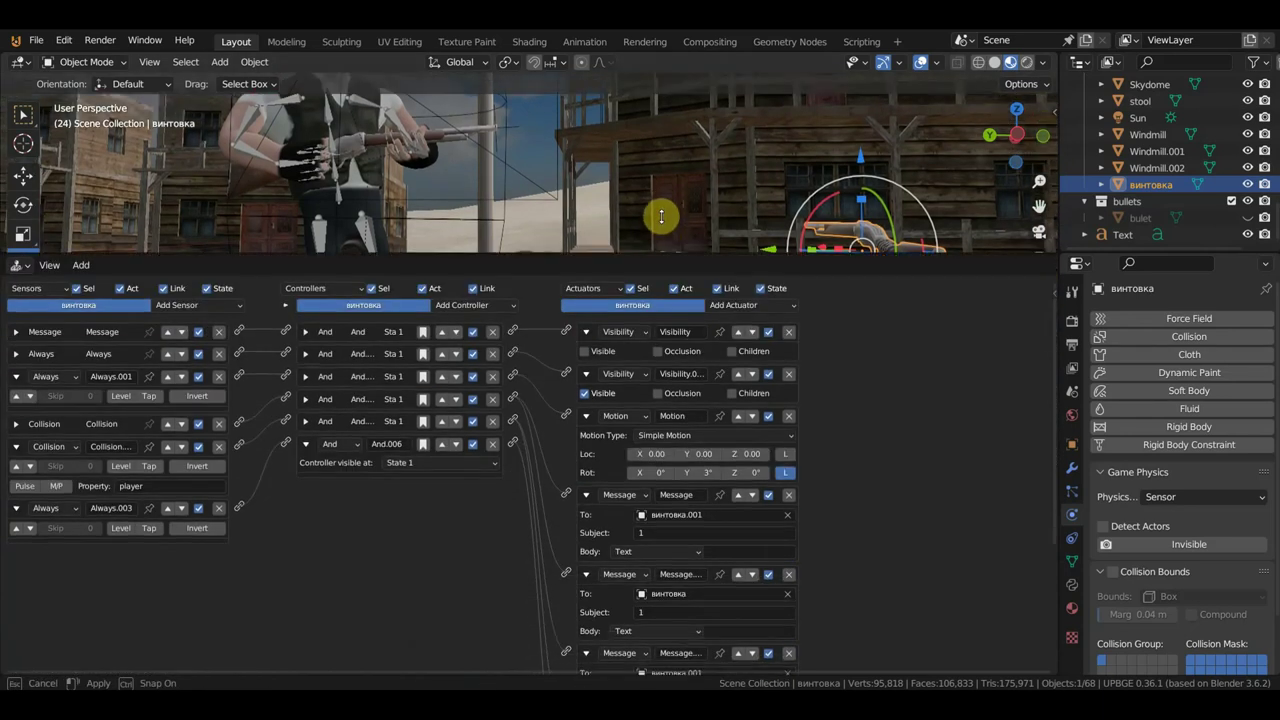
{"action": "left_click_drag", "start_coordinate": [630, 416], "coordinate": [666, 224]}
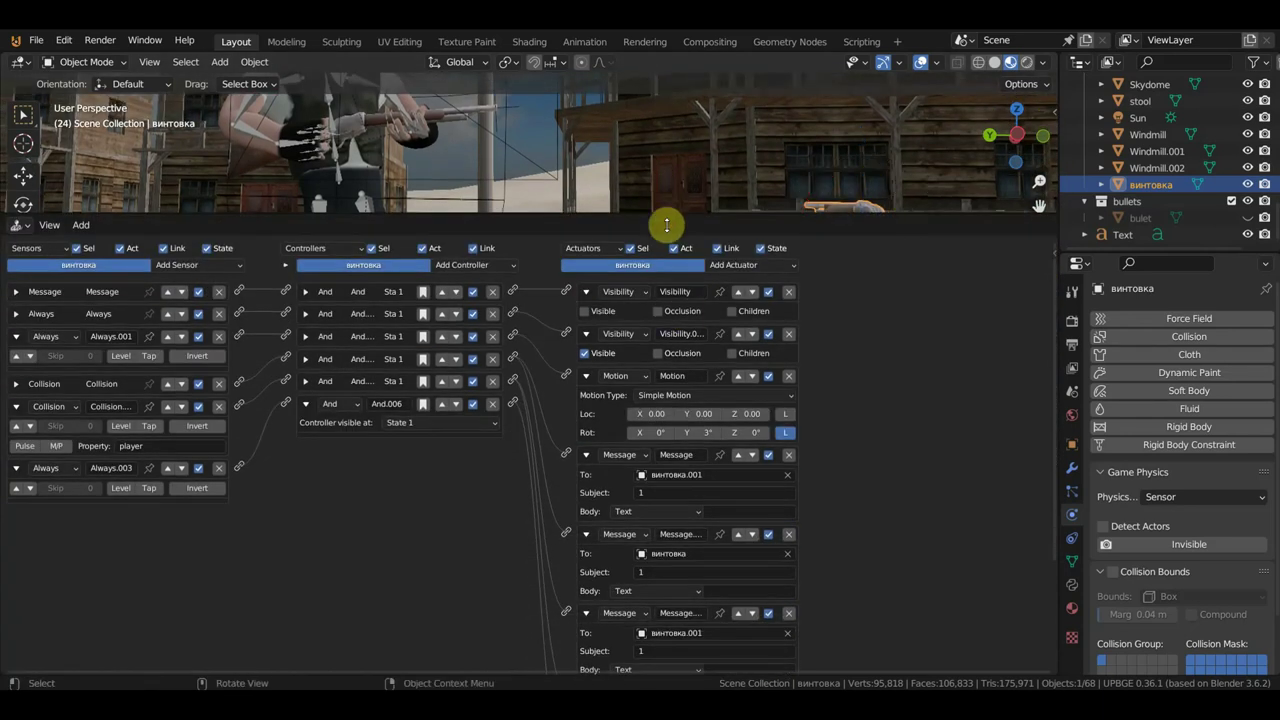
{"action": "scroll", "coordinate": [508, 526], "scroll_direction": "down", "scroll_amount": 1}
{"action": "scroll", "coordinate": [396, 500], "scroll_direction": "down", "scroll_amount": 2}
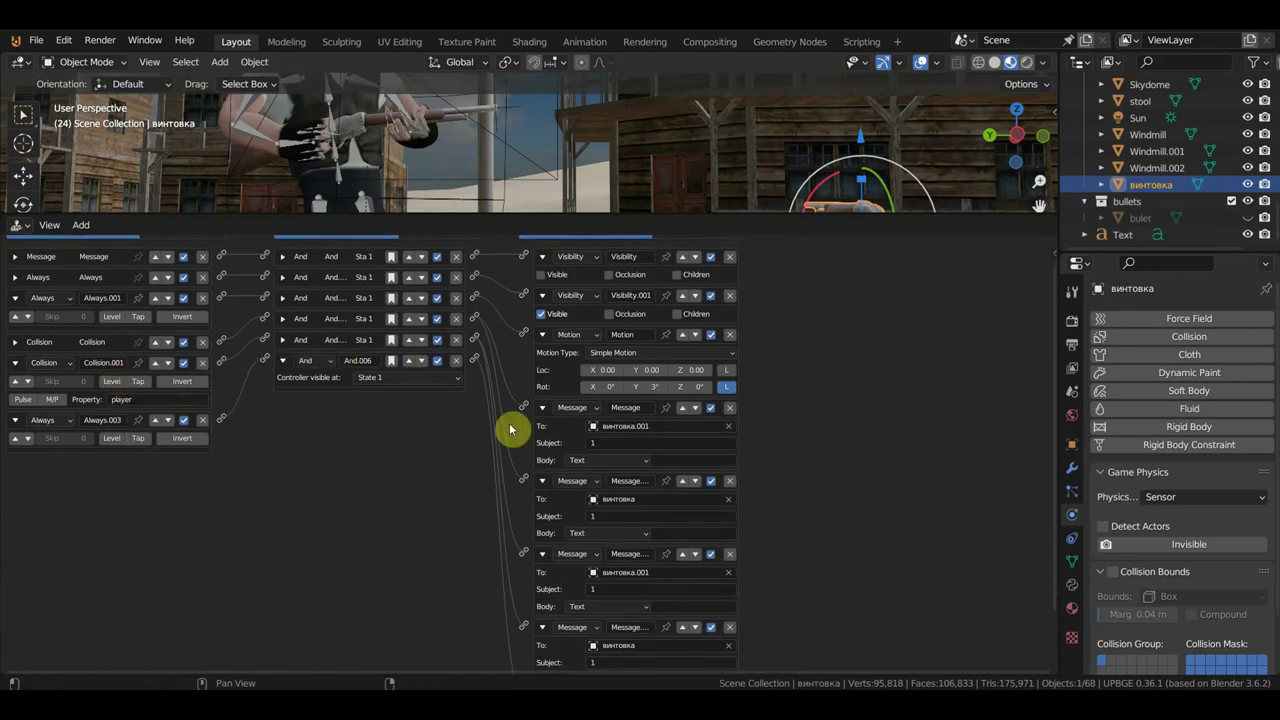
{"action": "scroll", "coordinate": [877, 506], "scroll_direction": "down", "scroll_amount": 2}
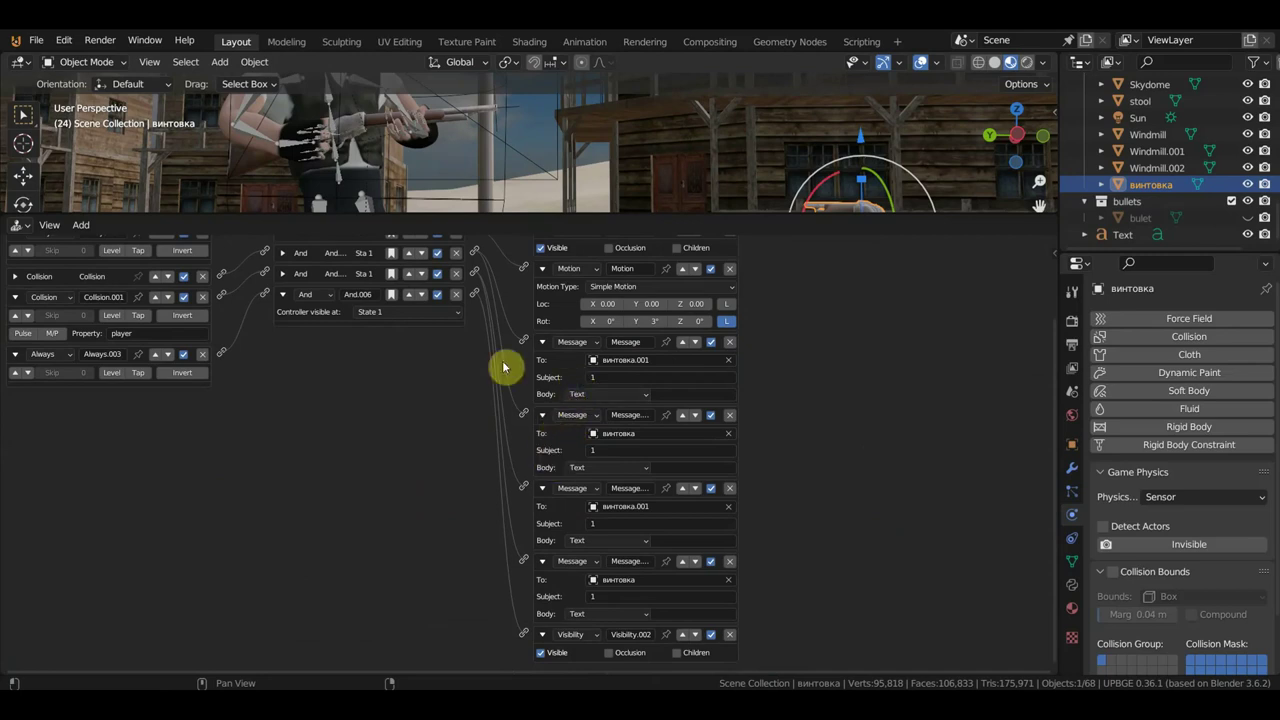
Collapse the Message, Motion, Visibility, Visibility.001 and Message.001 actuators to single rows
{"action": "left_click", "coordinate": [543, 342]}
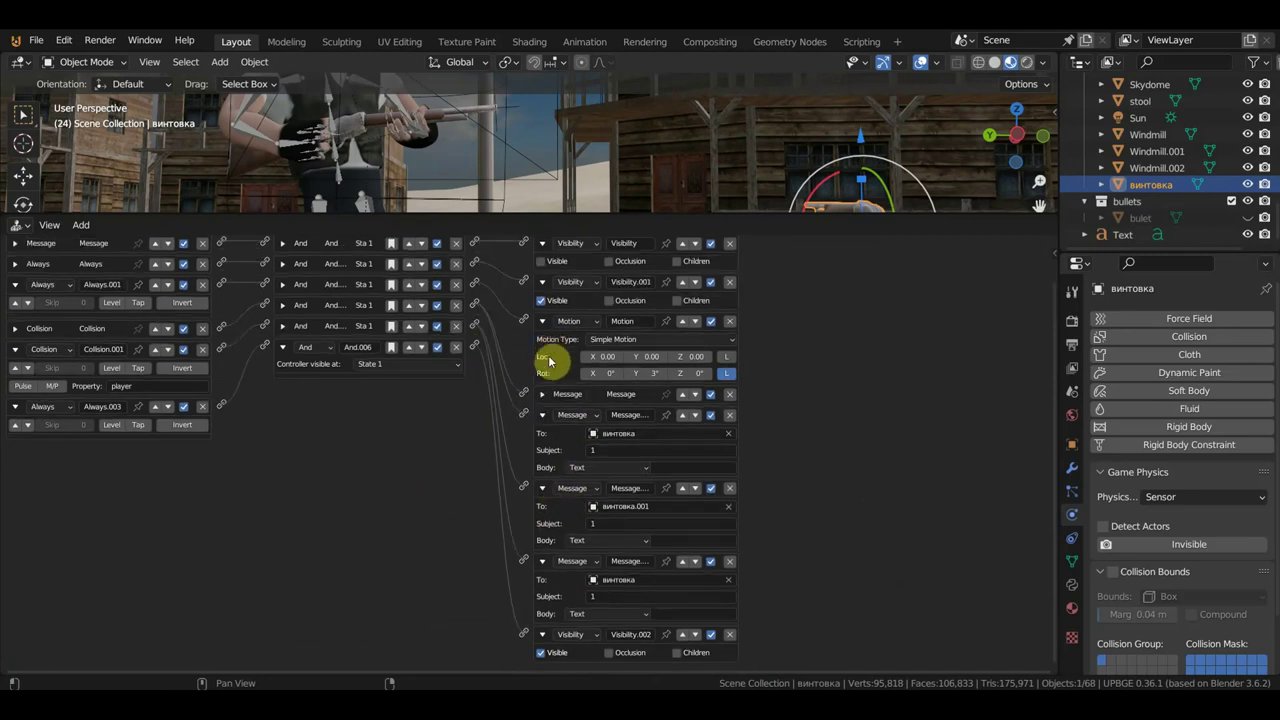
{"action": "left_click", "coordinate": [543, 321]}
{"action": "left_click", "coordinate": [543, 288]}
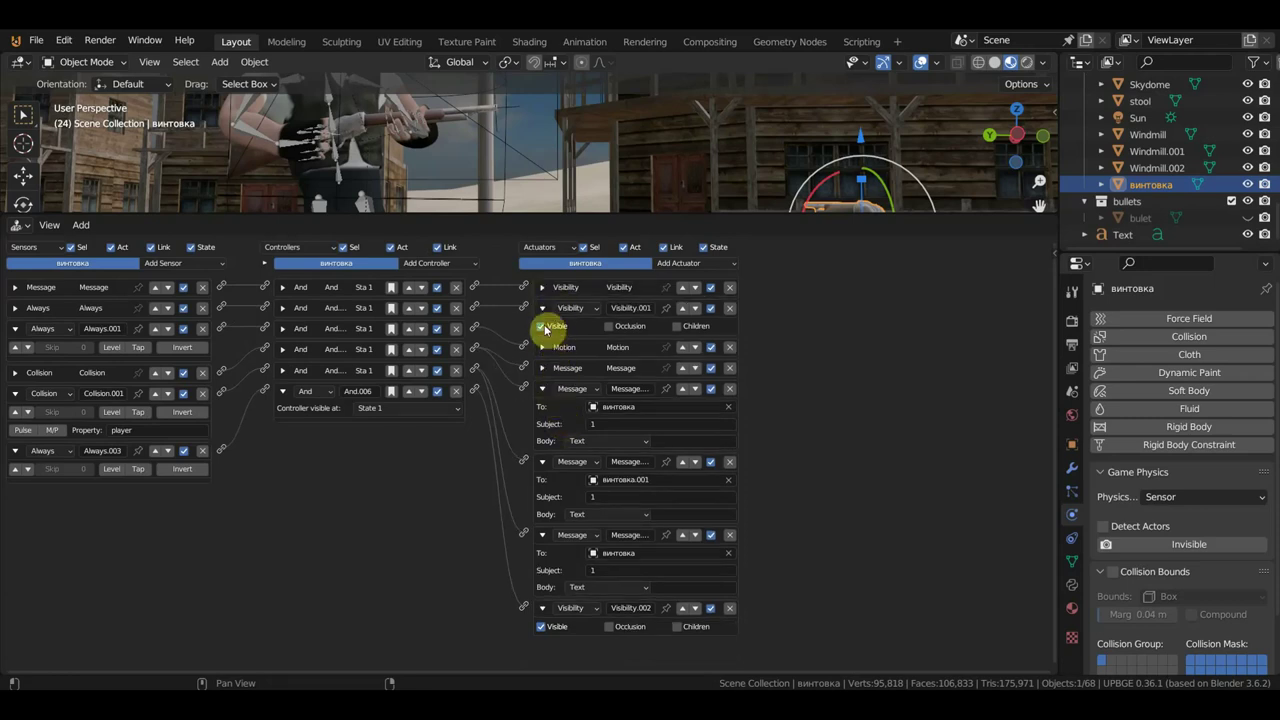
{"action": "left_click", "coordinate": [543, 308]}
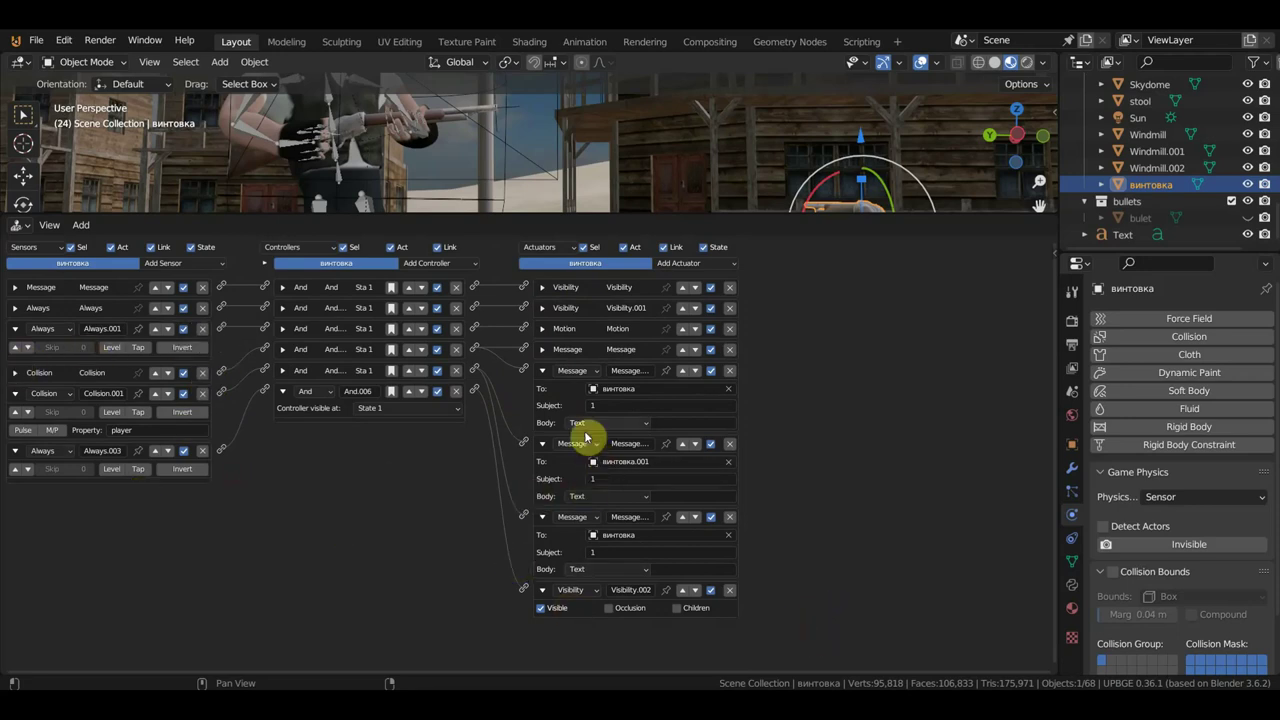
{"action": "left_click", "coordinate": [542, 370]}
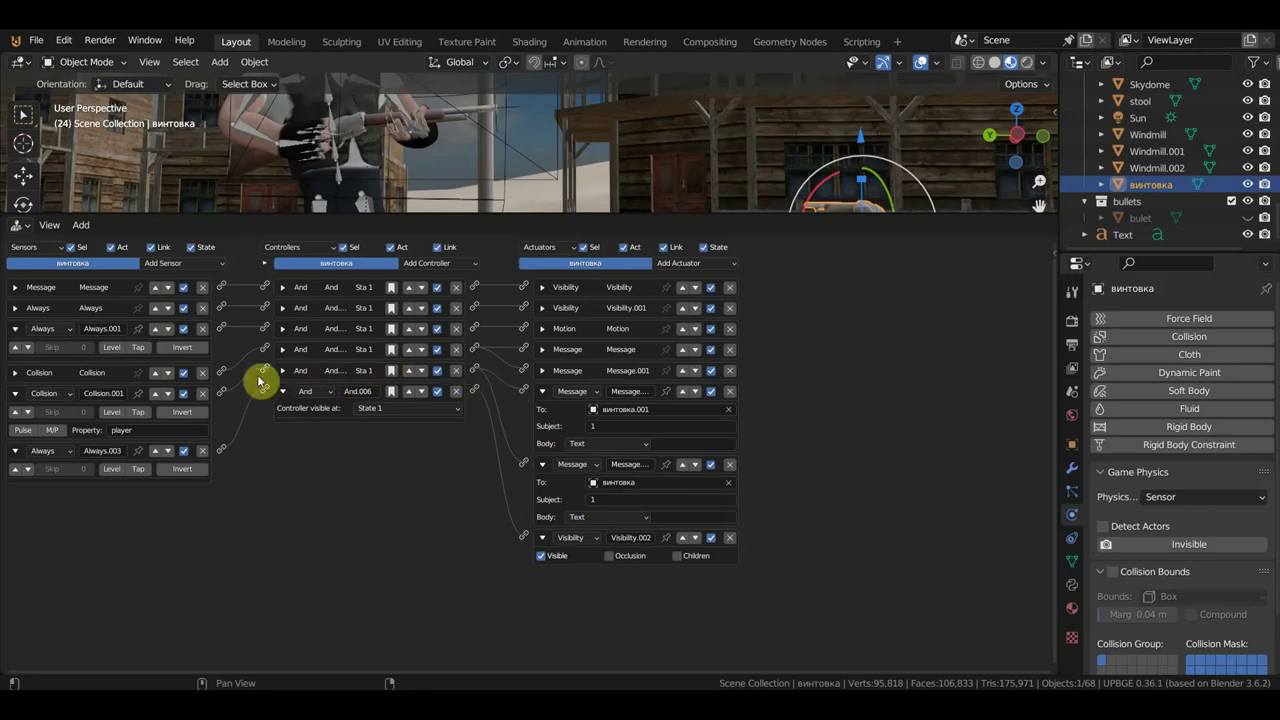
Select the Collision.001 sensor's name text and scroll back through the rifle's logic bricks
{"action": "left_click_drag", "start_coordinate": [92, 393], "coordinate": [118, 392]}
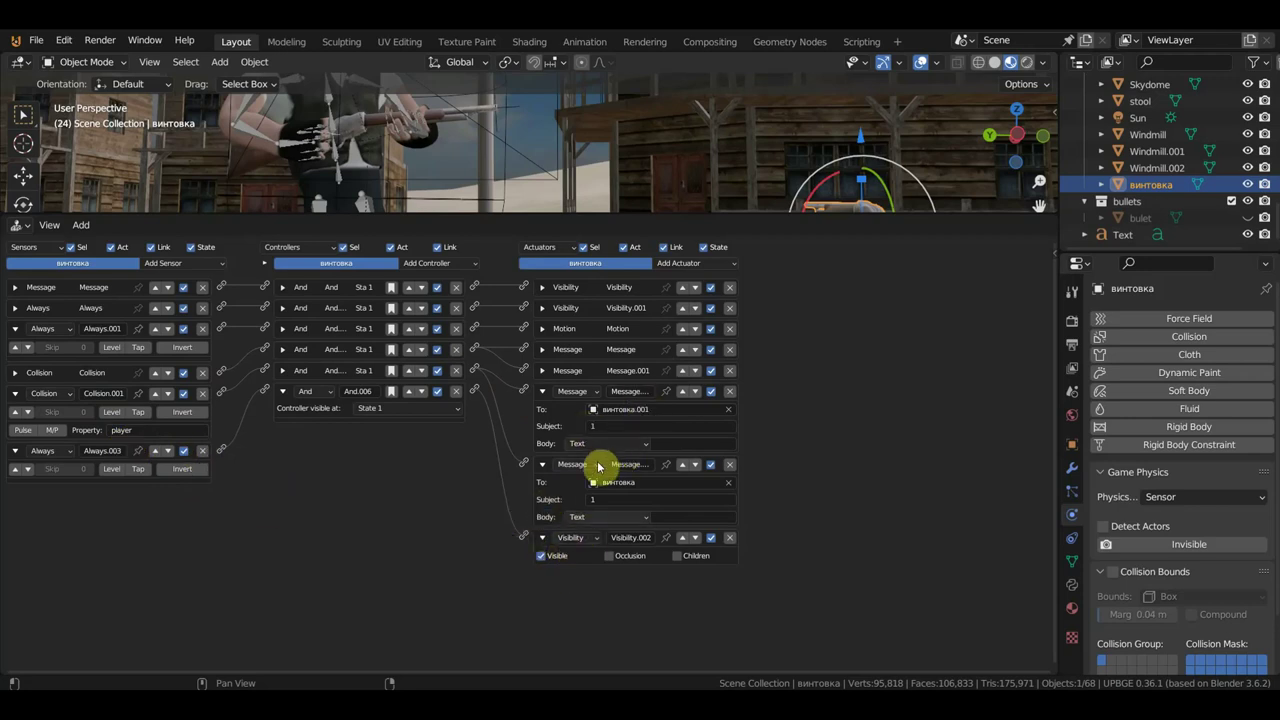
{"action": "scroll", "coordinate": [451, 534], "scroll_direction": "up", "scroll_amount": 2, "text": "ctrl"}
{"action": "scroll", "coordinate": [451, 534], "scroll_direction": "up", "scroll_amount": 1, "text": "ctrl"}
{"action": "scroll", "coordinate": [451, 534], "scroll_direction": "up", "scroll_amount": 1, "text": "ctrl"}
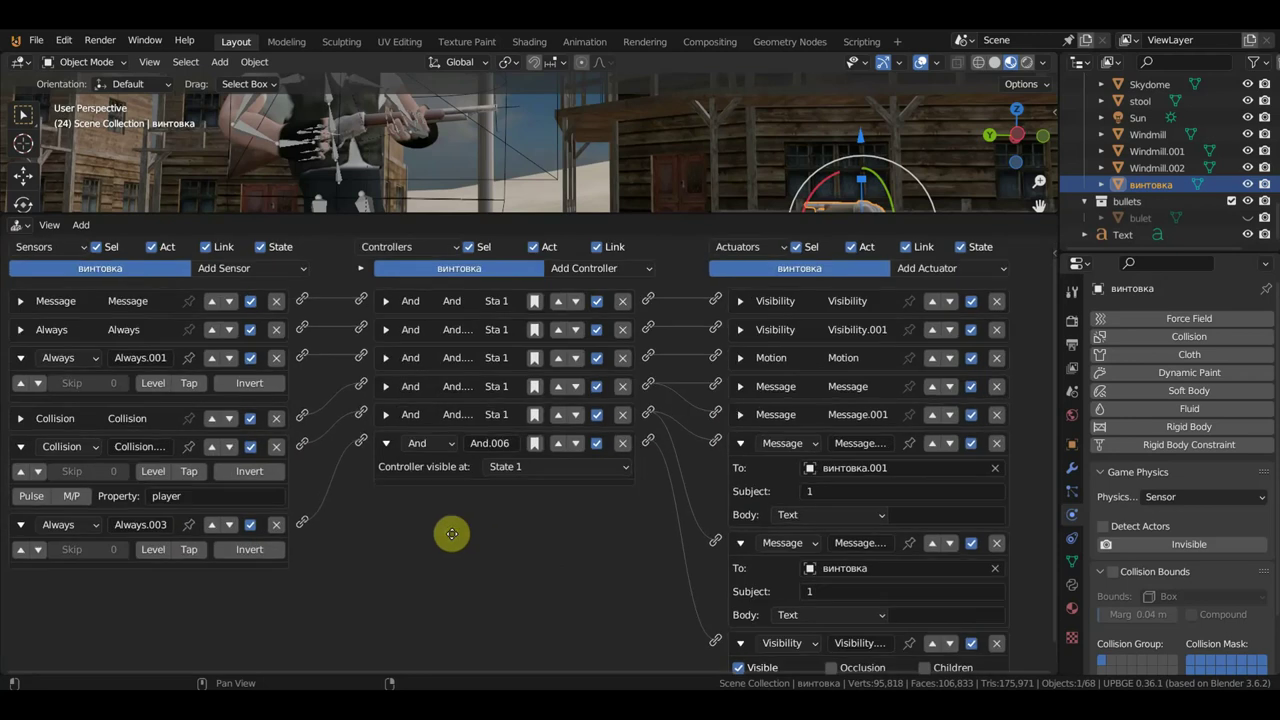
{"action": "scroll", "coordinate": [497, 505], "scroll_direction": "up", "scroll_amount": 2, "text": "ctrl"}
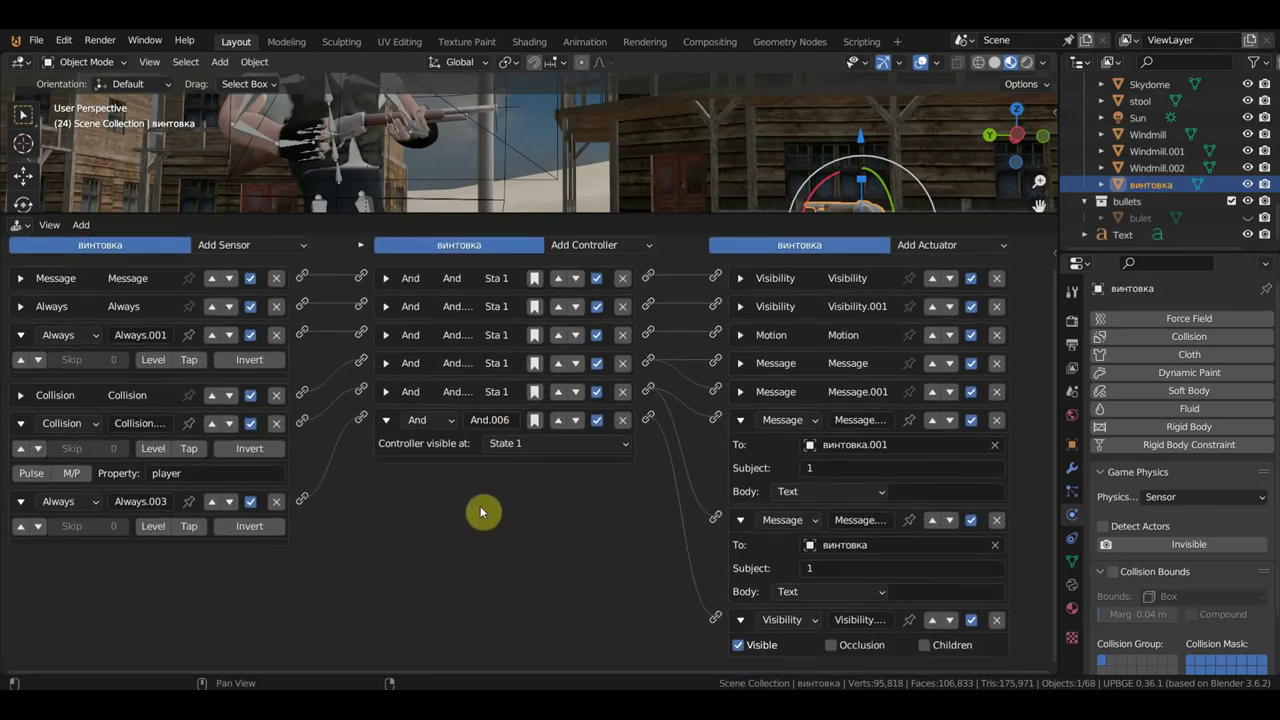
{"action": "scroll", "coordinate": [540, 549], "scroll_direction": "down", "scroll_amount": 1, "text": "ctrl"}
{"action": "scroll", "coordinate": [540, 547], "scroll_direction": "up", "scroll_amount": 1, "text": "ctrl"}
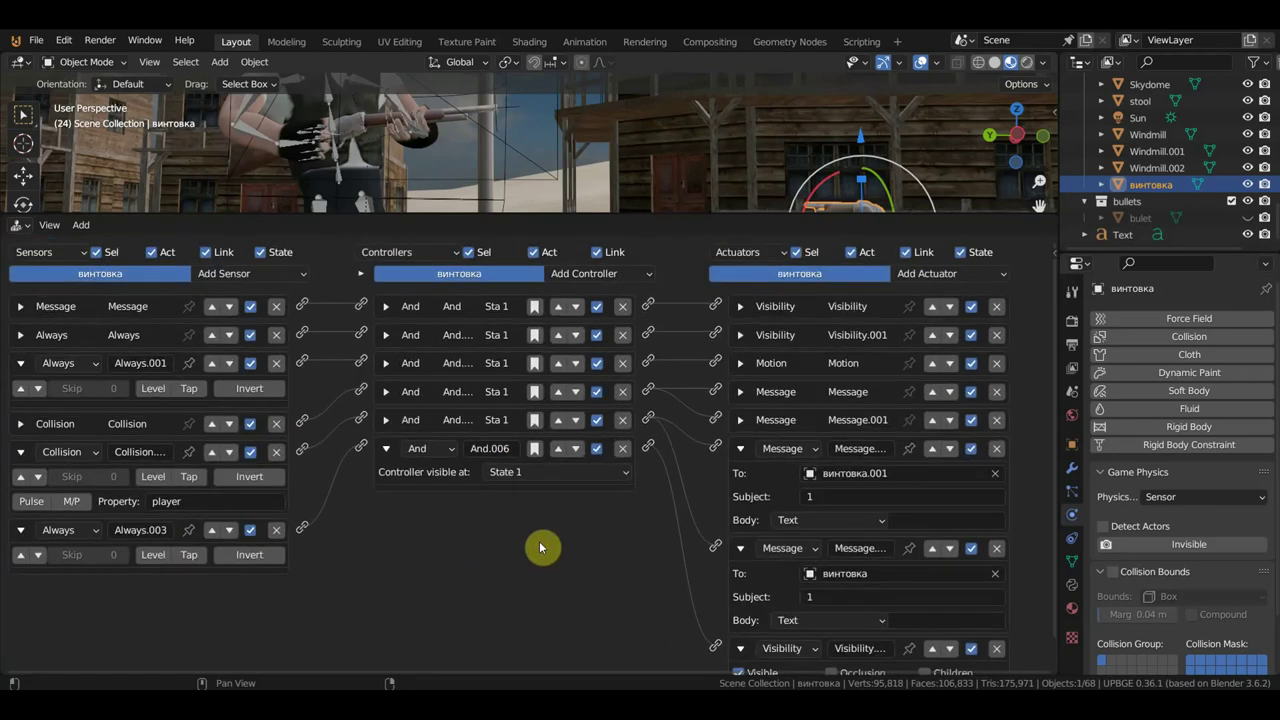
{"action": "scroll", "coordinate": [535, 548], "scroll_direction": "down", "scroll_amount": 1}
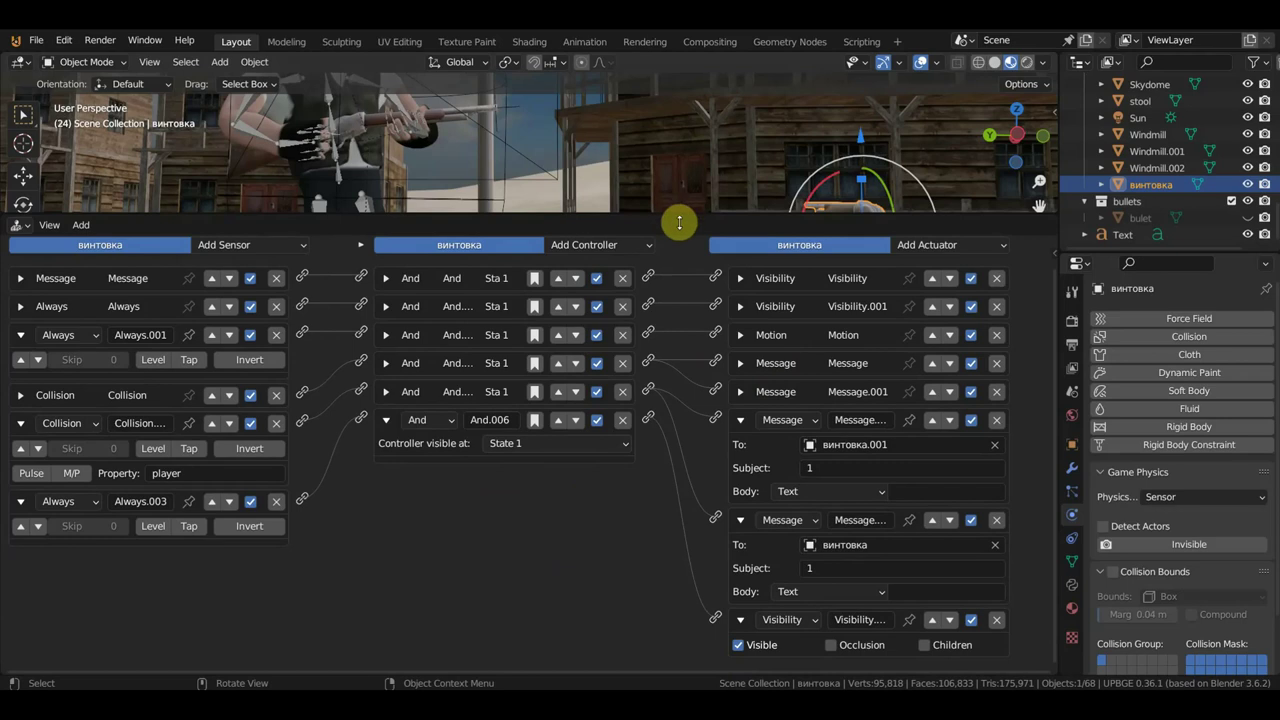
Enlarge the 3D view again and select the Camera to show its Mouse sensor and Mouse look actuator
{"action": "left_click_drag", "start_coordinate": [679, 215], "coordinate": [670, 464]}
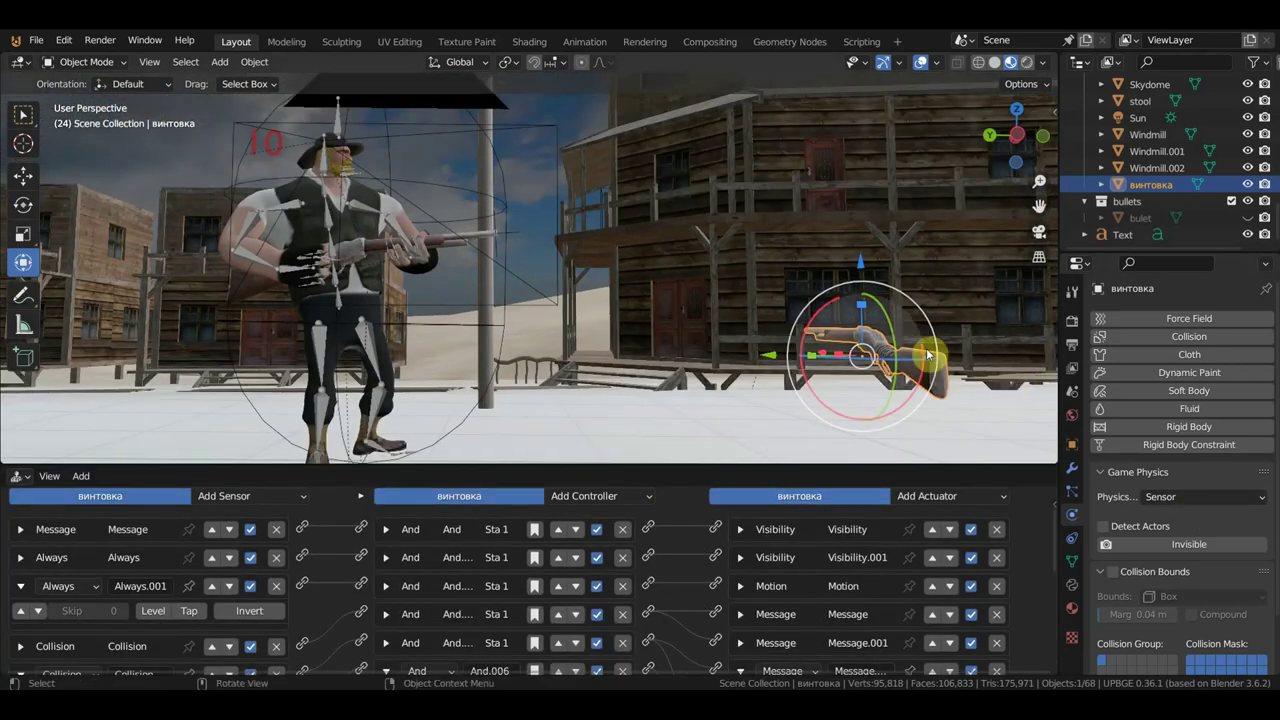
{"action": "left_click", "coordinate": [447, 235]}
{"action": "left_click", "coordinate": [445, 248]}
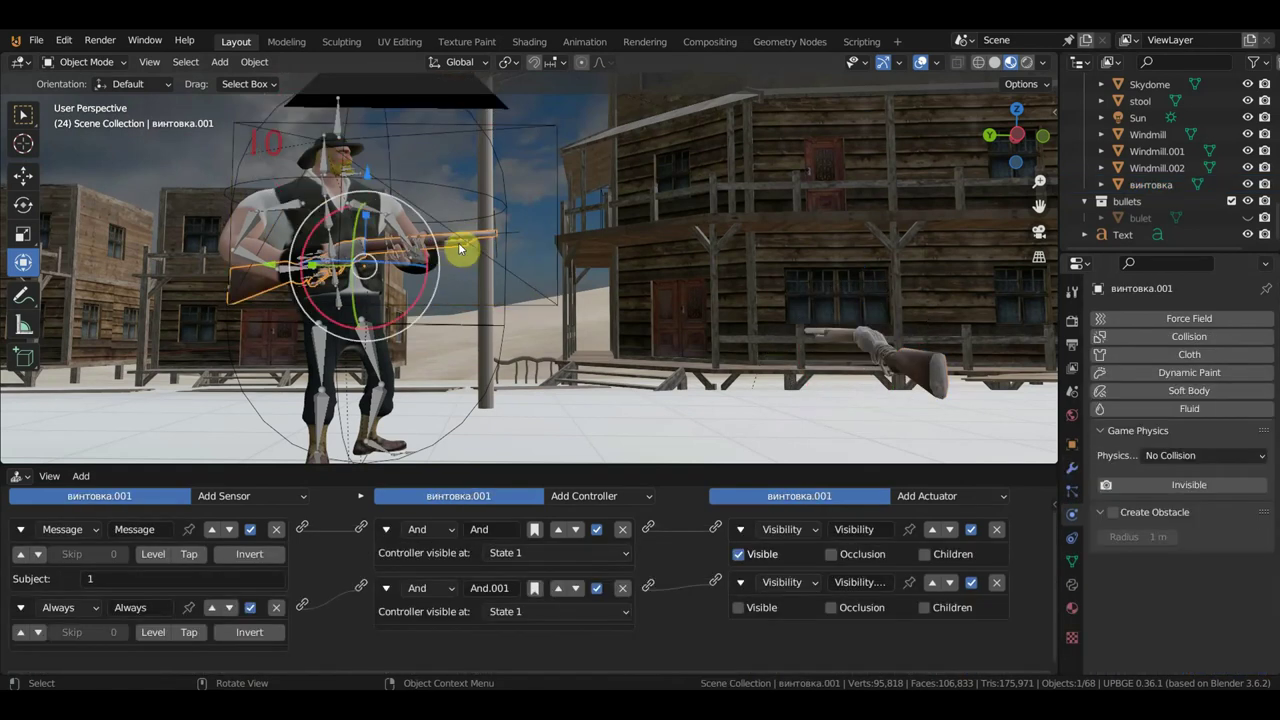
{"action": "left_click", "coordinate": [558, 166]}
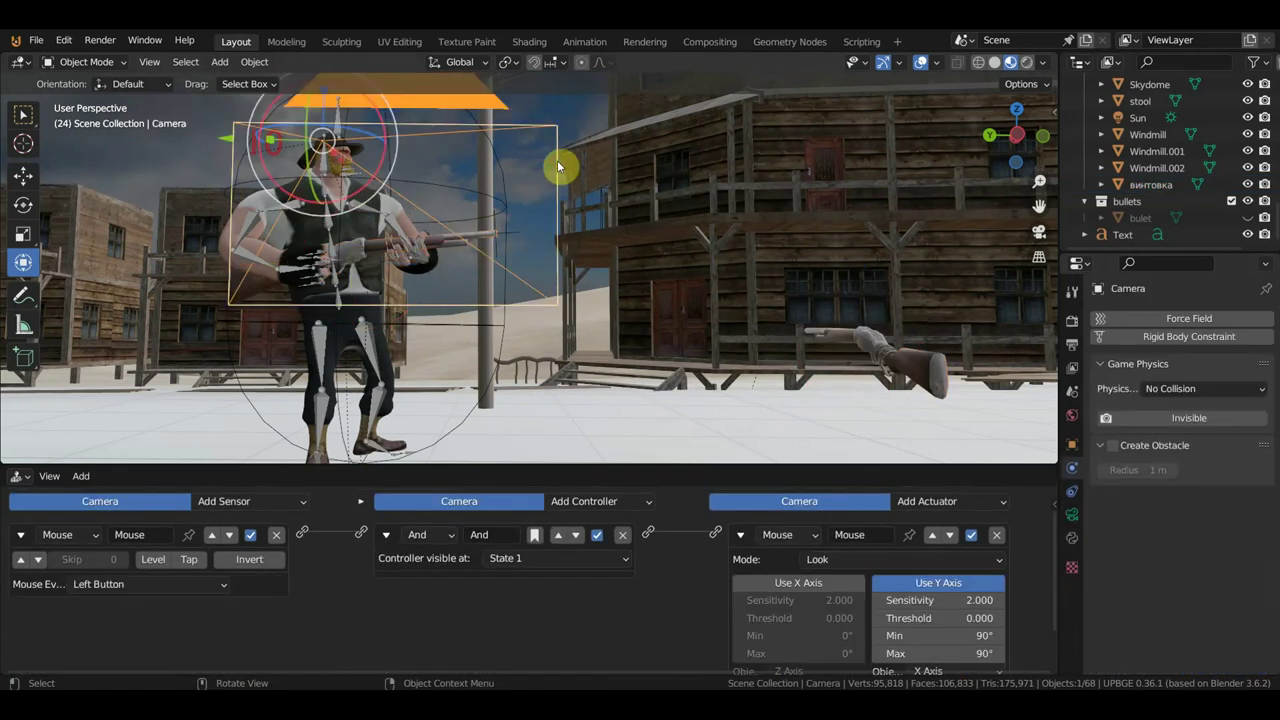